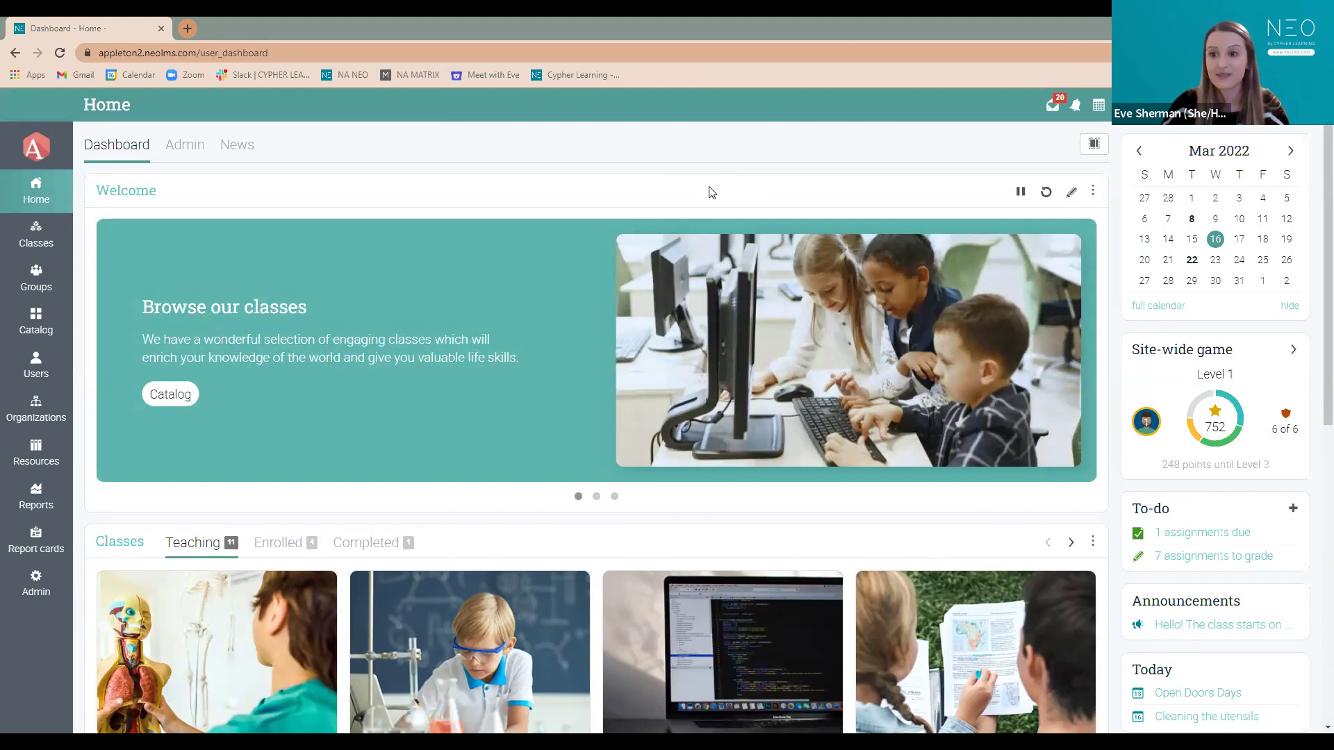
- Hide the Awards widget on the dashboard
{"action": "scroll", "coordinate": [681, 455], "scroll_direction": "down", "scroll_amount": 1}
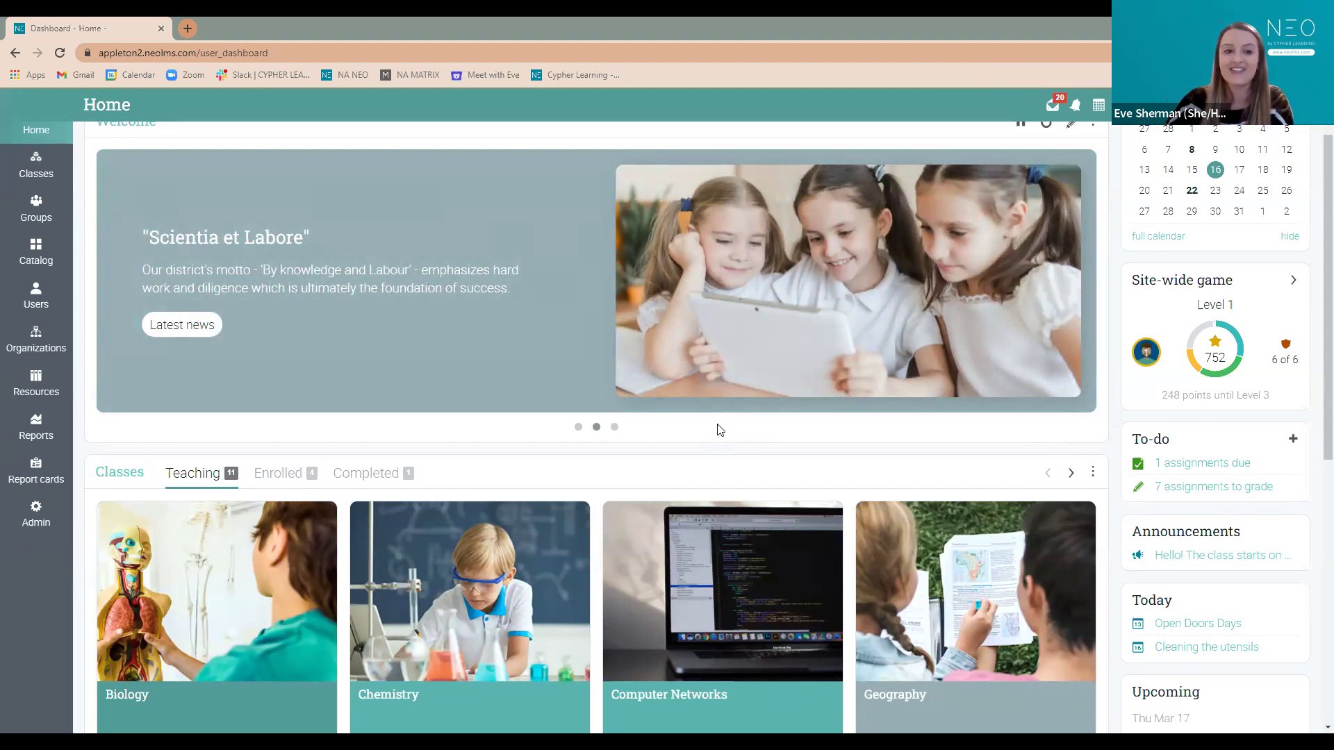
{"action": "scroll", "coordinate": [720, 429], "scroll_direction": "down", "scroll_amount": 2}
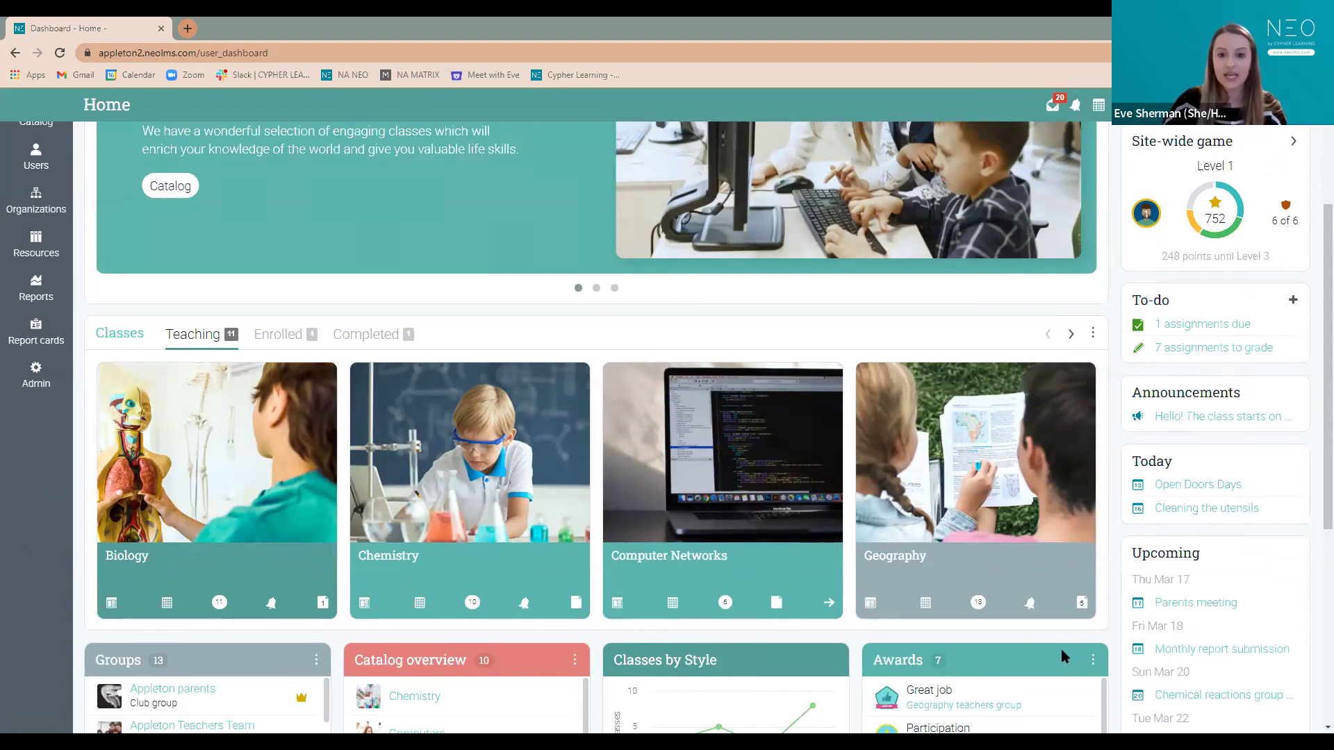
{"action": "scroll", "coordinate": [1055, 649], "scroll_direction": "down", "scroll_amount": 4}
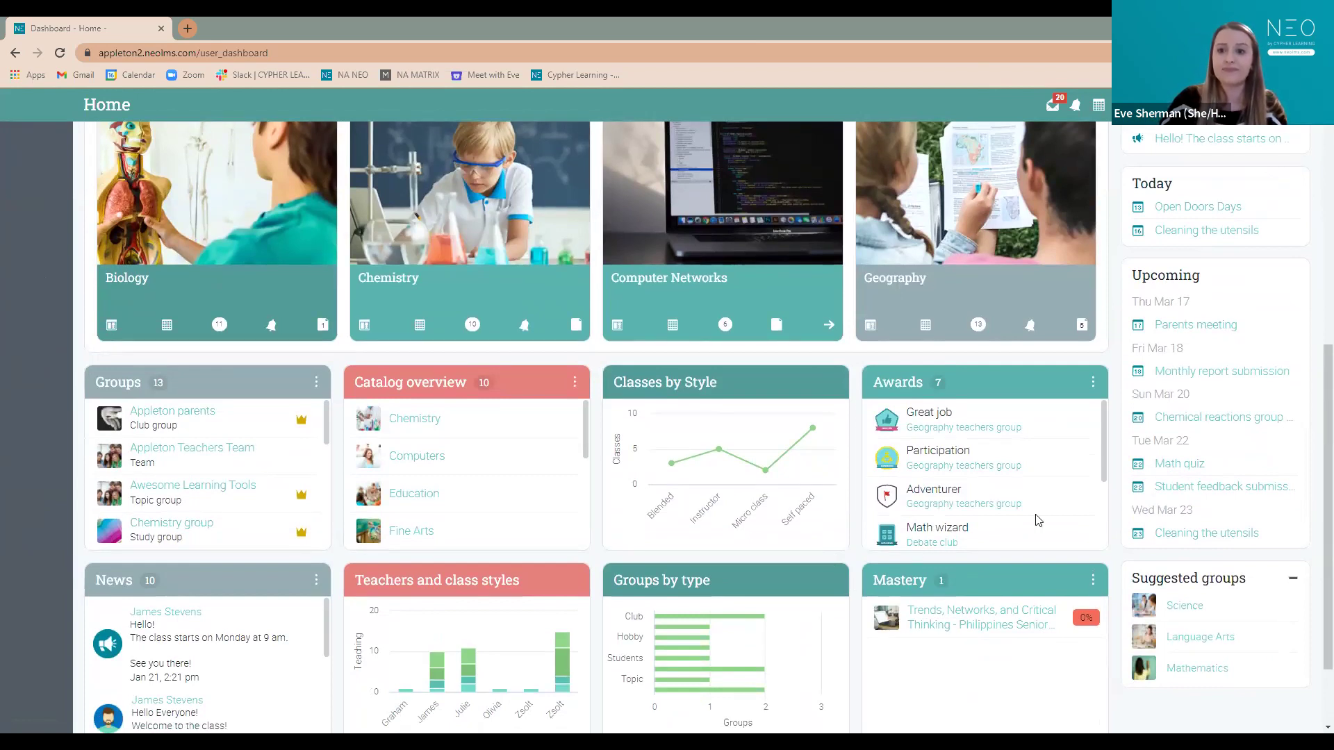
{"action": "left_click", "coordinate": [1095, 384]}
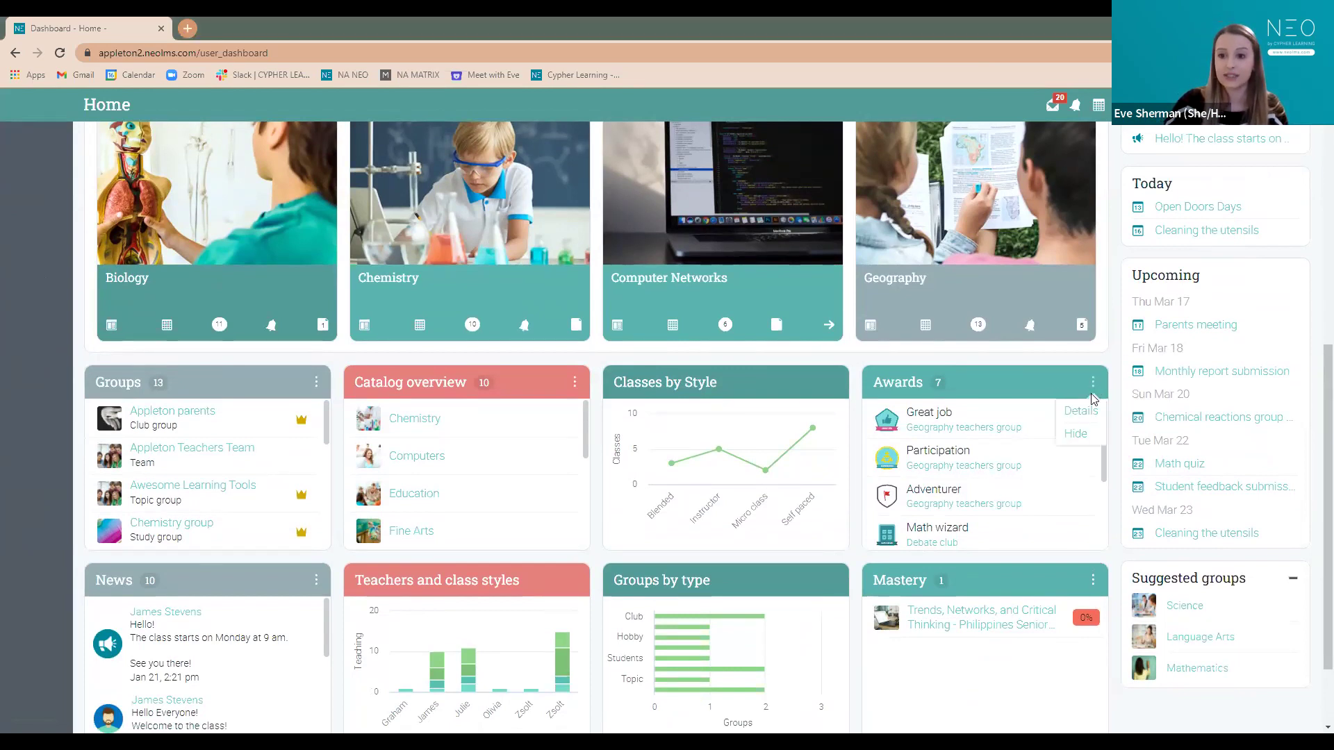
{"action": "left_click", "coordinate": [1077, 435]}
- Expand the dashboard's hidden widgets list to check its contents, and collapse it again
{"action": "scroll", "coordinate": [1024, 599], "scroll_direction": "up", "scroll_amount": 5}
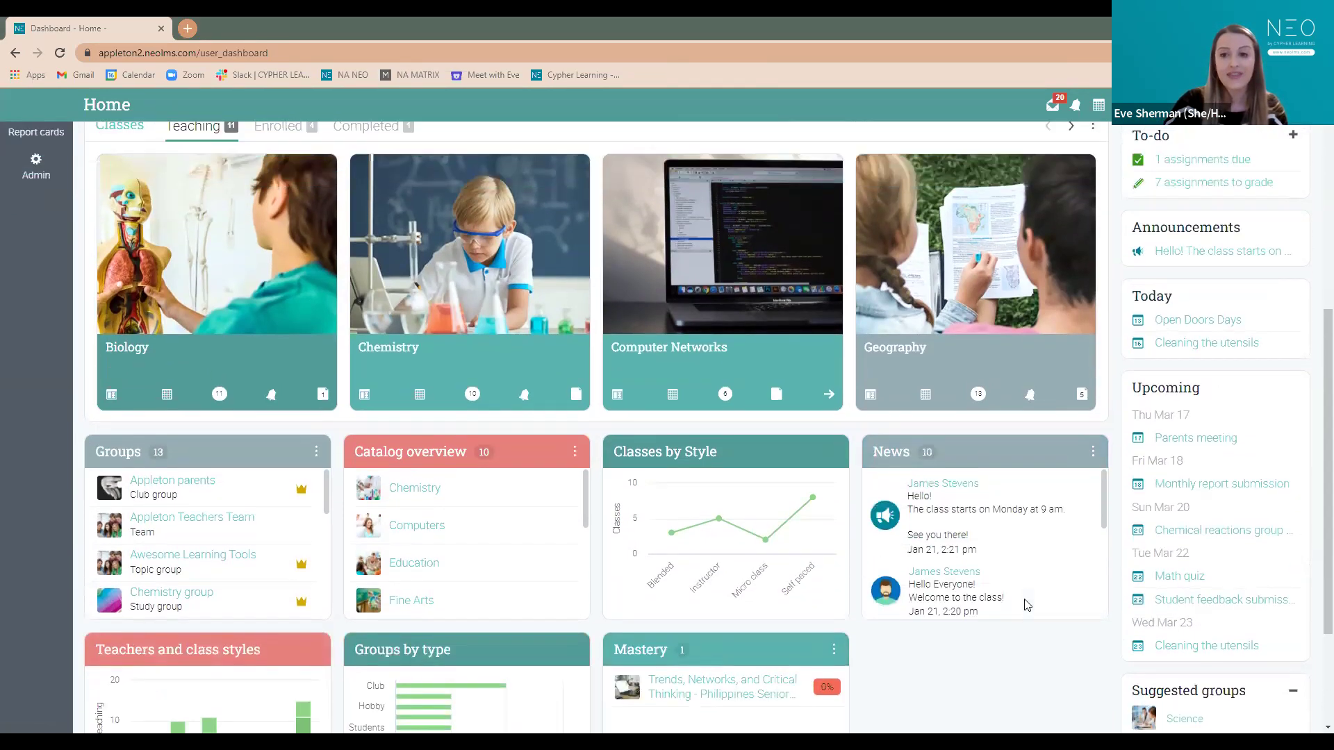
{"action": "scroll", "coordinate": [1024, 599], "scroll_direction": "up", "scroll_amount": 3}
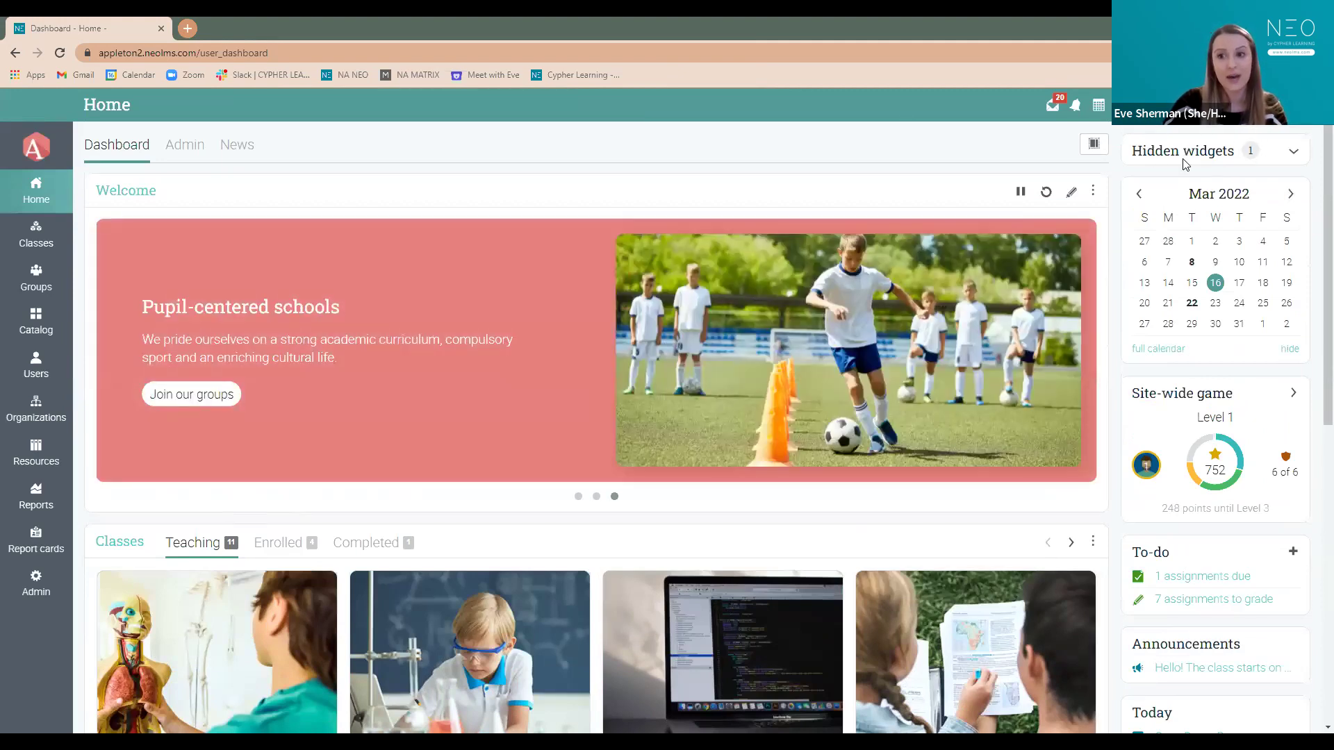
{"action": "left_click", "coordinate": [1294, 153]}
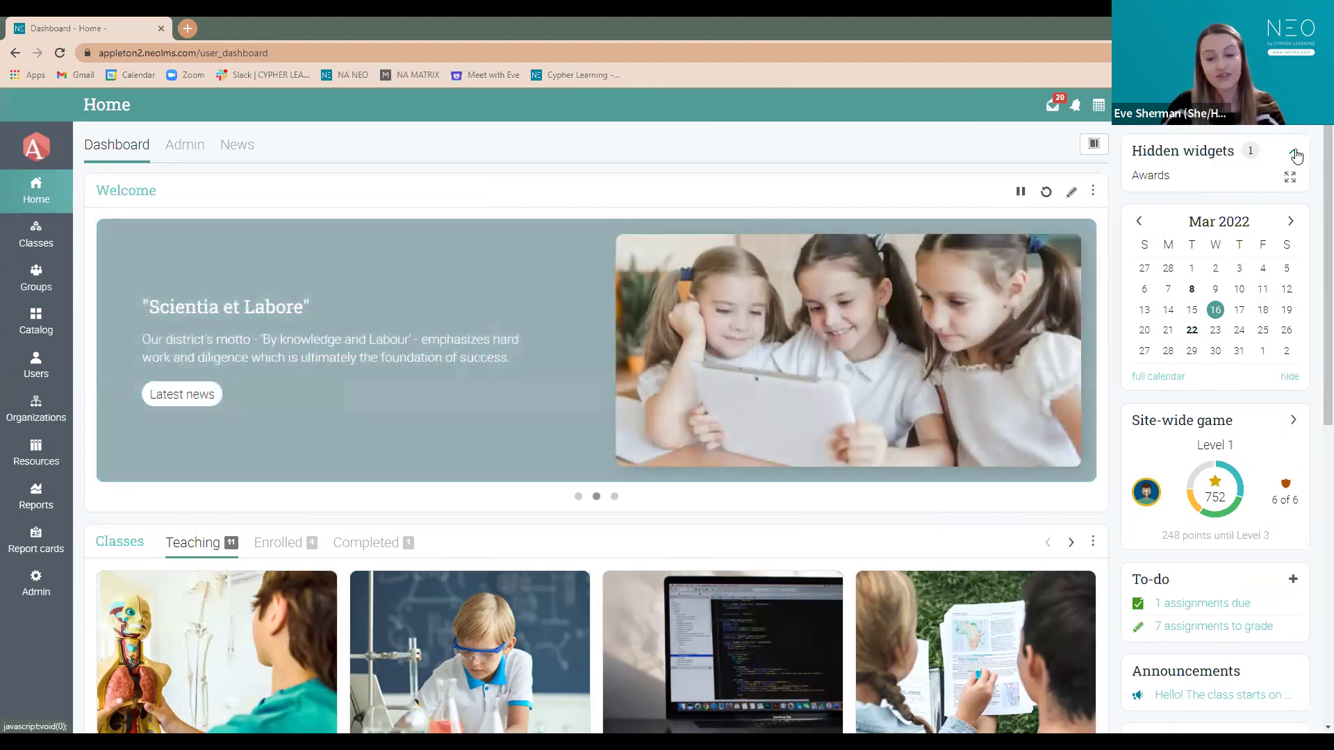
{"action": "left_click", "coordinate": [1295, 154]}
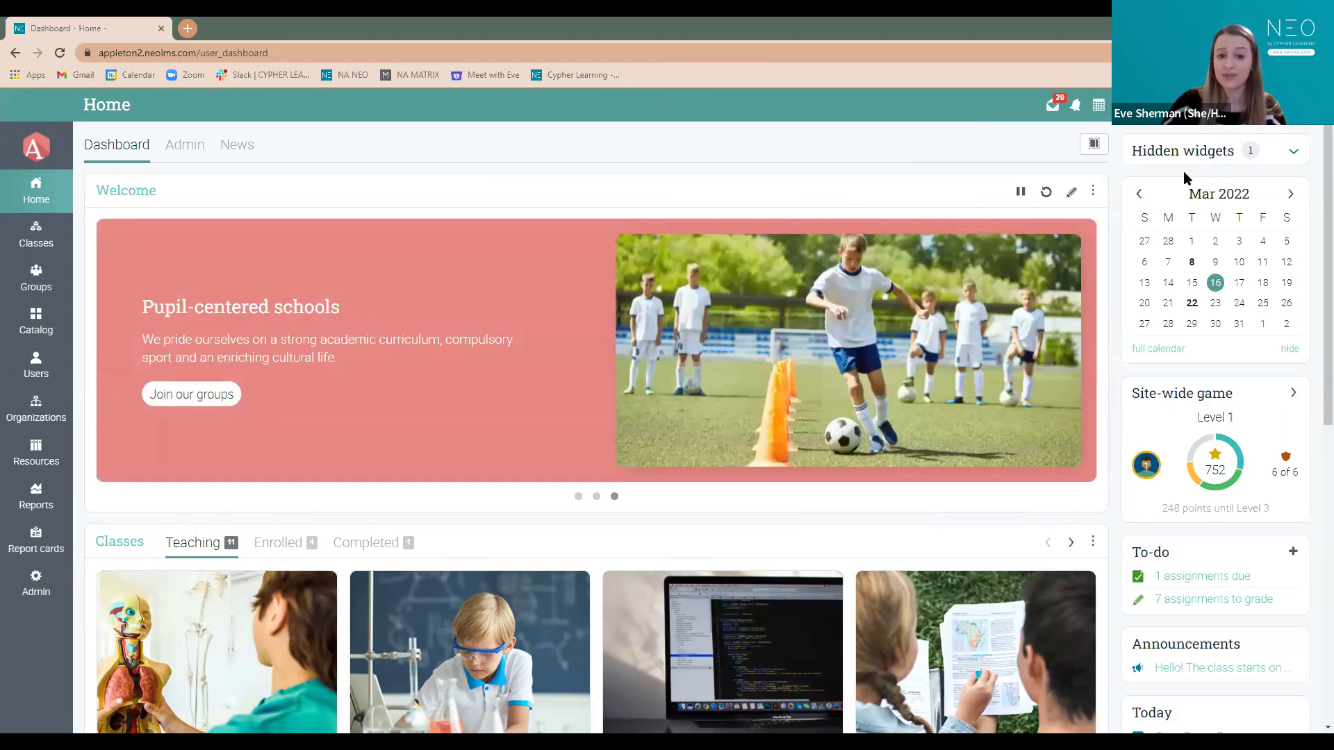
- Review the enrolled and completed classes in the dashboard's Classes widget
{"action": "scroll", "coordinate": [1281, 501], "scroll_direction": "down", "scroll_amount": 2}
{"action": "scroll", "coordinate": [1231, 277], "scroll_direction": "down", "scroll_amount": 2}
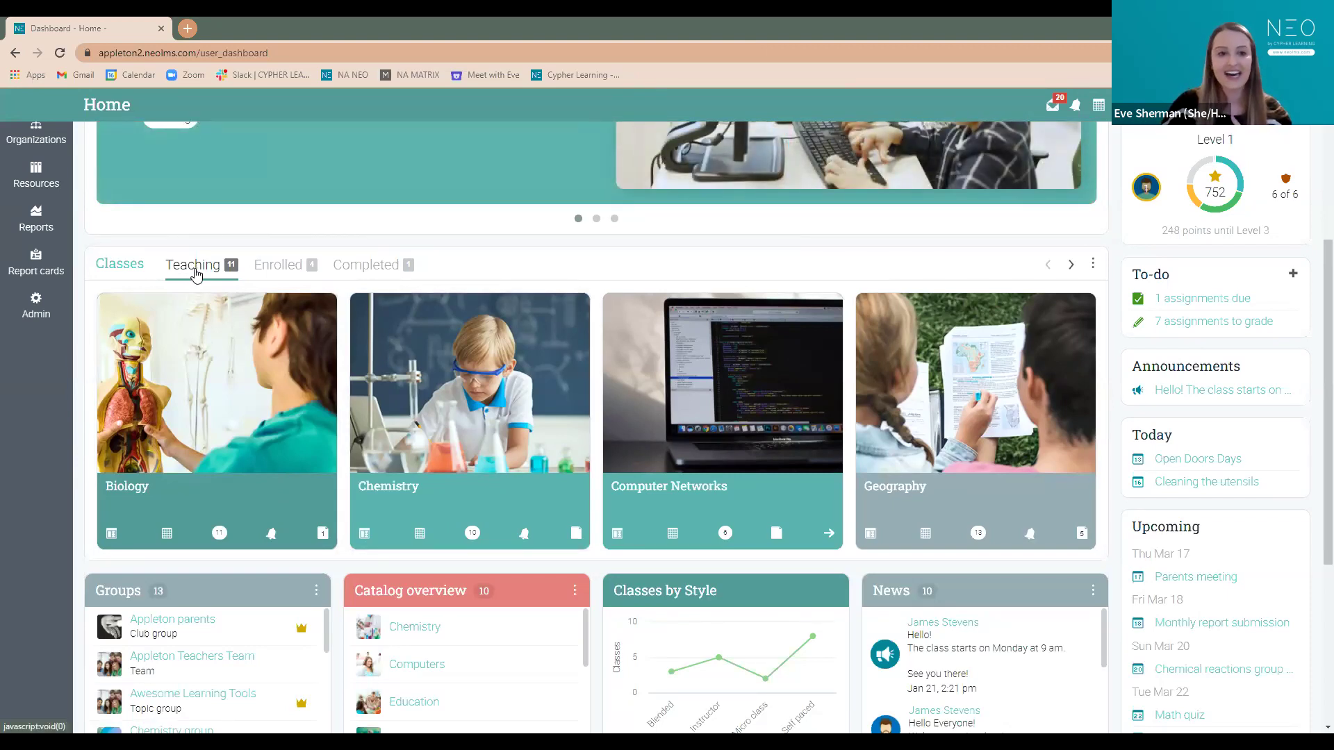
{"action": "left_click", "coordinate": [292, 275]}
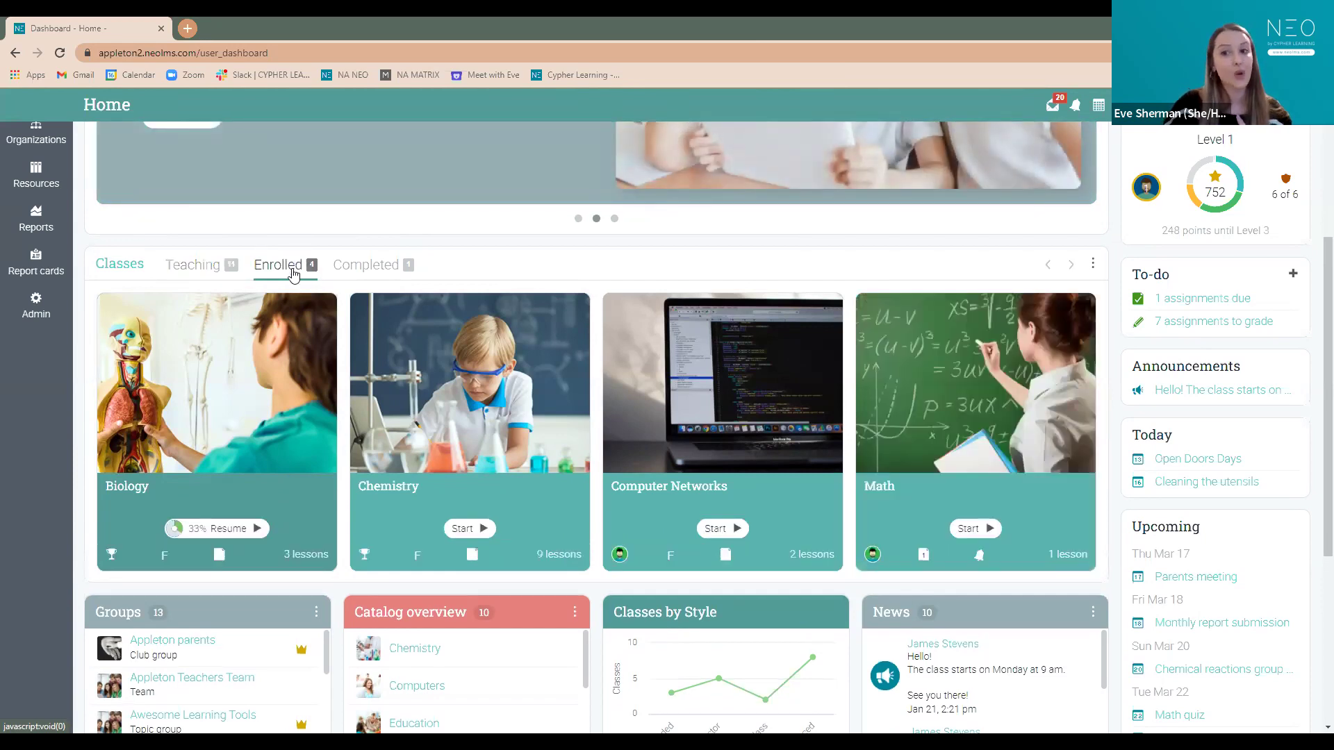
{"action": "left_click", "coordinate": [378, 270]}
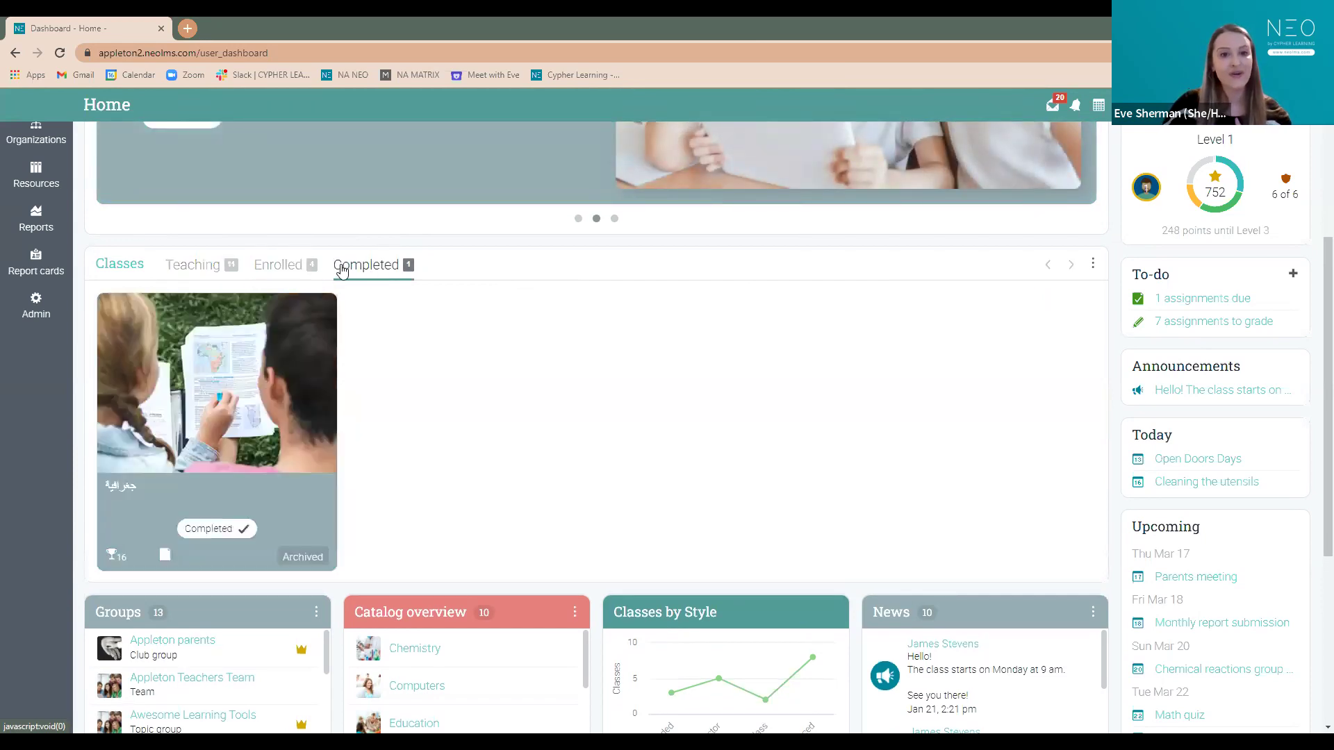
- Show the classes being taught in the Classes widget and switch them to list view
{"action": "left_click", "coordinate": [200, 272]}
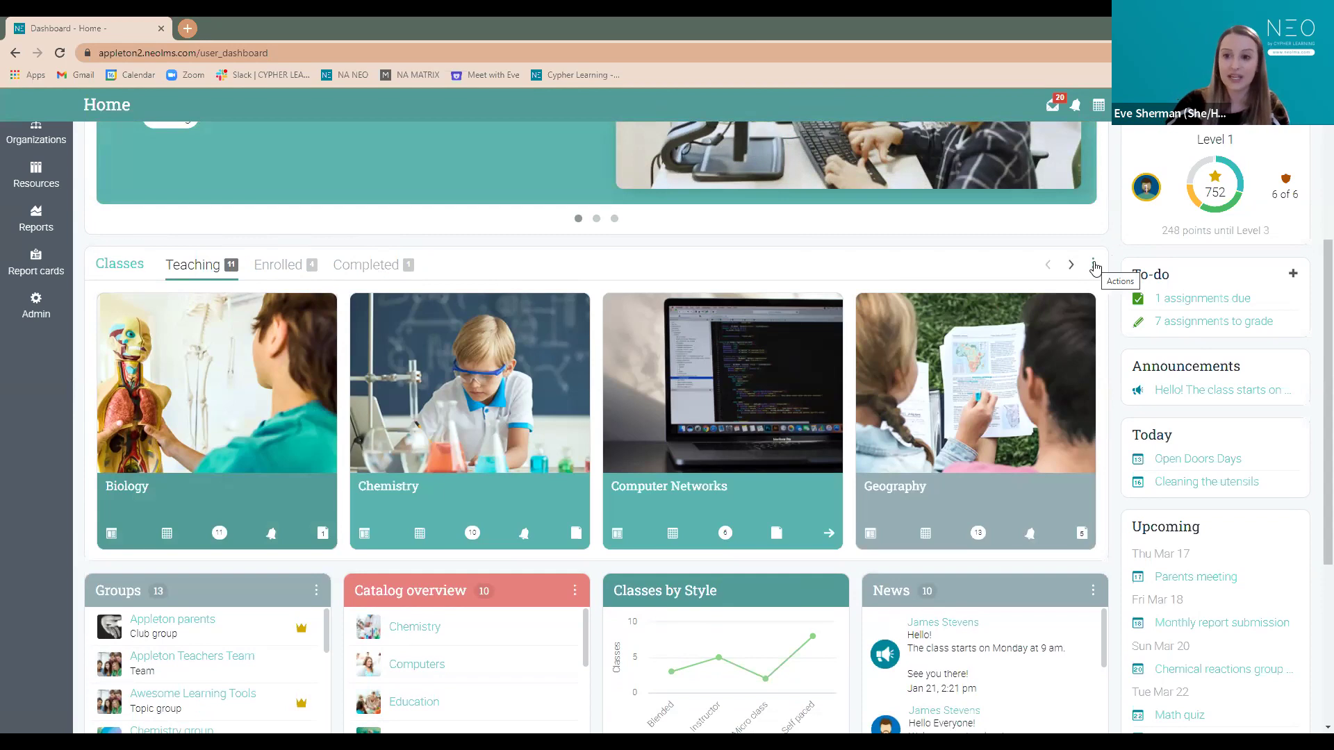
{"action": "left_click", "coordinate": [1095, 266]}
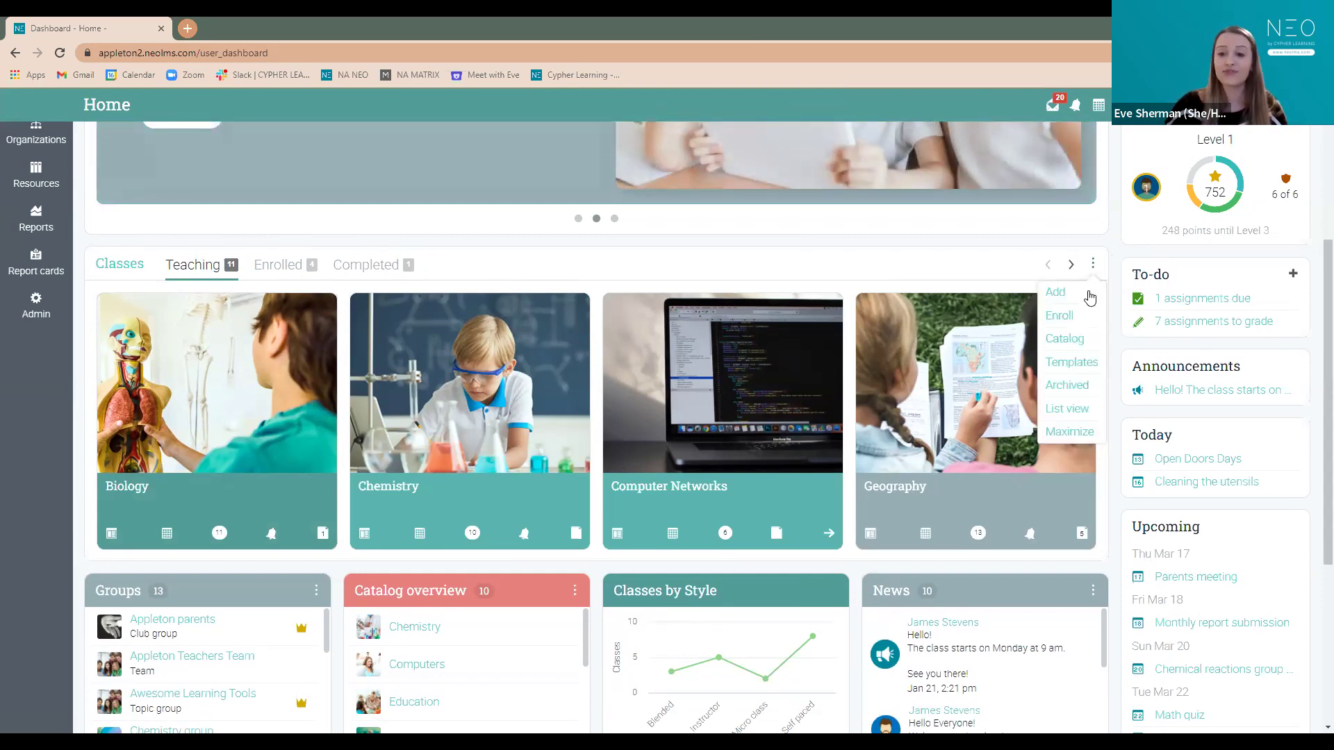
{"action": "left_click", "coordinate": [1066, 410]}
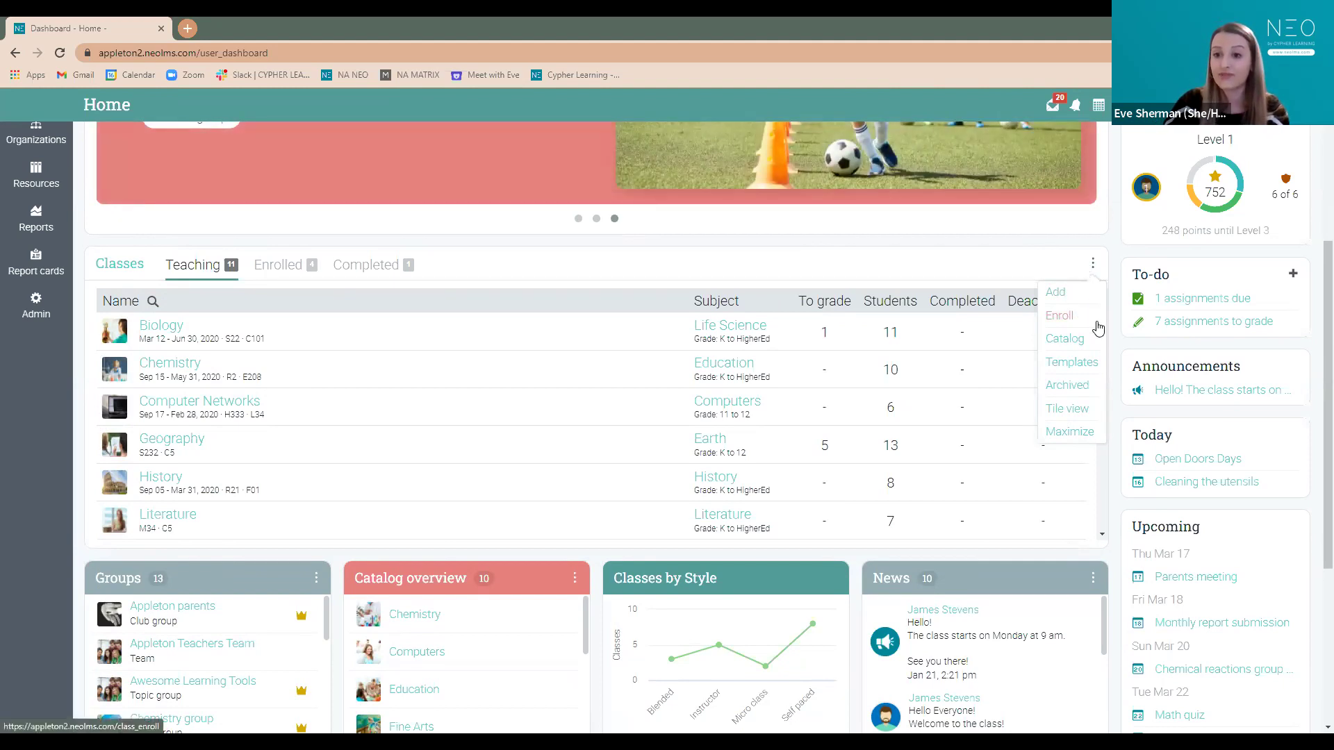
- Review the site's class templates, full class list, archived classes and deleted classes
{"action": "left_click", "coordinate": [1081, 367]}
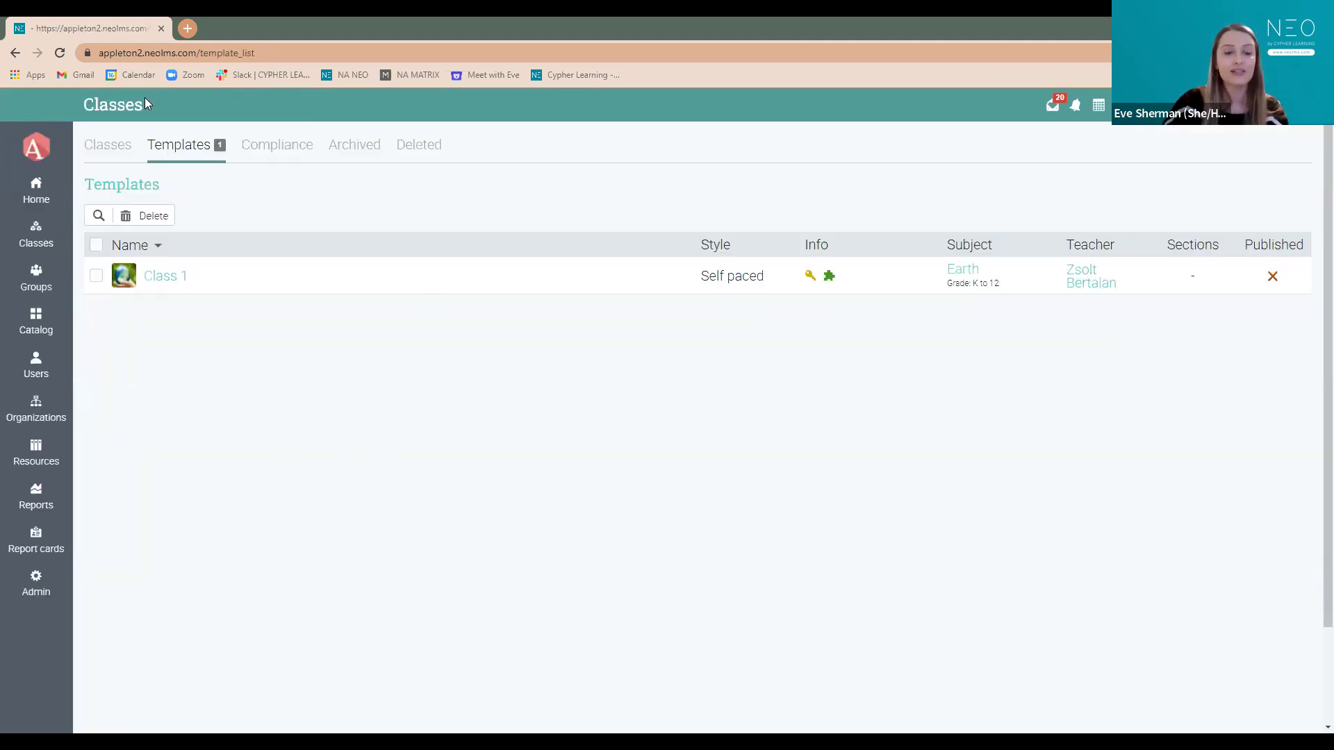
{"action": "left_click", "coordinate": [95, 149]}
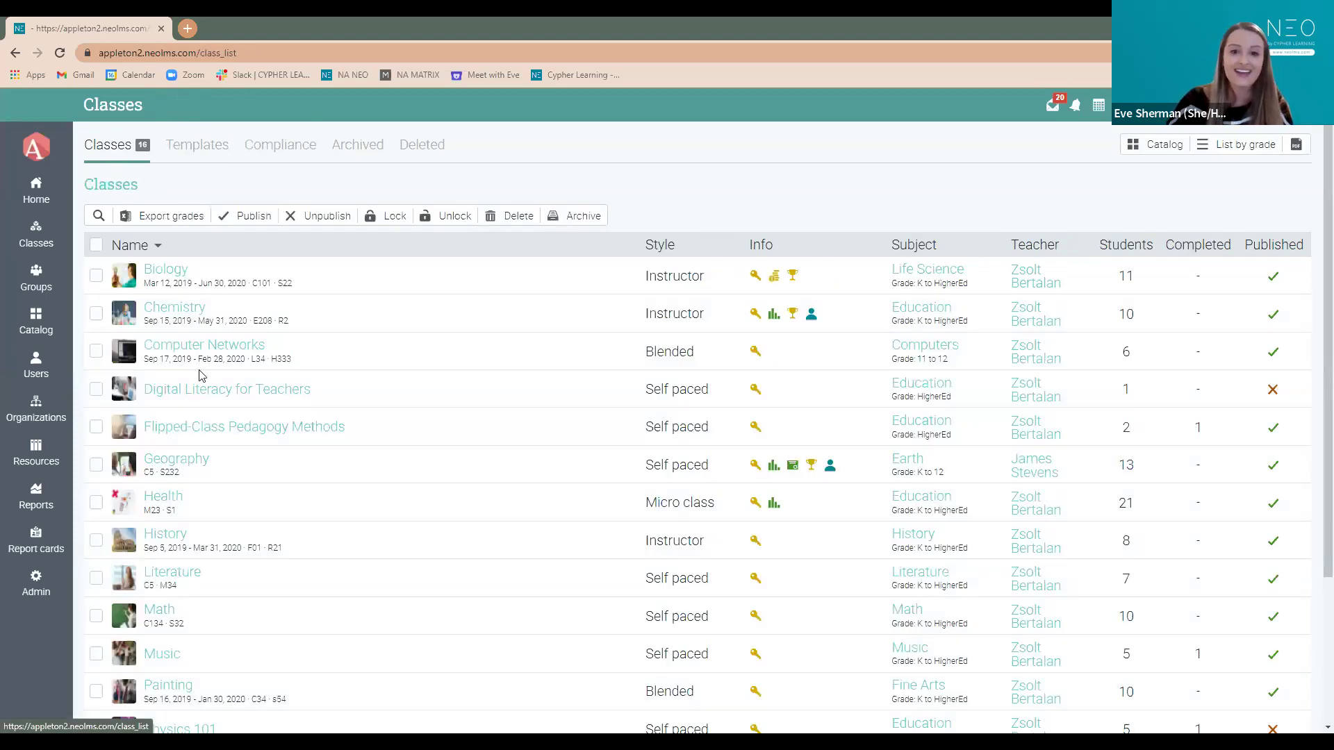
{"action": "scroll", "coordinate": [699, 262], "scroll_direction": "down", "scroll_amount": 3}
{"action": "scroll", "coordinate": [682, 267], "scroll_direction": "up", "scroll_amount": 3}
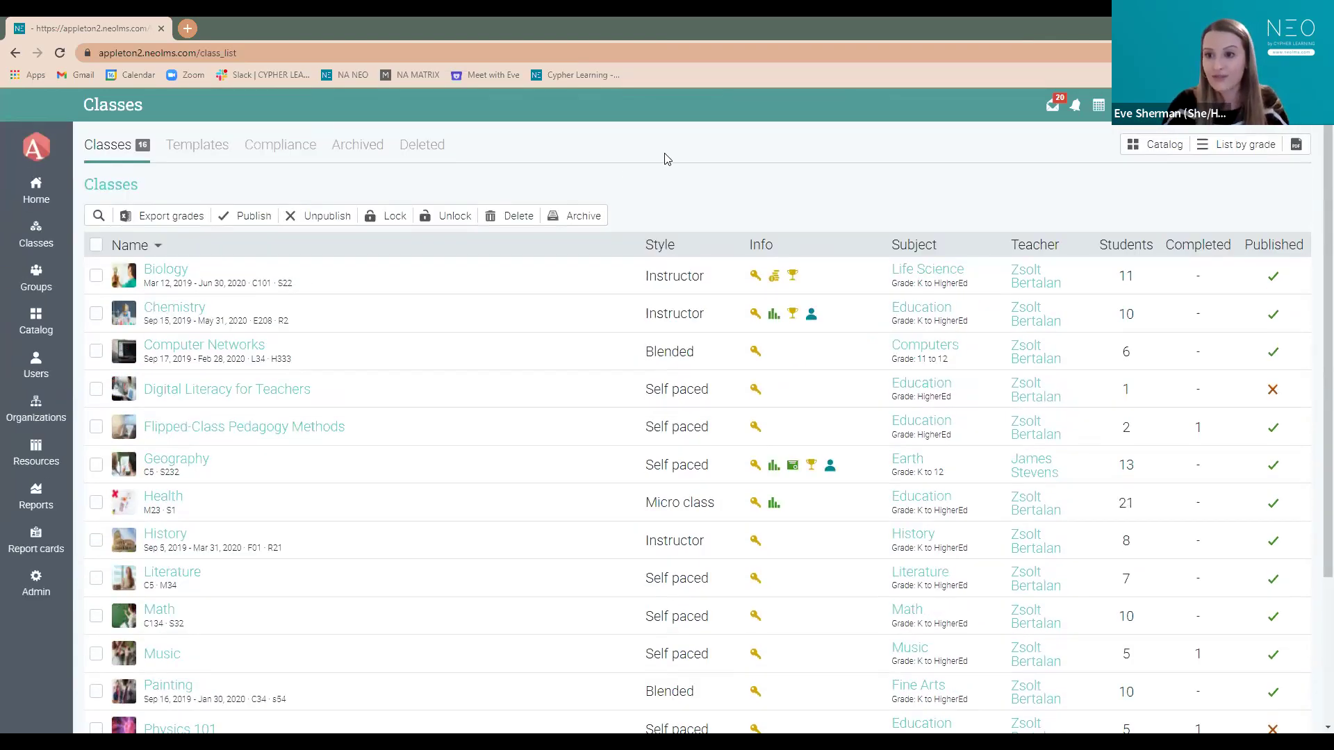
{"action": "left_click", "coordinate": [208, 147]}
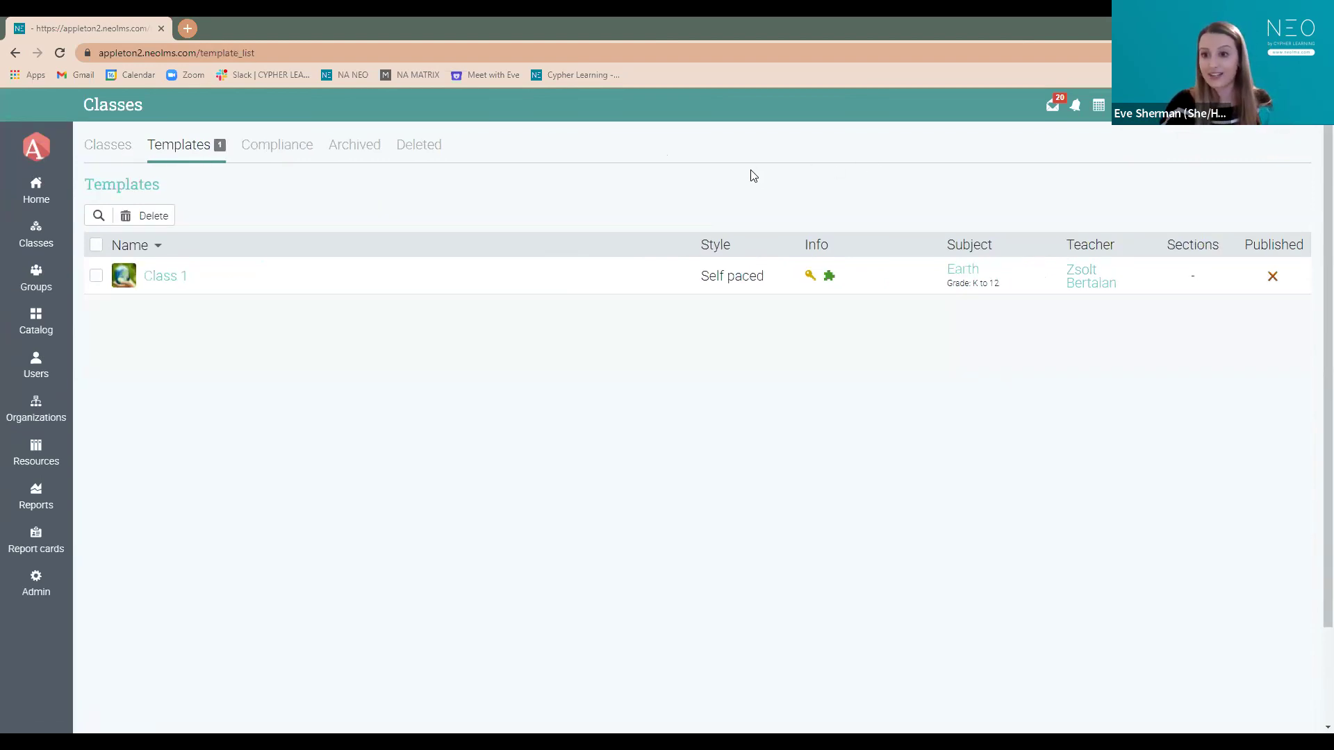
{"action": "left_click", "coordinate": [357, 152]}
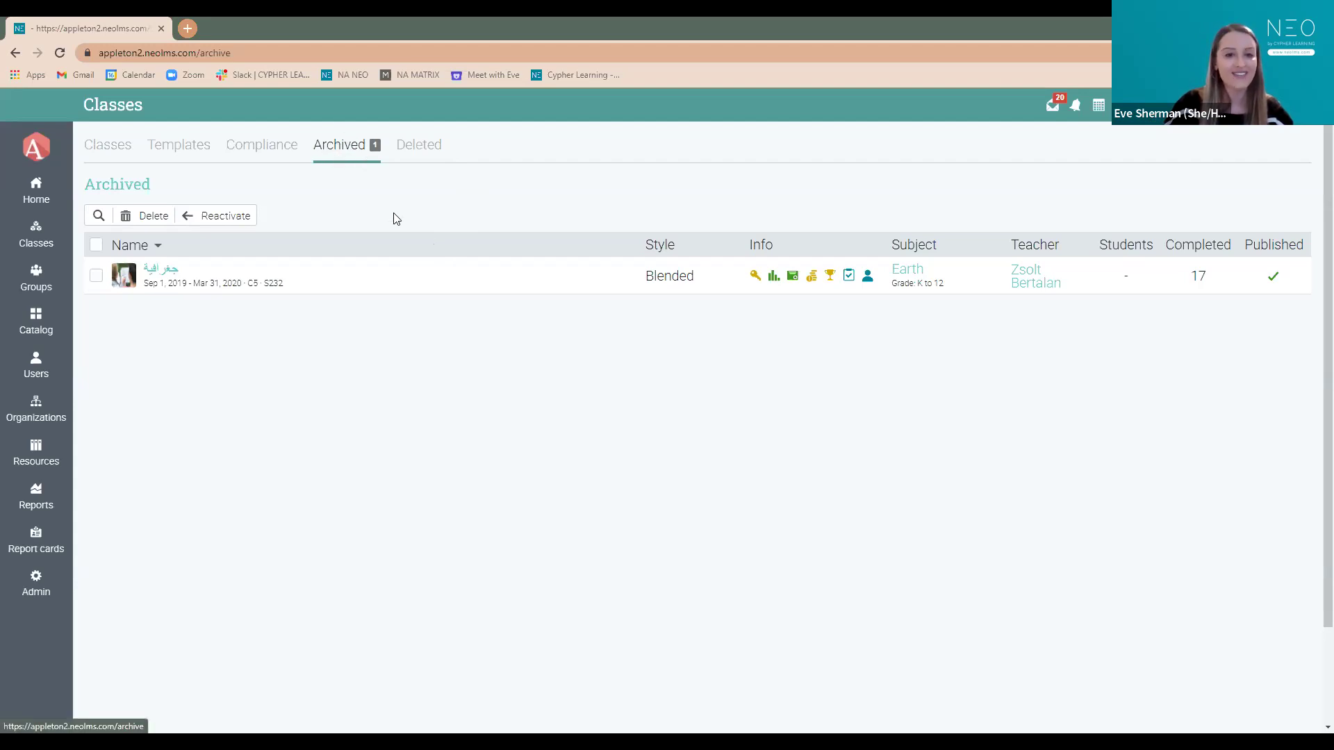
{"action": "left_click", "coordinate": [430, 151]}
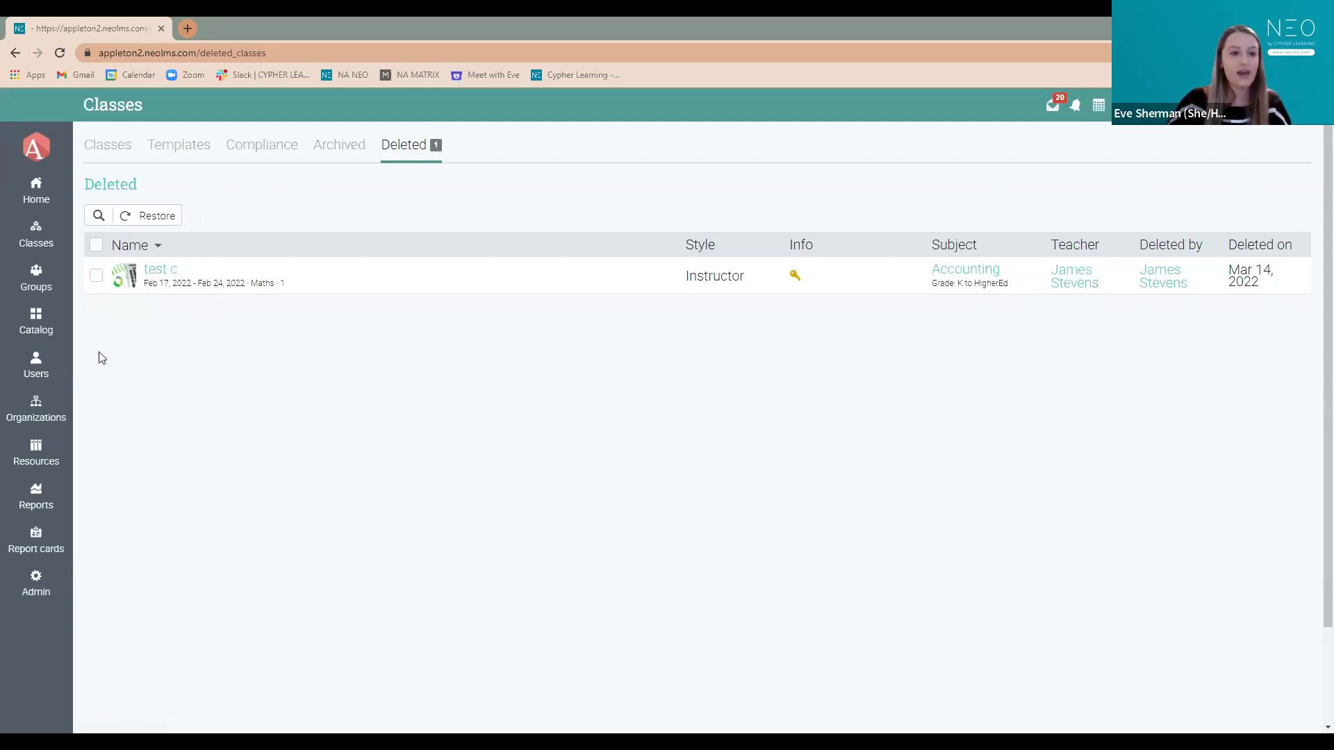
- Open the fourth student's profile from the Students list and display that student's enrolled classes
{"action": "mouse_move", "coordinate": [45, 366]}
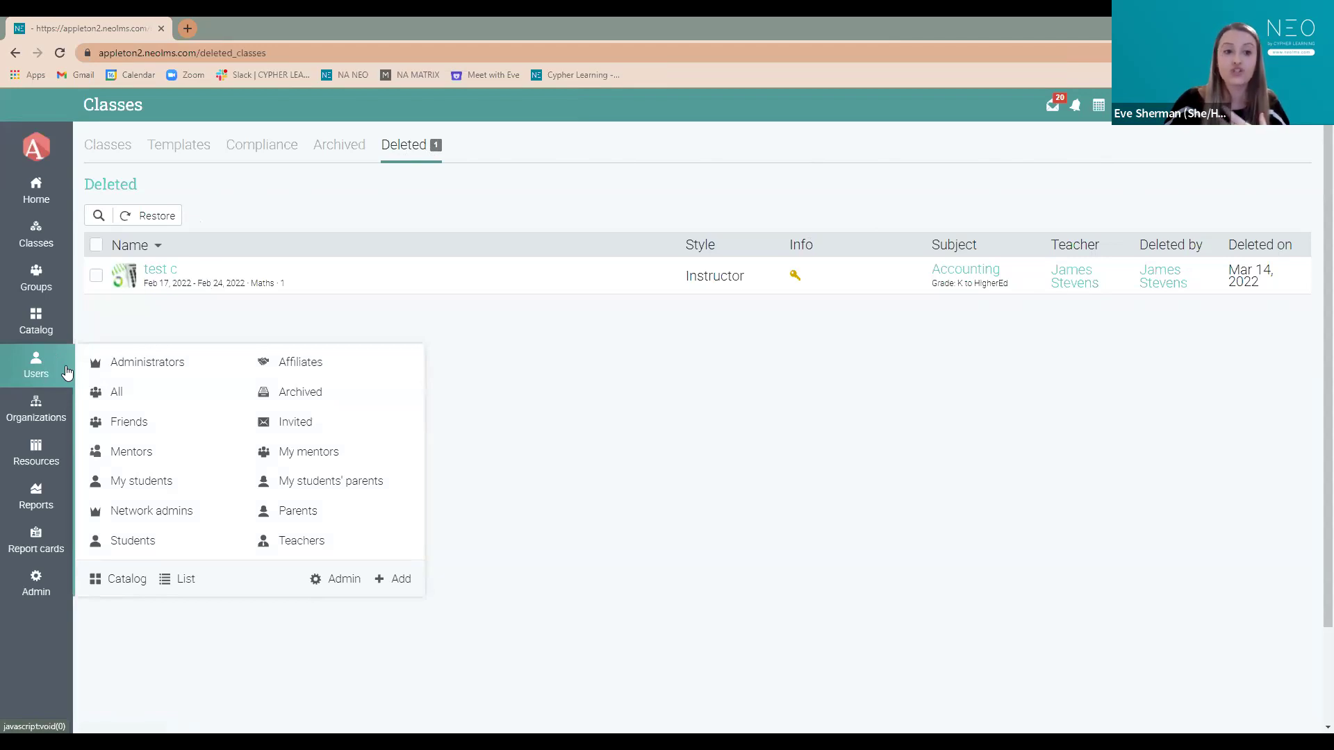
{"action": "left_click", "coordinate": [119, 391]}
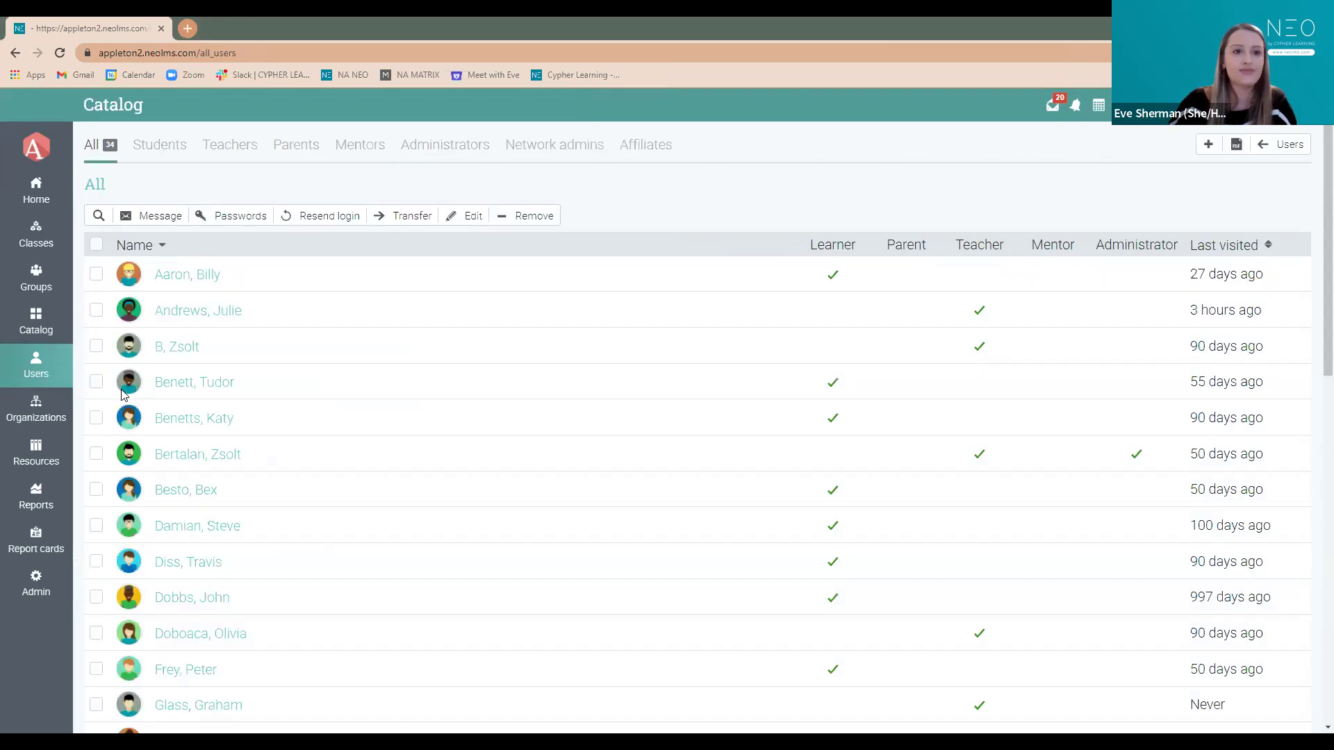
{"action": "left_click", "coordinate": [159, 158]}
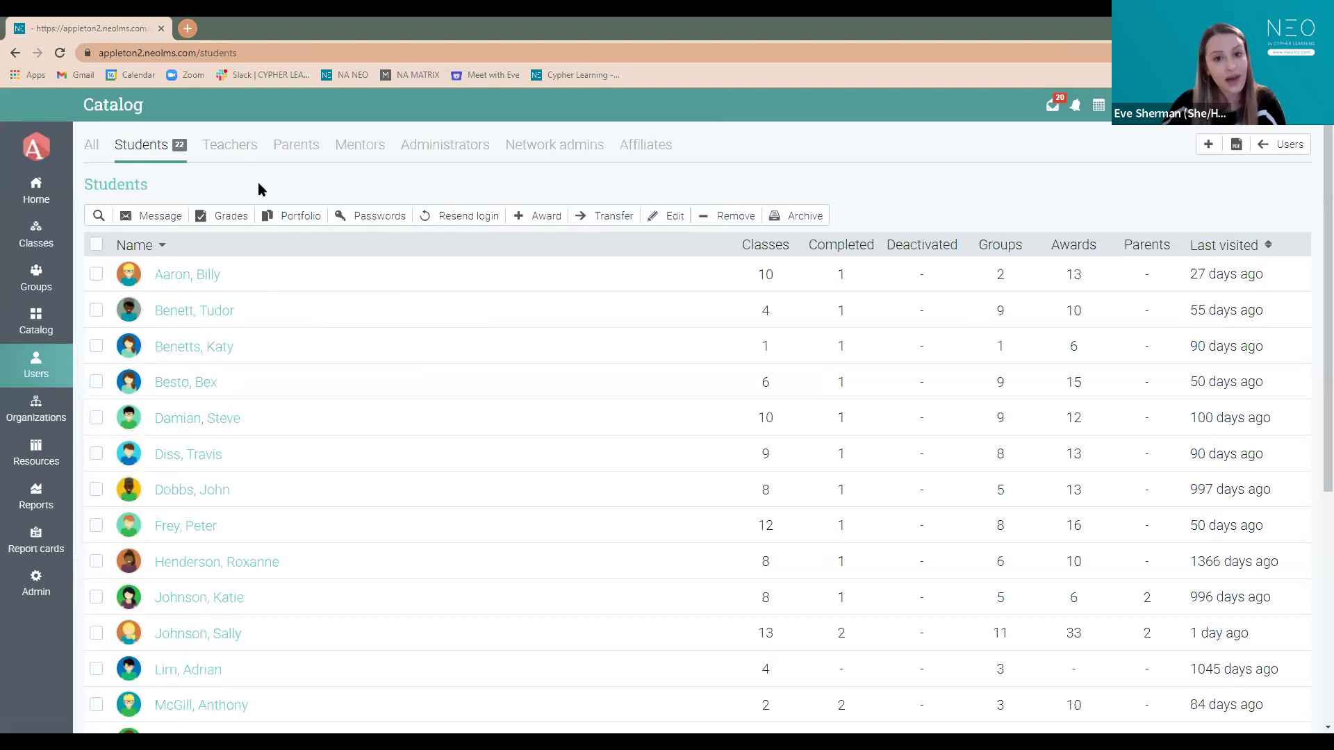
{"action": "left_click", "coordinate": [188, 384]}
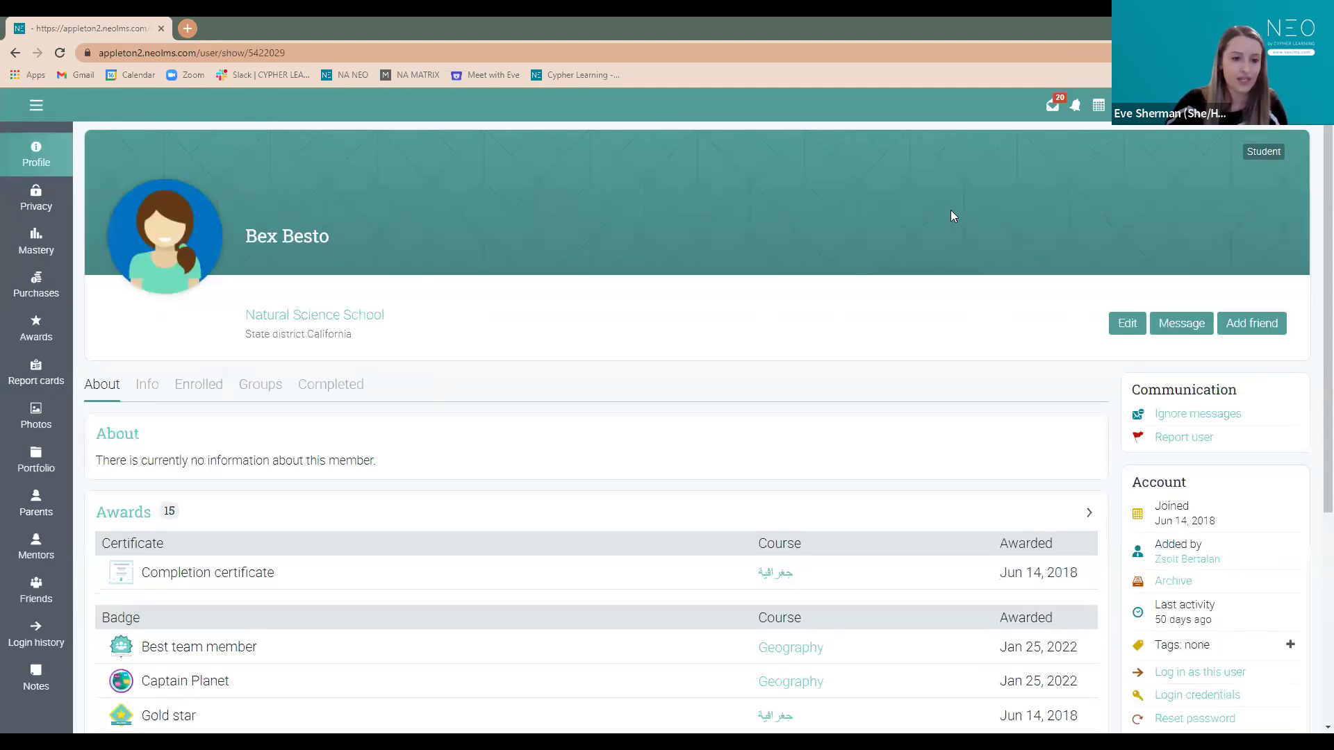
{"action": "scroll", "coordinate": [950, 210], "scroll_direction": "down", "scroll_amount": 2}
{"action": "scroll", "coordinate": [941, 213], "scroll_direction": "up", "scroll_amount": 2}
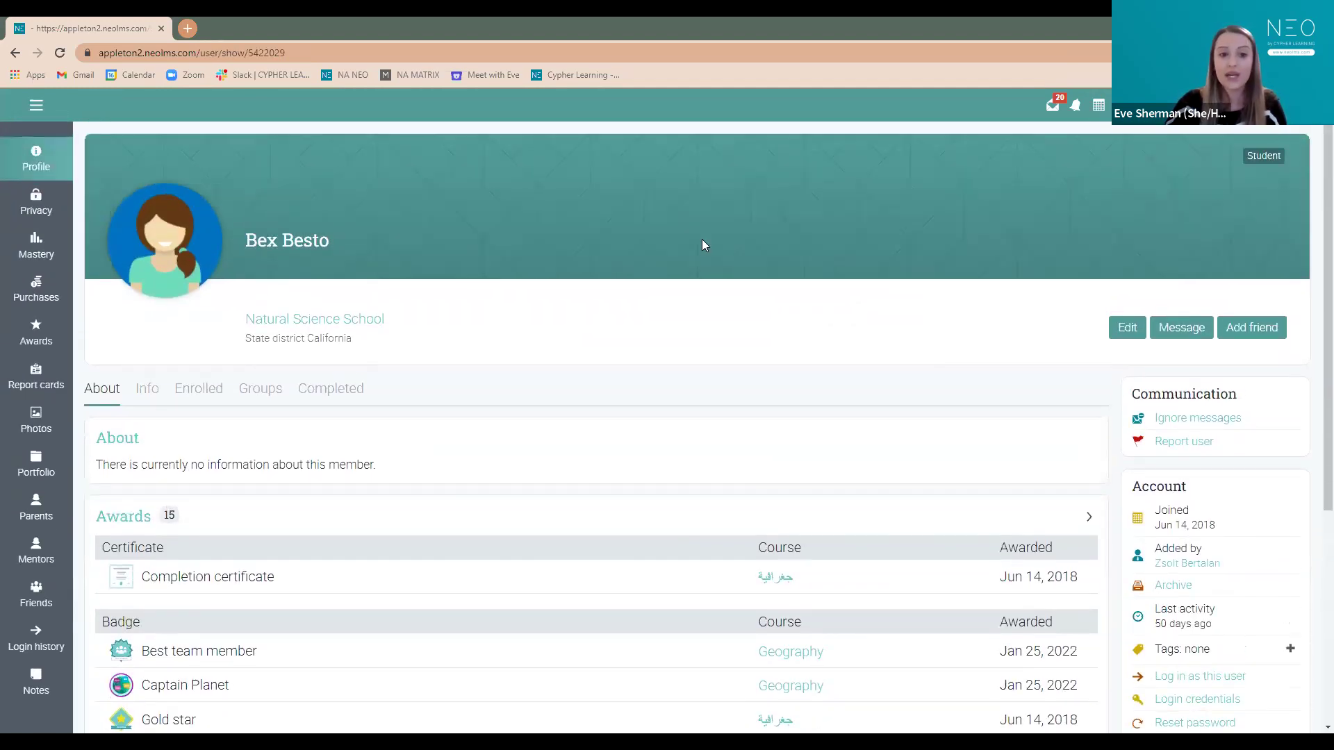
{"action": "left_click", "coordinate": [208, 400]}
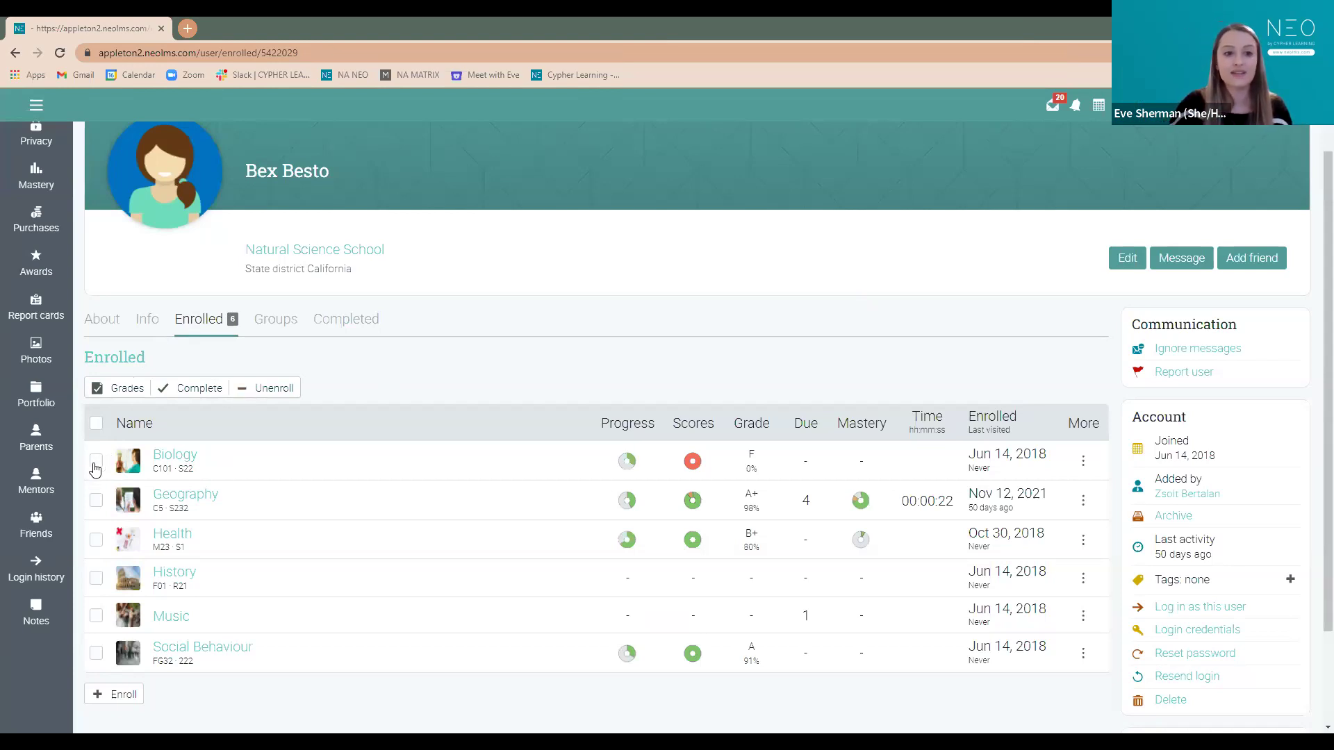
{"action": "left_click", "coordinate": [96, 461]}
{"action": "left_click", "coordinate": [274, 388]}
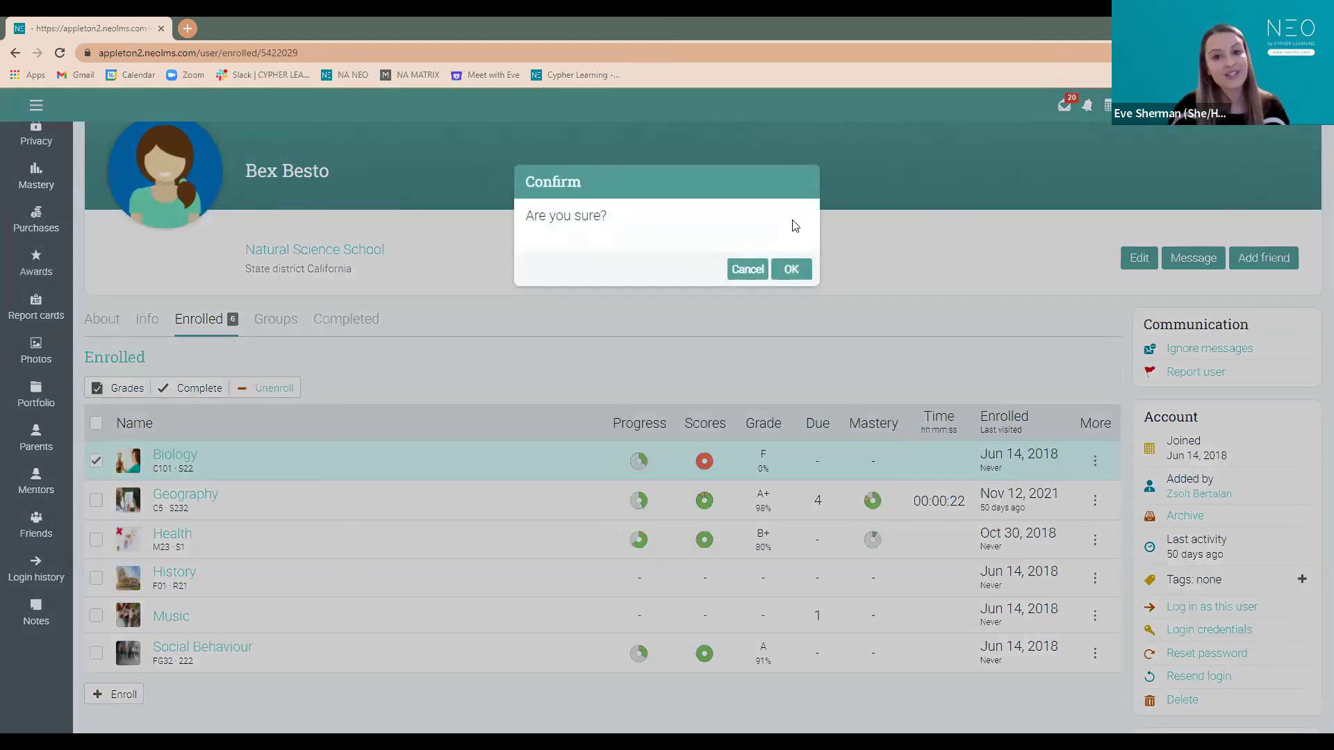
{"action": "left_click", "coordinate": [736, 272]}
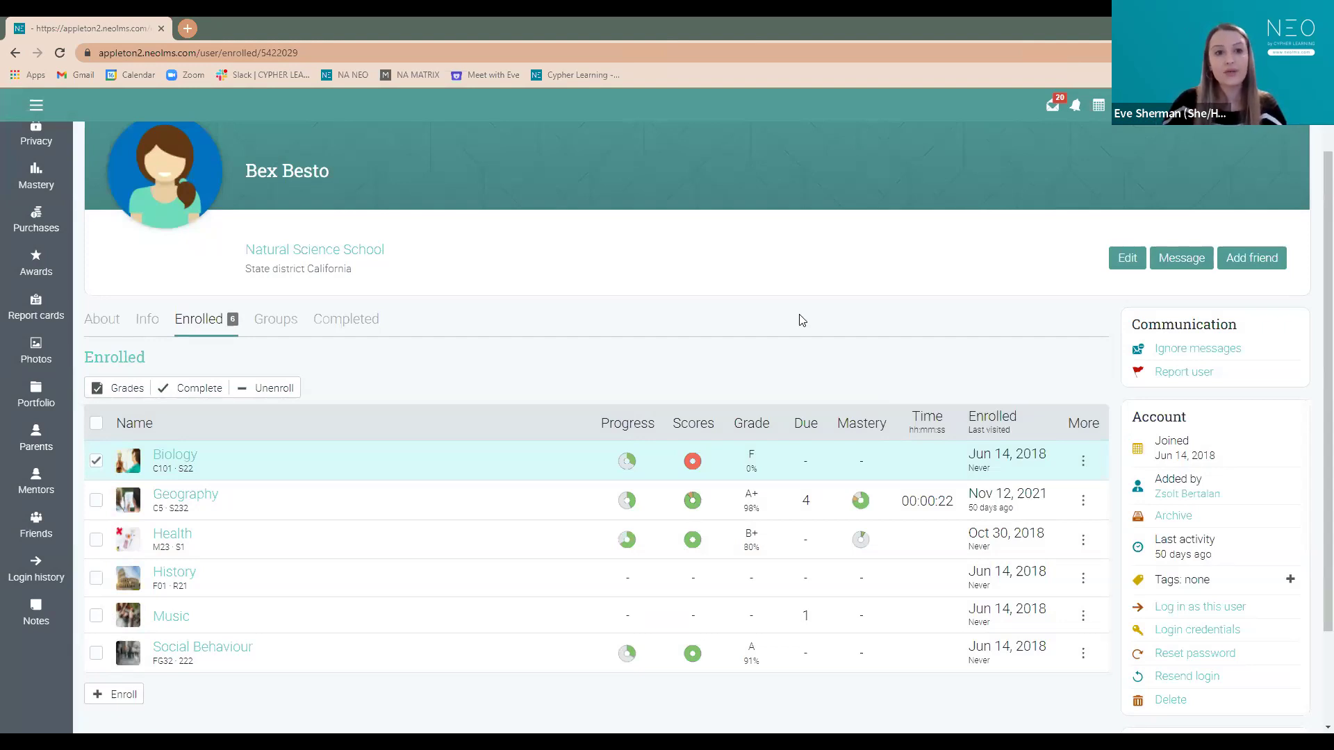
- Leave the student's profile and open the list of all teachers
{"action": "scroll", "coordinate": [785, 320], "scroll_direction": "up", "scroll_amount": 1}
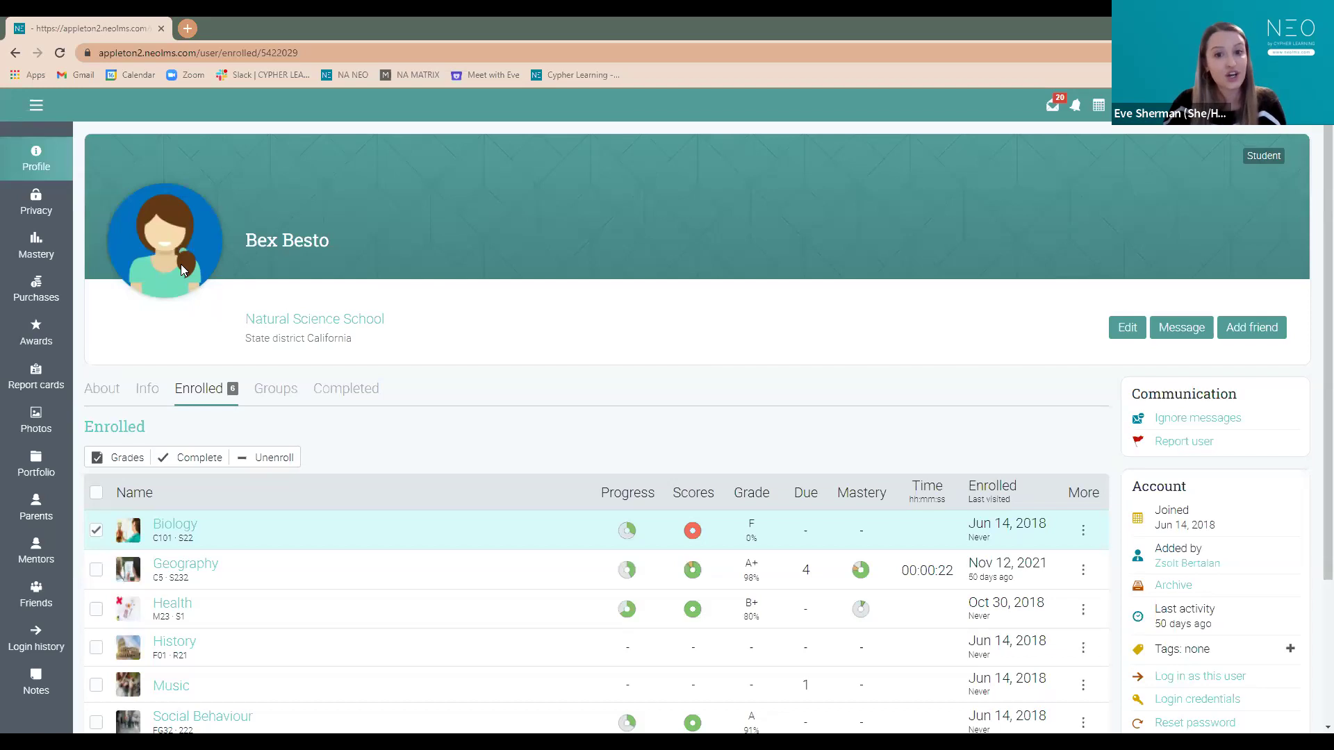
{"action": "left_click", "coordinate": [36, 105]}
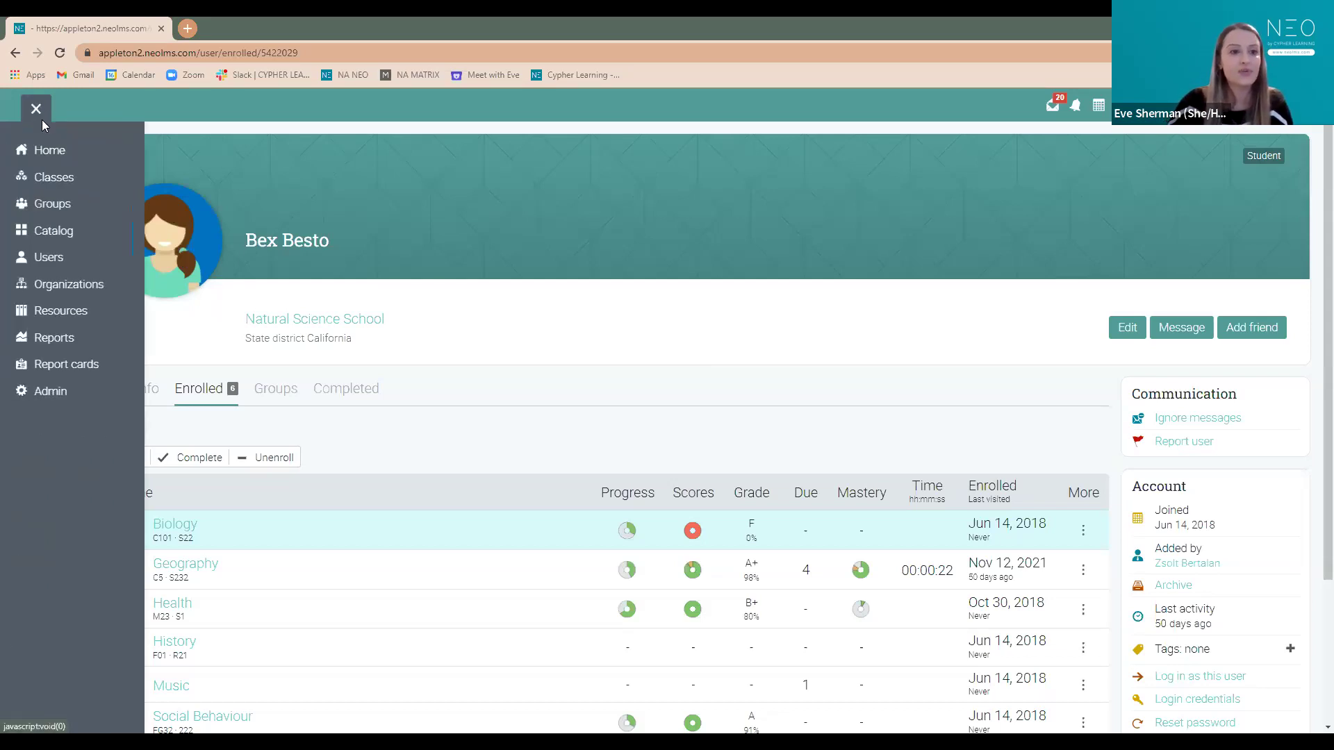
{"action": "left_click", "coordinate": [49, 259]}
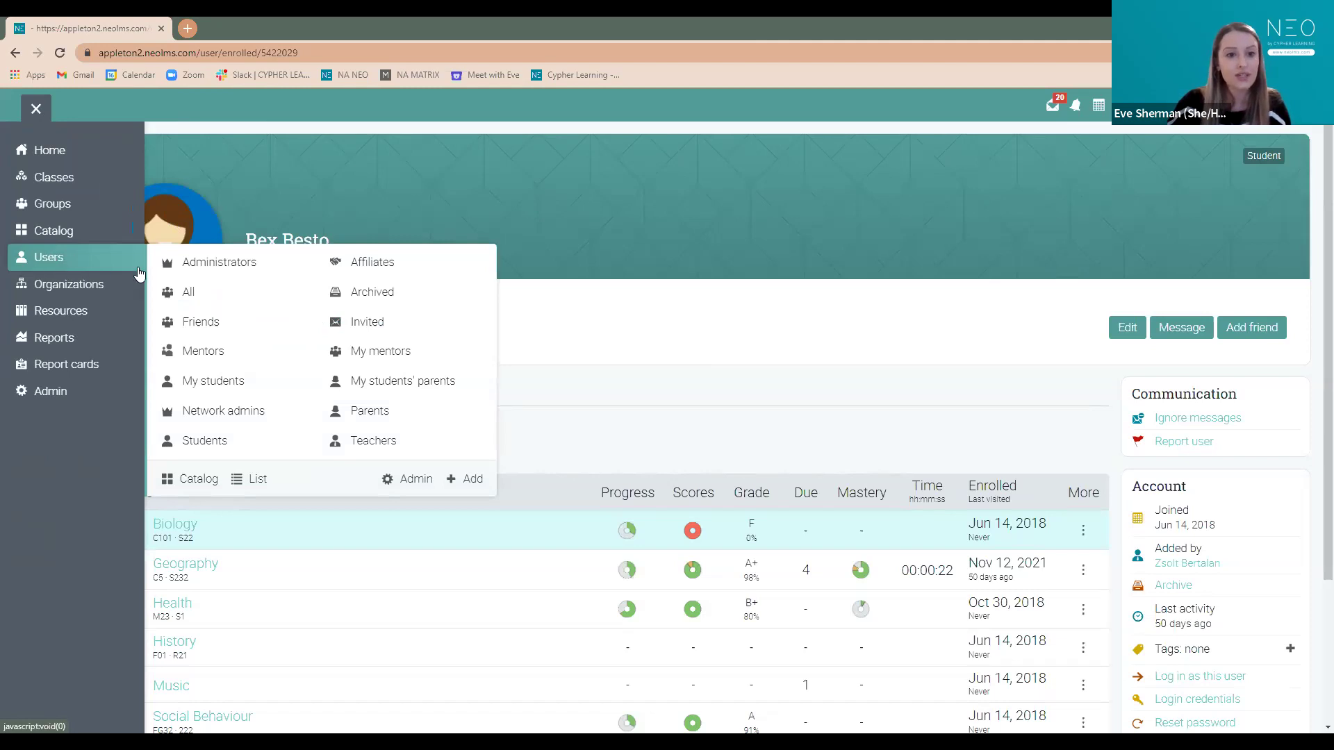
{"action": "left_click", "coordinate": [374, 439]}
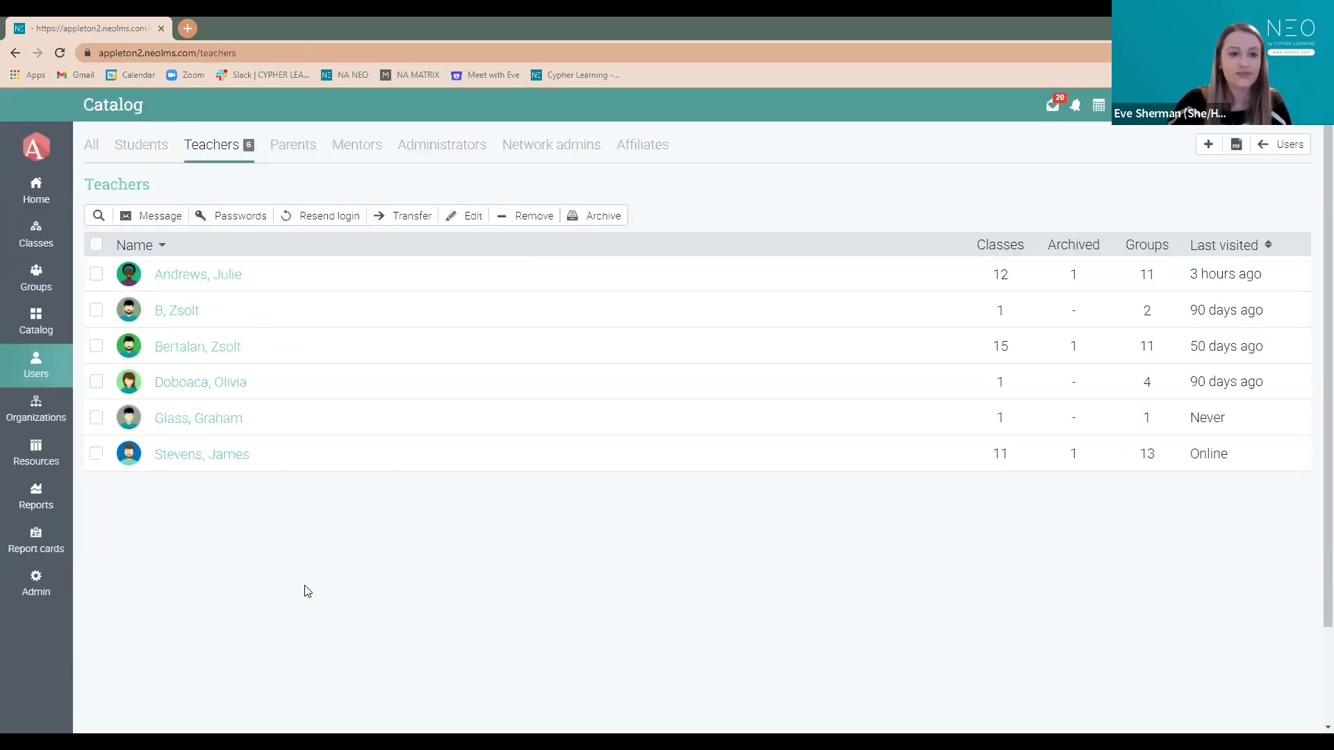
- Open the first listed teacher's enrolled classes and select Digital Literacy for Teachers
{"action": "left_click", "coordinate": [206, 278]}
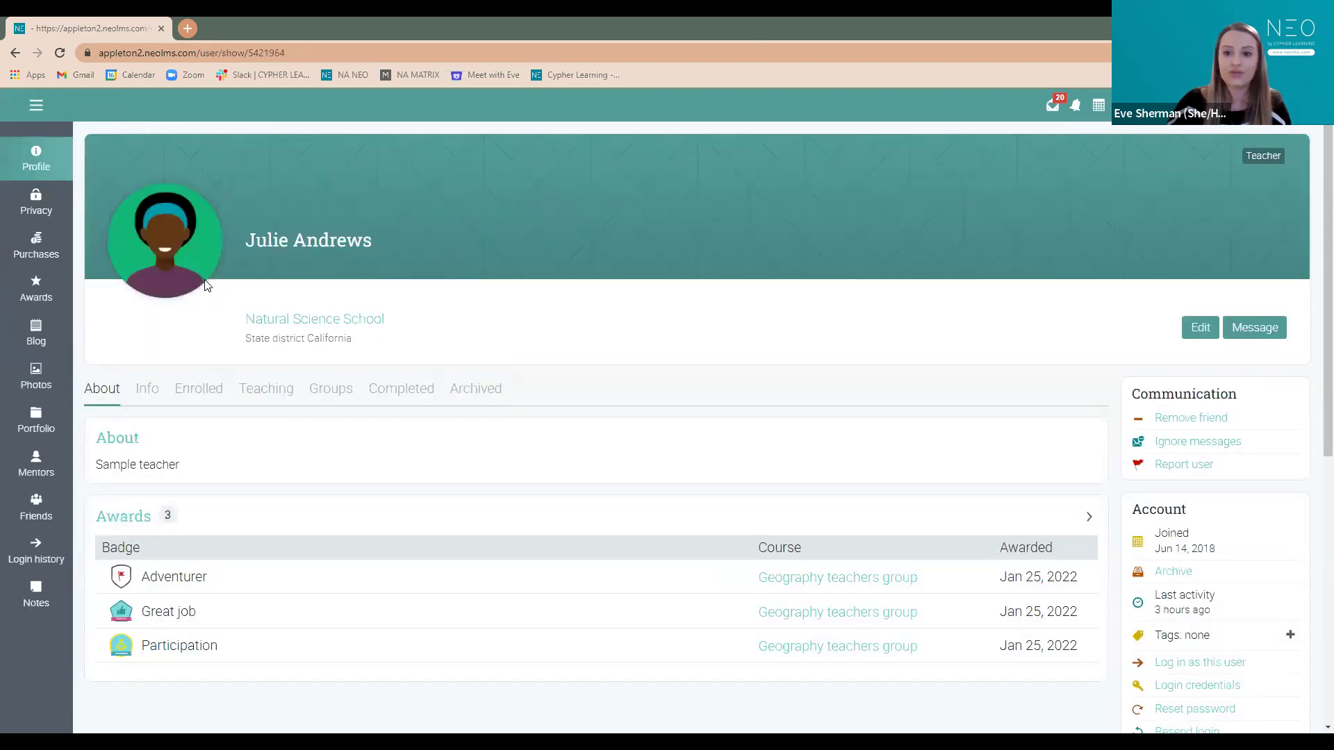
{"action": "left_click", "coordinate": [199, 388]}
{"action": "scroll", "coordinate": [283, 310], "scroll_direction": "down", "scroll_amount": 1}
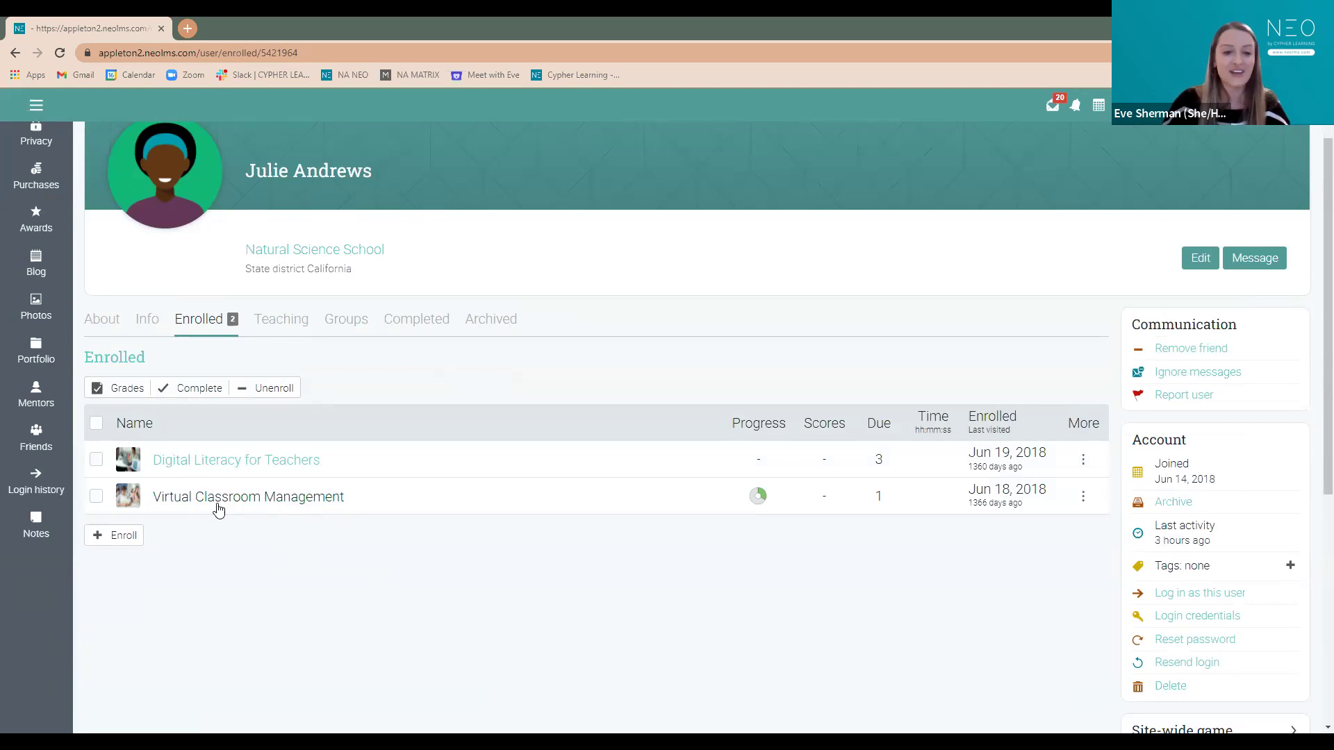
{"action": "left_click", "coordinate": [96, 462]}
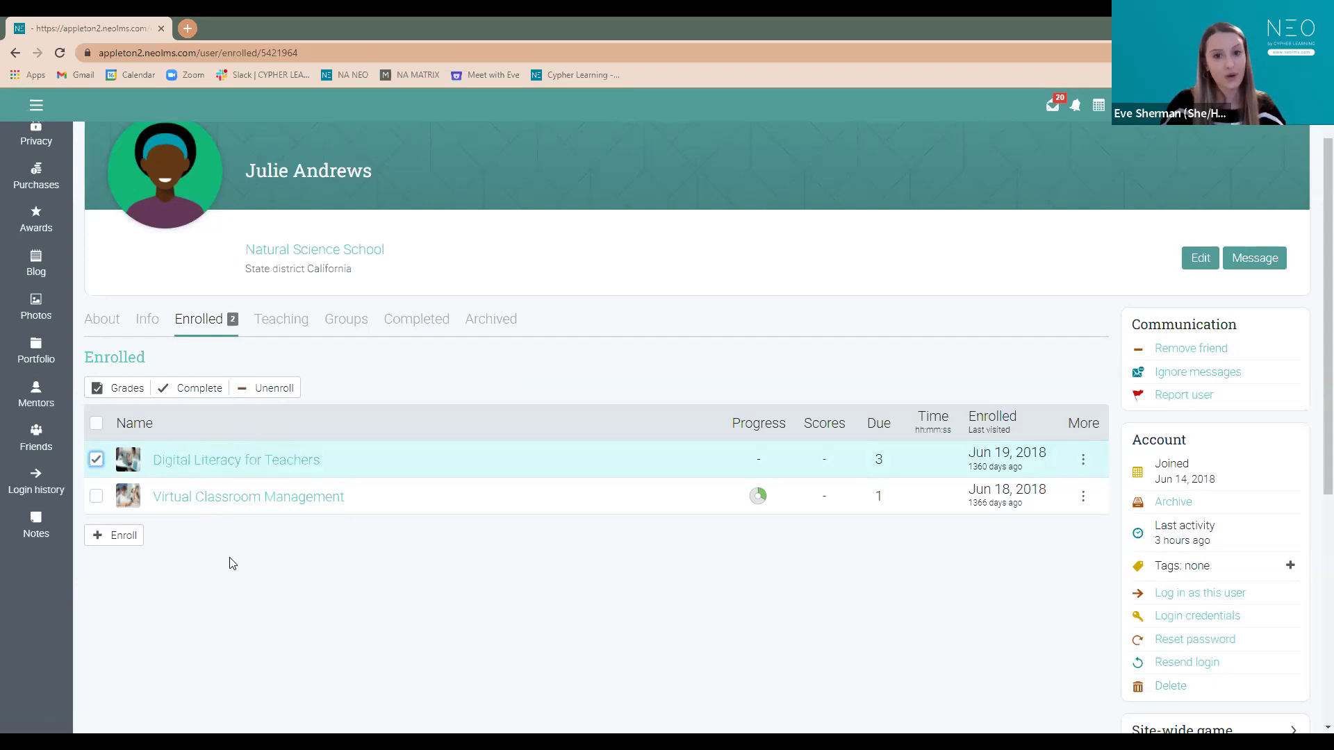
- Deselect Digital Literacy for Teachers in the enrolled classes and open the Appleton parents group
{"action": "left_click", "coordinate": [94, 462]}
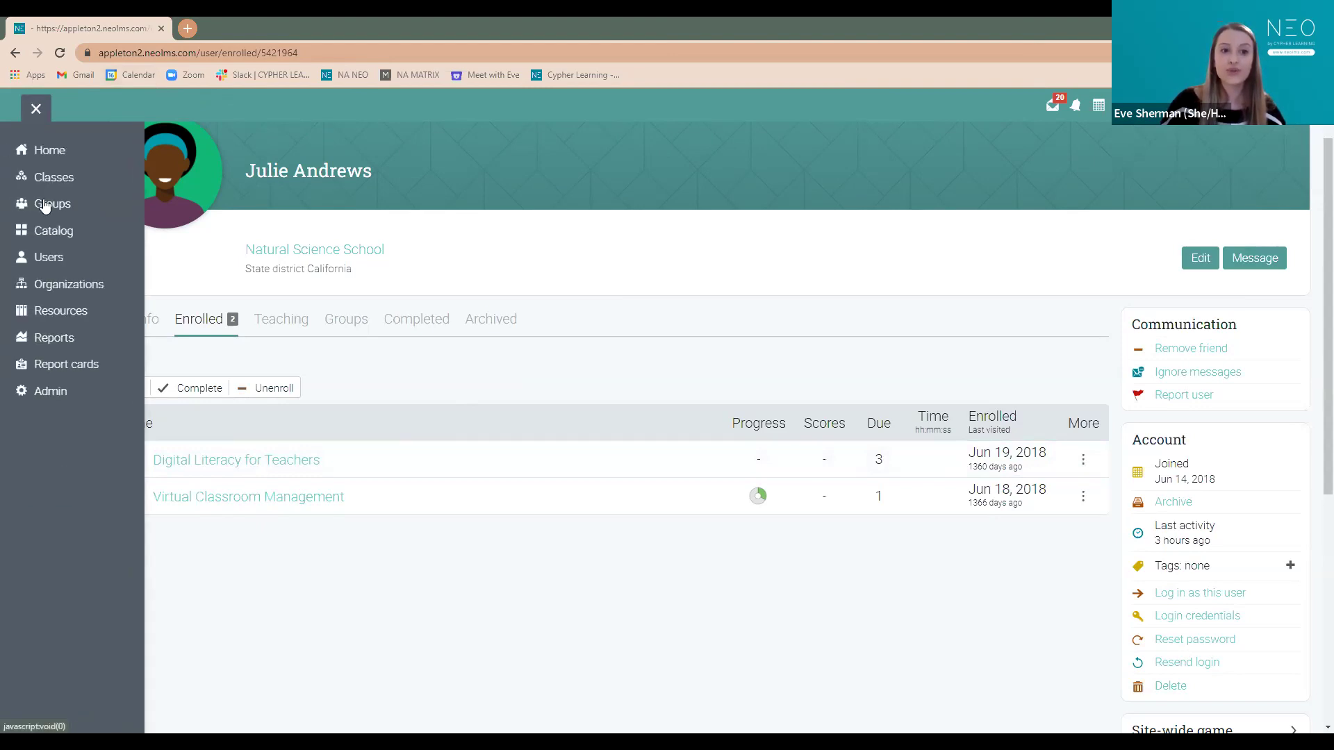
{"action": "left_click", "coordinate": [45, 205]}
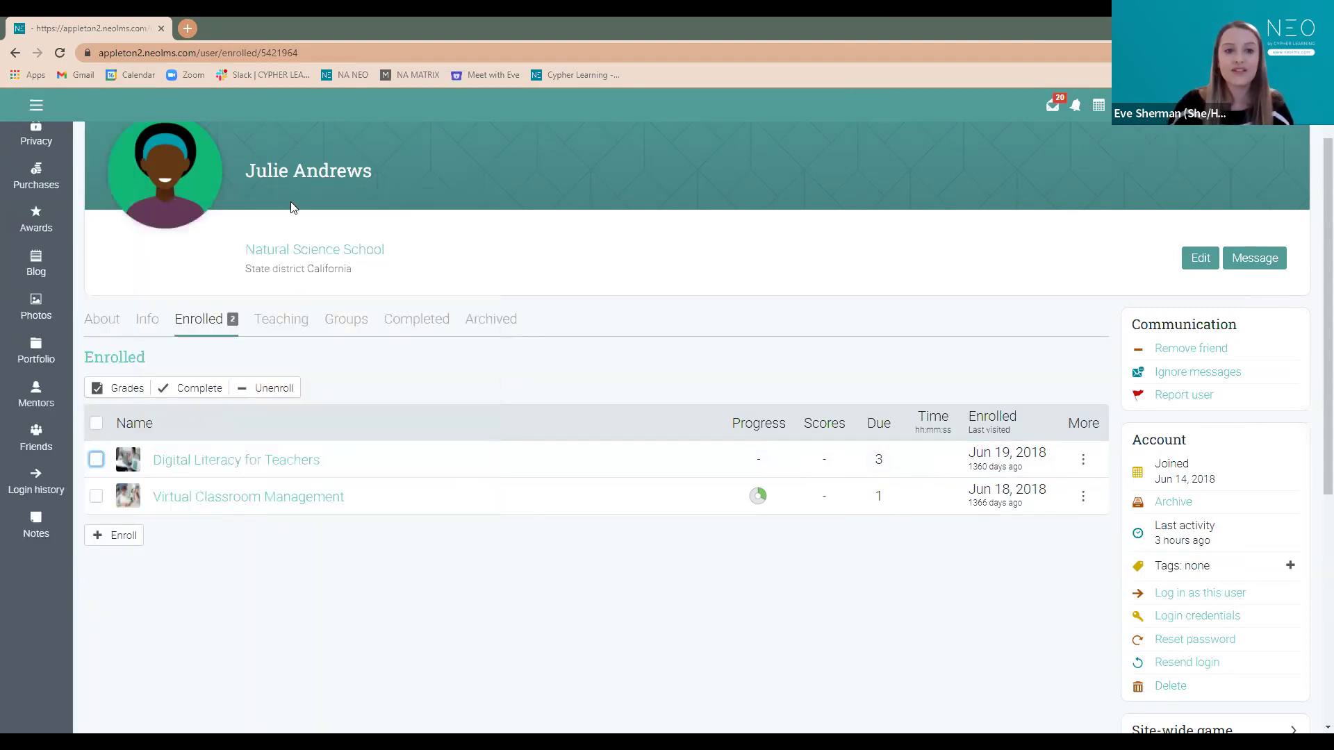
{"action": "left_click", "coordinate": [43, 111]}
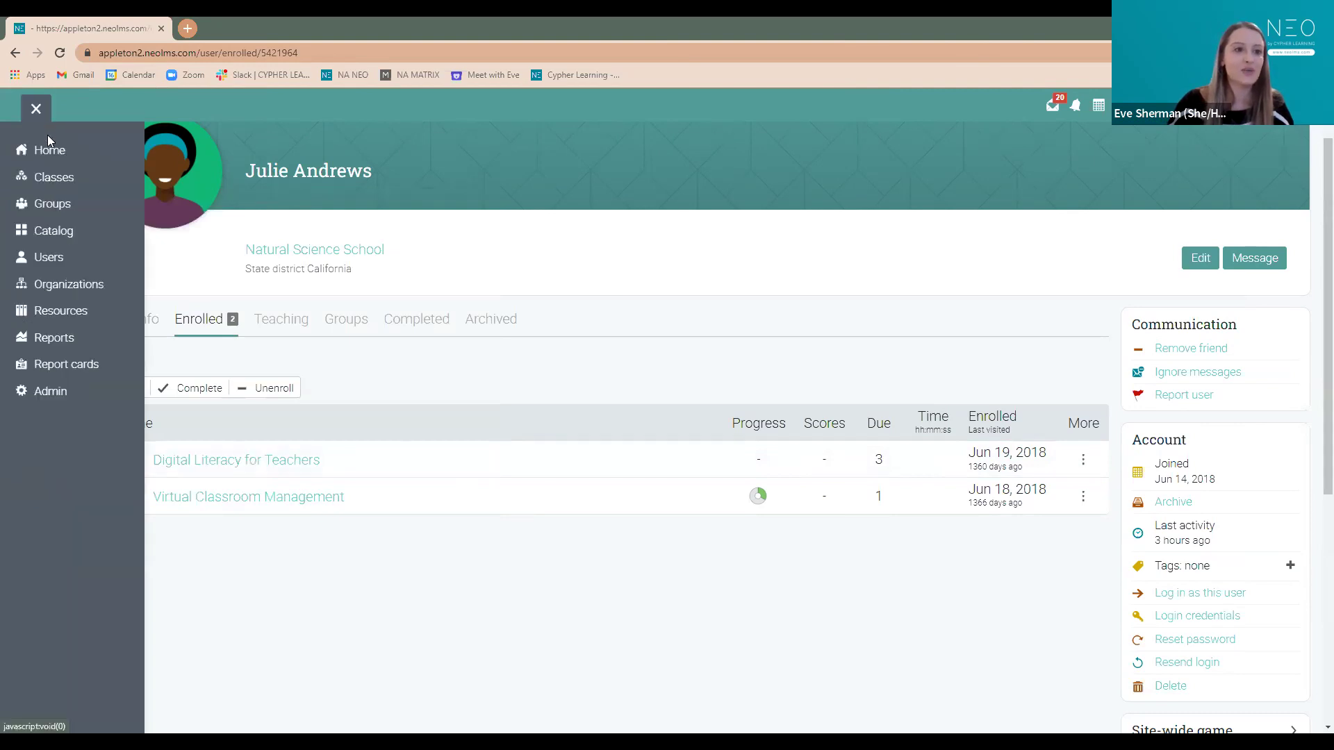
{"action": "left_click", "coordinate": [56, 203]}
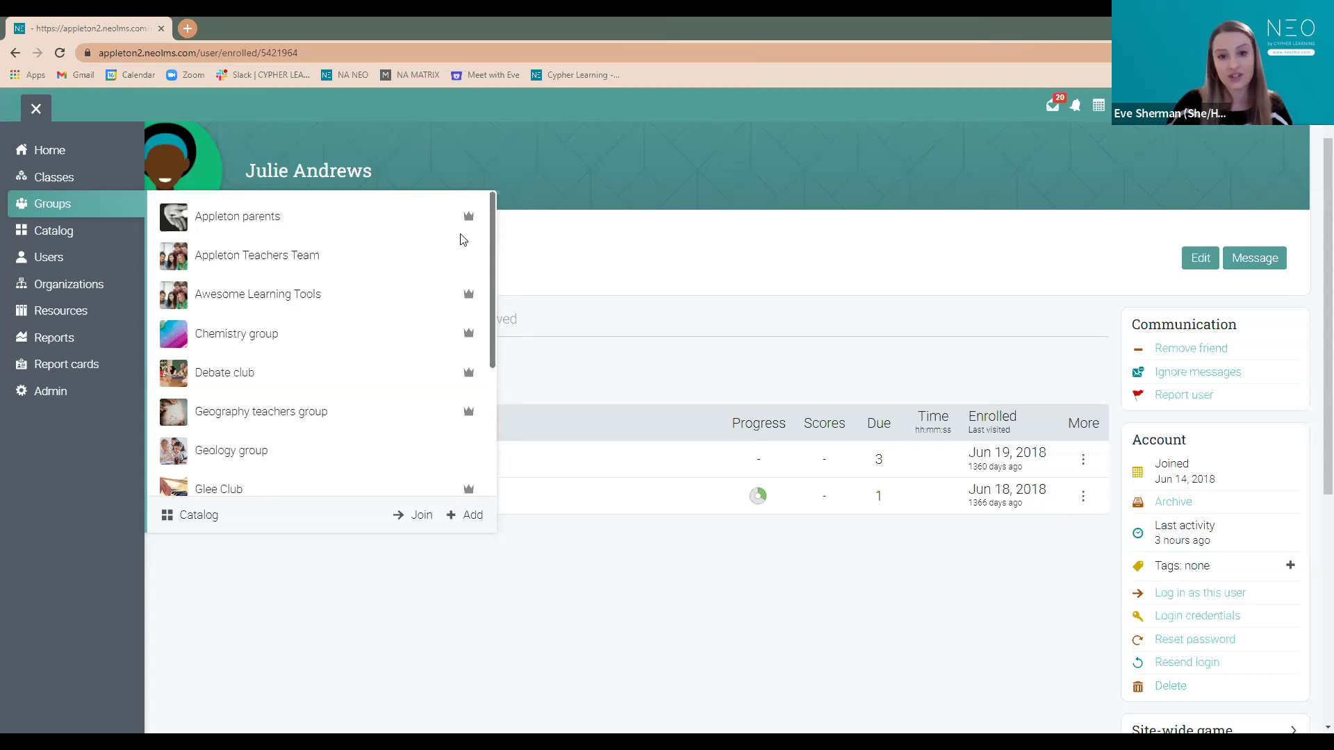
{"action": "left_click", "coordinate": [273, 218]}
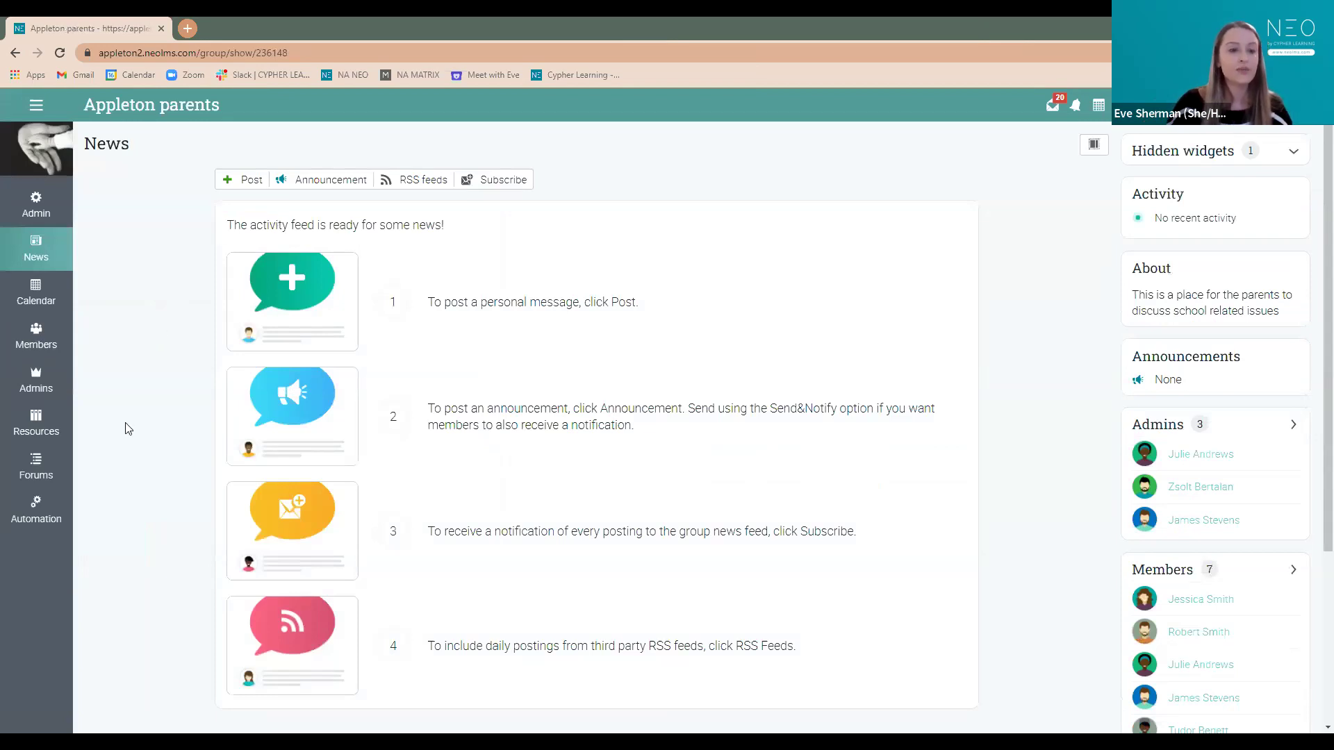
- Review the administrators and the members of the Appleton parents group
{"action": "left_click", "coordinate": [38, 423]}
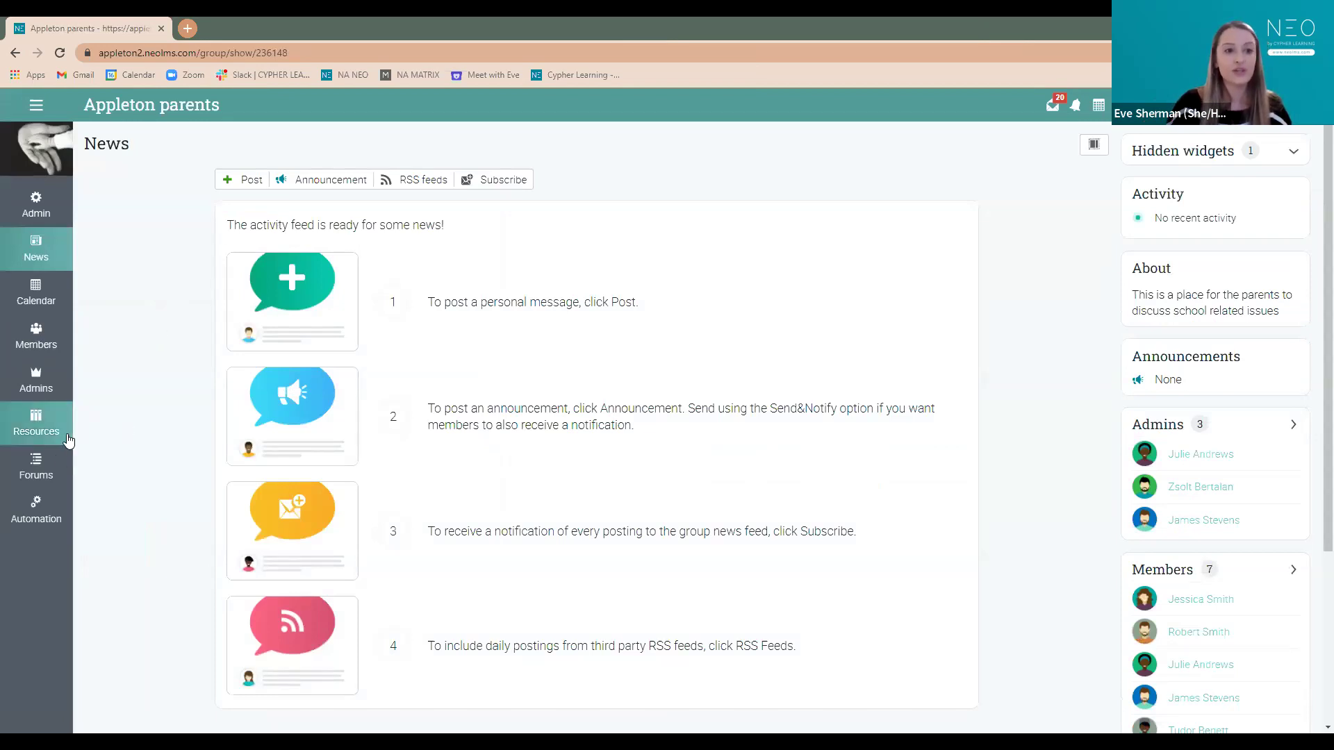
{"action": "left_click", "coordinate": [32, 393]}
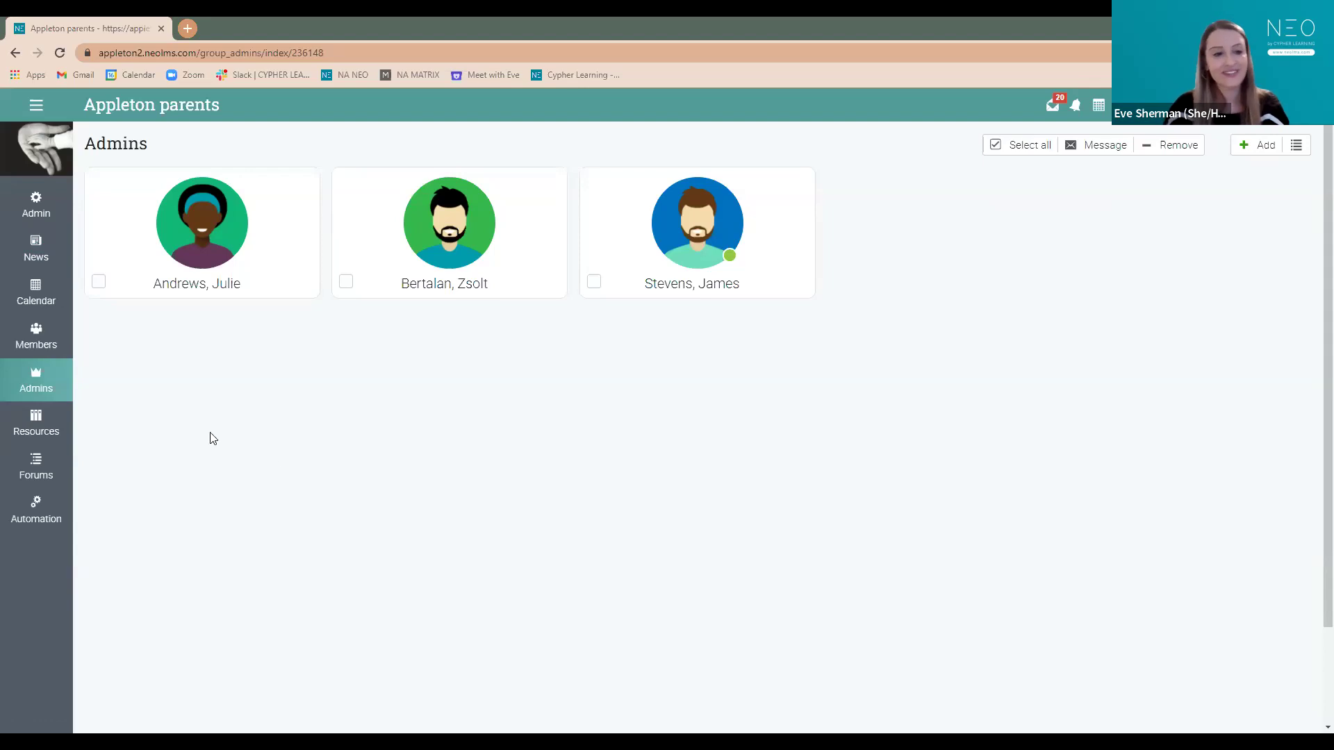
{"action": "left_click", "coordinate": [43, 333]}
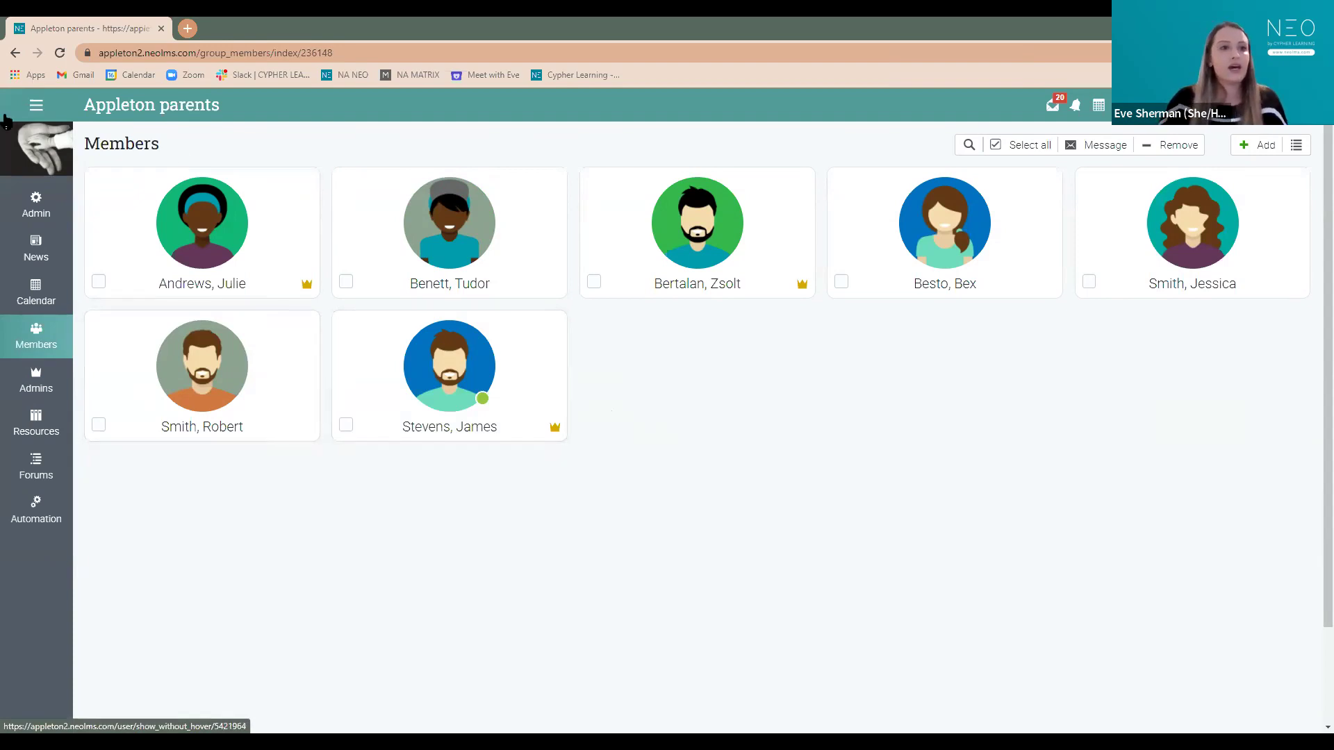
- Leave the group and open the Admission board organization
{"action": "left_click", "coordinate": [36, 110]}
{"action": "mouse_move", "coordinate": [50, 290]}
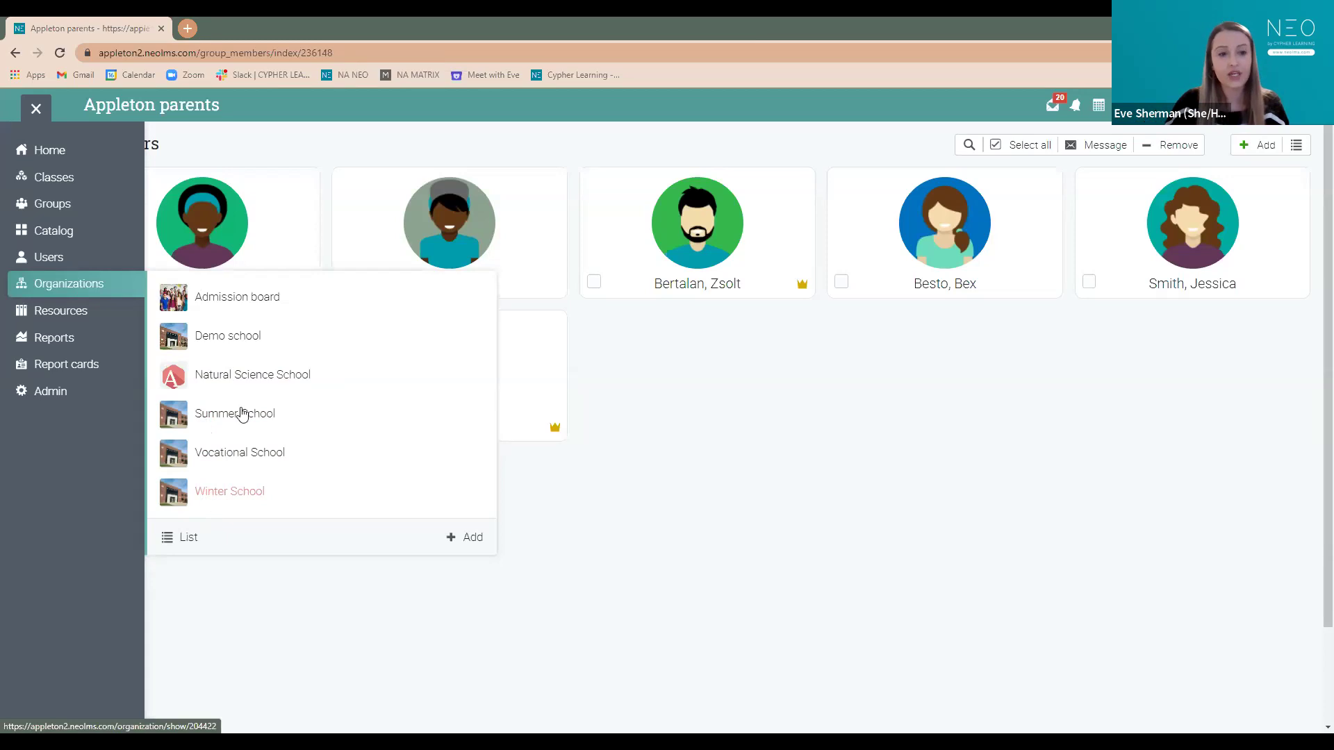
{"action": "left_click", "coordinate": [231, 297]}
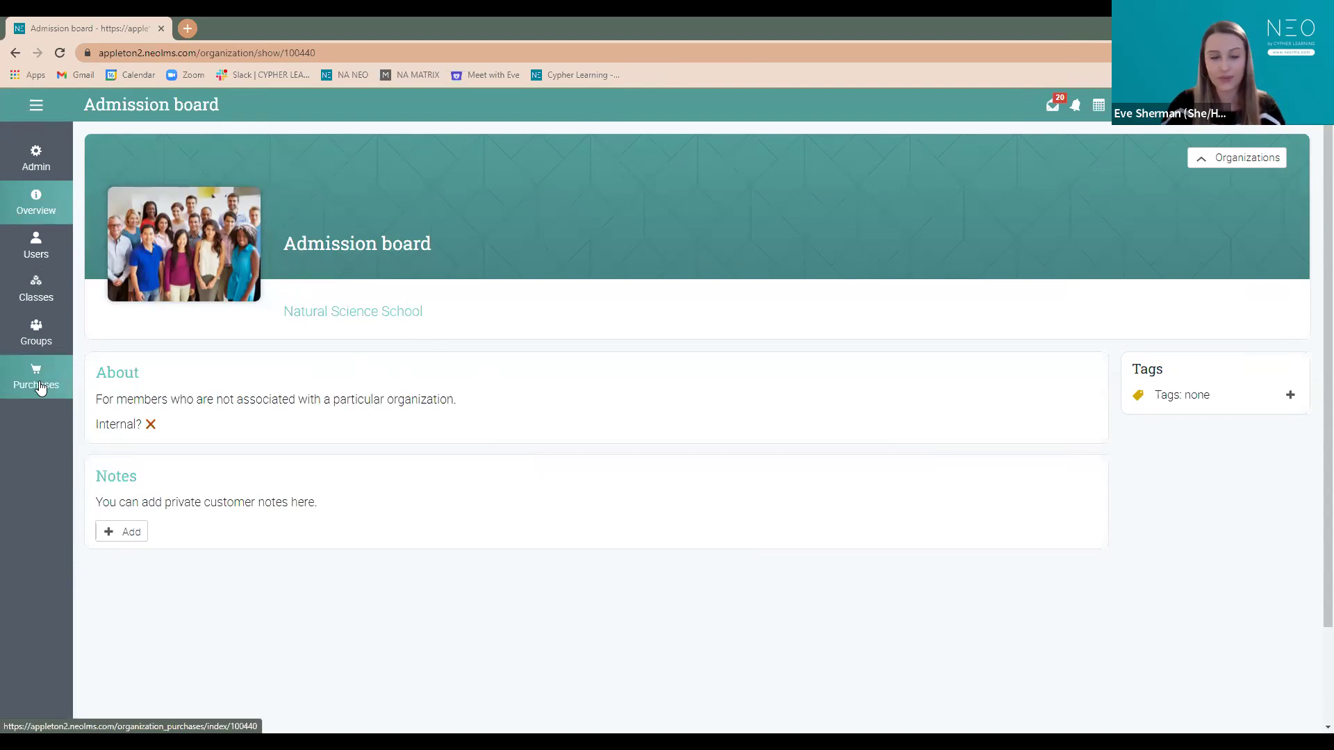
- Review the organization's administration options, user categories, classes and groups, and return to its overview
{"action": "left_click", "coordinate": [46, 162]}
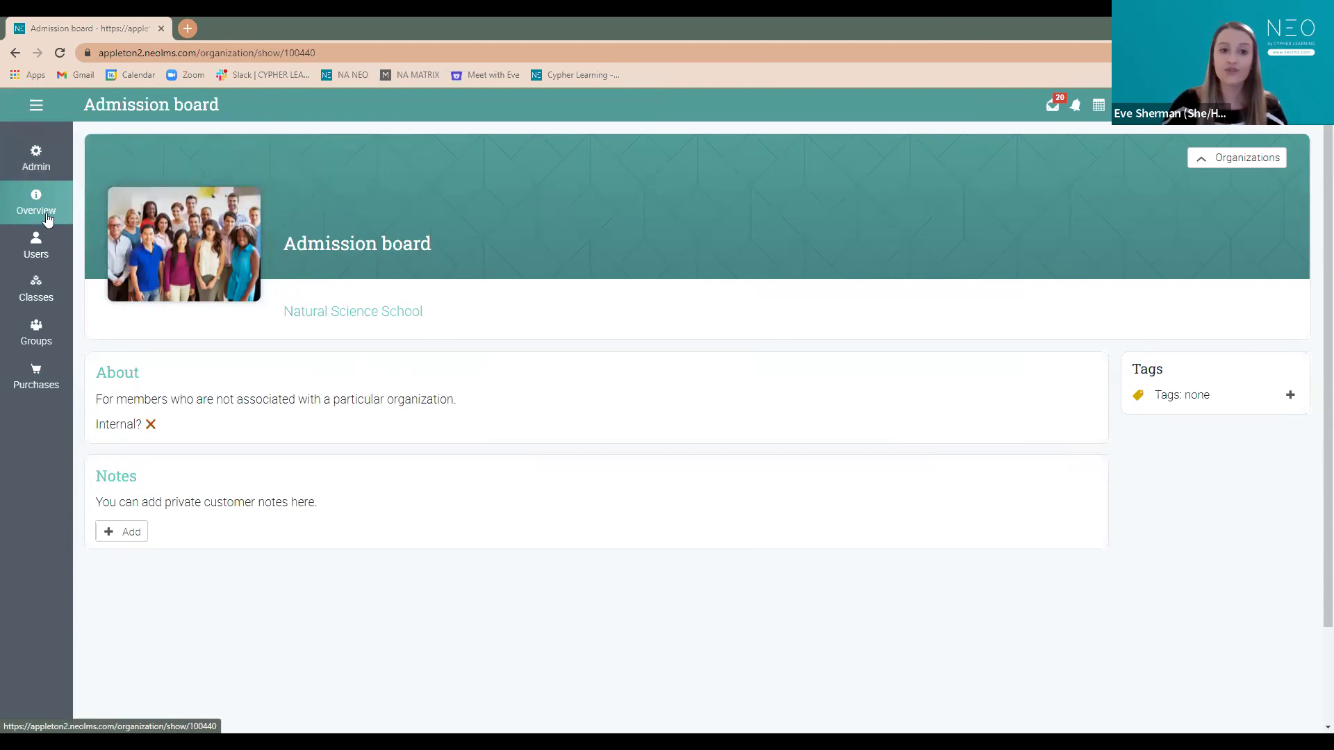
{"action": "mouse_move", "coordinate": [43, 259]}
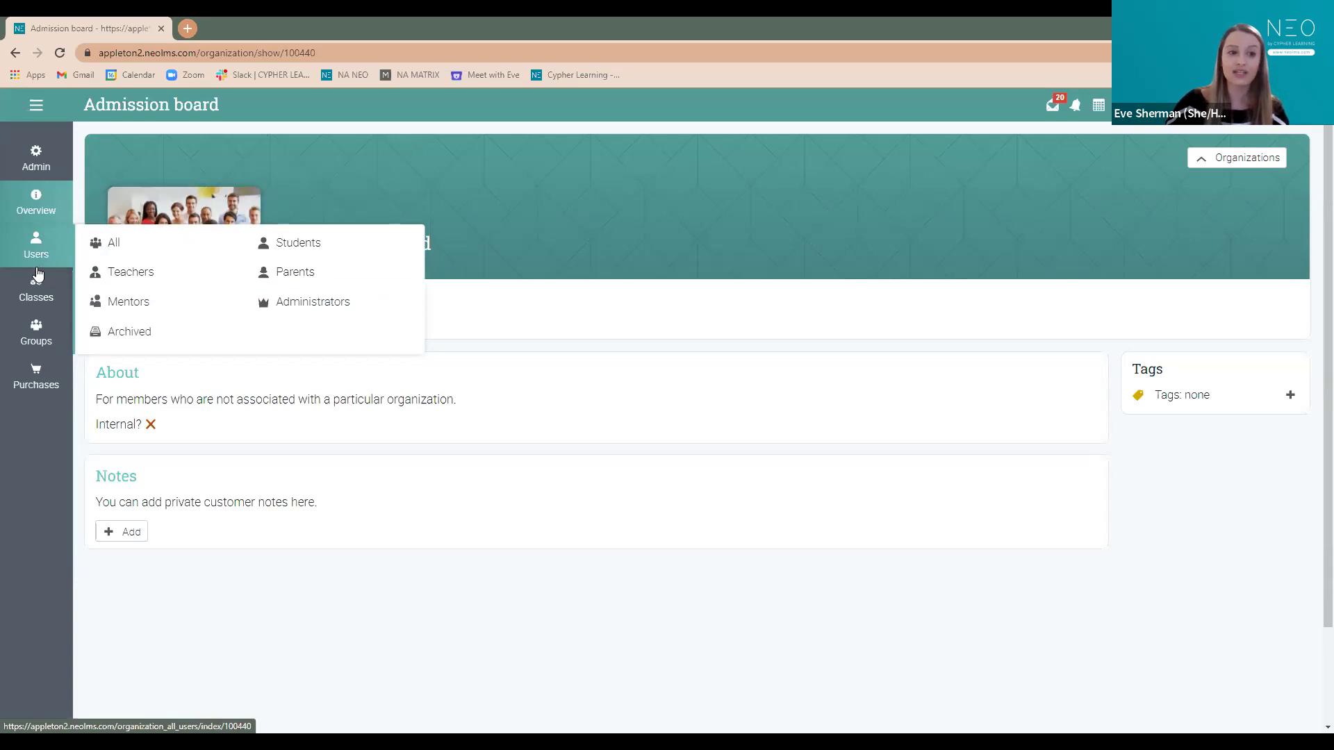
{"action": "left_click", "coordinate": [33, 298]}
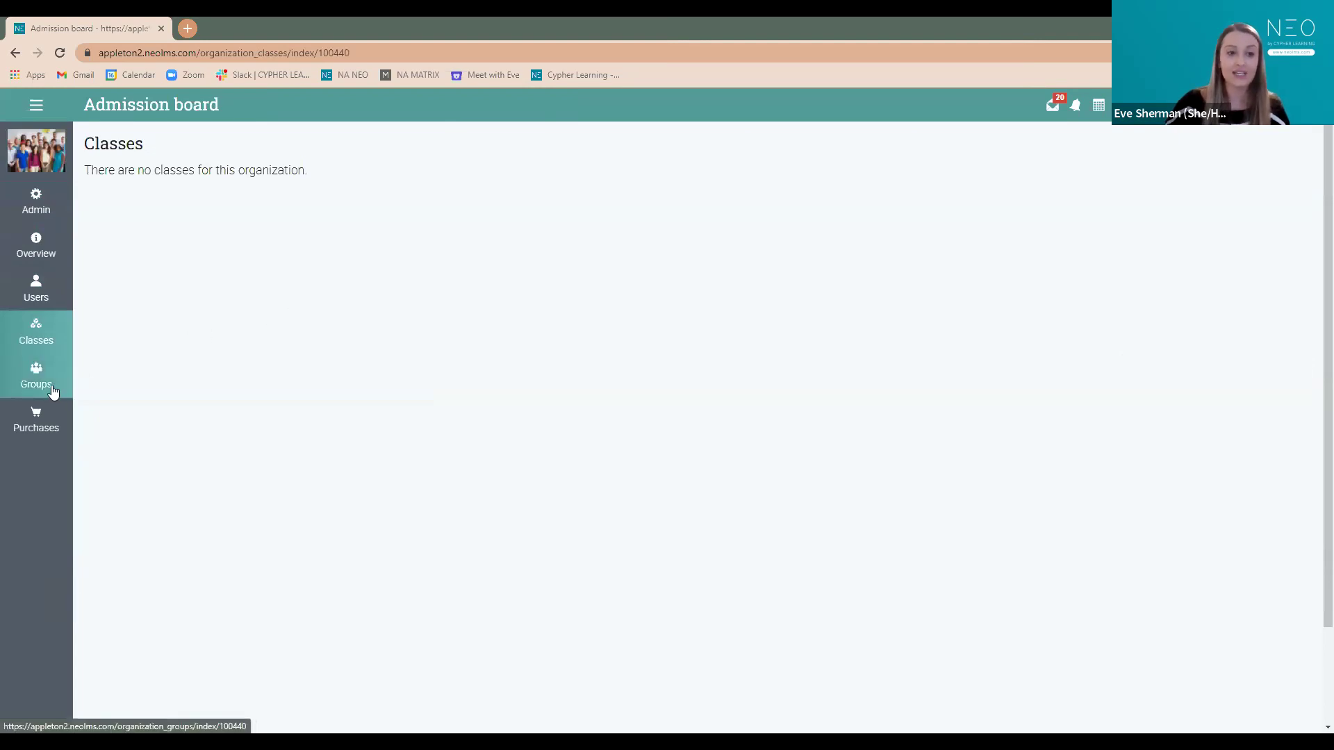
{"action": "left_click", "coordinate": [51, 385]}
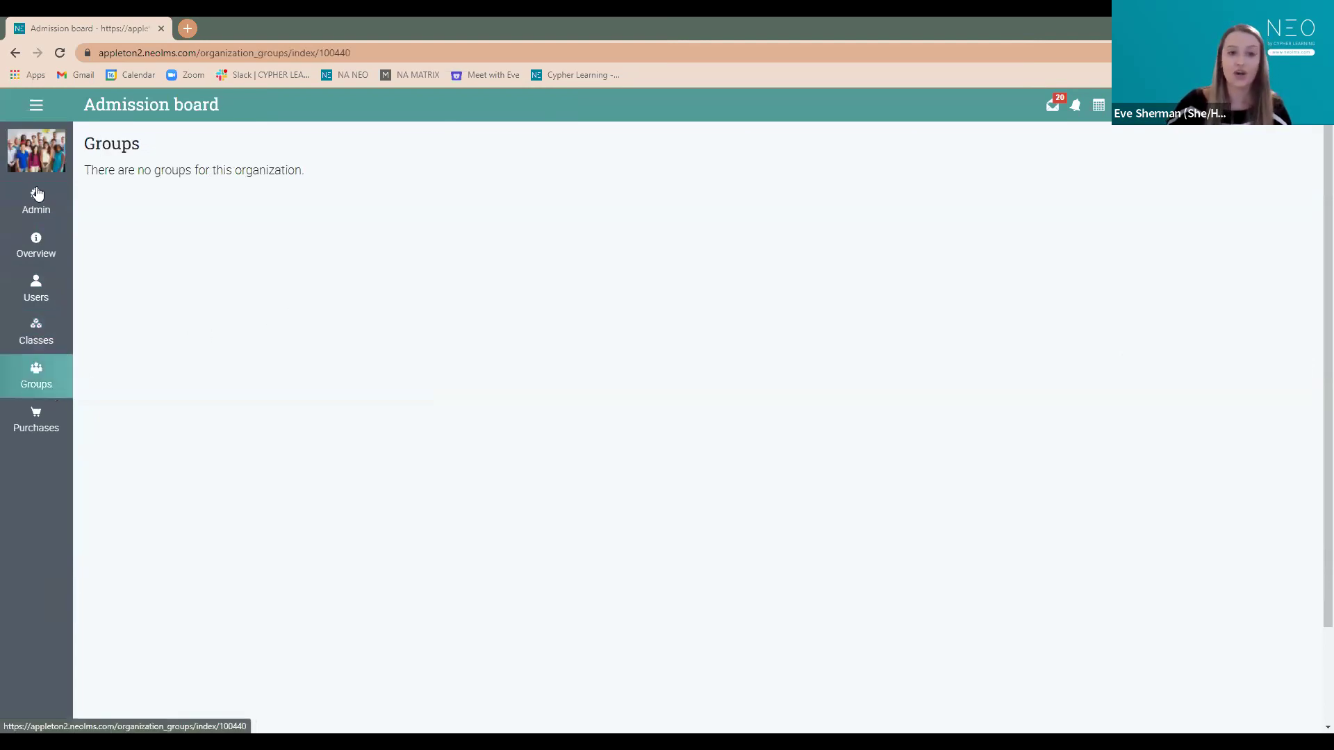
{"action": "mouse_move", "coordinate": [39, 210]}
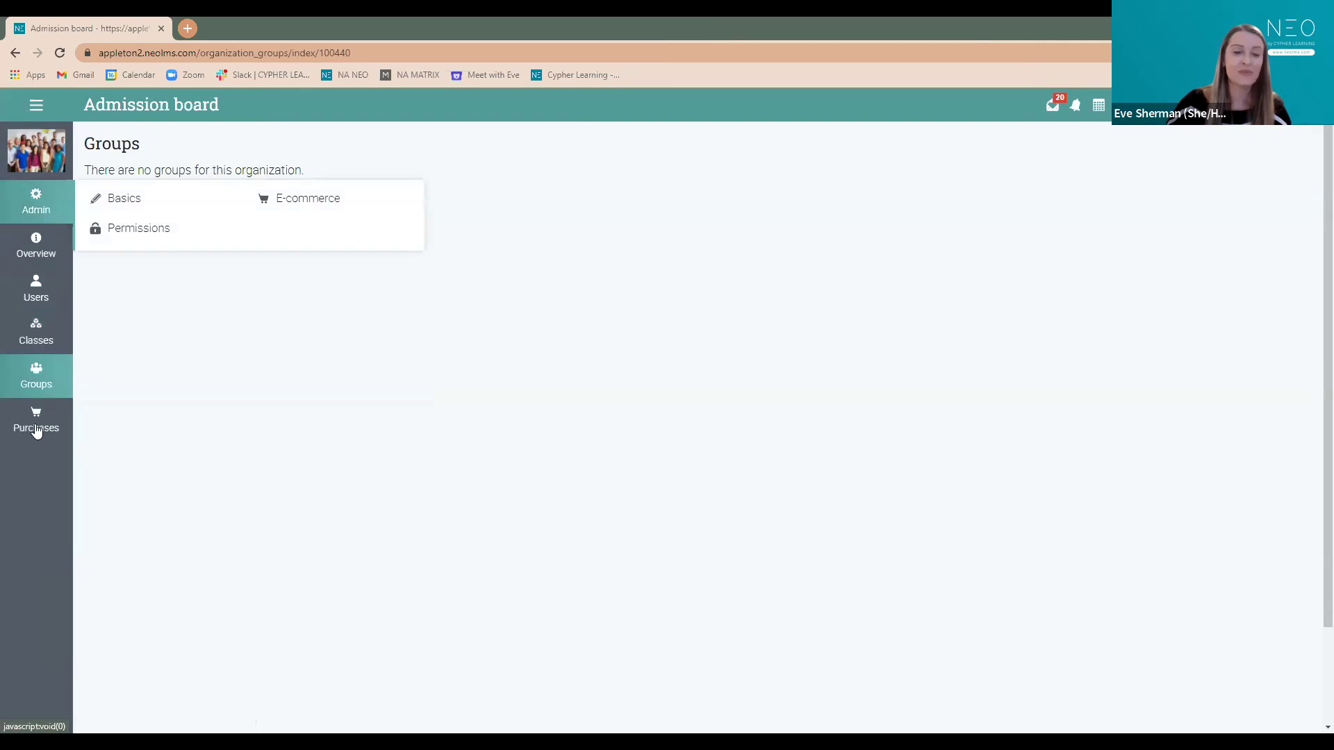
{"action": "left_click", "coordinate": [37, 247]}
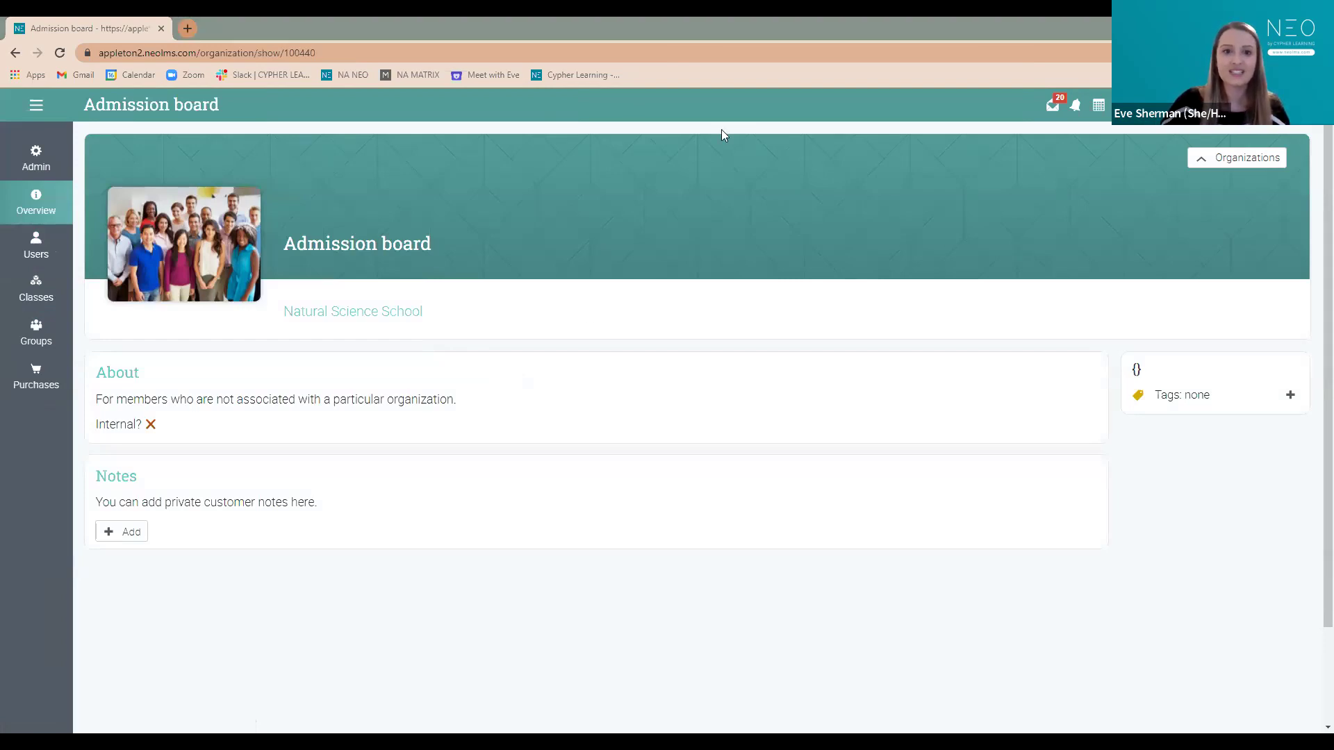
- Open the Chemistry class from the classes being taught and enter its Atomic Structure lesson
{"action": "left_click", "coordinate": [32, 109]}
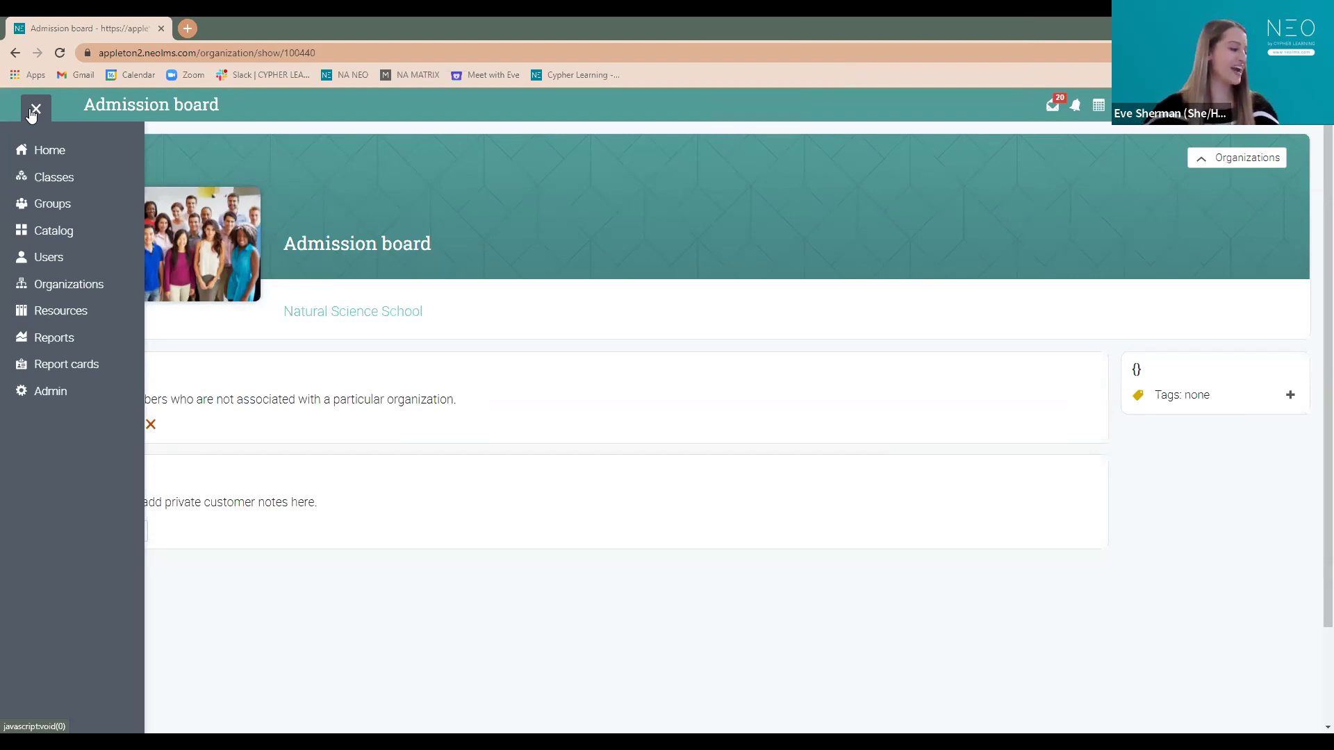
{"action": "left_click", "coordinate": [32, 115]}
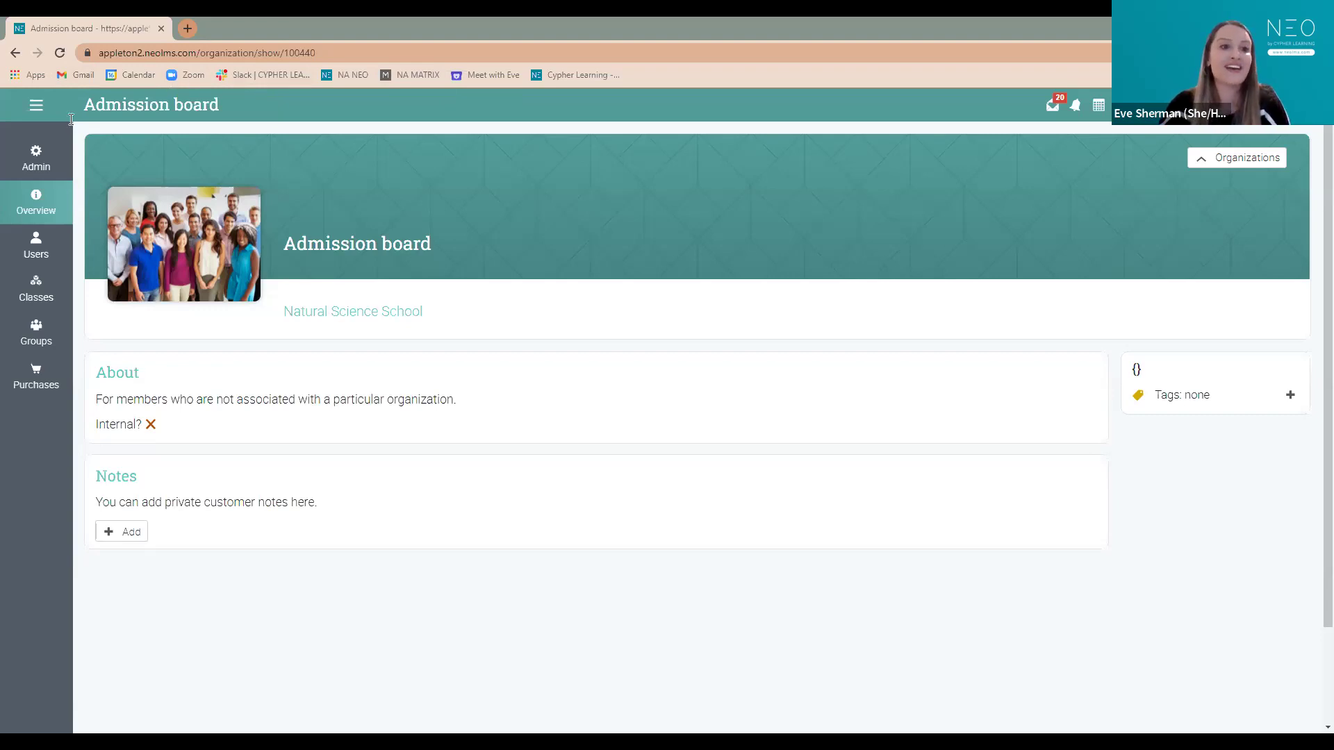
{"action": "left_click", "coordinate": [42, 110]}
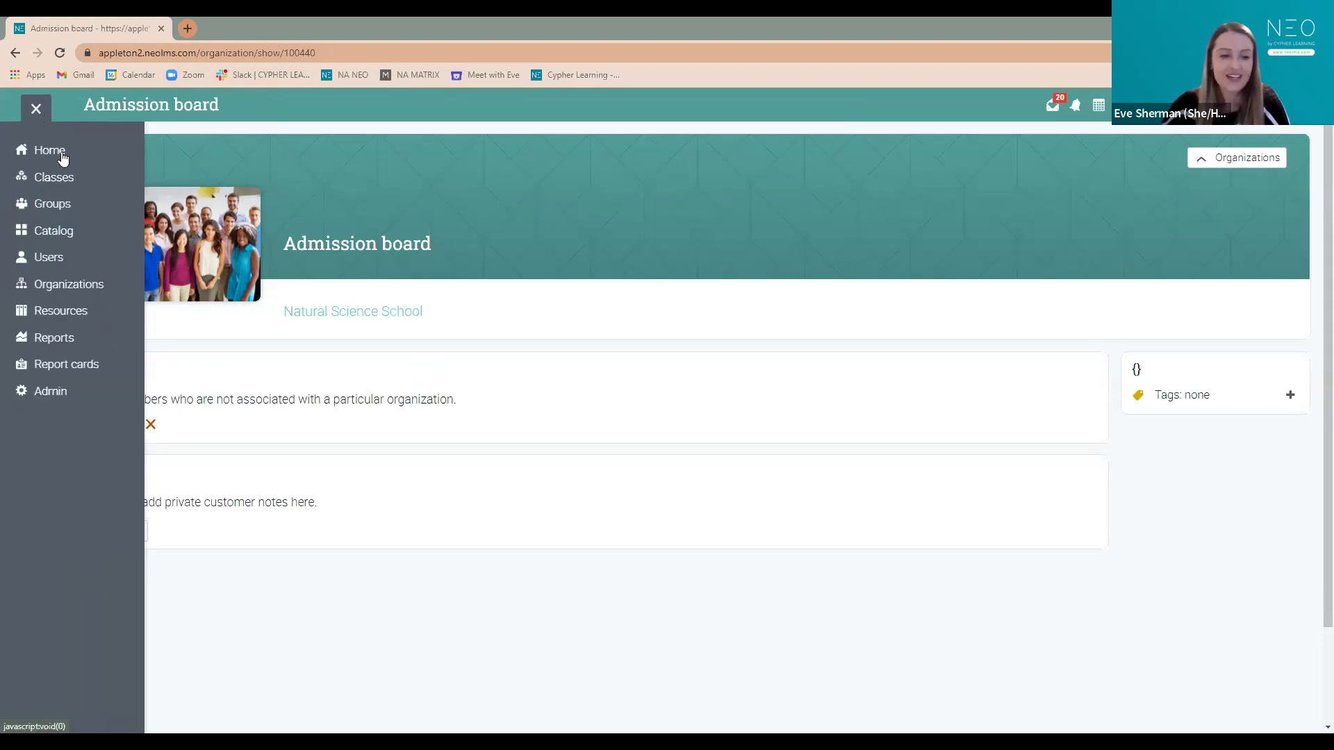
{"action": "left_click", "coordinate": [91, 182]}
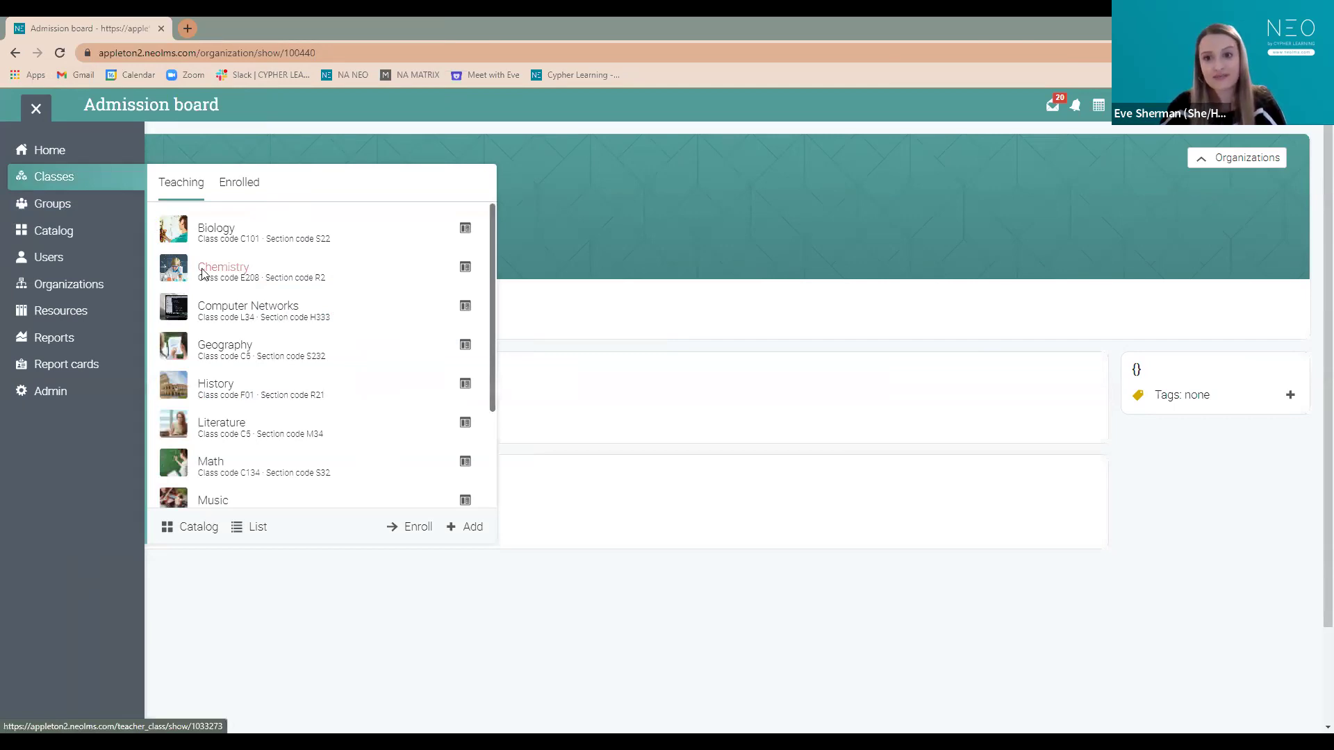
{"action": "left_click", "coordinate": [252, 264]}
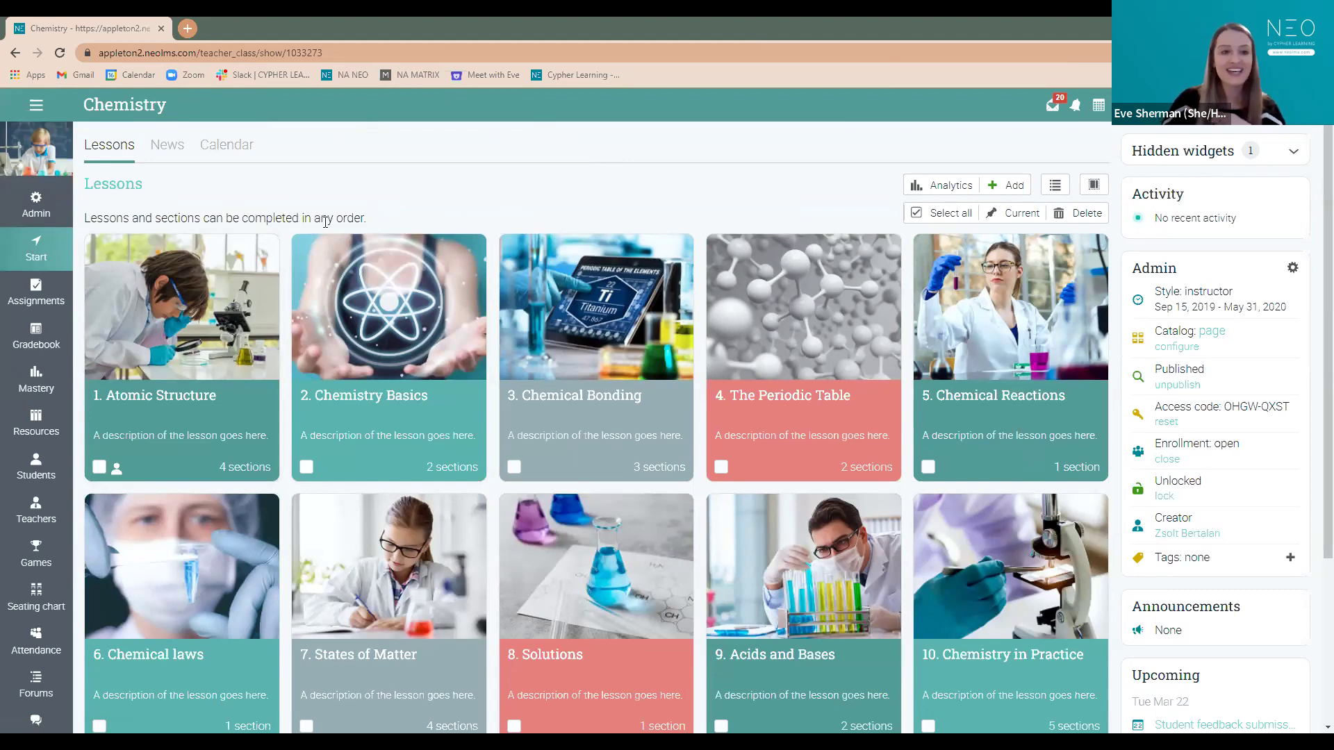
{"action": "left_click", "coordinate": [189, 417]}
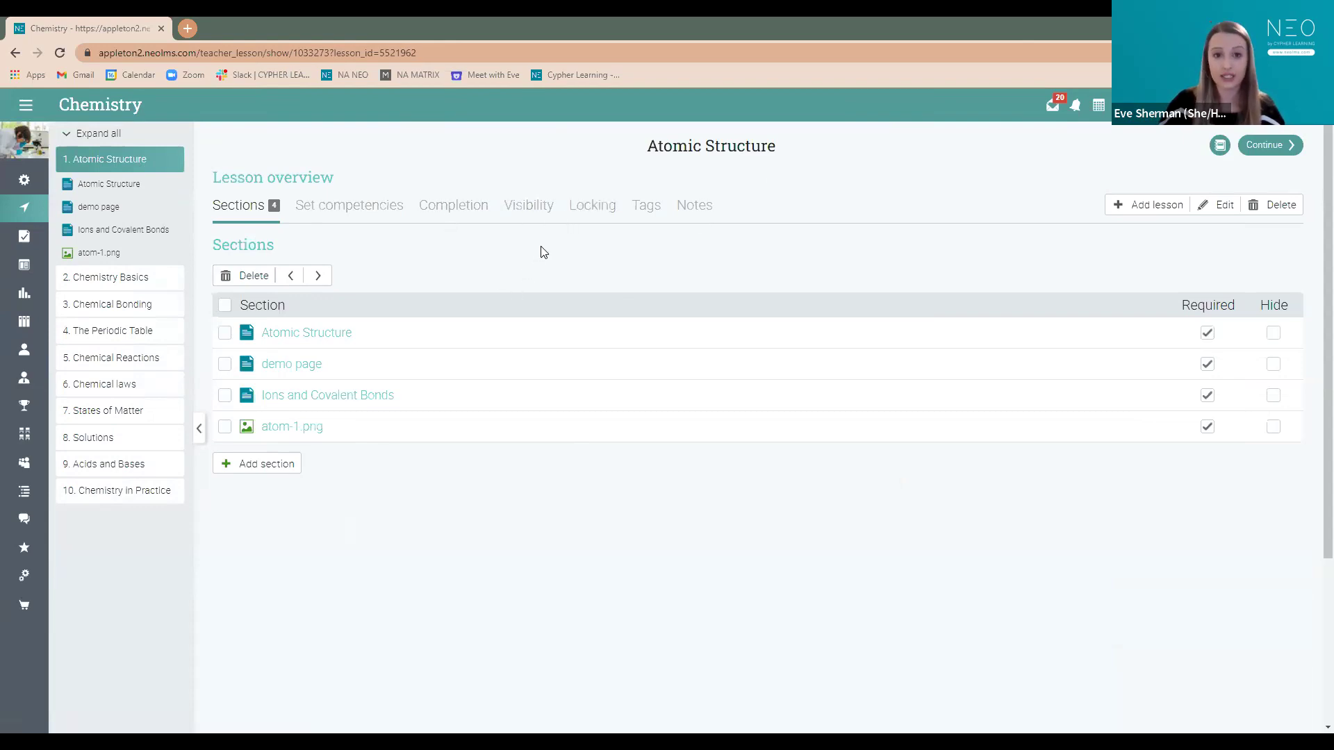
- Review the Atomic Structure lesson's visibility settings with the users it is shown to, and its locking settings
{"action": "left_click", "coordinate": [531, 211]}
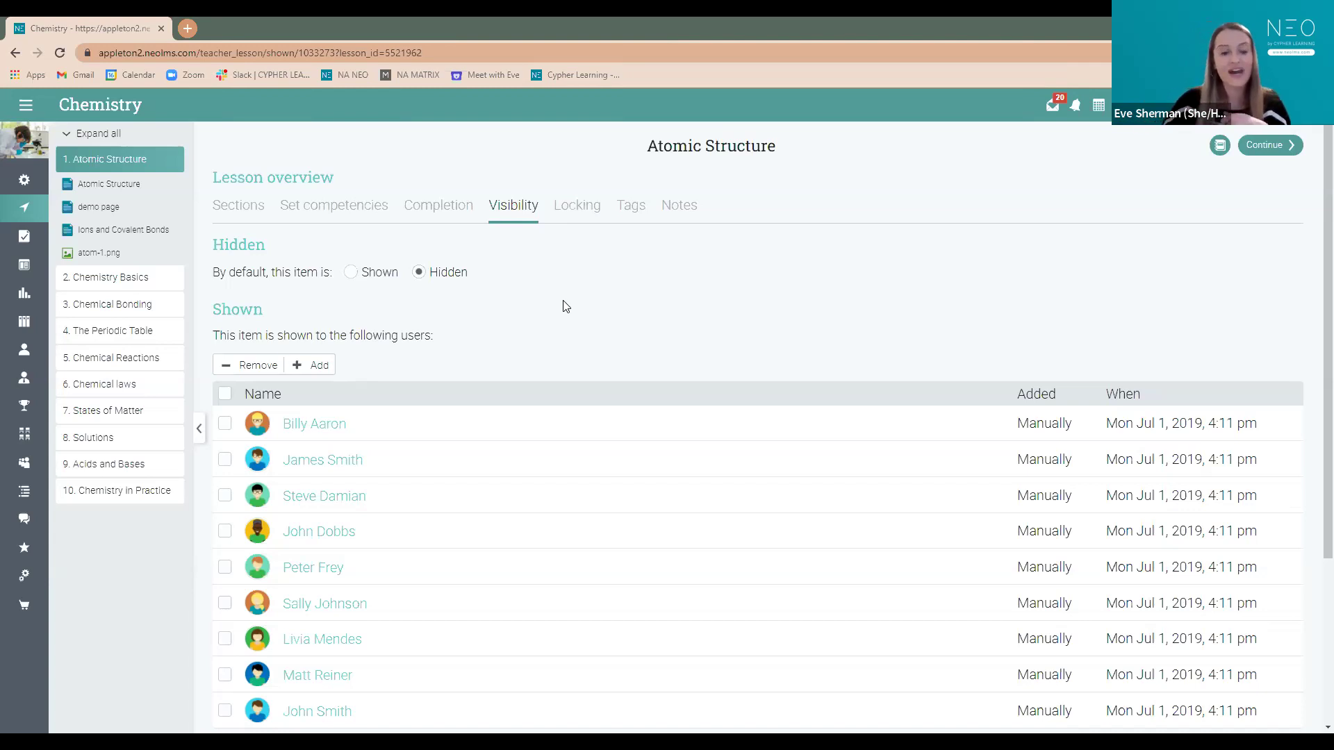
{"action": "scroll", "coordinate": [478, 280], "scroll_direction": "down", "scroll_amount": 3}
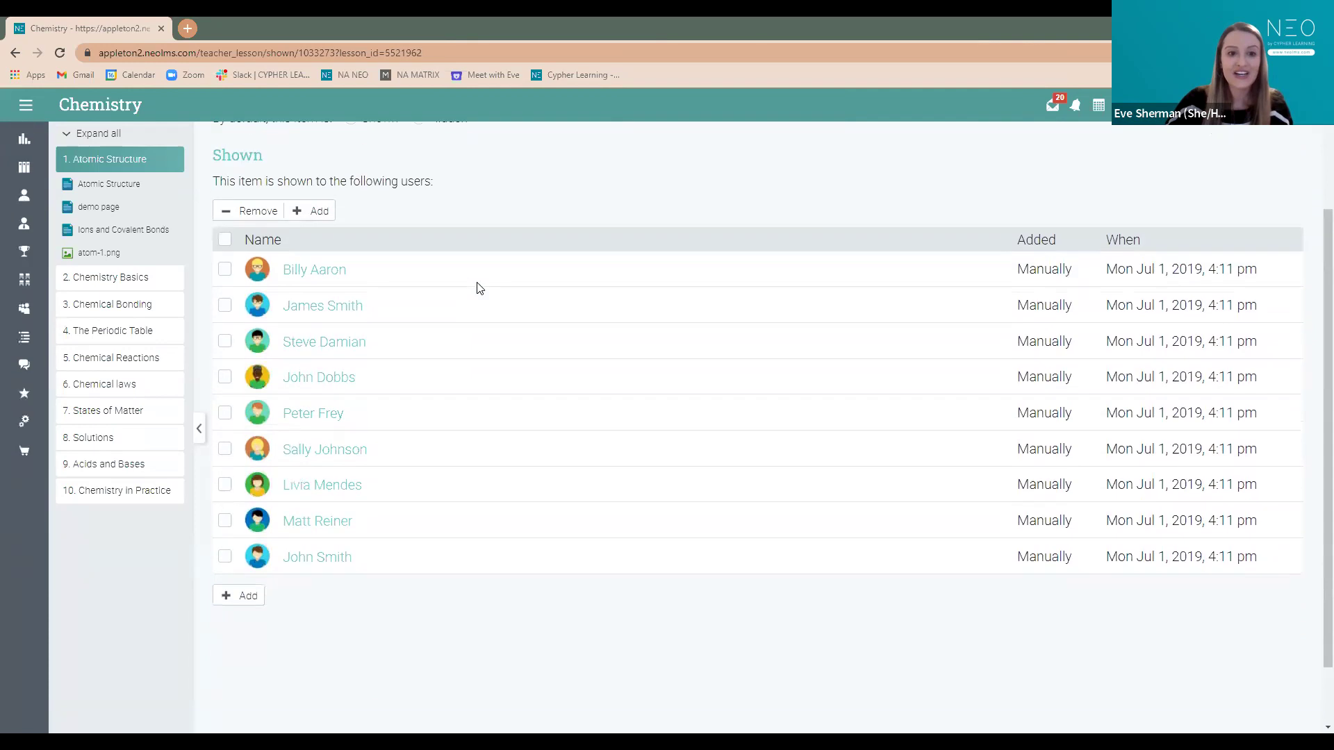
{"action": "scroll", "coordinate": [477, 286], "scroll_direction": "up", "scroll_amount": 3}
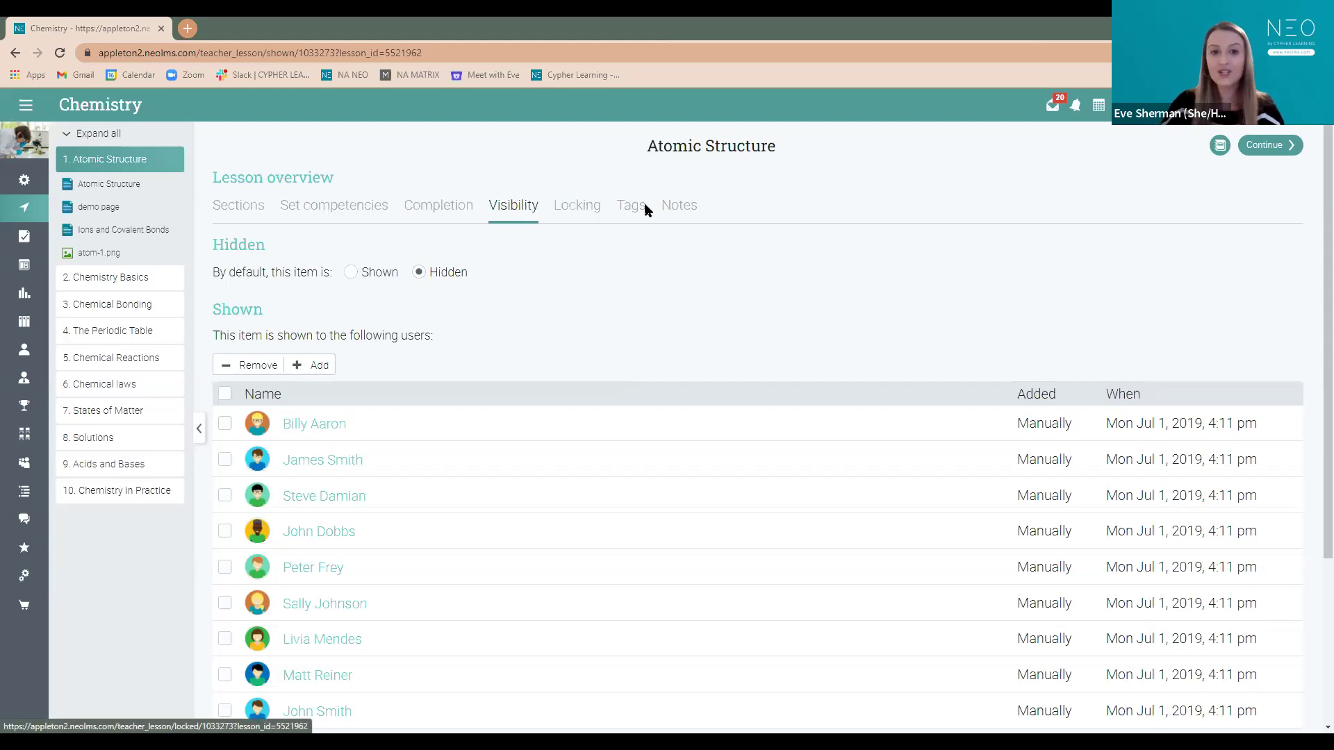
{"action": "left_click", "coordinate": [586, 219]}
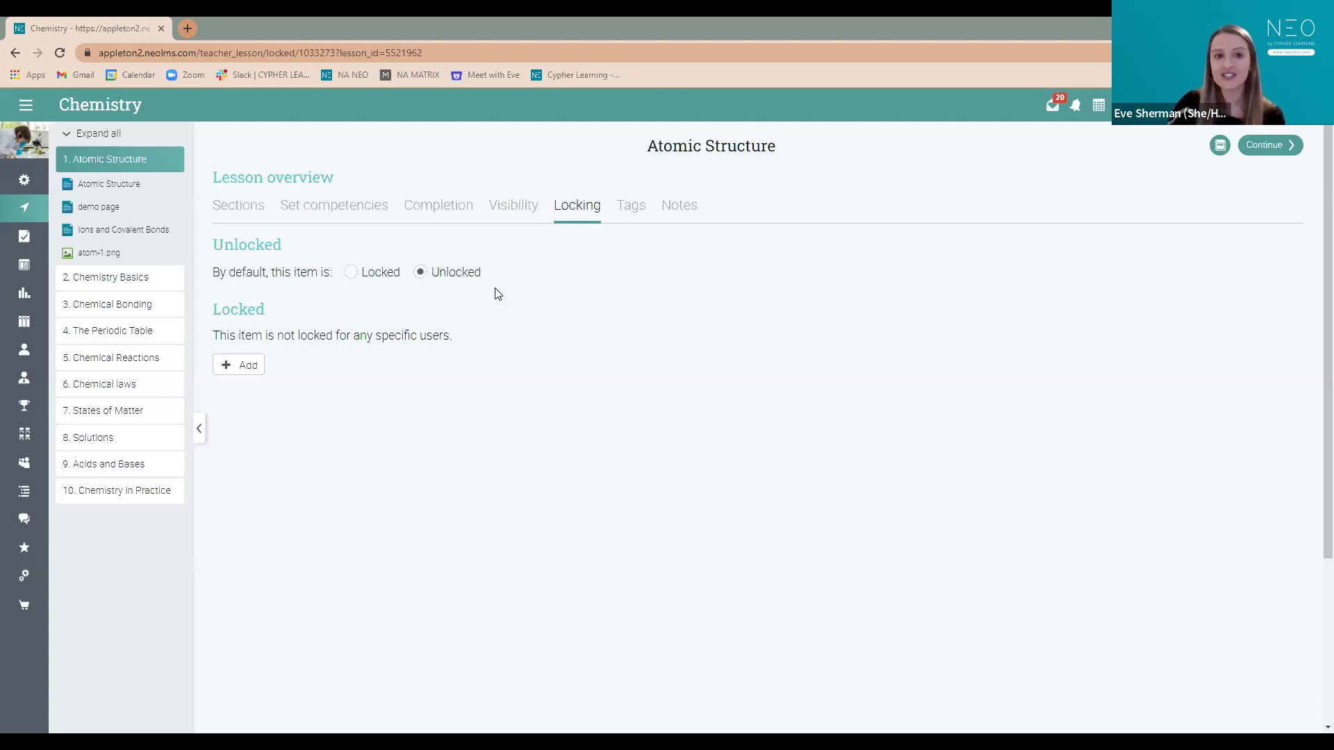
- Return to the lesson's sections, start adding a section, and compare the available assignment and content types
{"action": "left_click", "coordinate": [252, 208]}
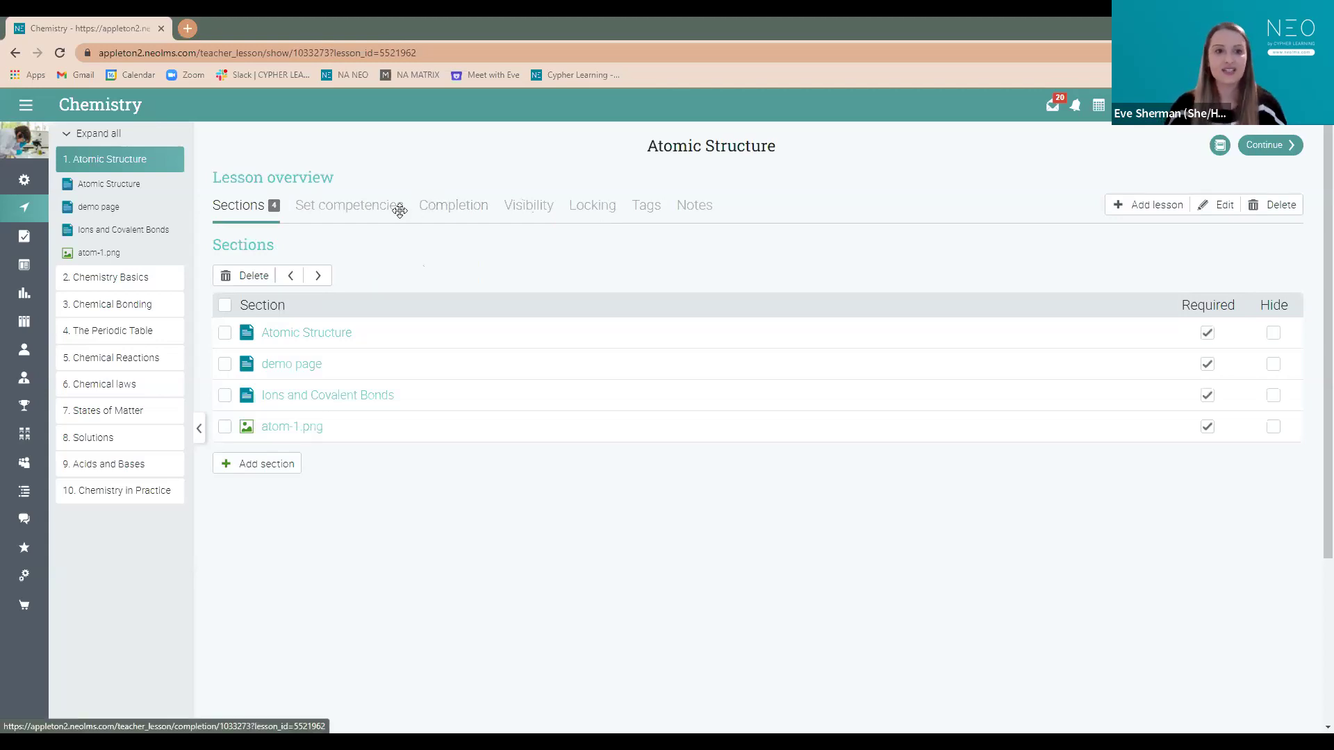
{"action": "left_click", "coordinate": [275, 470]}
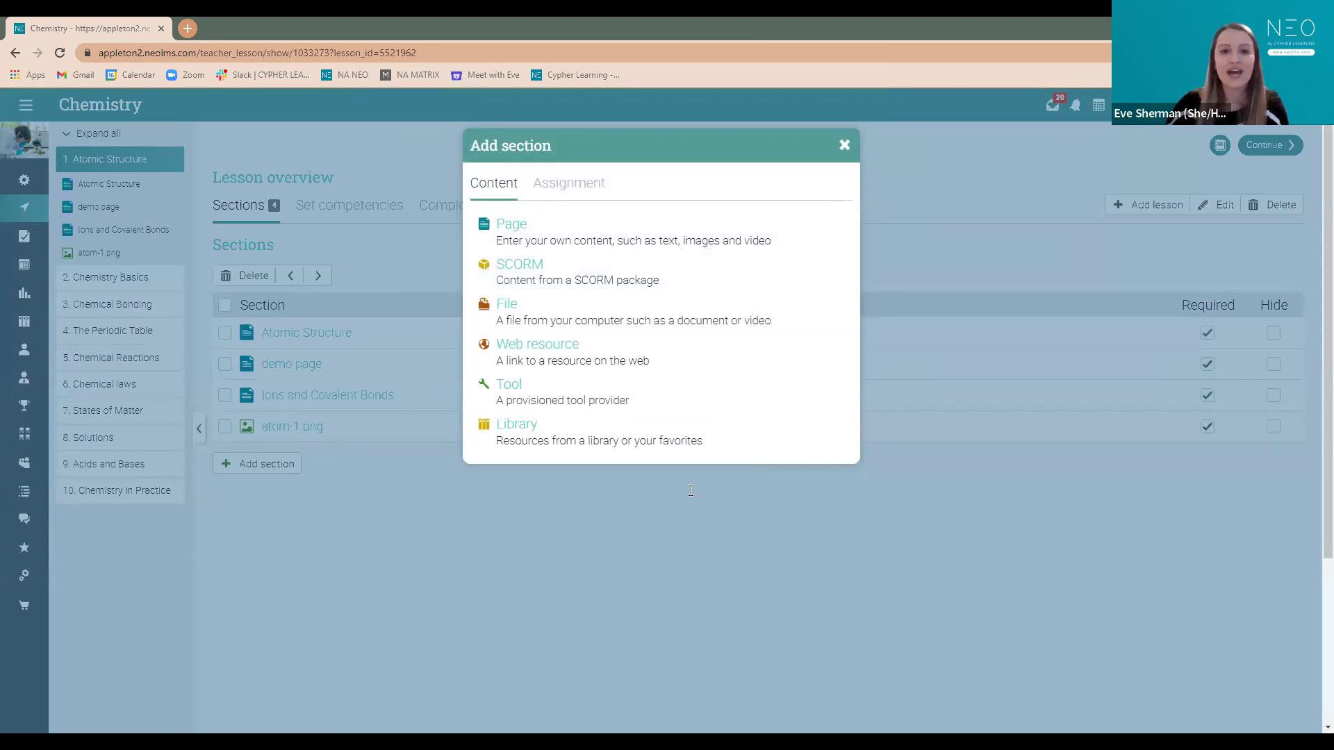
{"action": "left_click", "coordinate": [577, 183]}
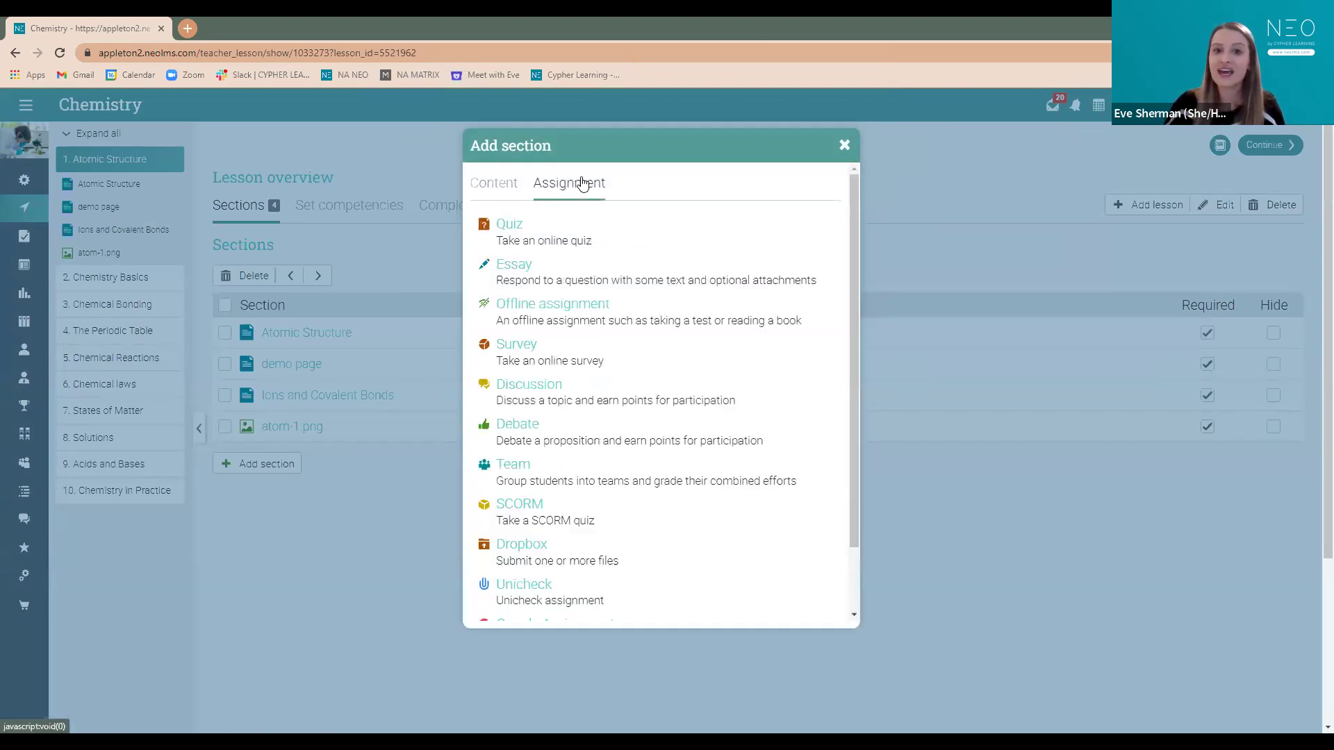
{"action": "left_click", "coordinate": [499, 184]}
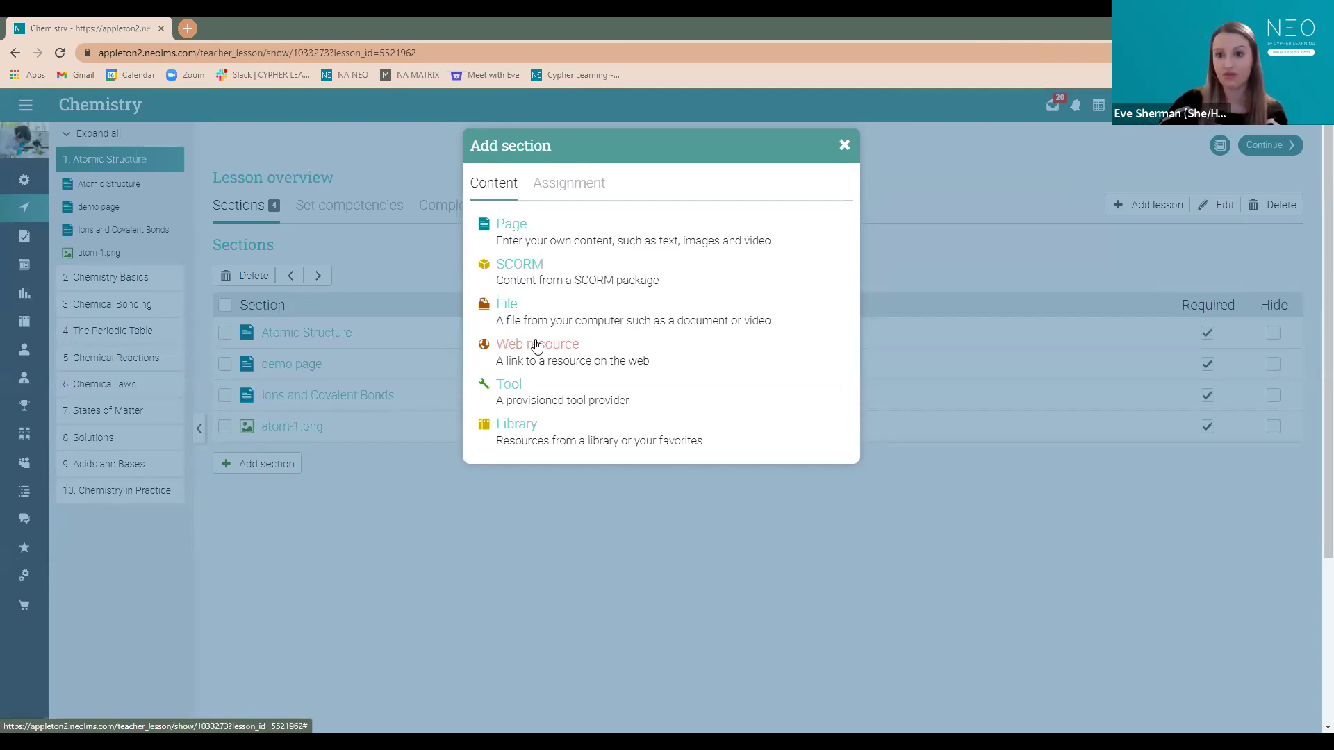
- Add a content page titled "Test Page" to the Atomic Structure lesson and save it
{"action": "left_click", "coordinate": [511, 225]}
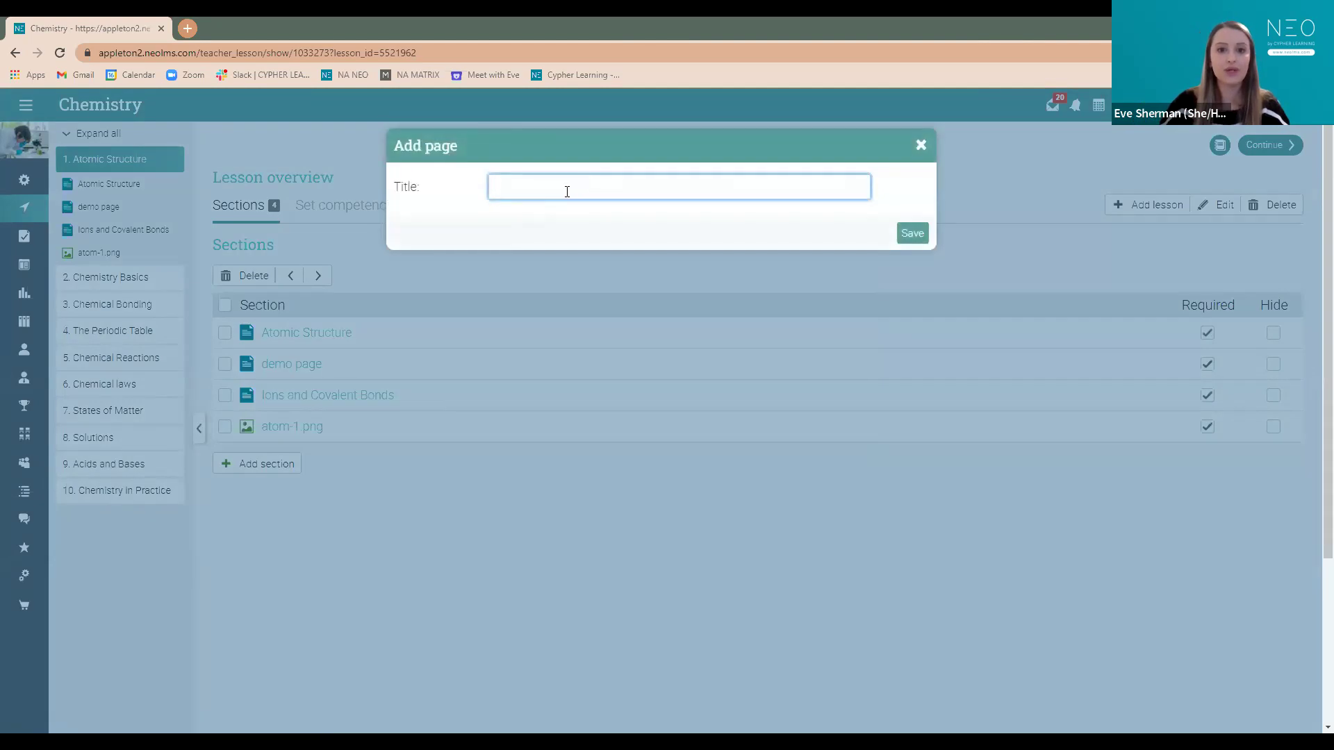
{"action": "type", "text": "Test Page"}
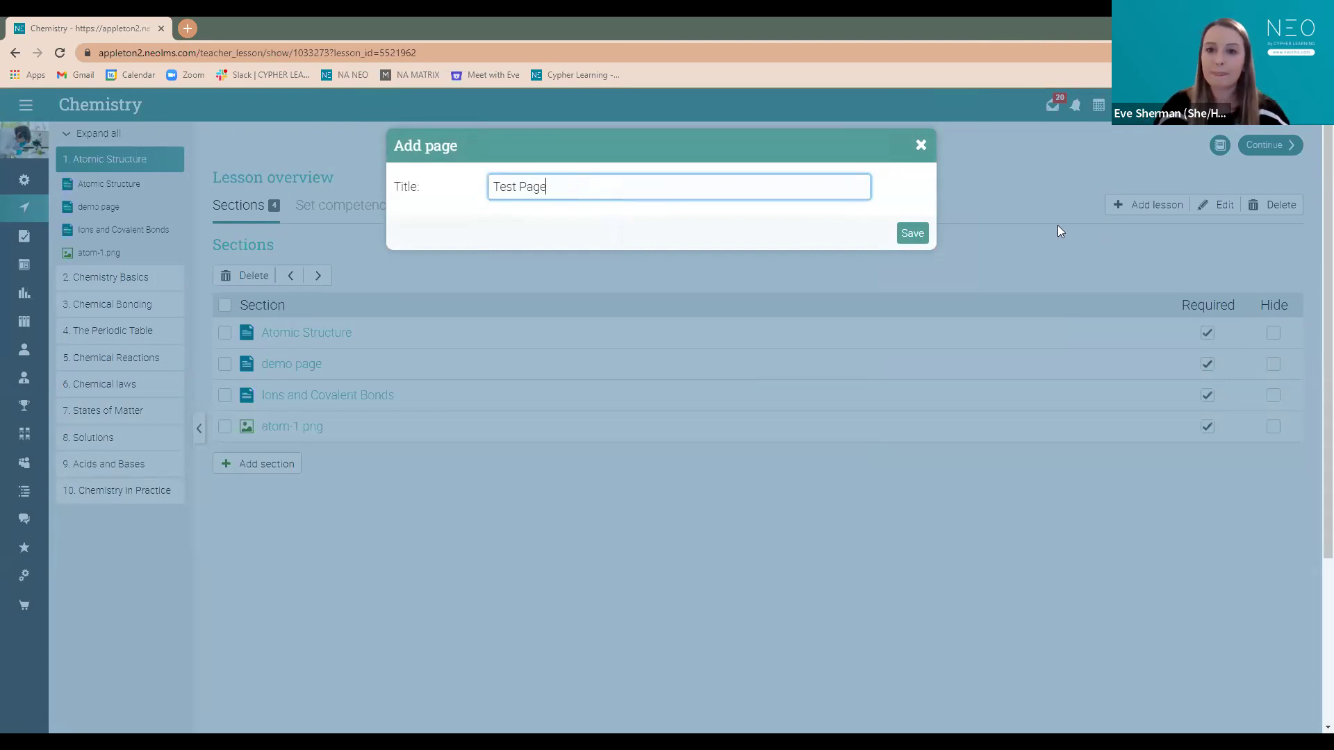
{"action": "left_click", "coordinate": [910, 234]}
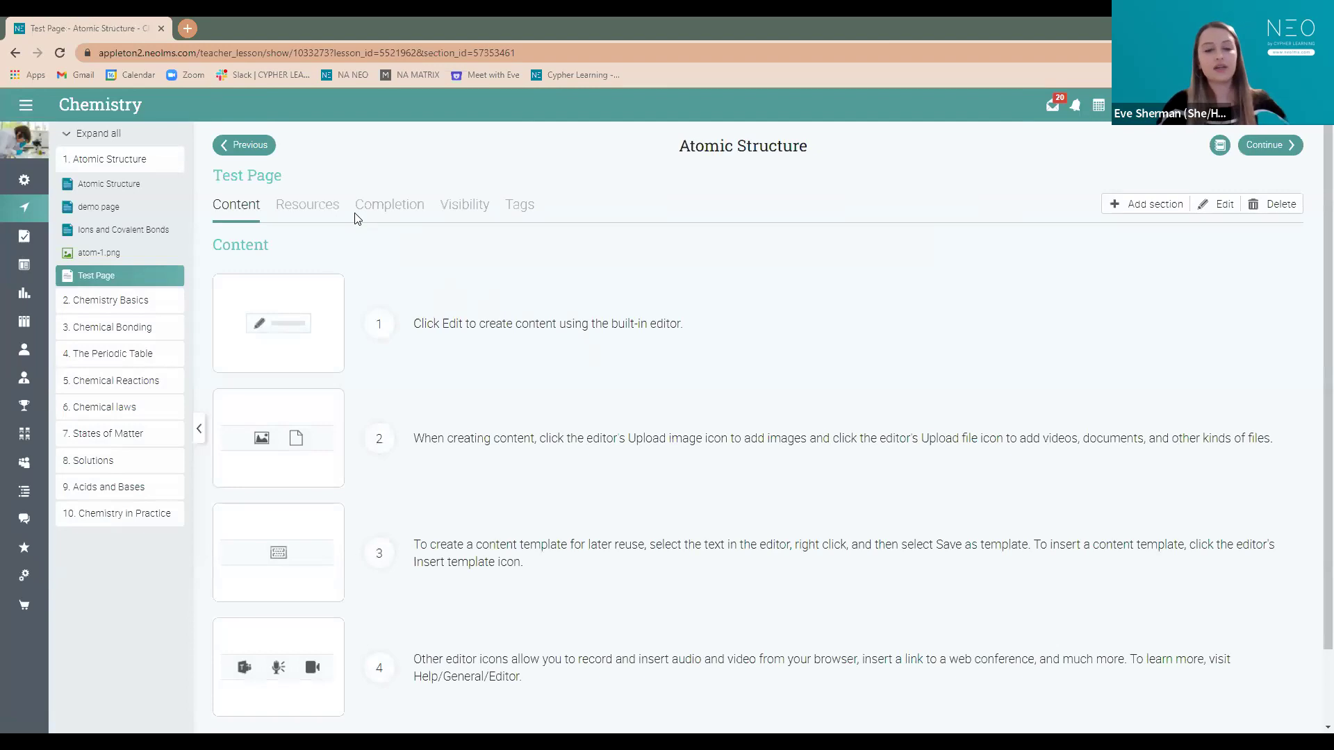
- Review the resource types that can be added to Test Page and return to its content
{"action": "left_click", "coordinate": [332, 216]}
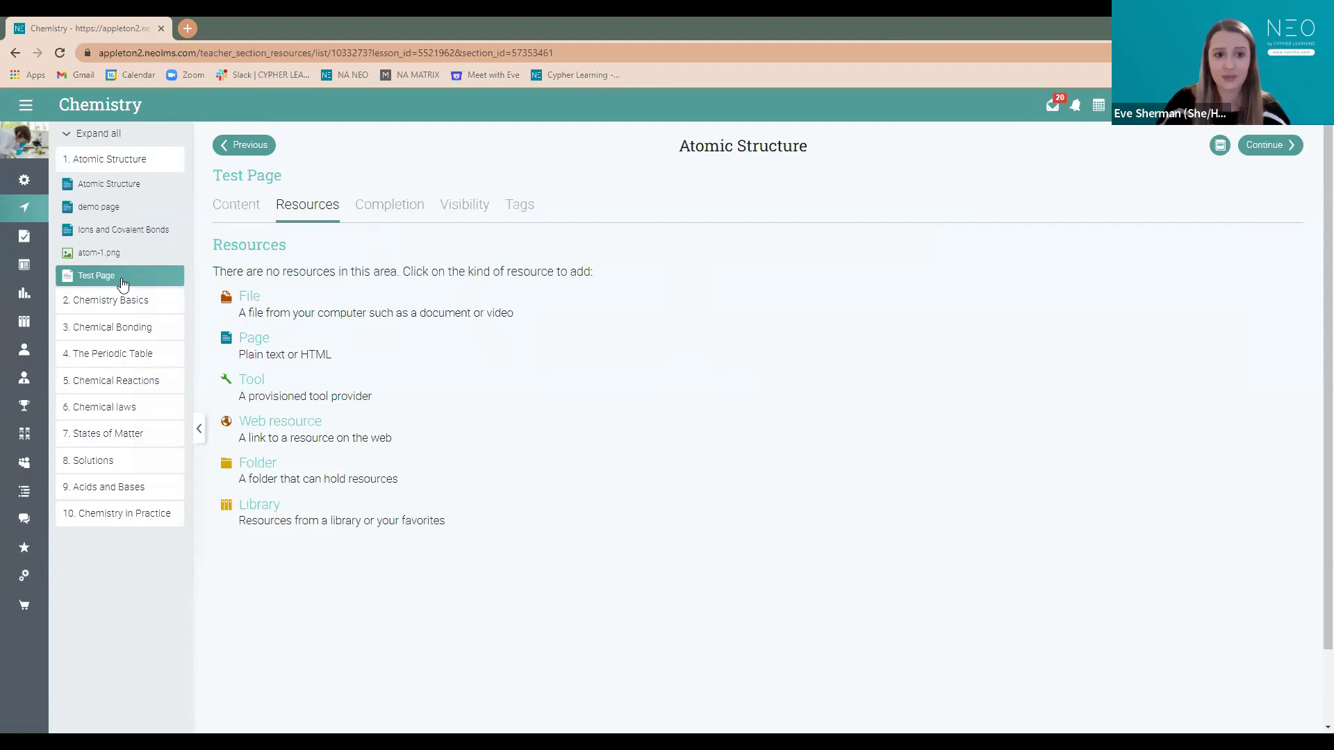
{"action": "left_click", "coordinate": [243, 203]}
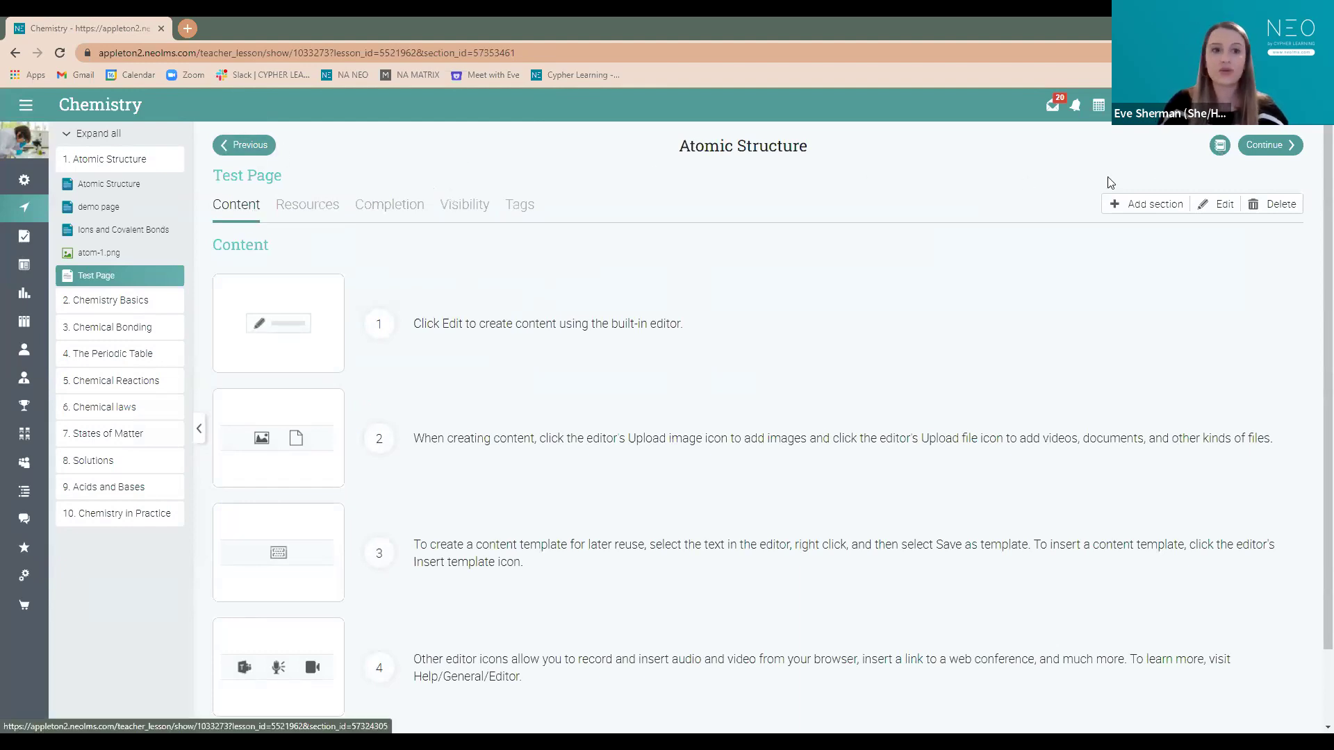
- Add the existing resource file atom-1.png as a new section of the Atomic Structure lesson and view it alongside Test Page
{"action": "left_click", "coordinate": [1168, 210]}
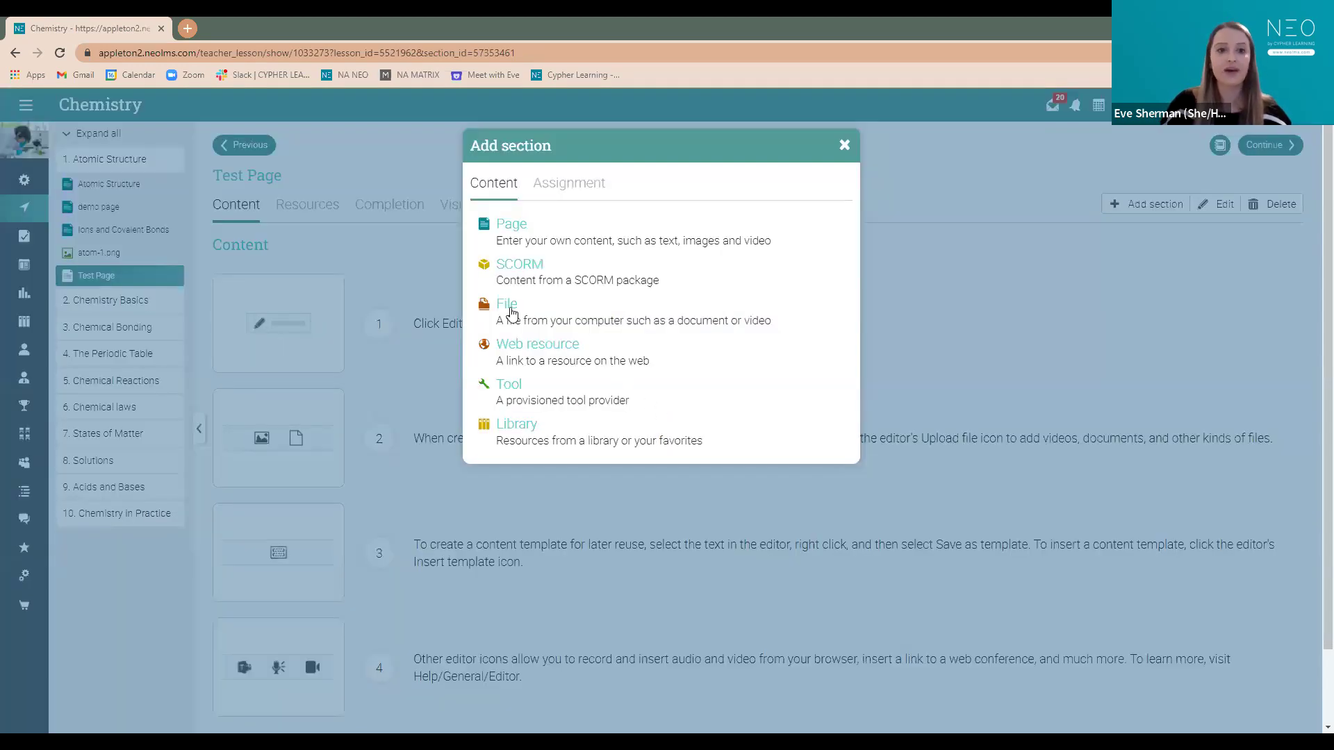
{"action": "left_click", "coordinate": [510, 307]}
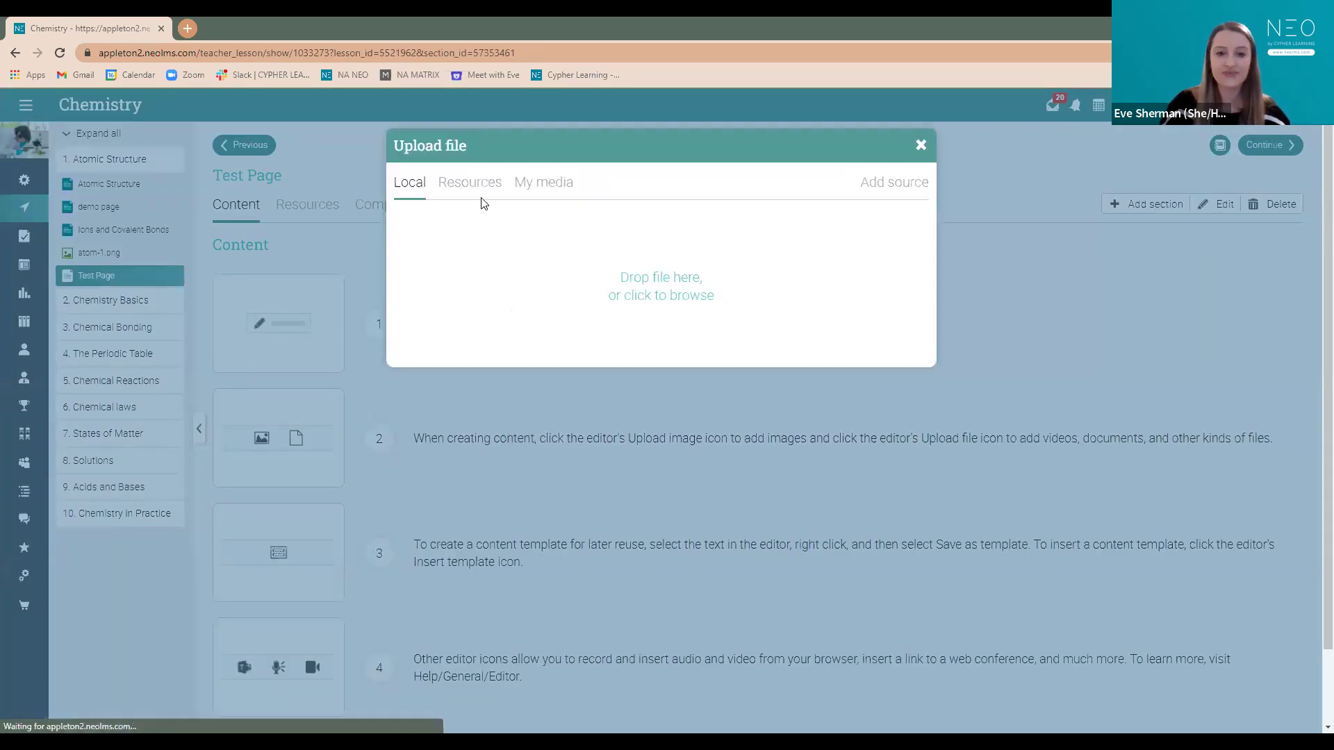
{"action": "left_click", "coordinate": [476, 185]}
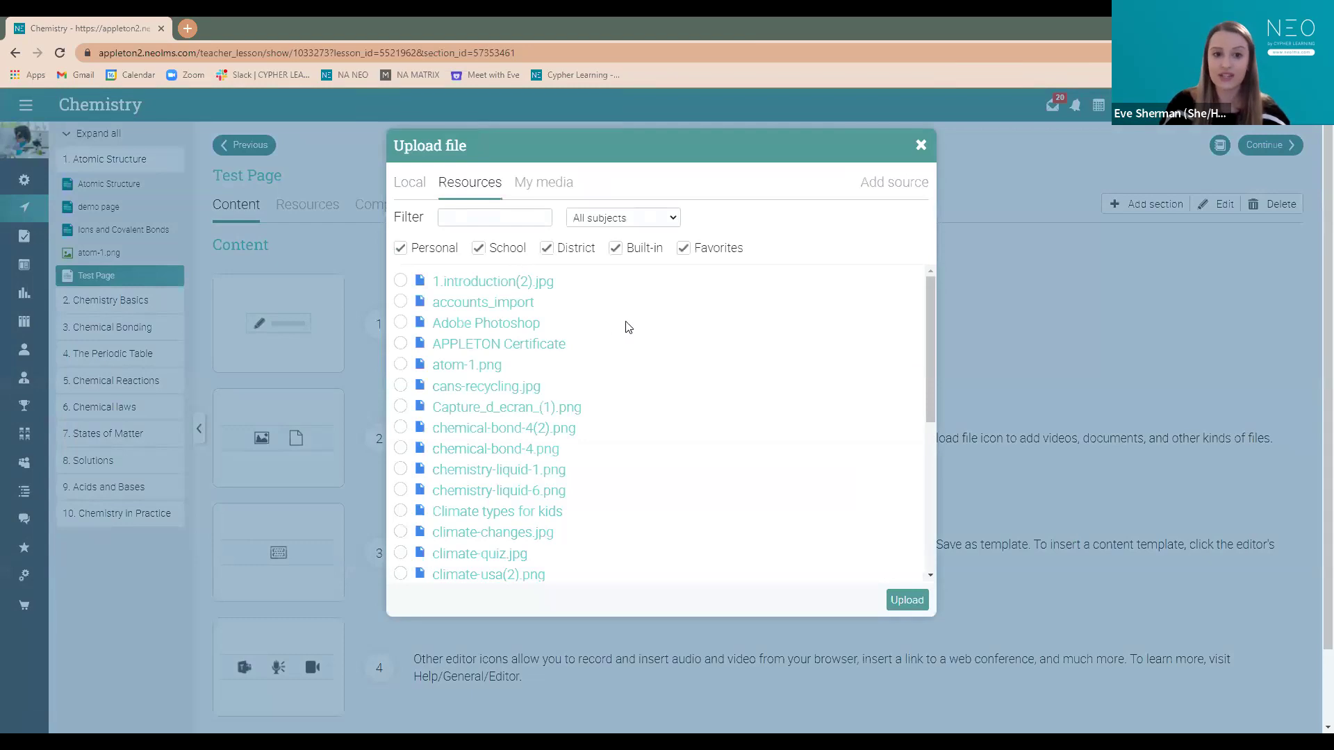
{"action": "left_click", "coordinate": [400, 366]}
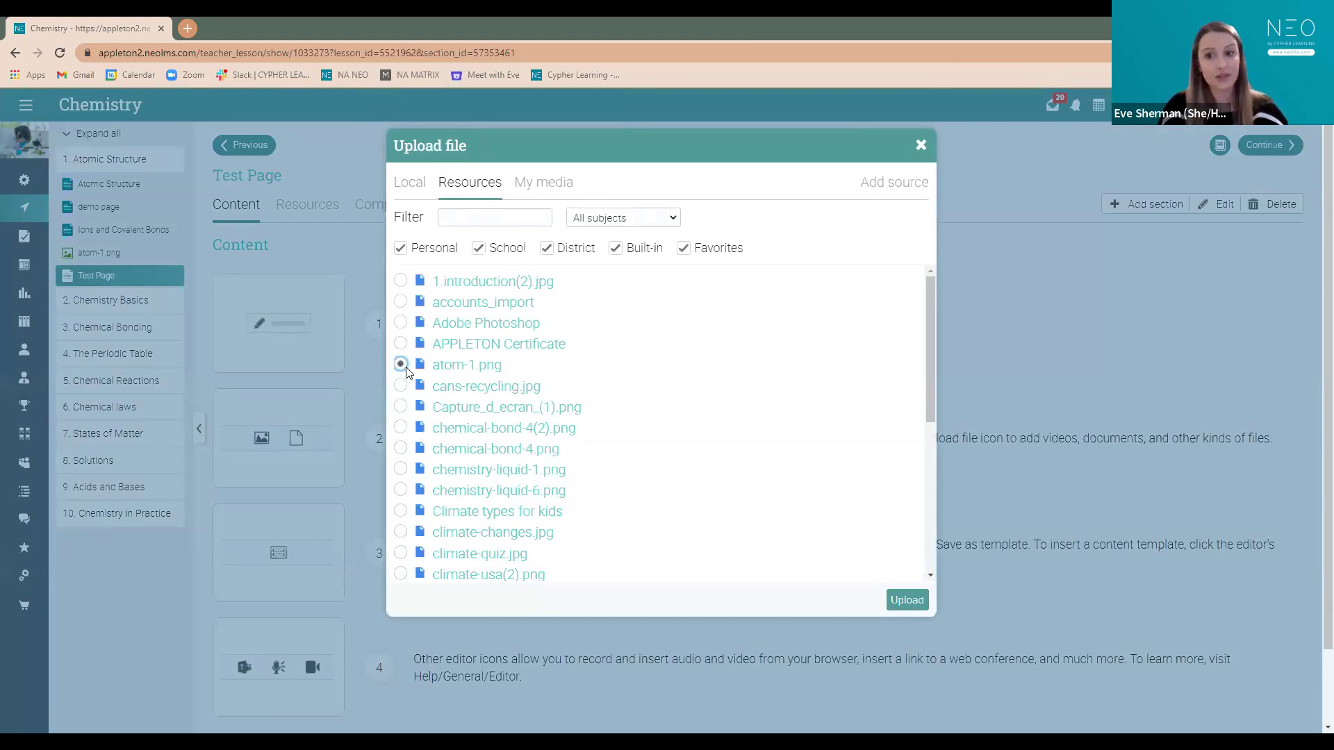
{"action": "left_click", "coordinate": [907, 600]}
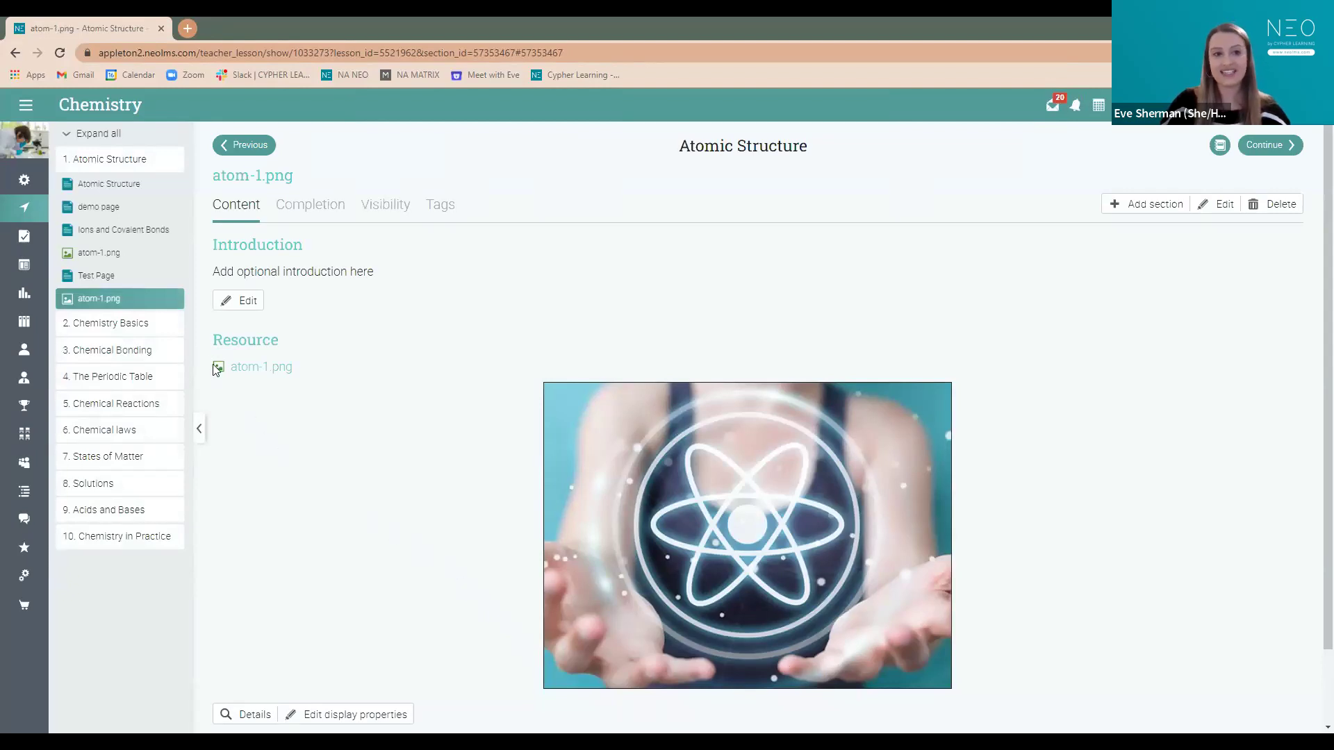
{"action": "left_click", "coordinate": [98, 285]}
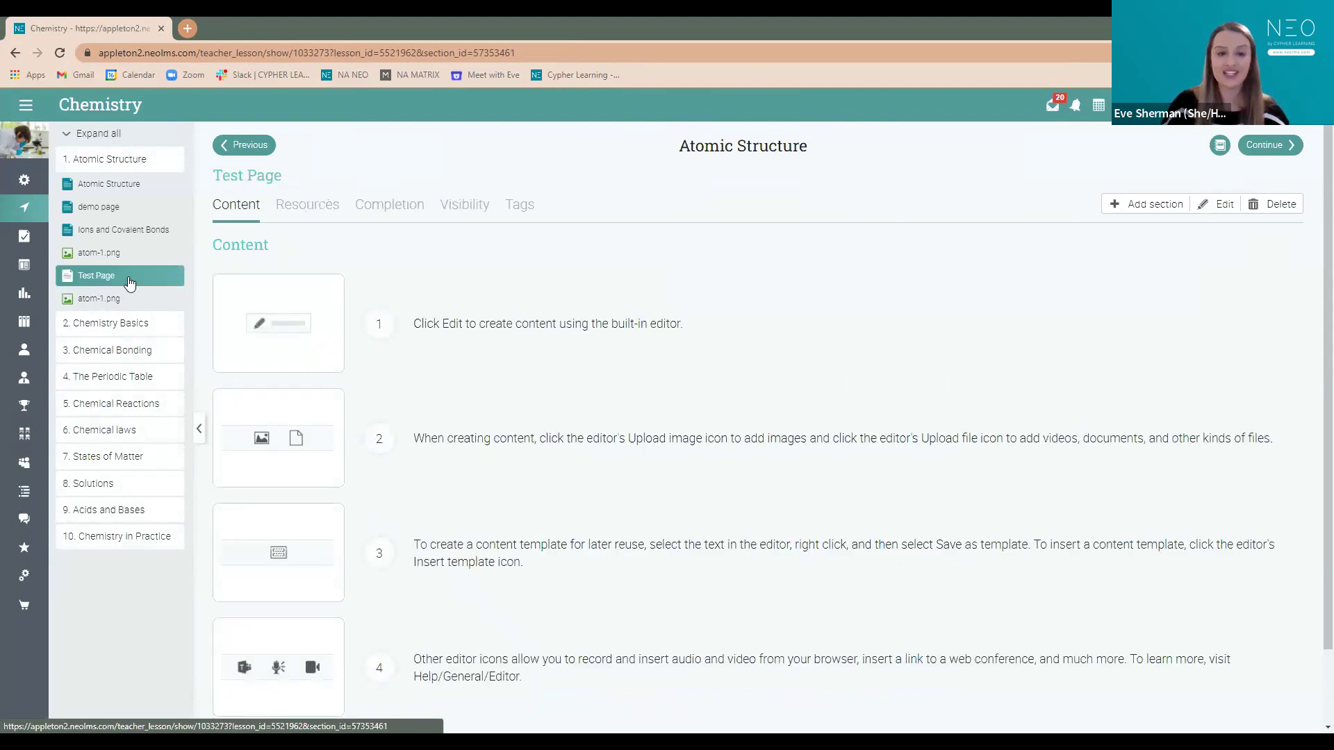
{"action": "left_click", "coordinate": [98, 304]}
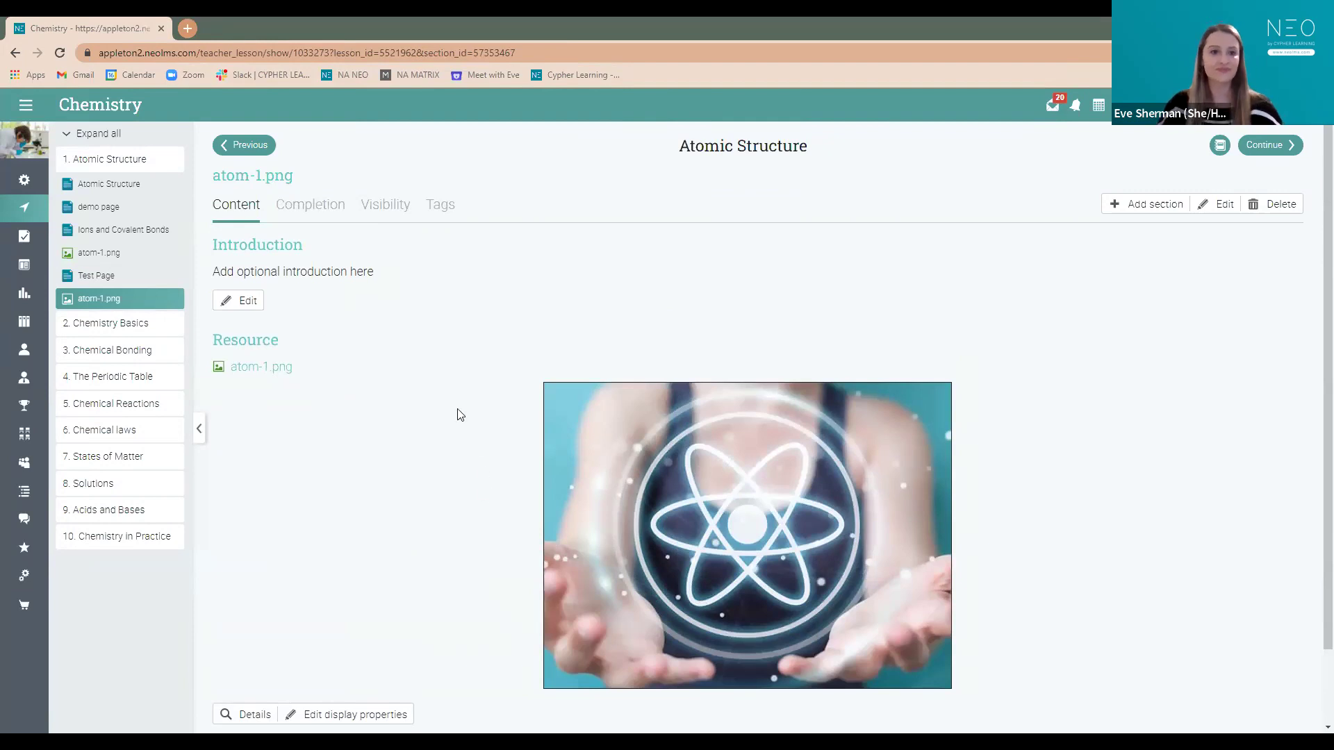
- Leave the lesson, open a student's profile from the list of own students, and view the student's enrolled classes
{"action": "left_click", "coordinate": [35, 208]}
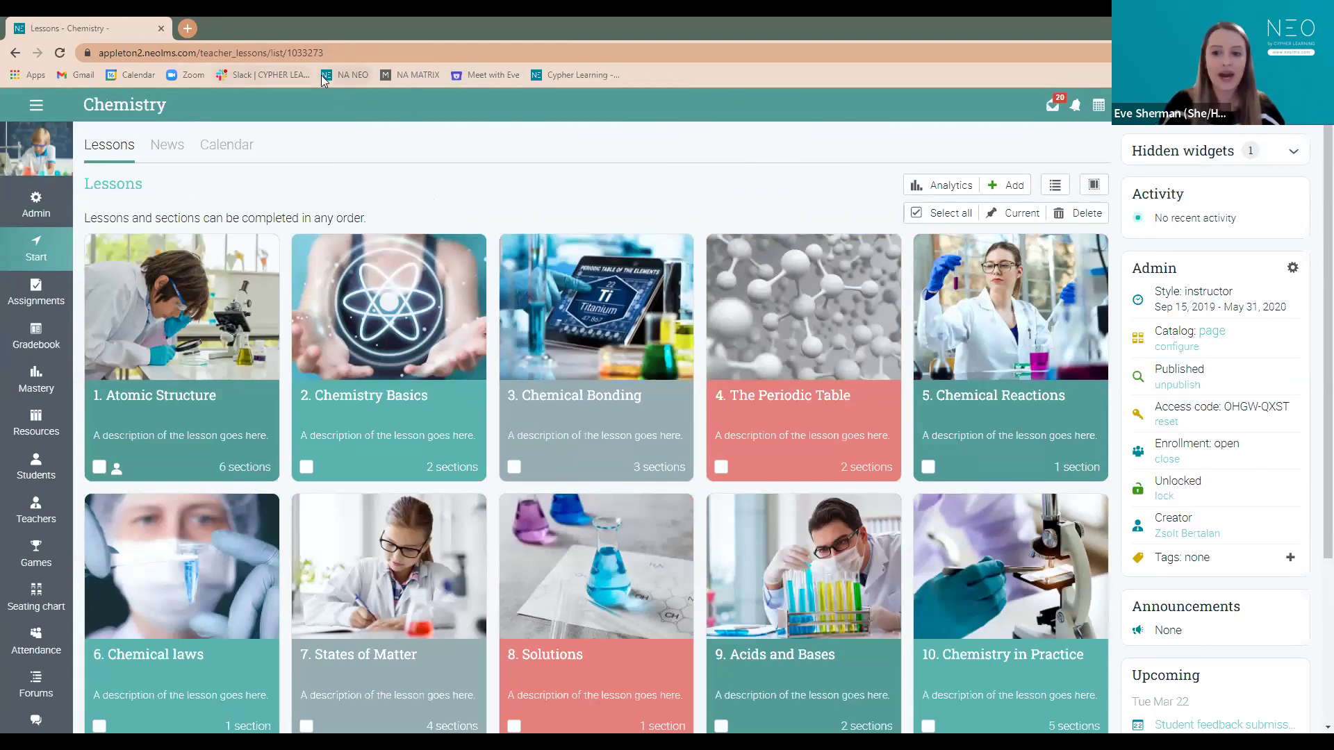
{"action": "left_click", "coordinate": [36, 105]}
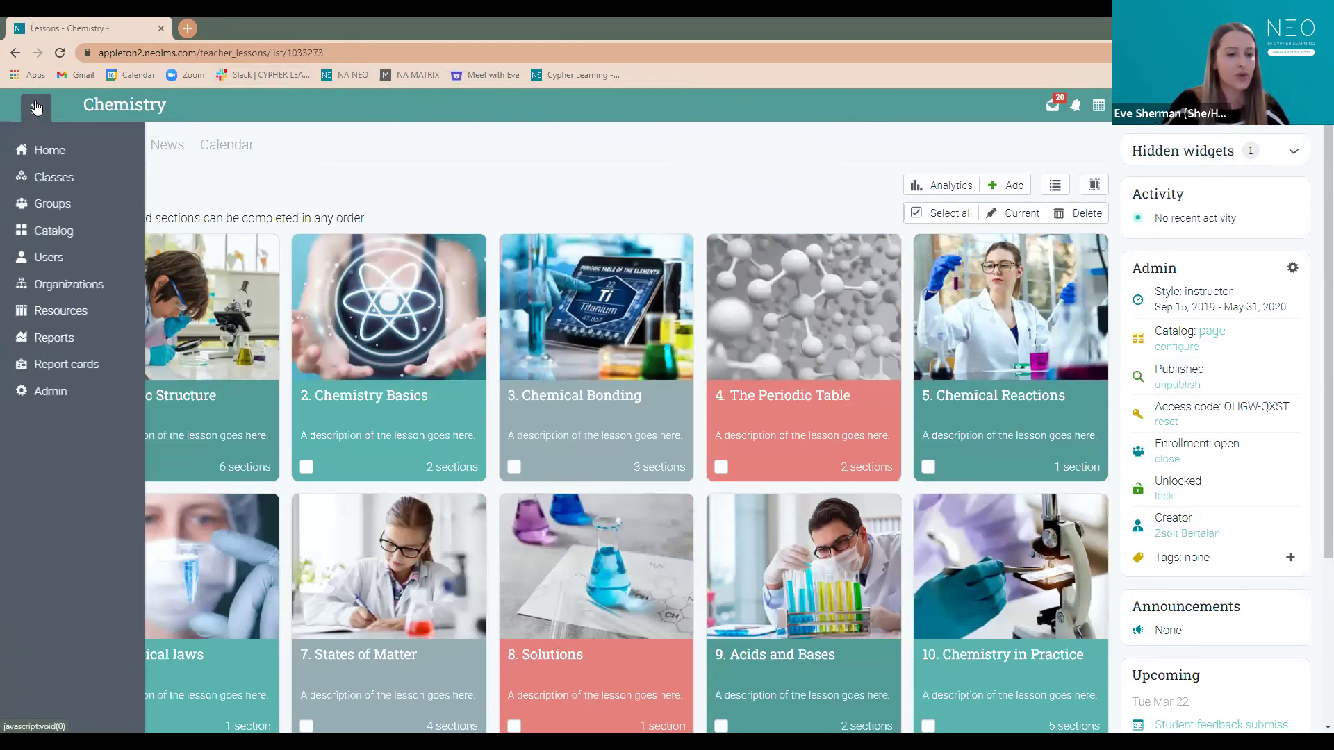
{"action": "left_click", "coordinate": [52, 179]}
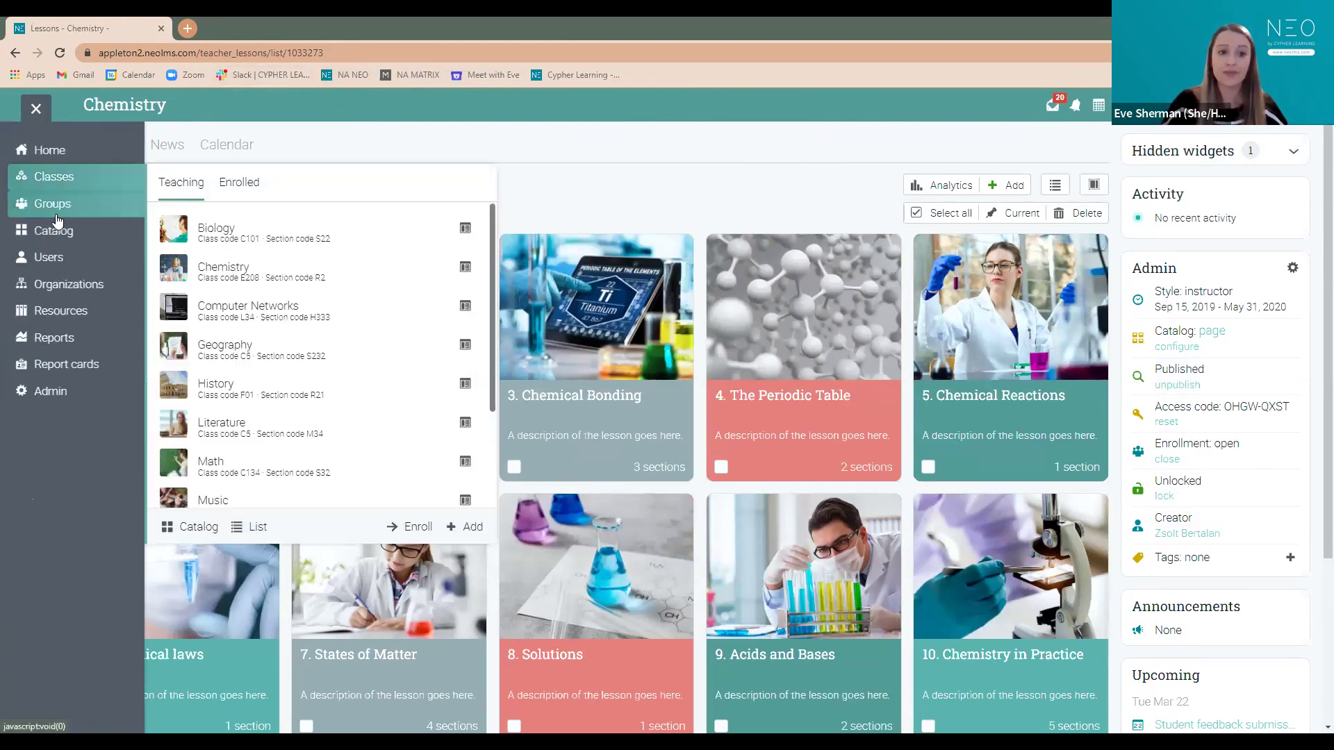
{"action": "left_click", "coordinate": [64, 257]}
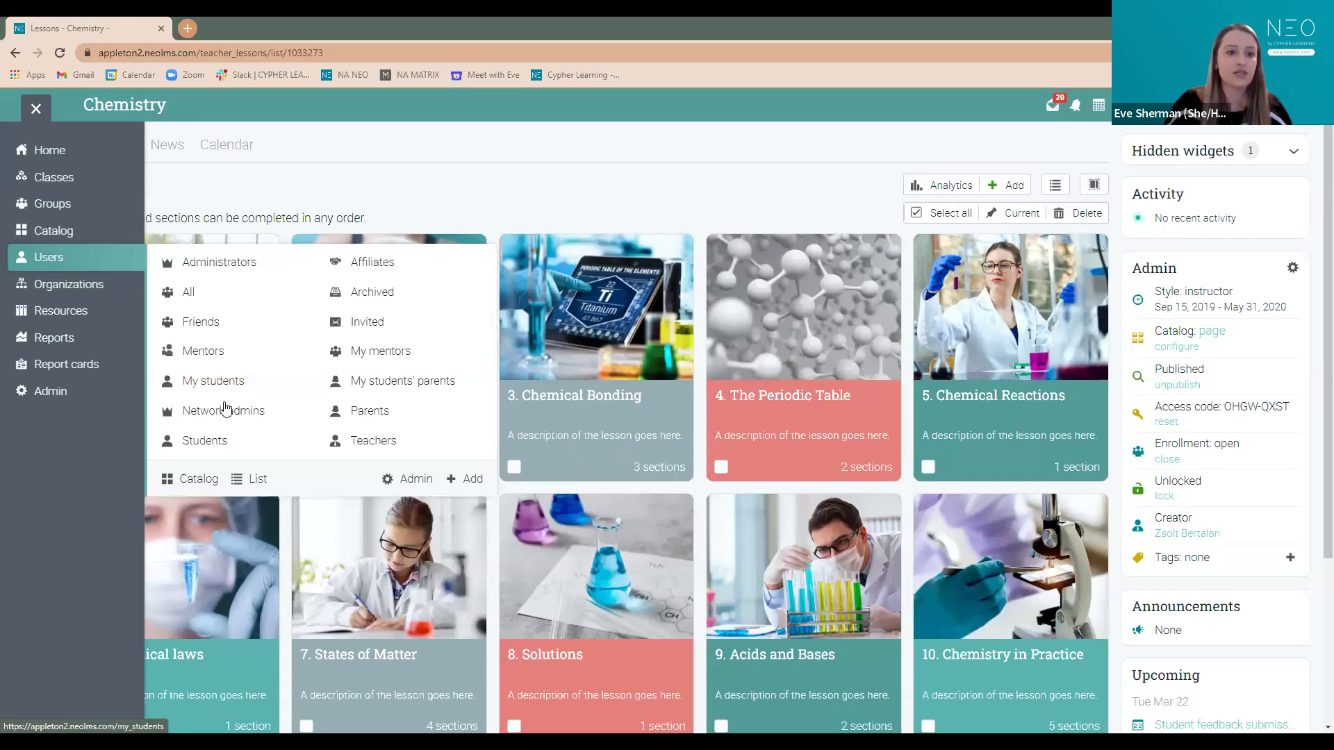
{"action": "left_click", "coordinate": [250, 380]}
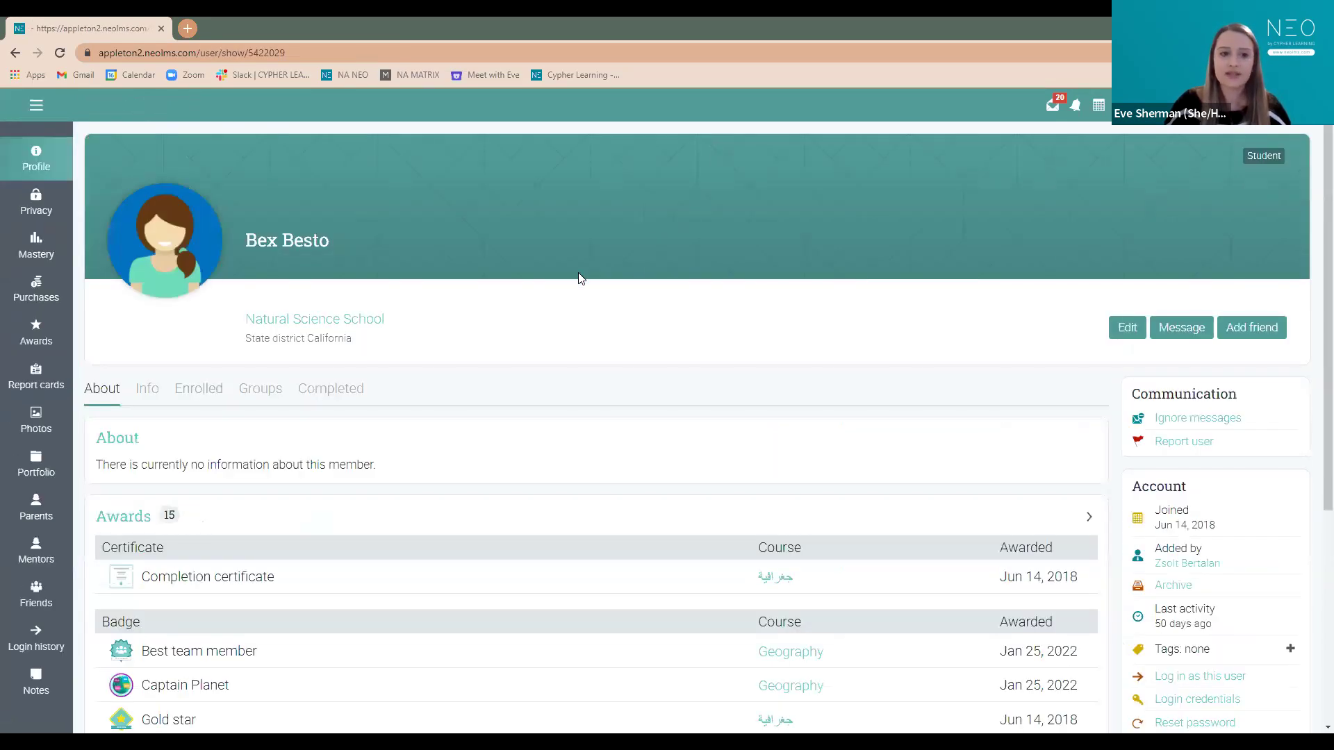
{"action": "scroll", "coordinate": [578, 278], "scroll_direction": "down", "scroll_amount": 2}
{"action": "left_click", "coordinate": [194, 257]}
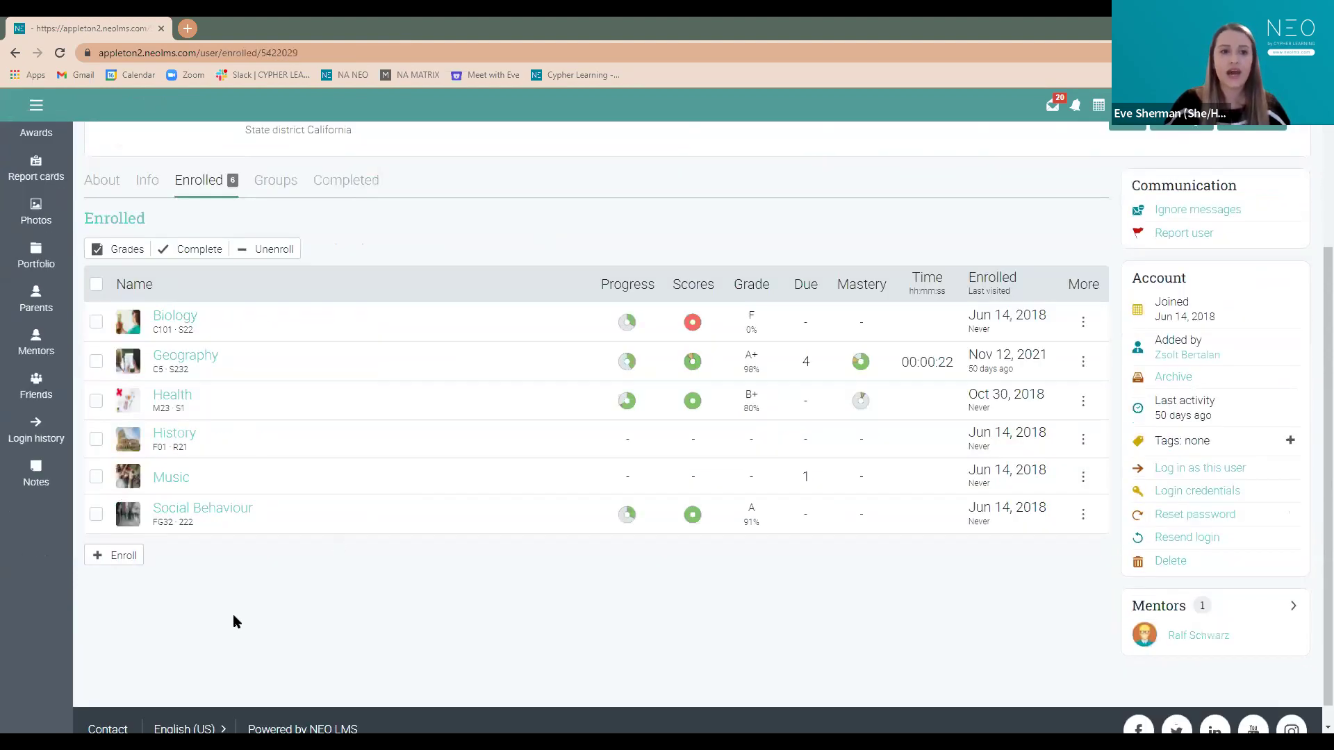
- Review the classes the student can be enrolled in and close the selection without enrolling
{"action": "left_click", "coordinate": [113, 558]}
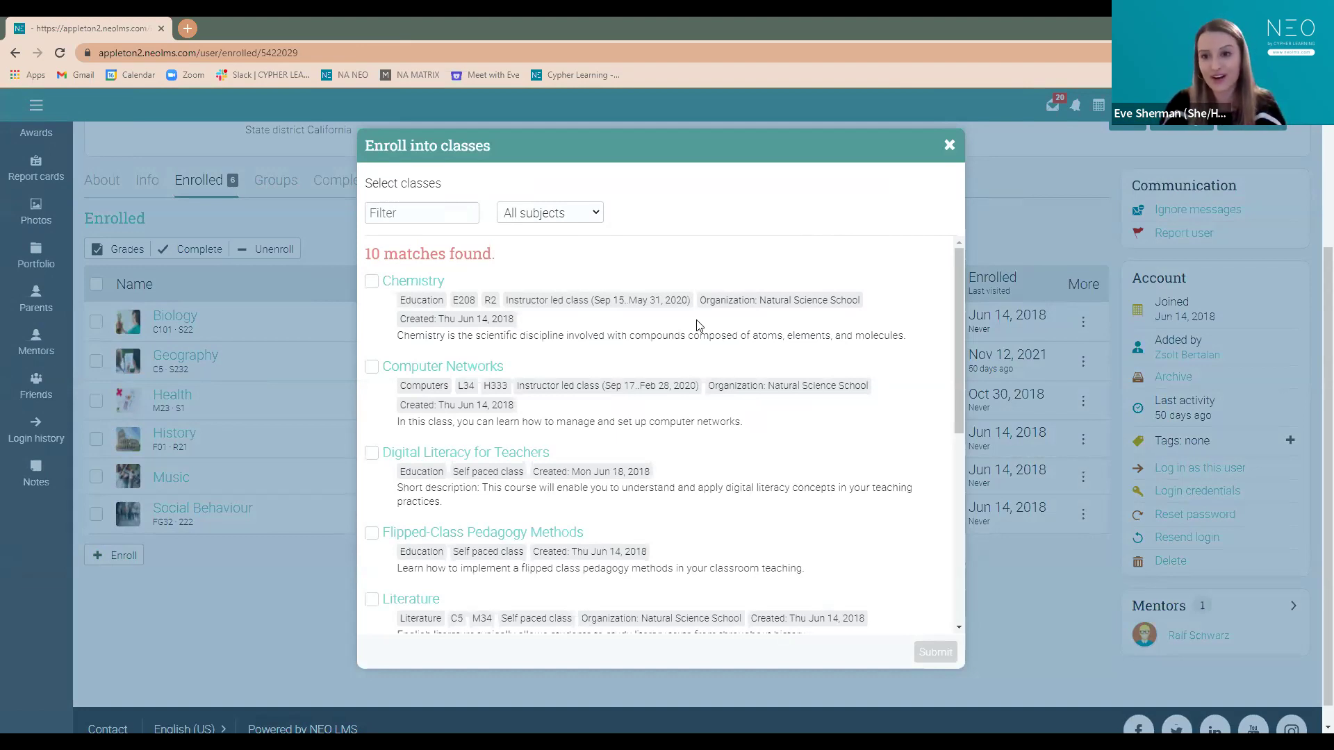
{"action": "scroll", "coordinate": [688, 348], "scroll_direction": "down", "scroll_amount": 2}
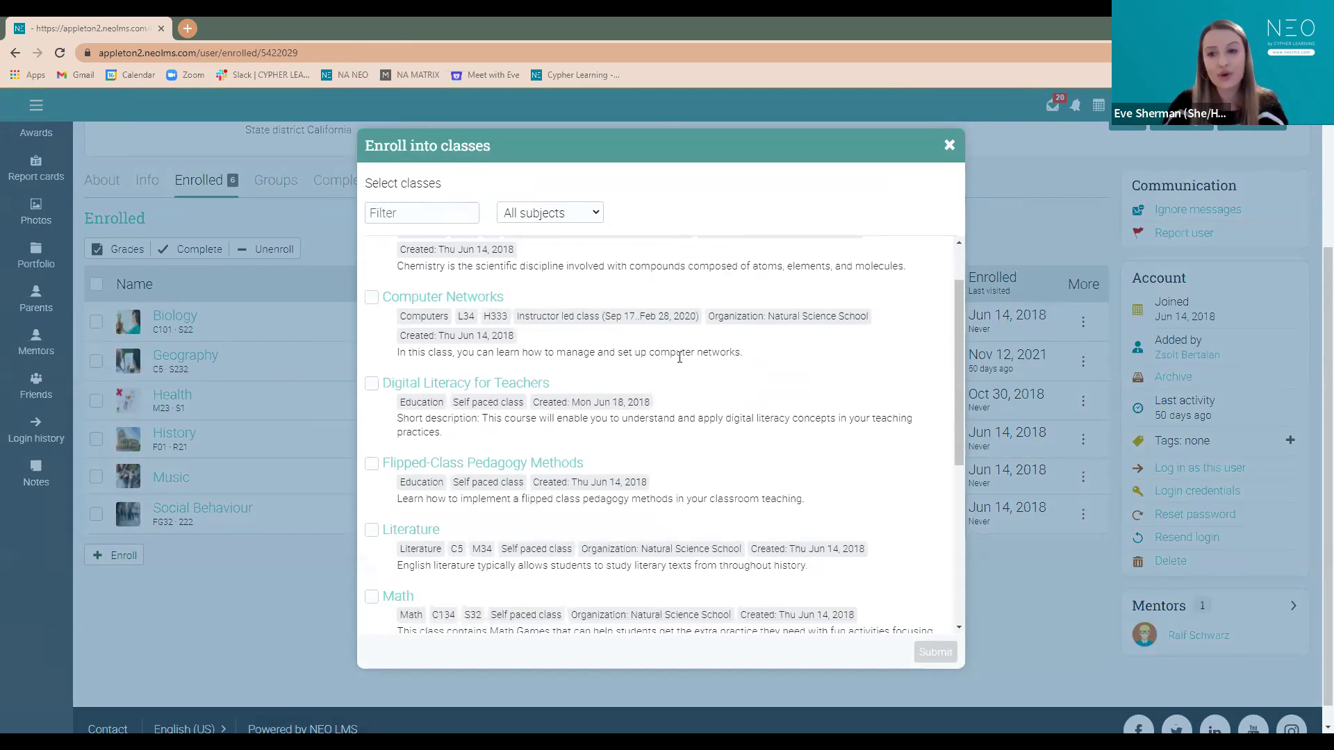
{"action": "scroll", "coordinate": [734, 396], "scroll_direction": "down", "scroll_amount": 4}
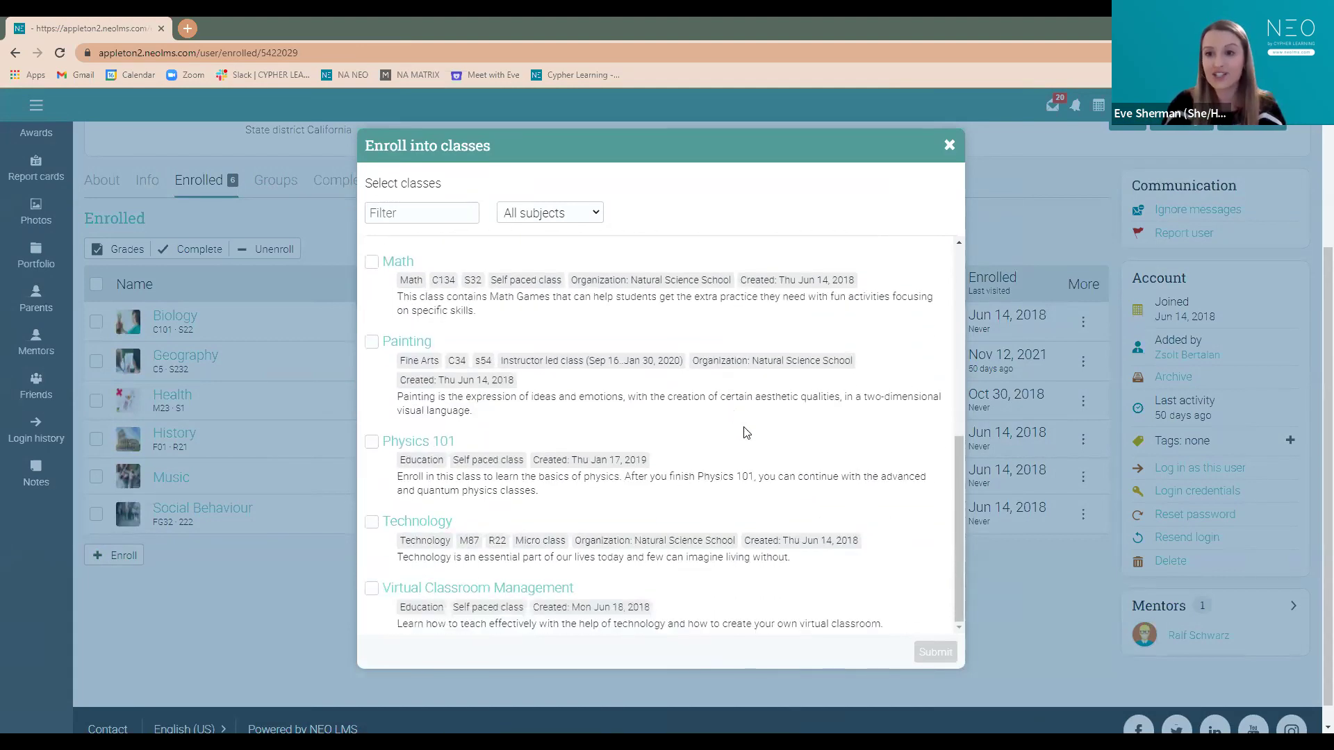
{"action": "scroll", "coordinate": [745, 433], "scroll_direction": "up", "scroll_amount": 6}
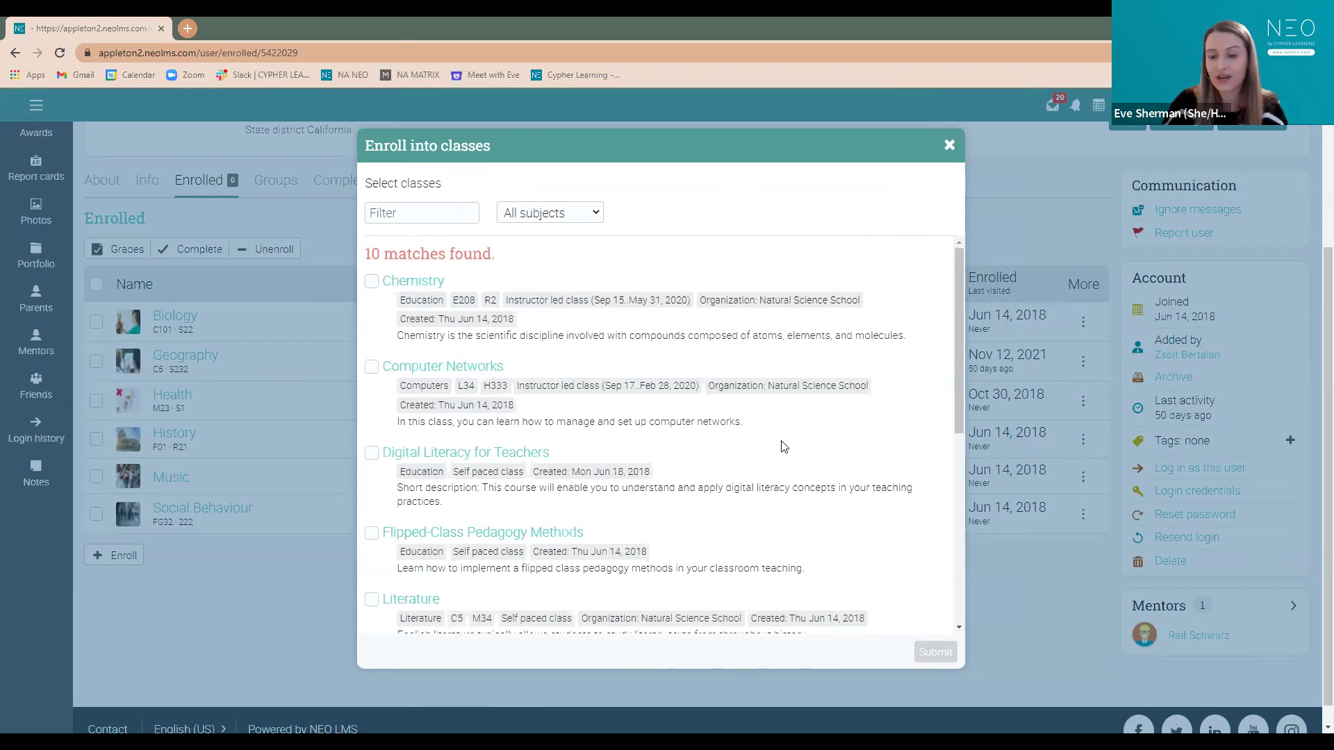
{"action": "left_click_drag", "start_coordinate": [751, 313], "coordinate": [699, 309]}
{"action": "left_click", "coordinate": [697, 324]}
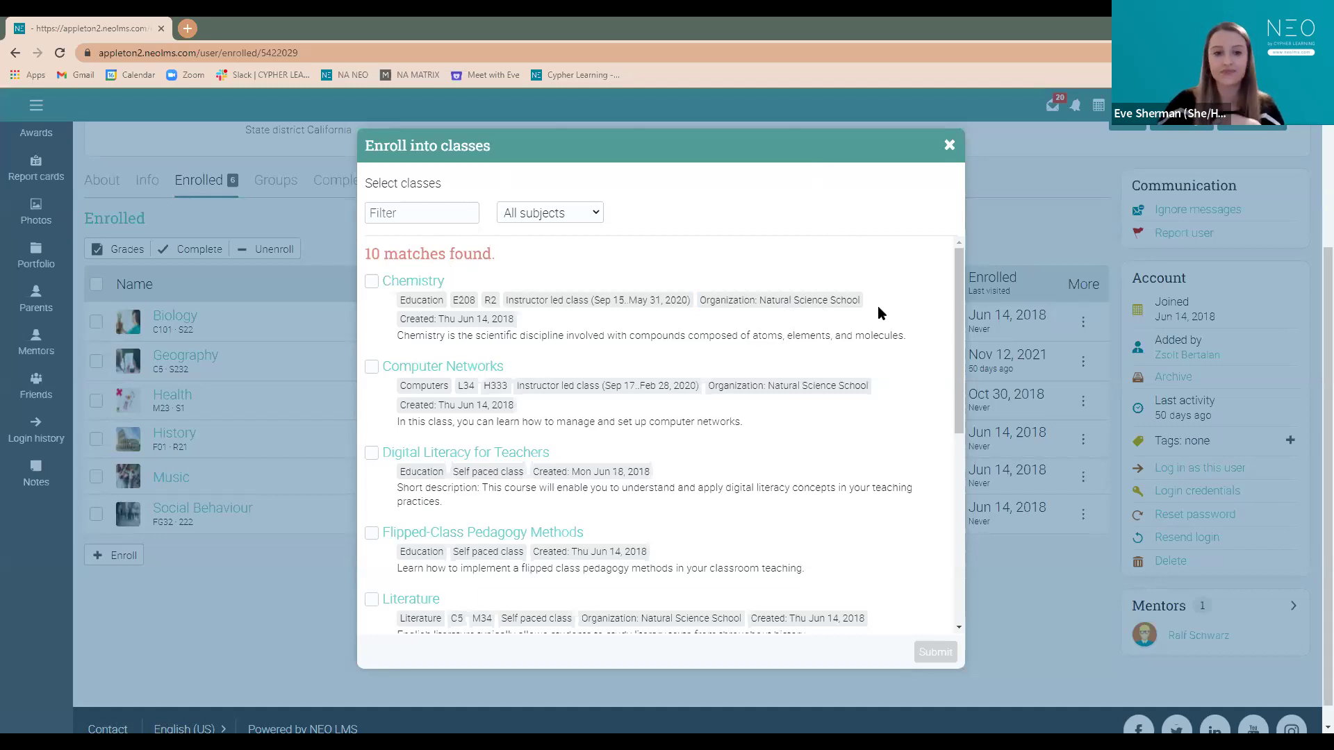
{"action": "left_click", "coordinate": [950, 145]}
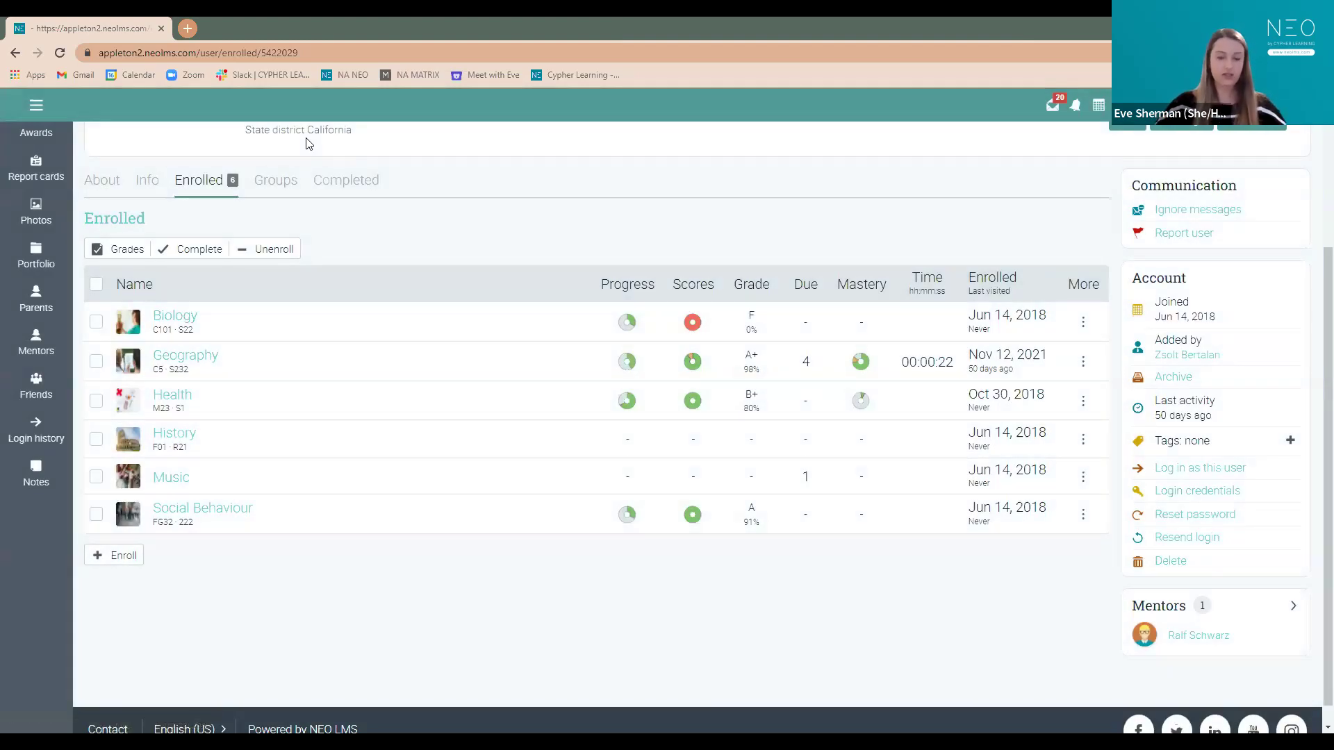
- Return to the Chemistry class and open the Atomic Structure lesson overview
{"action": "scroll", "coordinate": [309, 180], "scroll_direction": "up", "scroll_amount": 3}
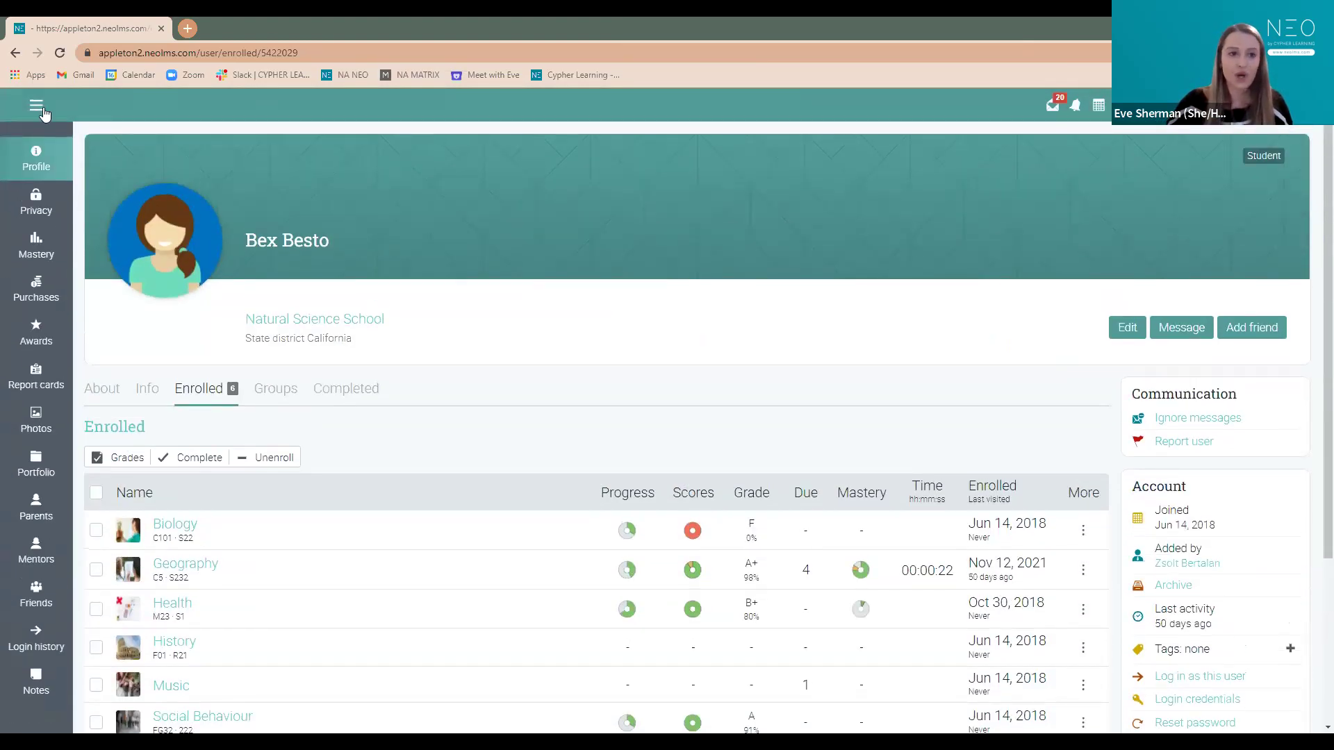
{"action": "left_click", "coordinate": [42, 112]}
{"action": "left_click", "coordinate": [59, 180]}
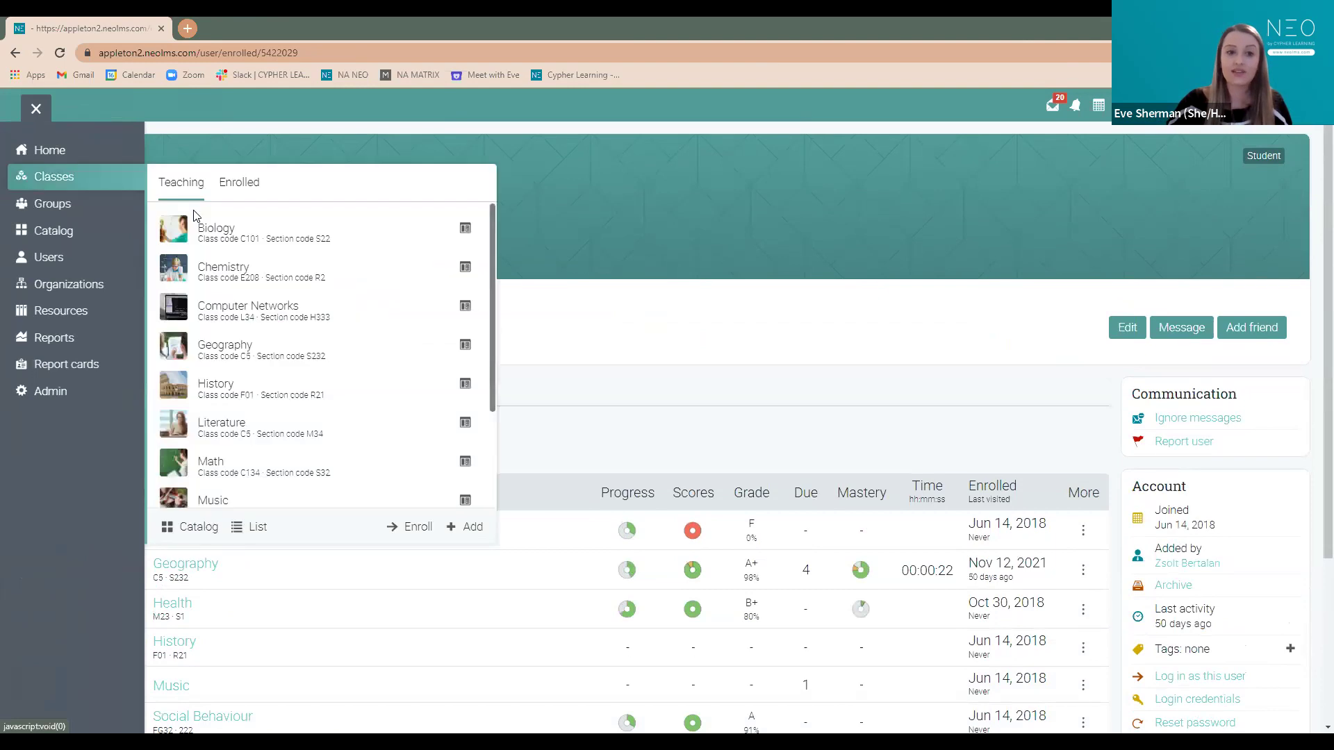
{"action": "left_click", "coordinate": [224, 271]}
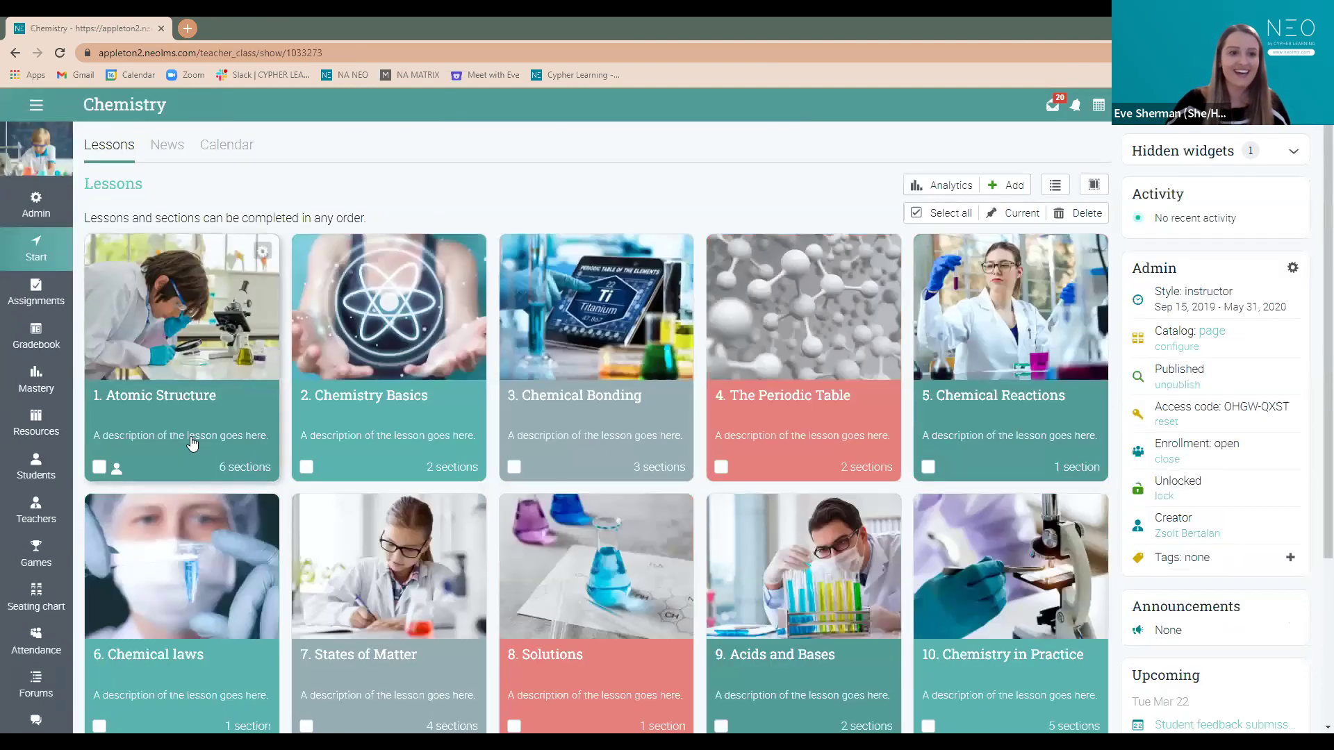
{"action": "left_click", "coordinate": [208, 416]}
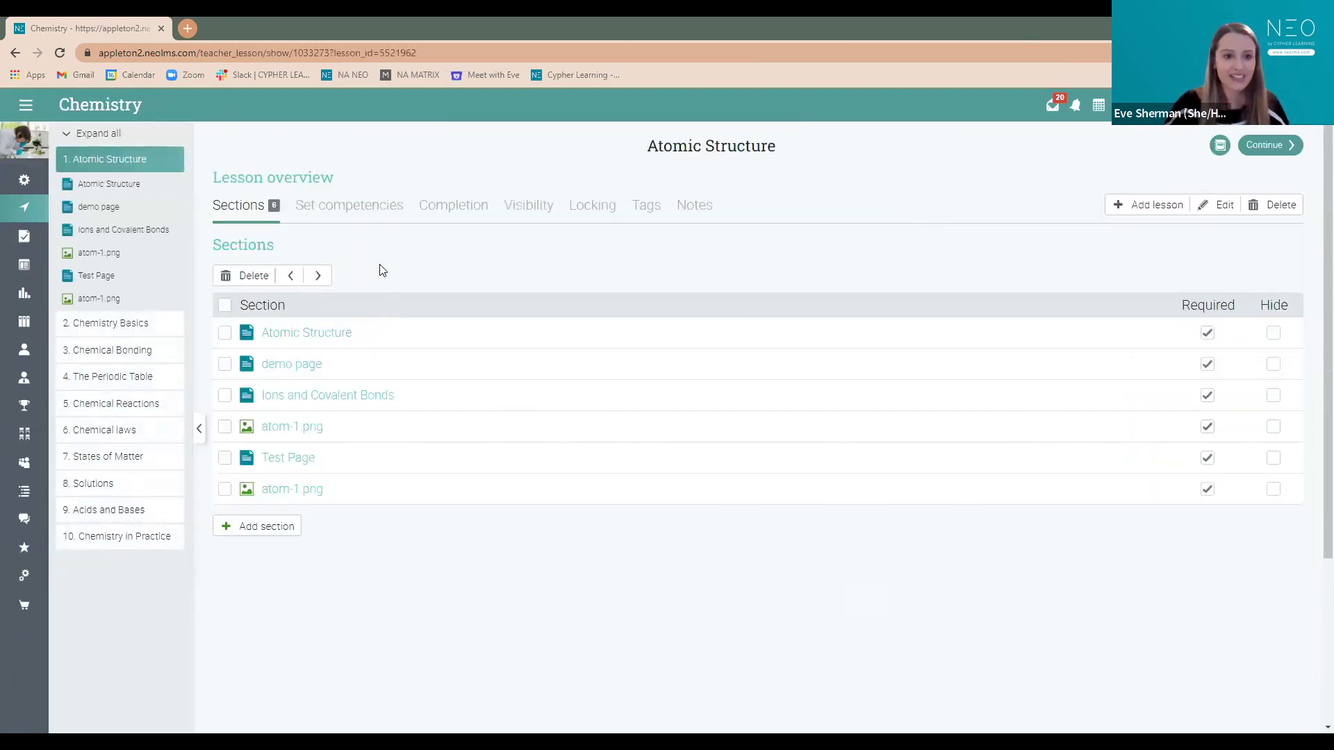
- Review the History of chemistry assignment in the Chemistry Basics lesson and sort its students by submission status
{"action": "left_click", "coordinate": [150, 332]}
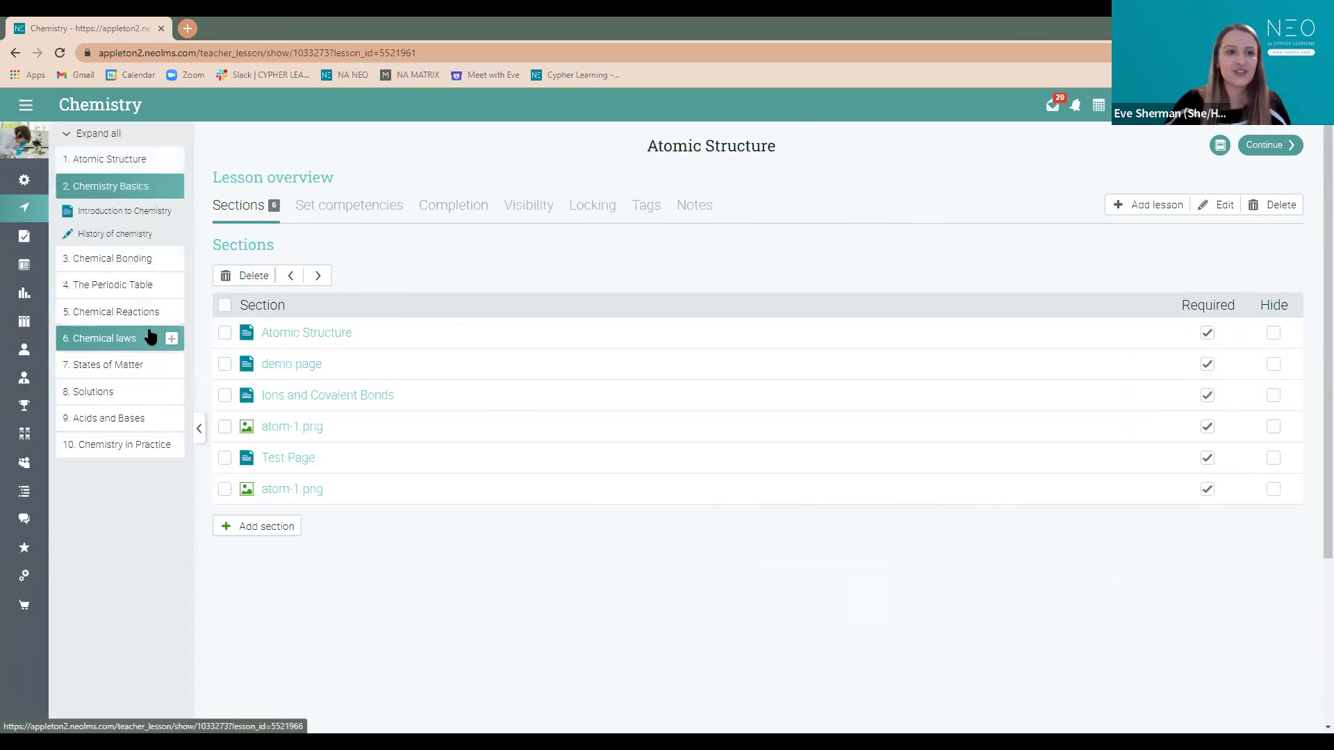
{"action": "left_click", "coordinate": [153, 236]}
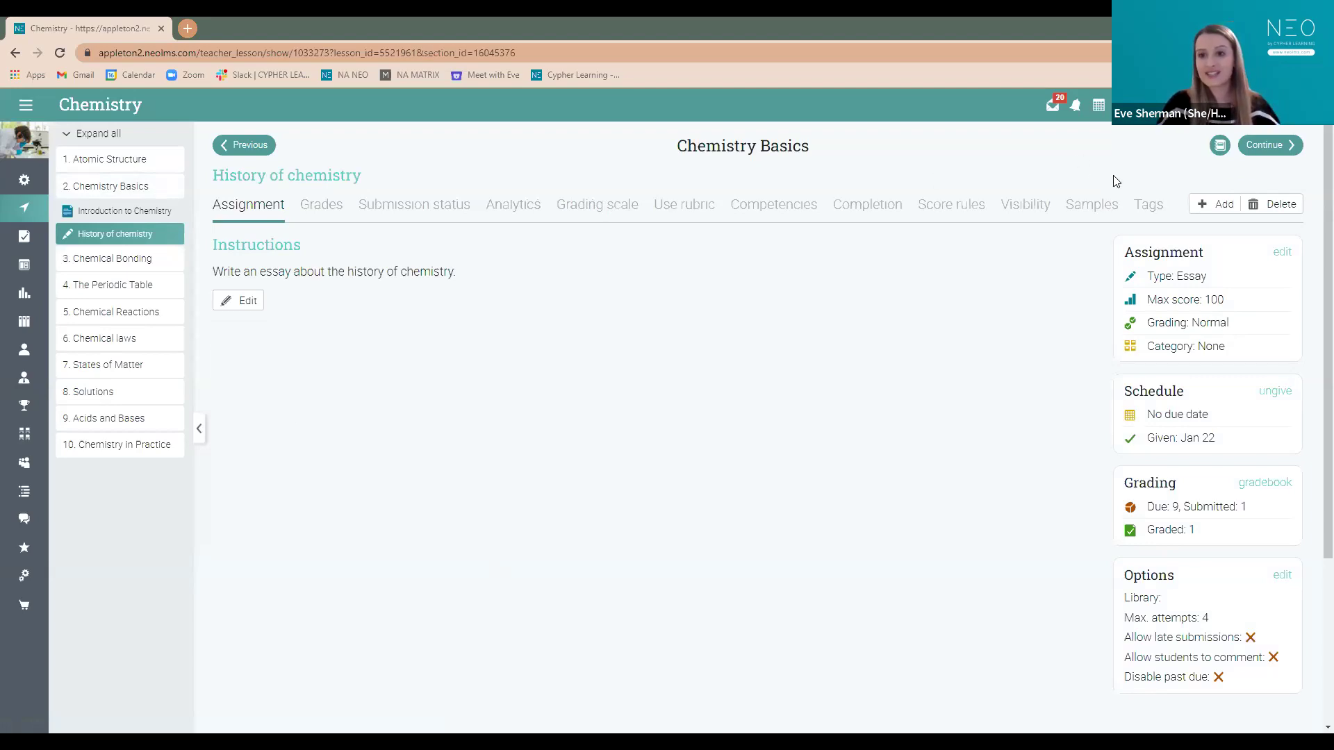
{"action": "left_click_drag", "start_coordinate": [1216, 282], "coordinate": [1132, 282]}
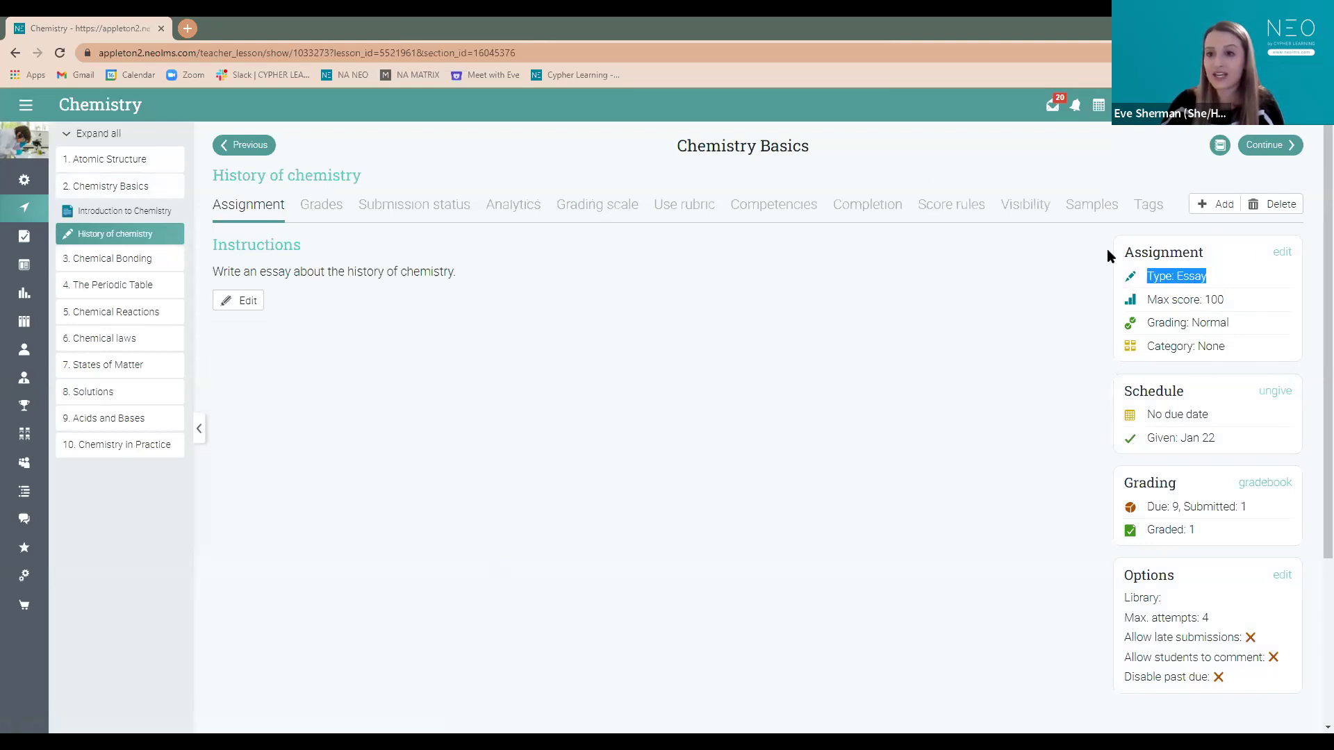
{"action": "left_click", "coordinate": [1050, 343]}
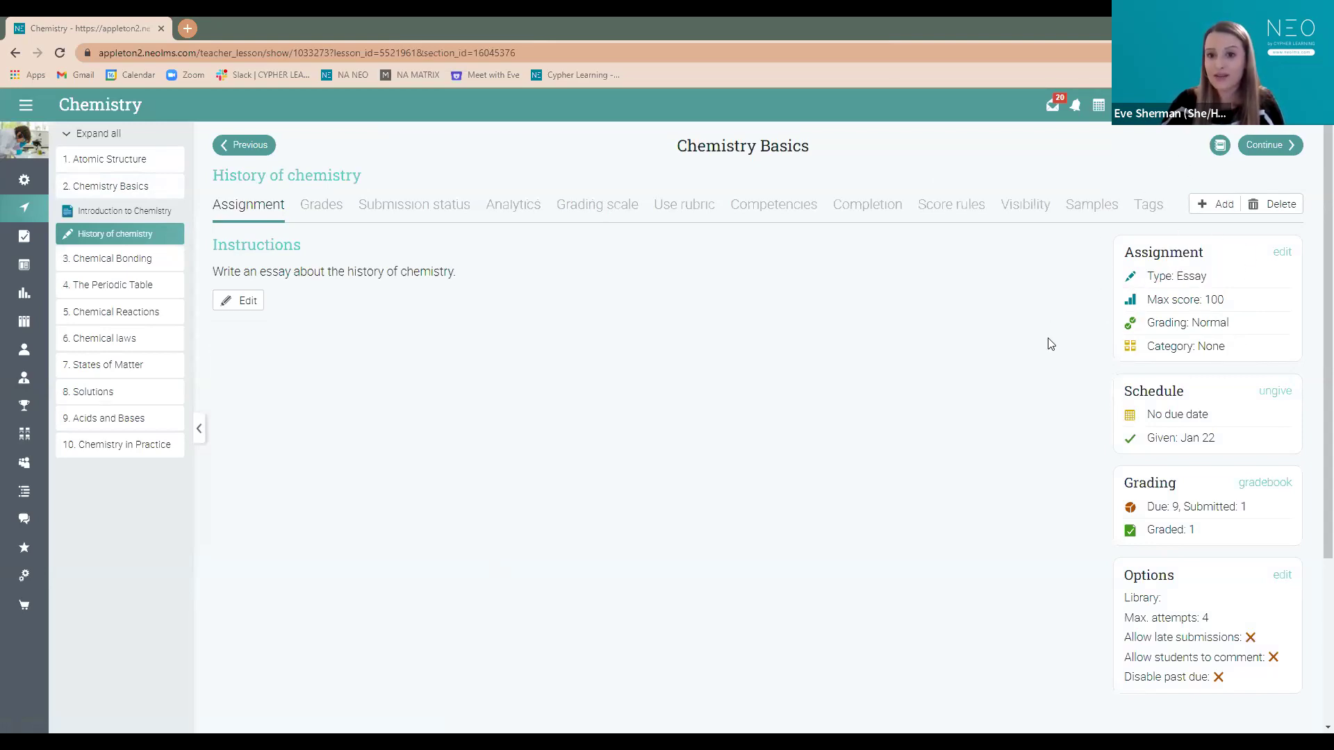
{"action": "left_click", "coordinate": [420, 209]}
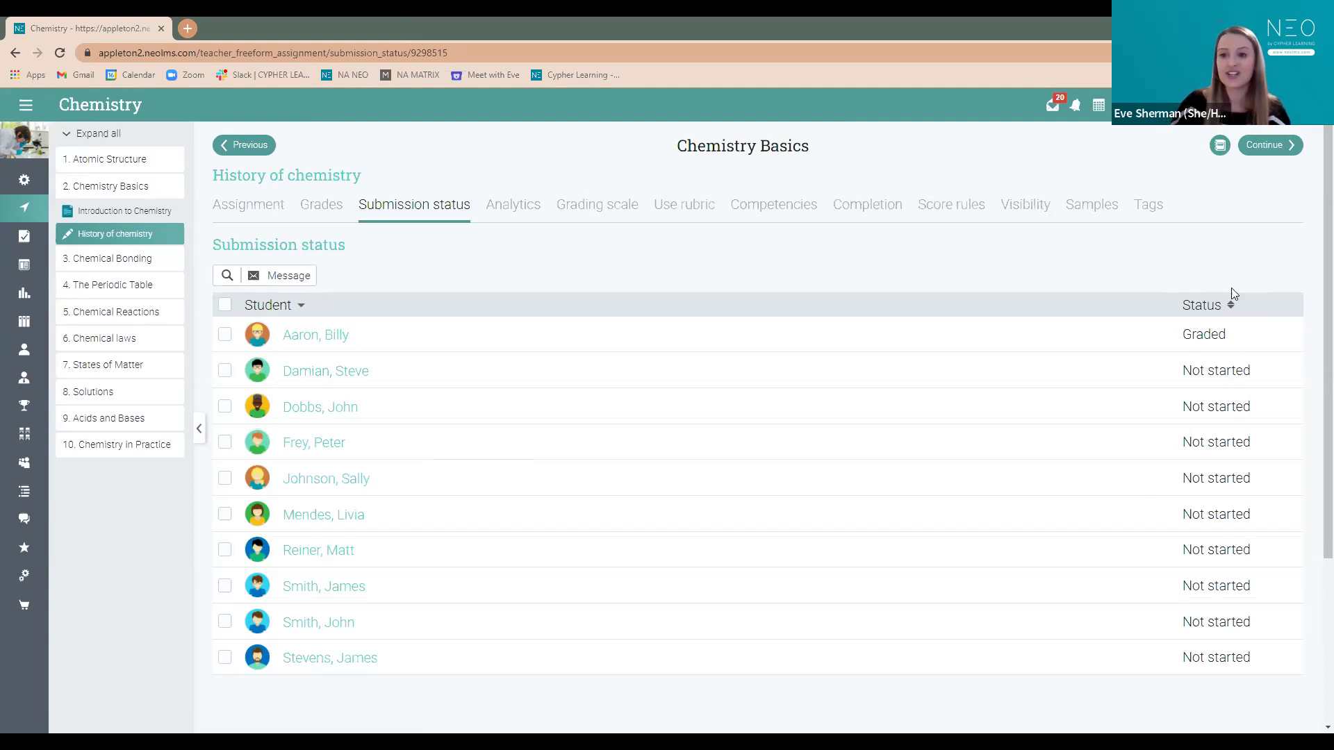
{"action": "left_click", "coordinate": [1231, 306]}
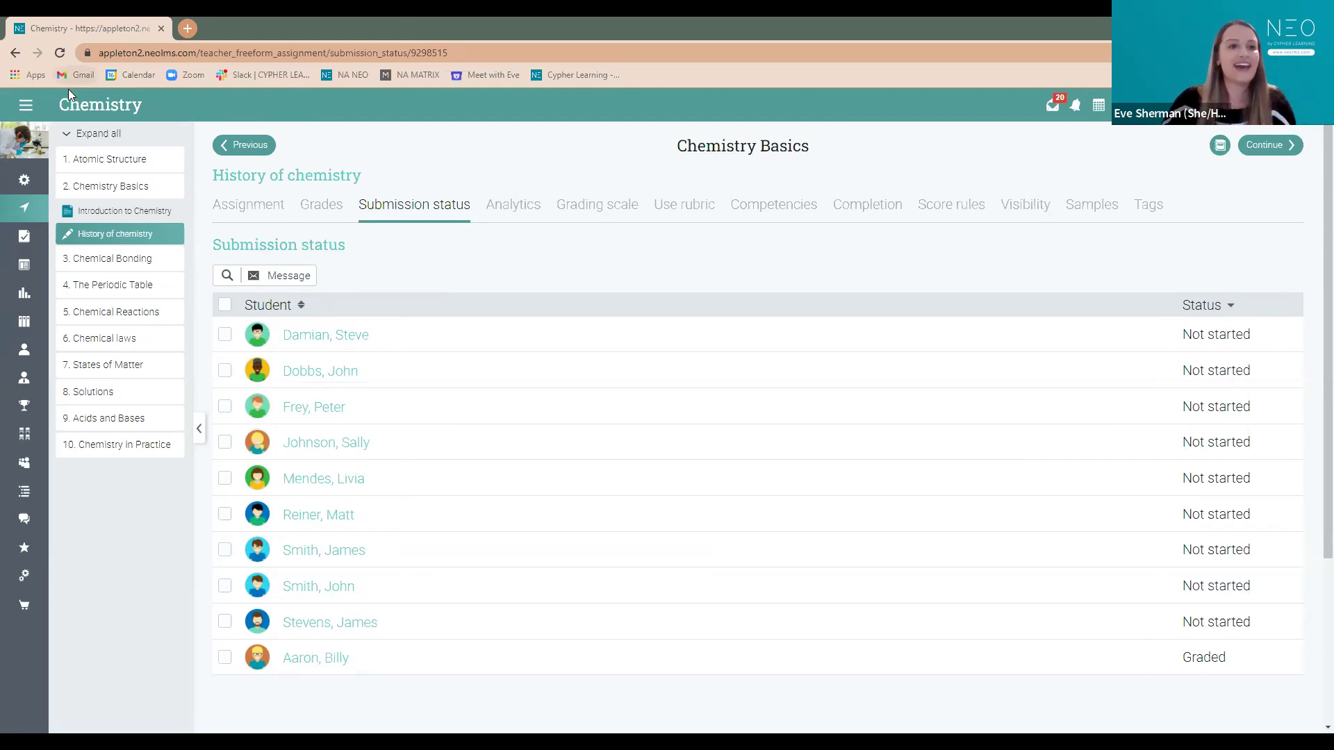
- Open the App center from the administration area and search its apps for "report"
{"action": "left_click", "coordinate": [31, 111]}
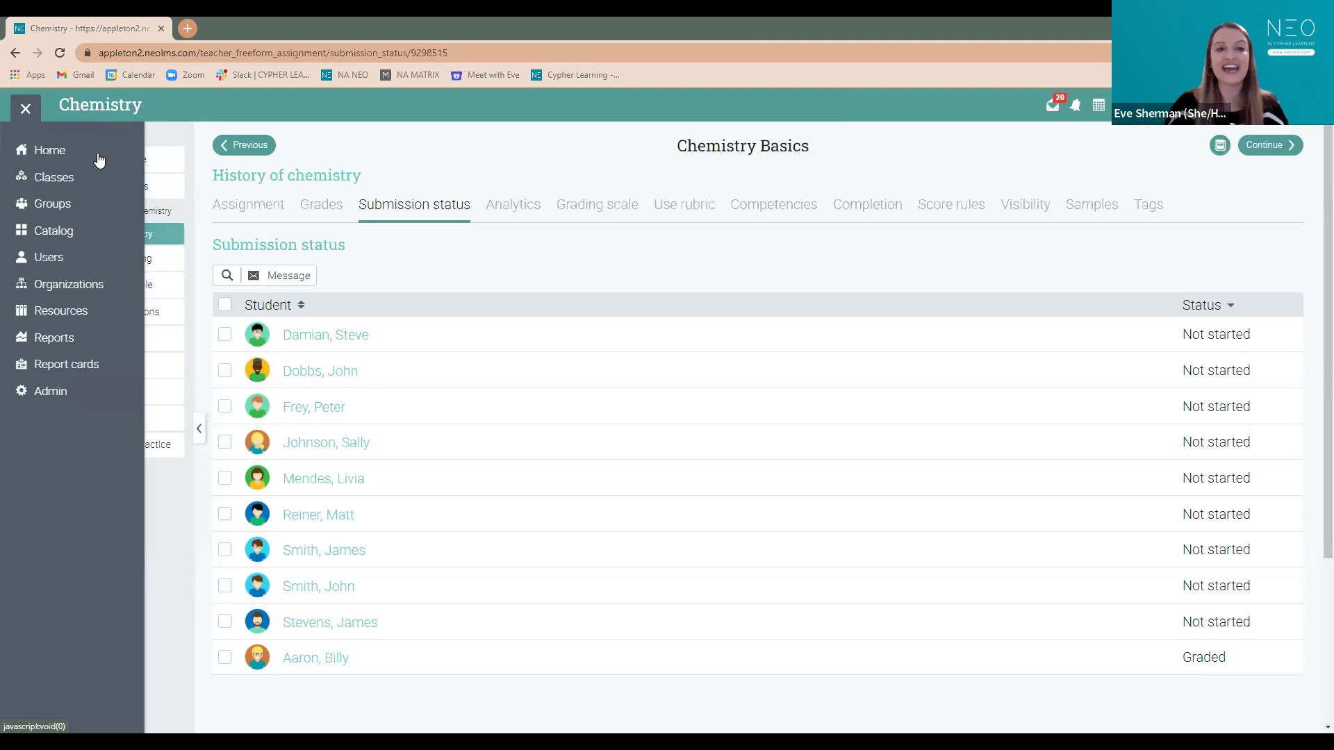
{"action": "left_click", "coordinate": [70, 391]}
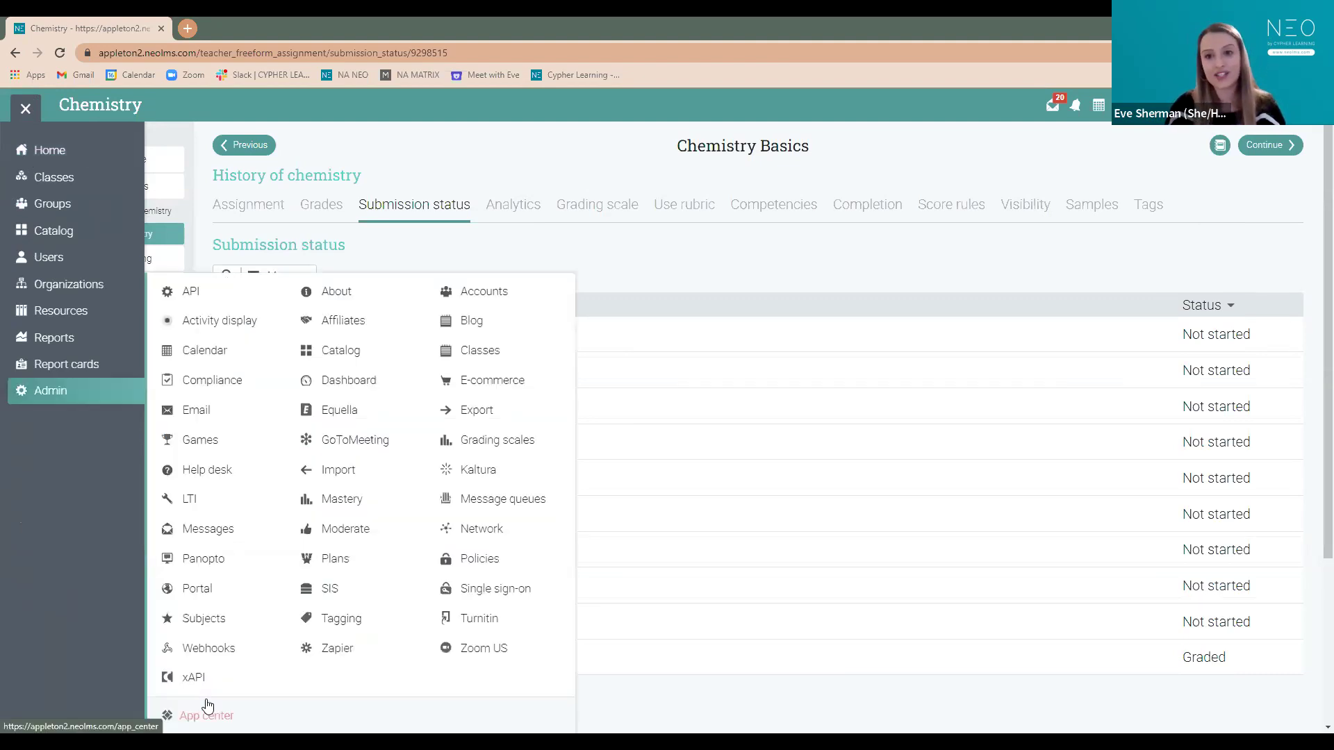
{"action": "left_click", "coordinate": [199, 713]}
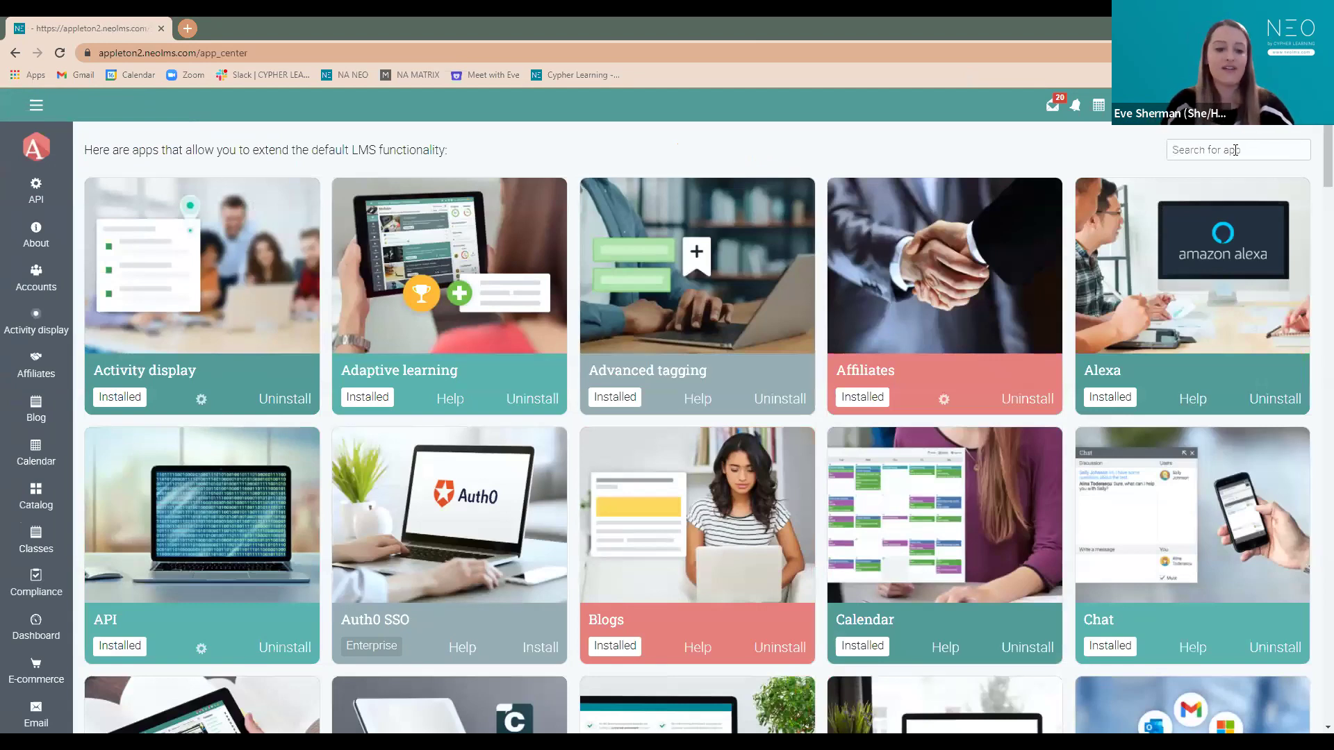
{"action": "left_click", "coordinate": [1235, 150]}
{"action": "type", "text": "re"}
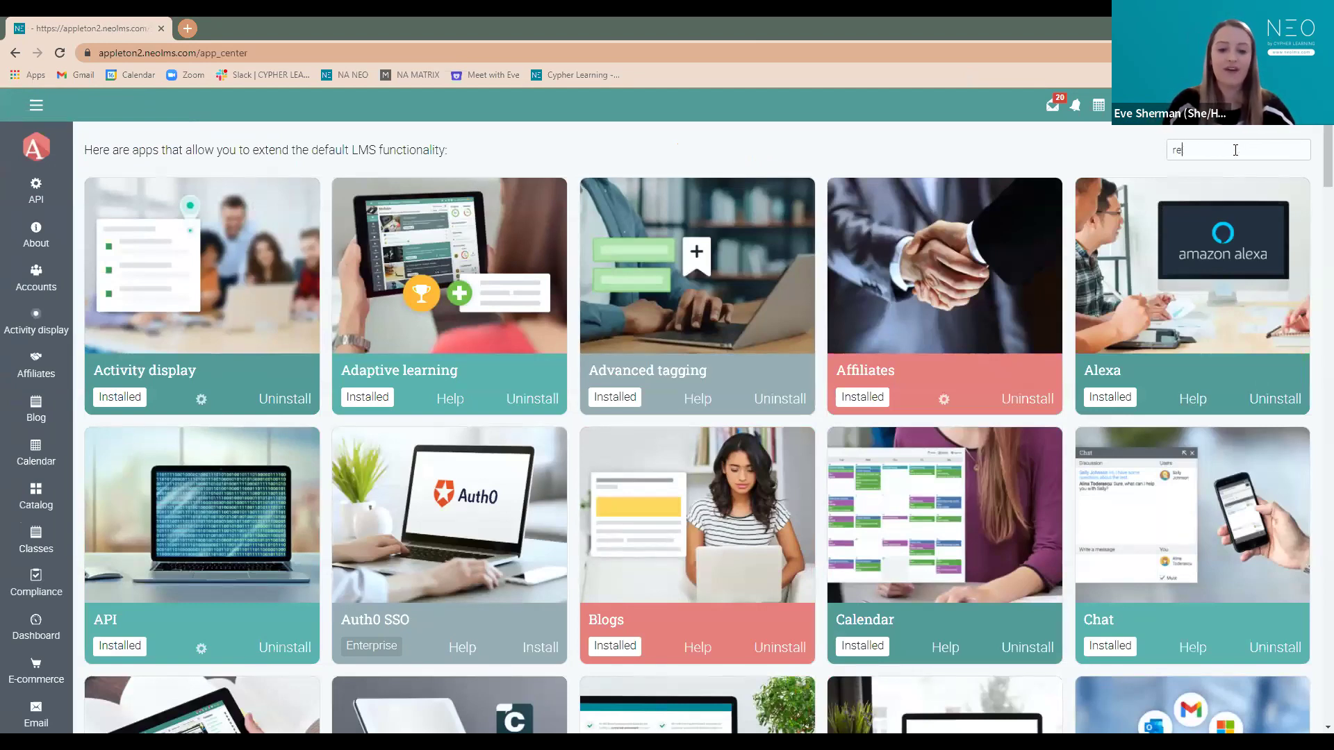
{"action": "type", "text": "port"}
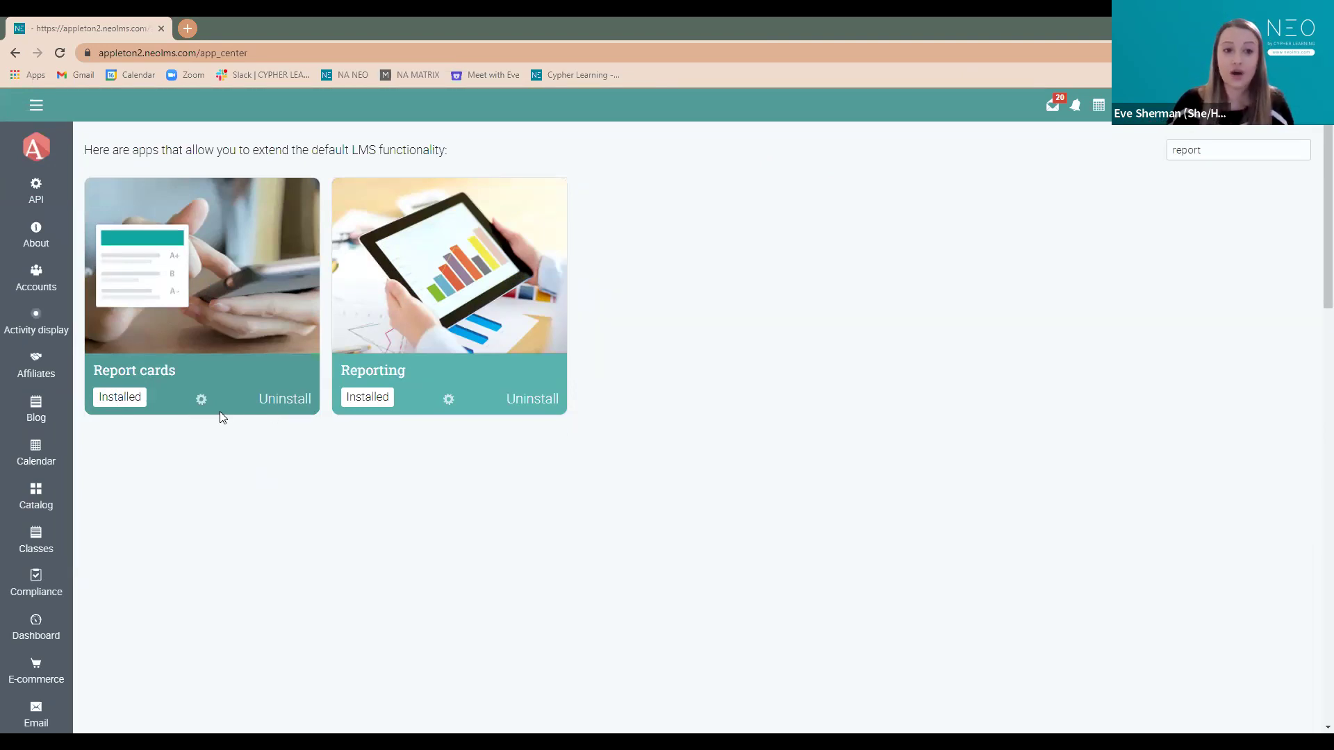
- Open the report cards catalog and review the history and scheduled lists of given report cards
{"action": "left_click", "coordinate": [41, 108]}
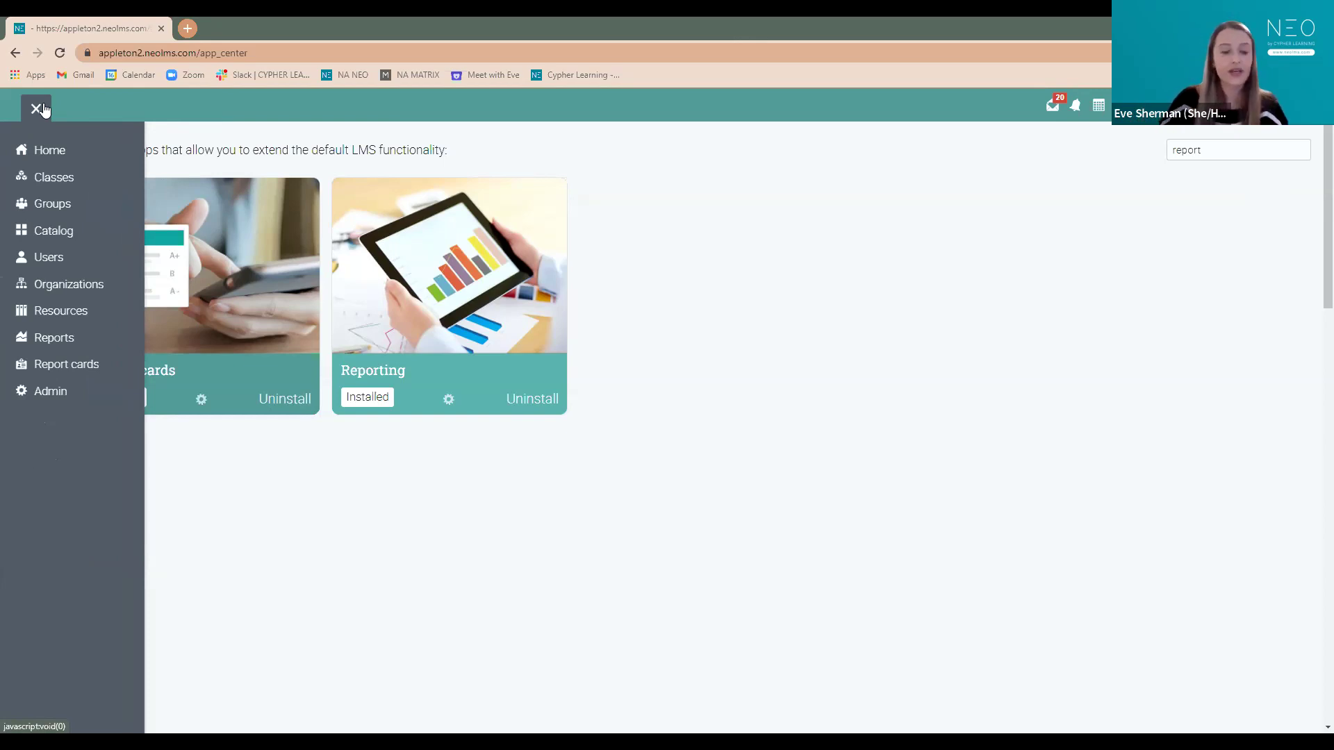
{"action": "mouse_move", "coordinate": [86, 338]}
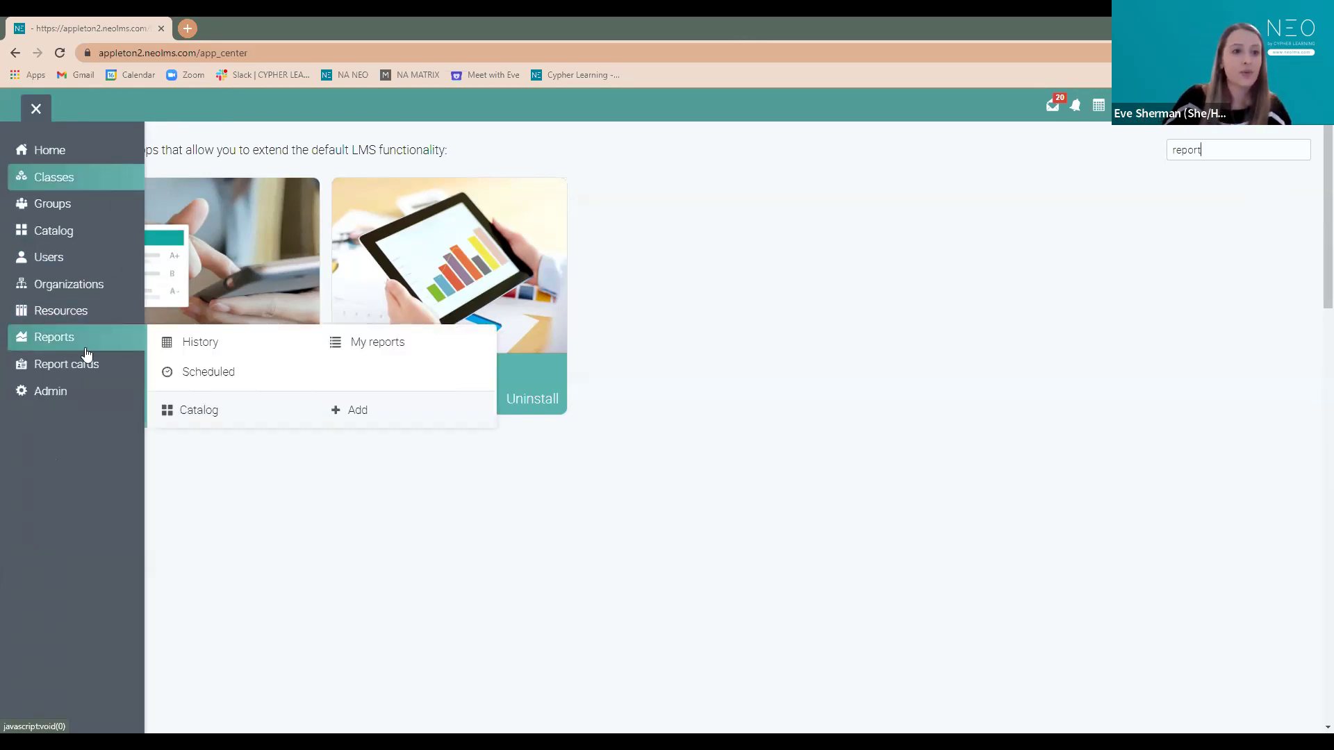
{"action": "mouse_move", "coordinate": [89, 363]}
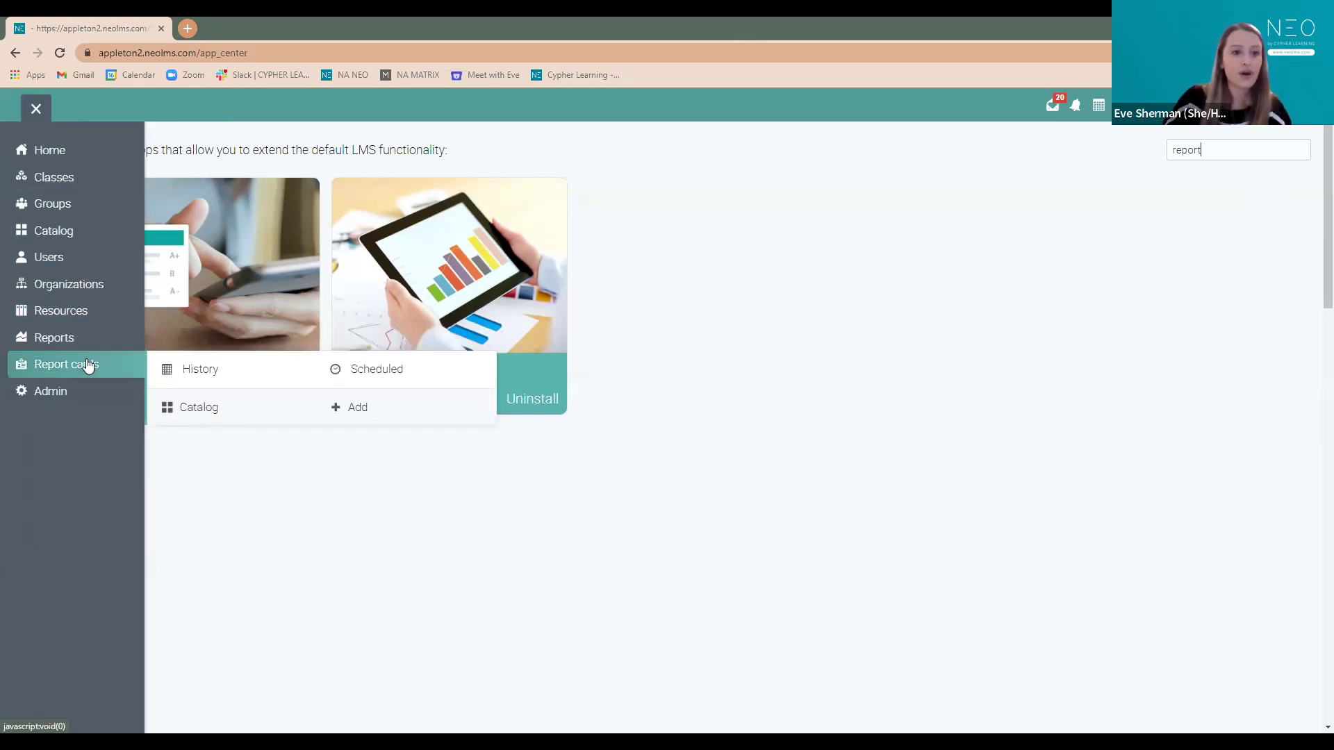
{"action": "left_click", "coordinate": [165, 405]}
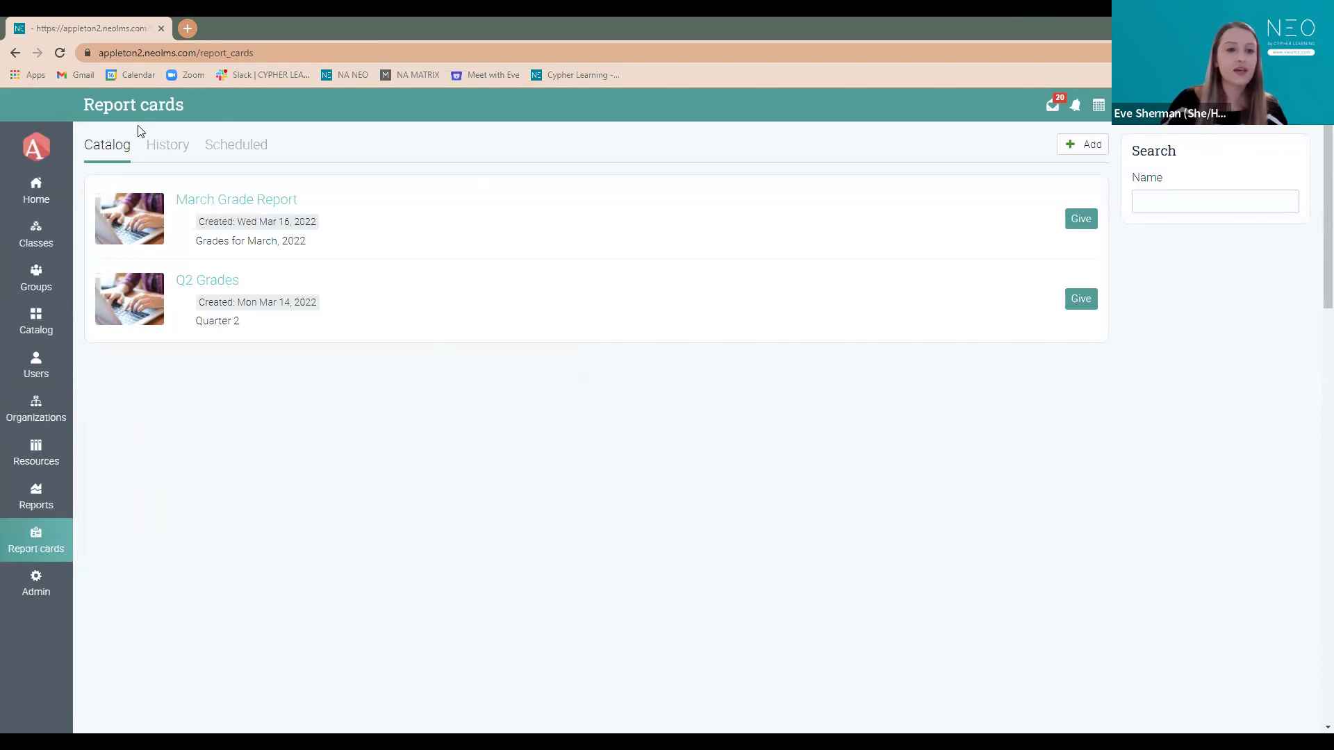
{"action": "left_click", "coordinate": [175, 160]}
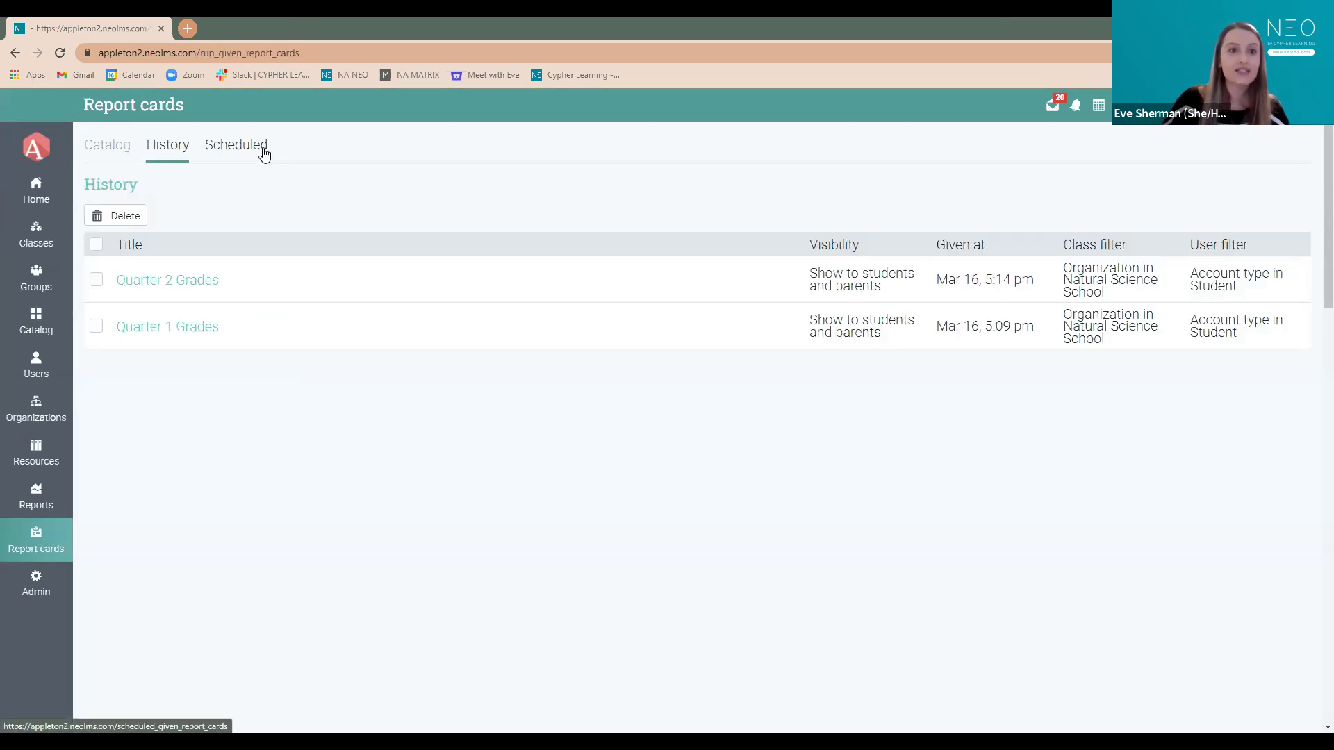
{"action": "left_click", "coordinate": [264, 153]}
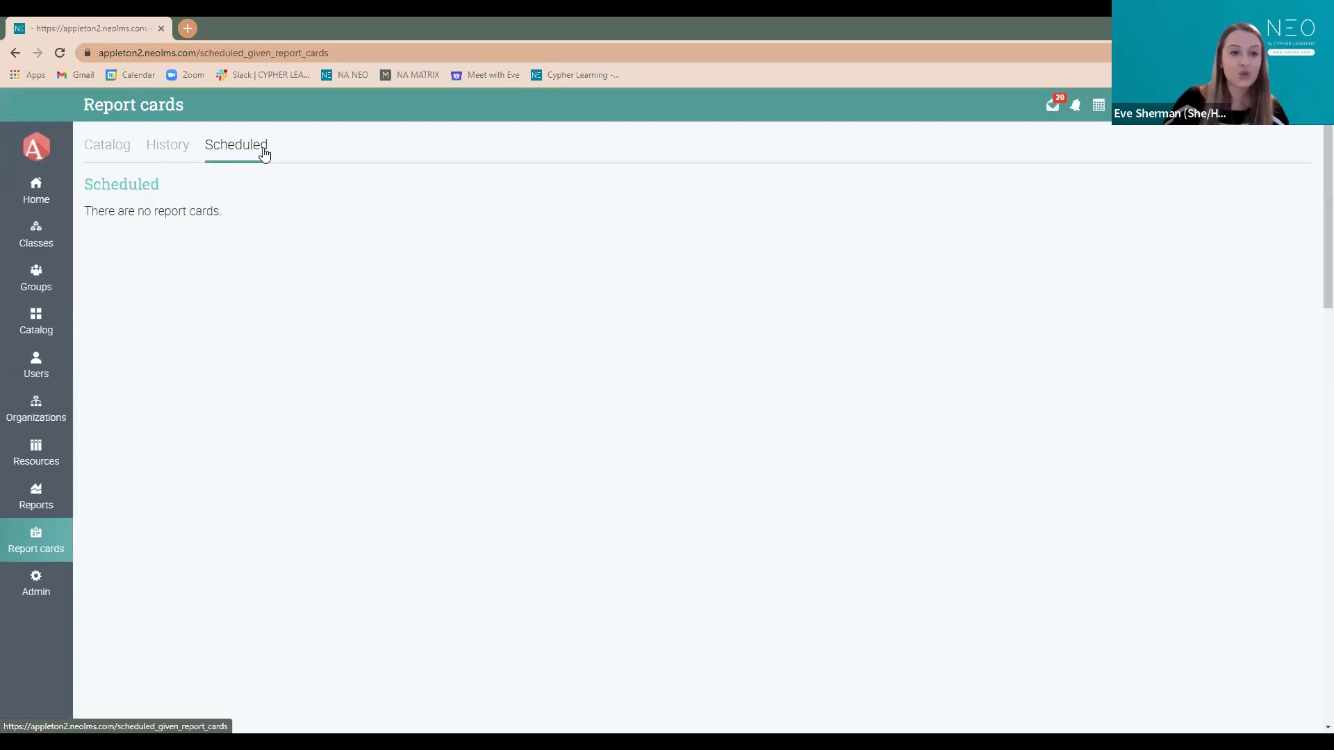
- Add a report card to the catalog named "Quarter 3 Grades" with the description "Grades for Q3"
{"action": "left_click", "coordinate": [101, 144]}
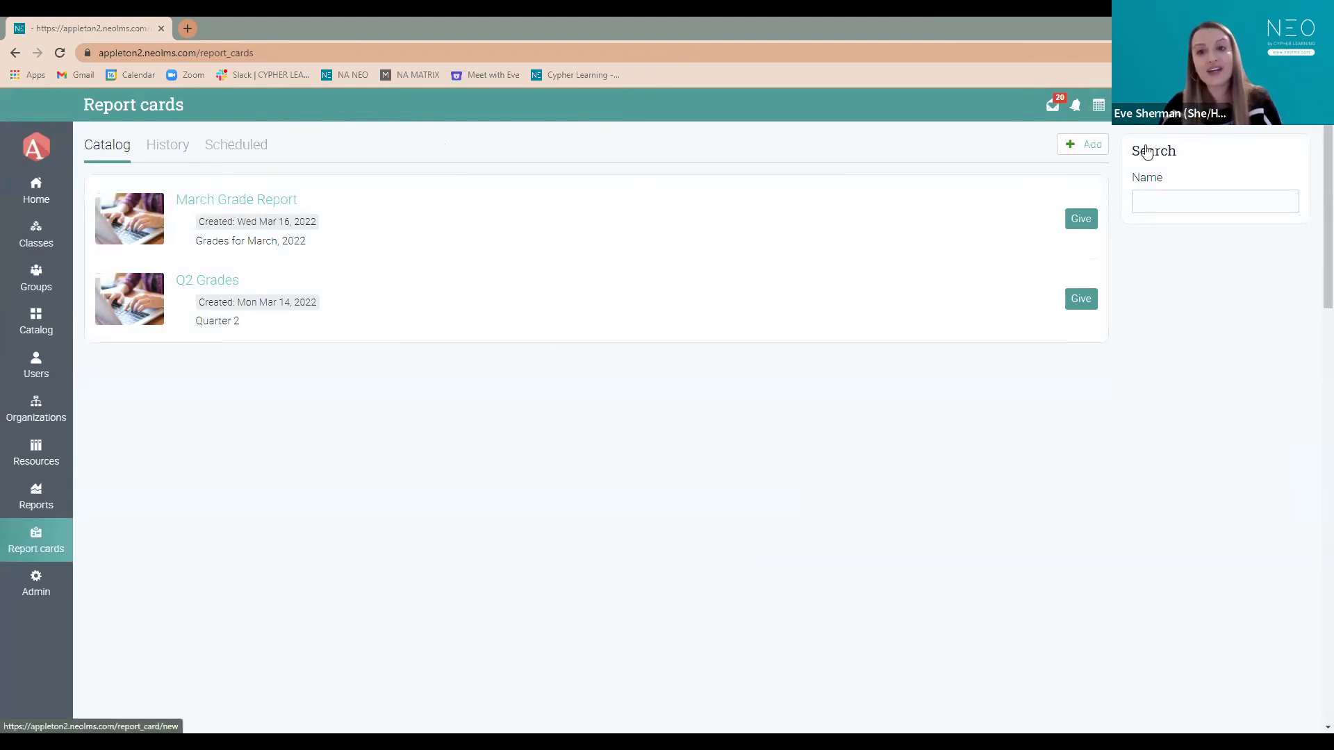
{"action": "left_click", "coordinate": [1086, 144]}
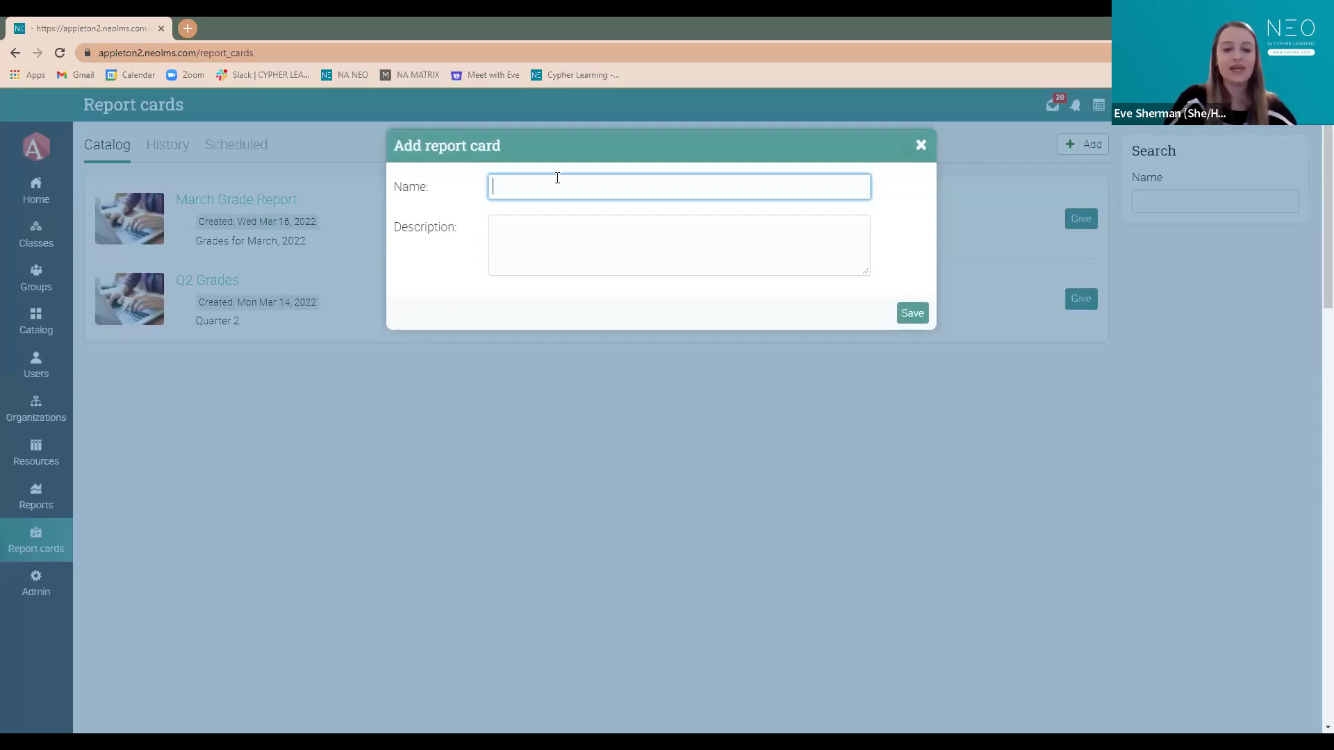
{"action": "type", "text": "Quarter 3 Grades"}
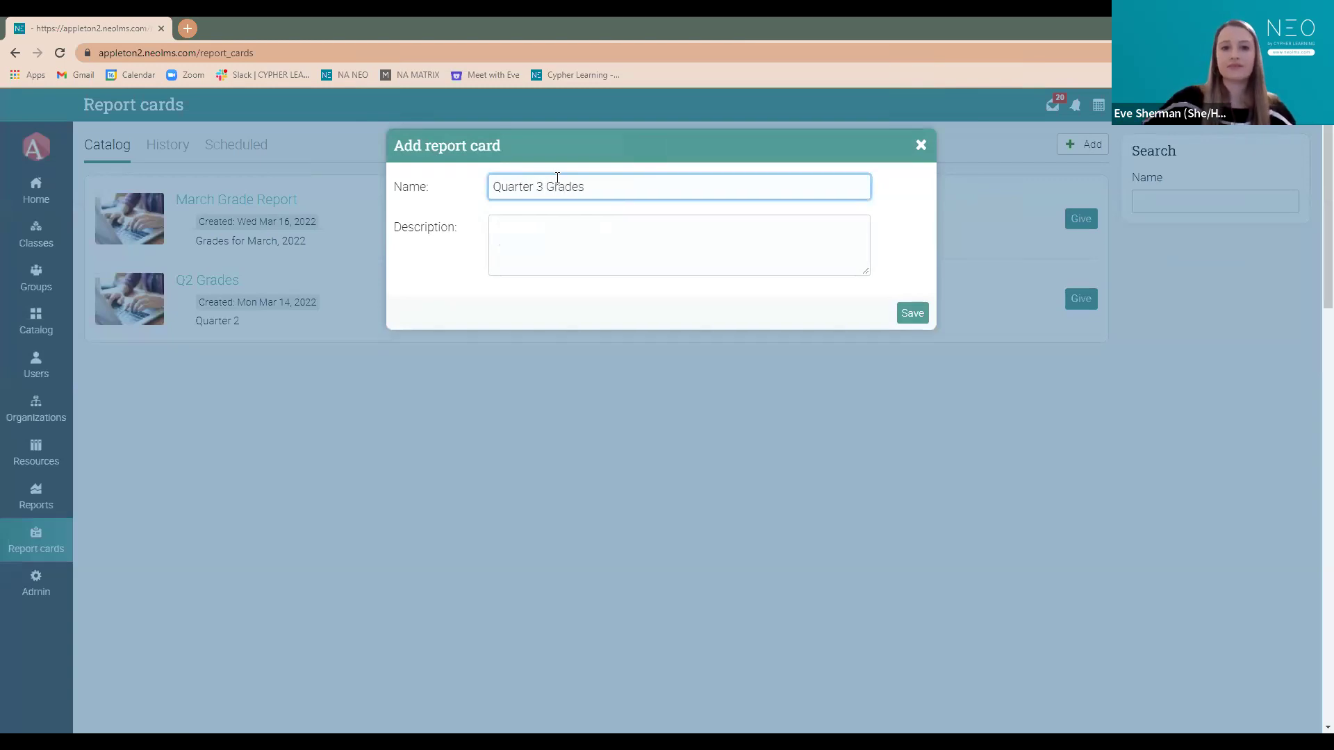
{"action": "left_click", "coordinate": [572, 239]}
{"action": "type", "text": "Grades for Q3"}
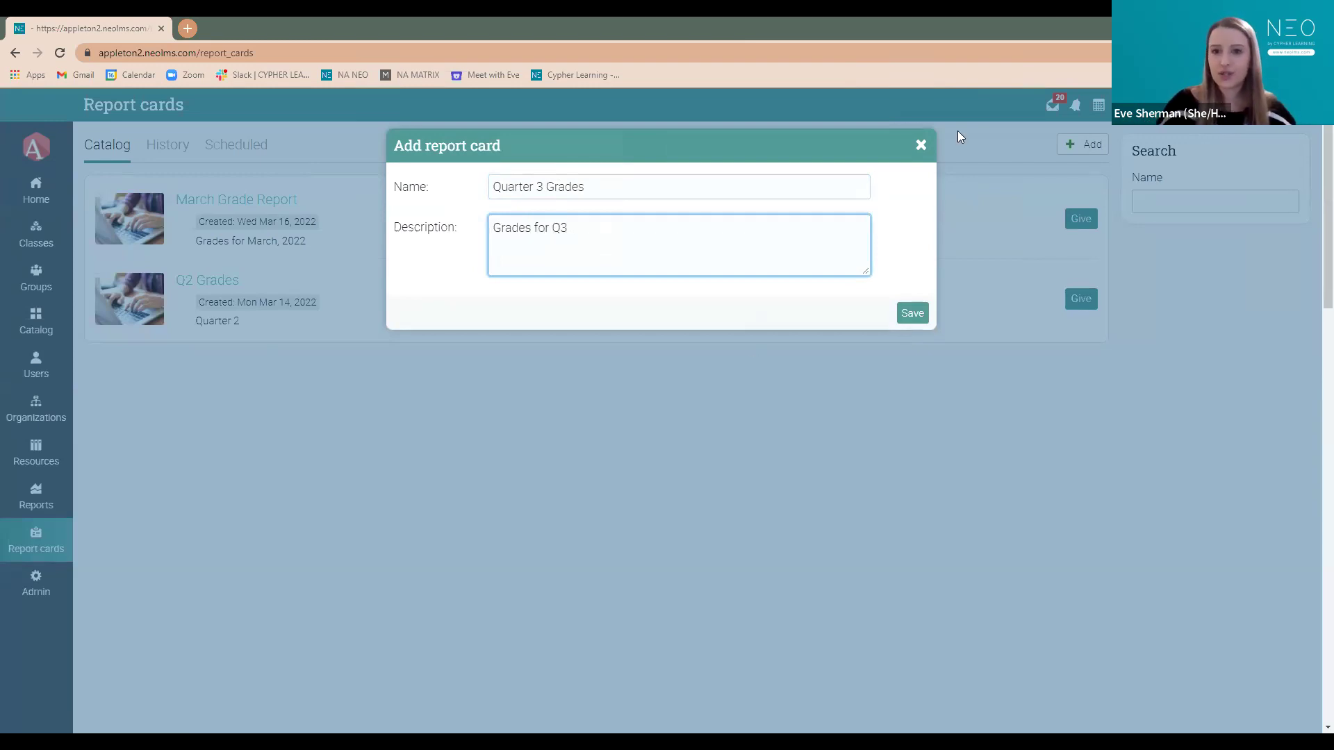
{"action": "left_click", "coordinate": [916, 317]}
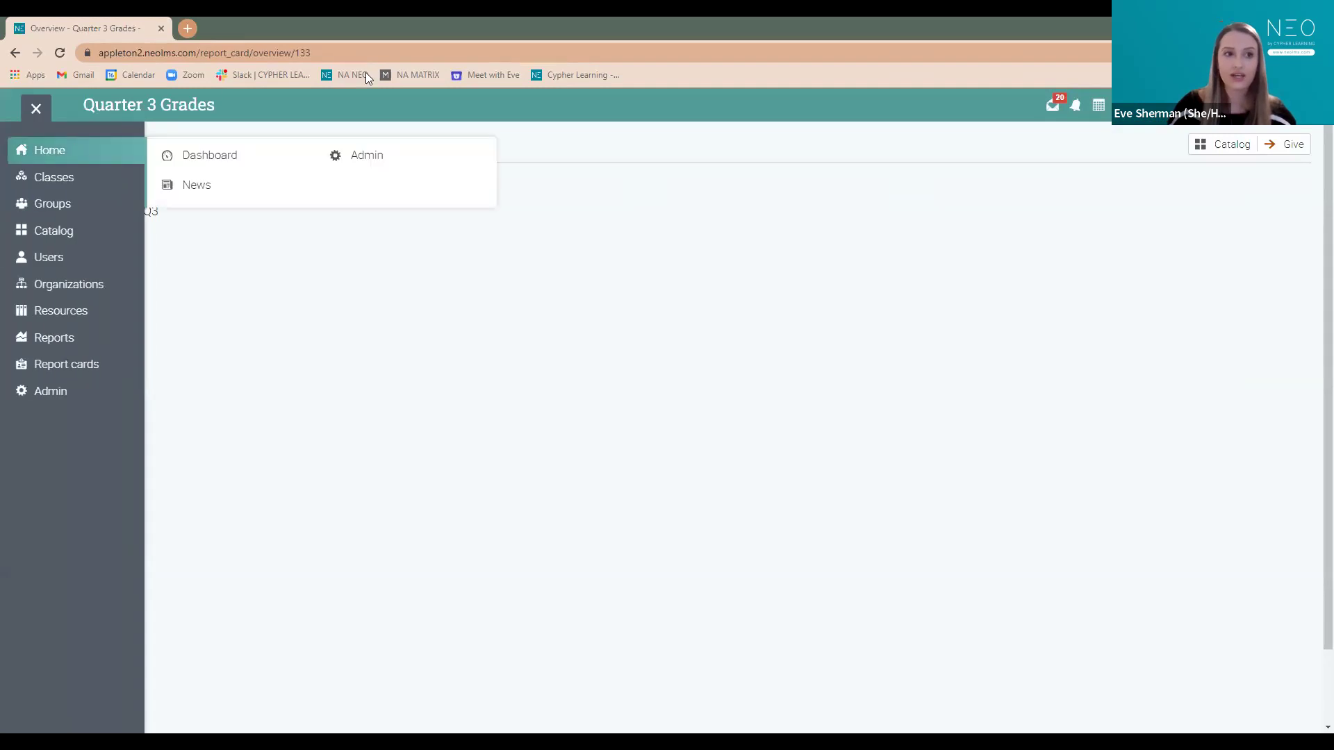
- Preview the Standard report card template for Quarter 3 Grades and return to the template selection
{"action": "mouse_move", "coordinate": [43, 157]}
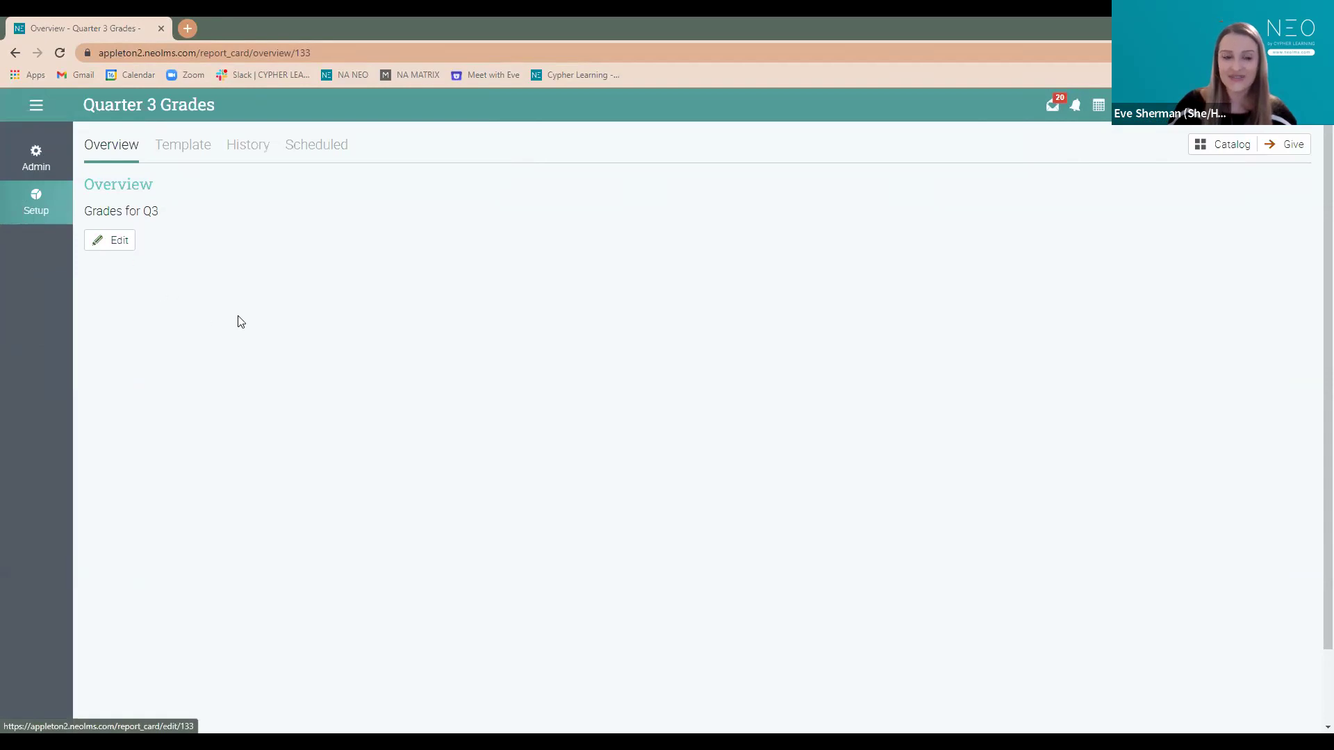
{"action": "left_click", "coordinate": [173, 154]}
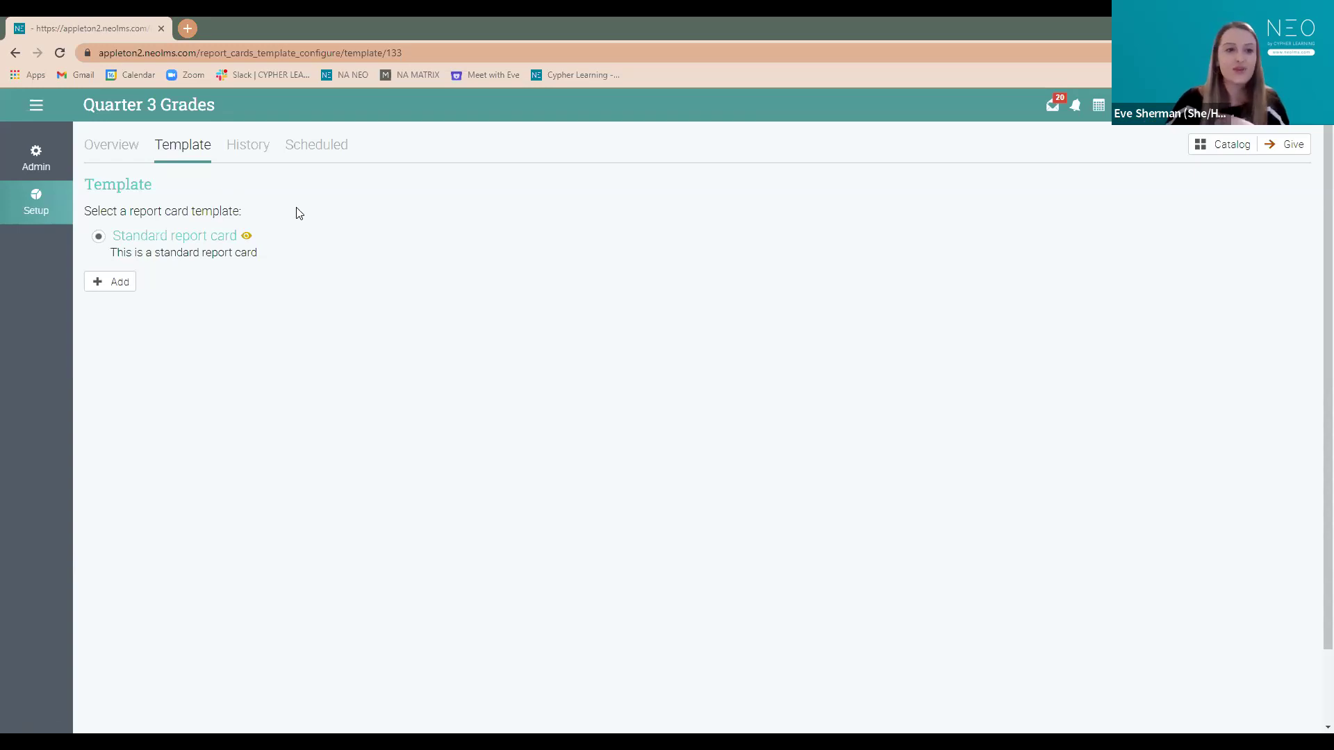
{"action": "left_click", "coordinate": [247, 238]}
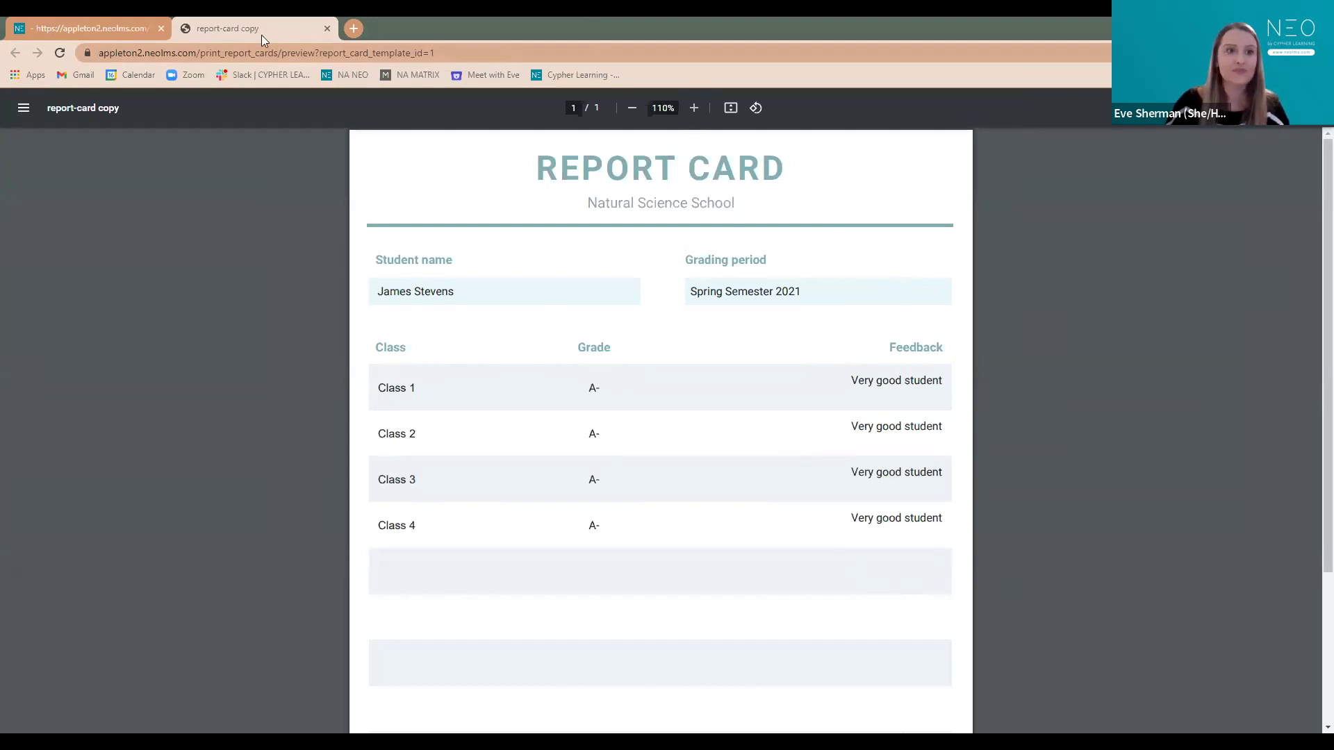
{"action": "left_click", "coordinate": [103, 28]}
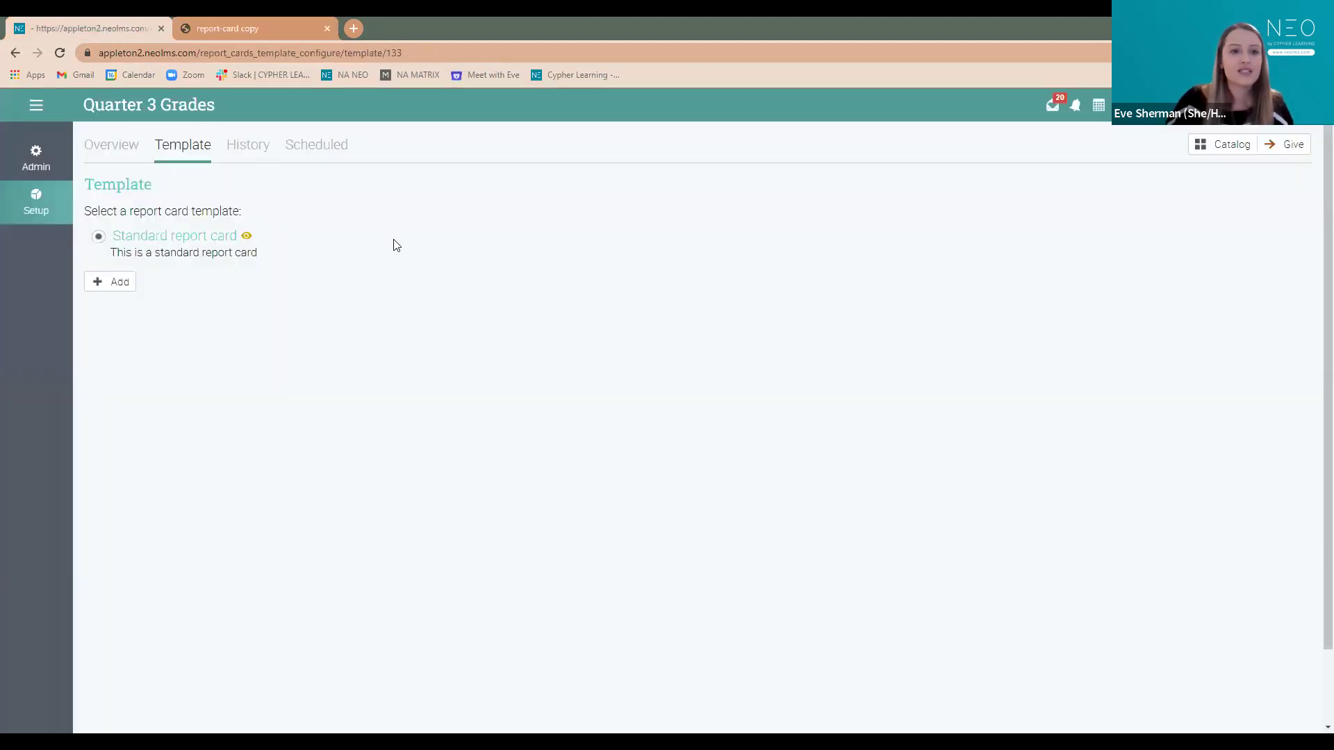
- Start giving the report card, shortening its title to "Quarter 3 Grades" and setting the grading period to Quarter 3
{"action": "left_click", "coordinate": [1287, 147]}
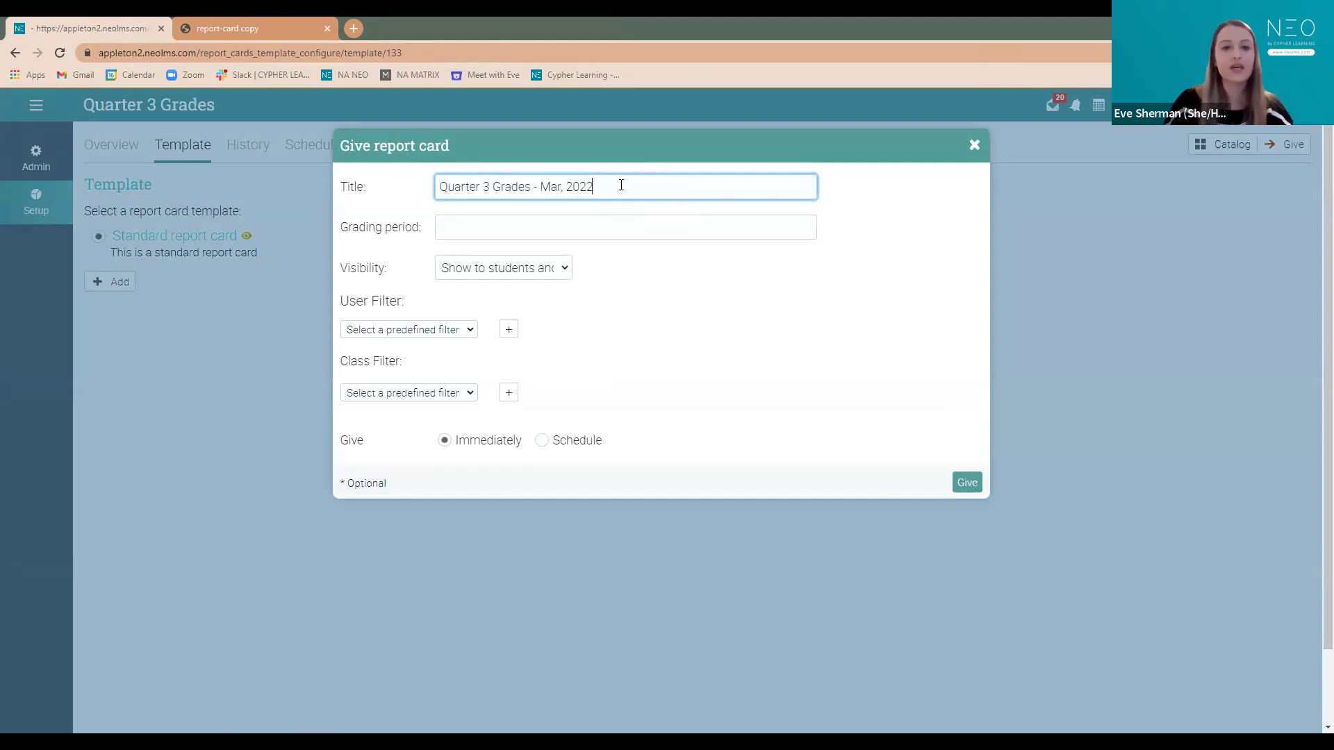
{"action": "left_click_drag", "start_coordinate": [591, 187], "coordinate": [535, 189]}
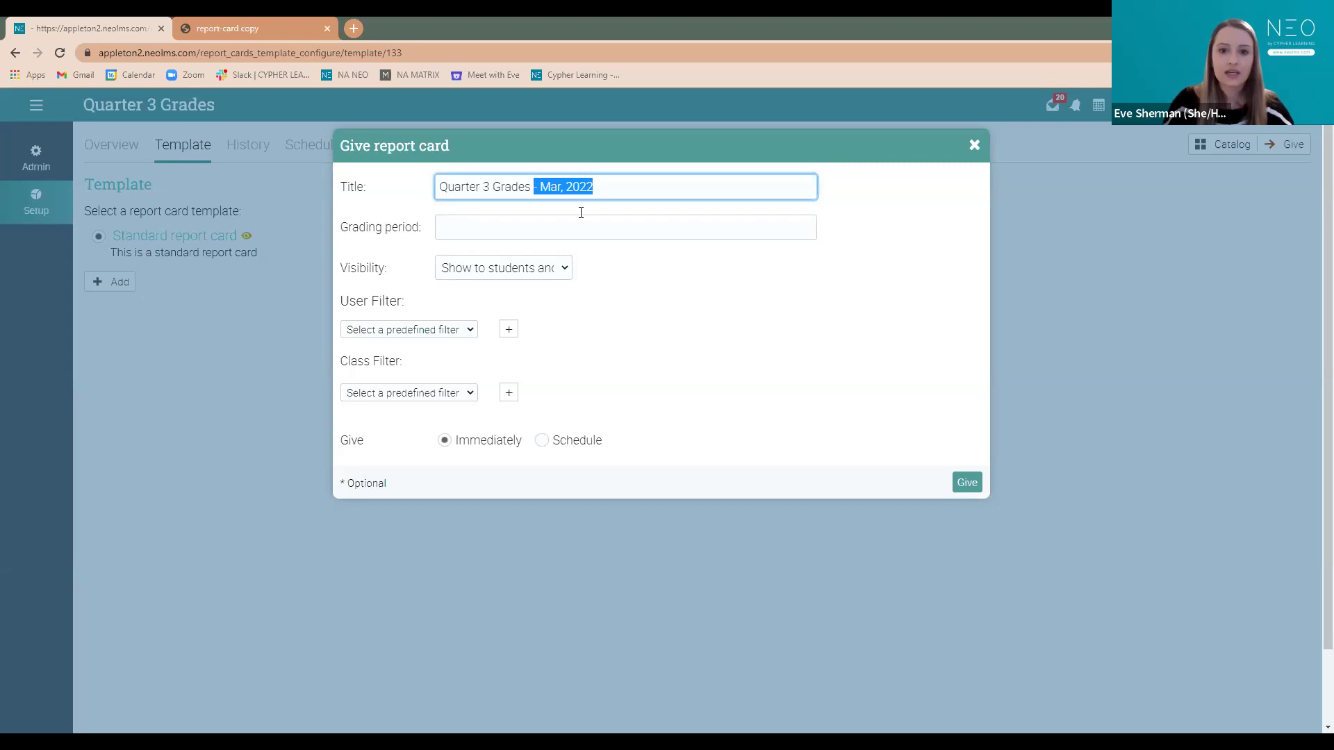
{"action": "key", "text": "BackSpace"}
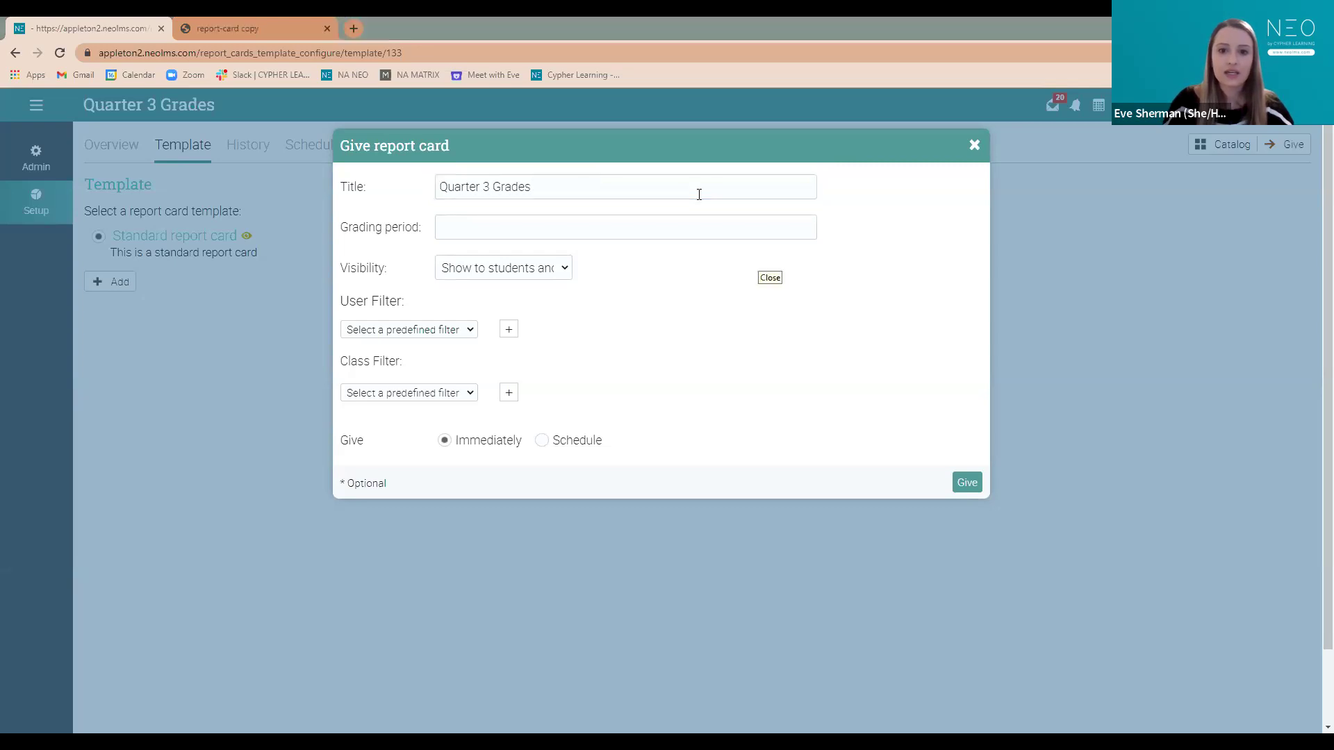
{"action": "left_click", "coordinate": [527, 234]}
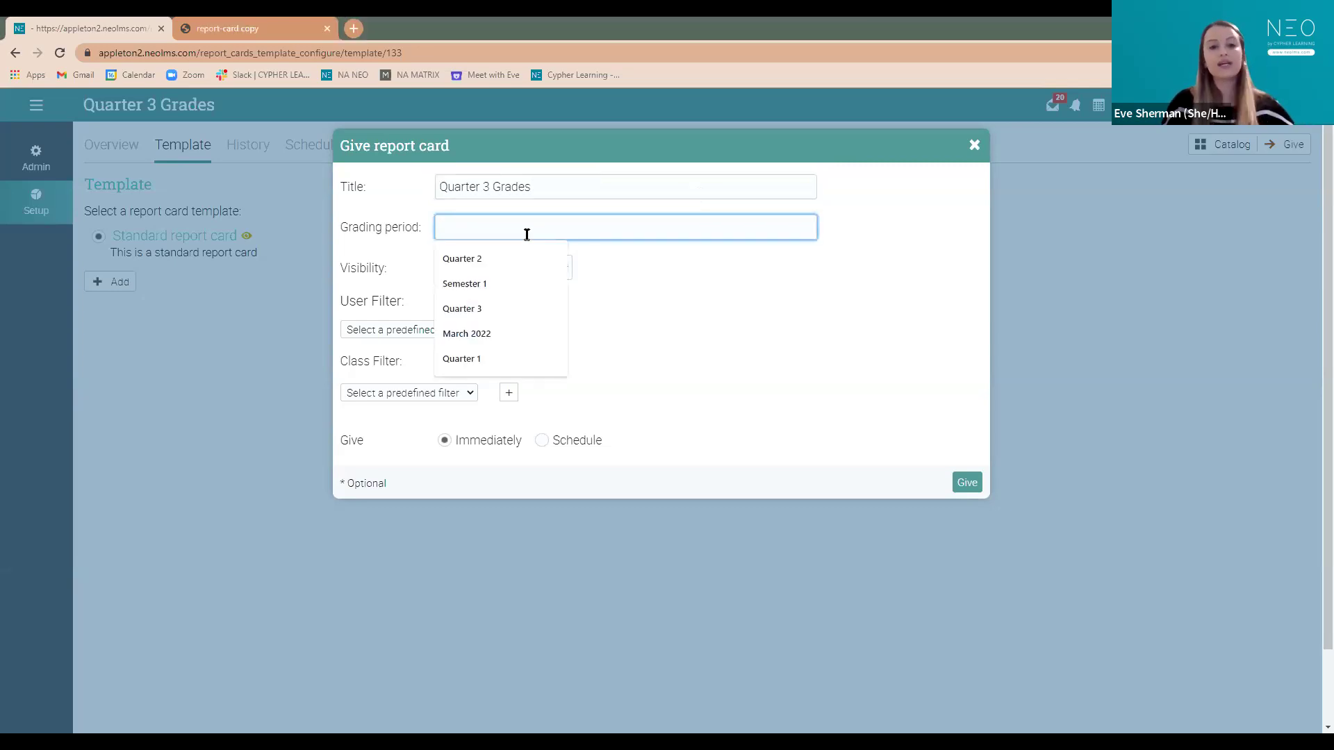
{"action": "left_click", "coordinate": [490, 313]}
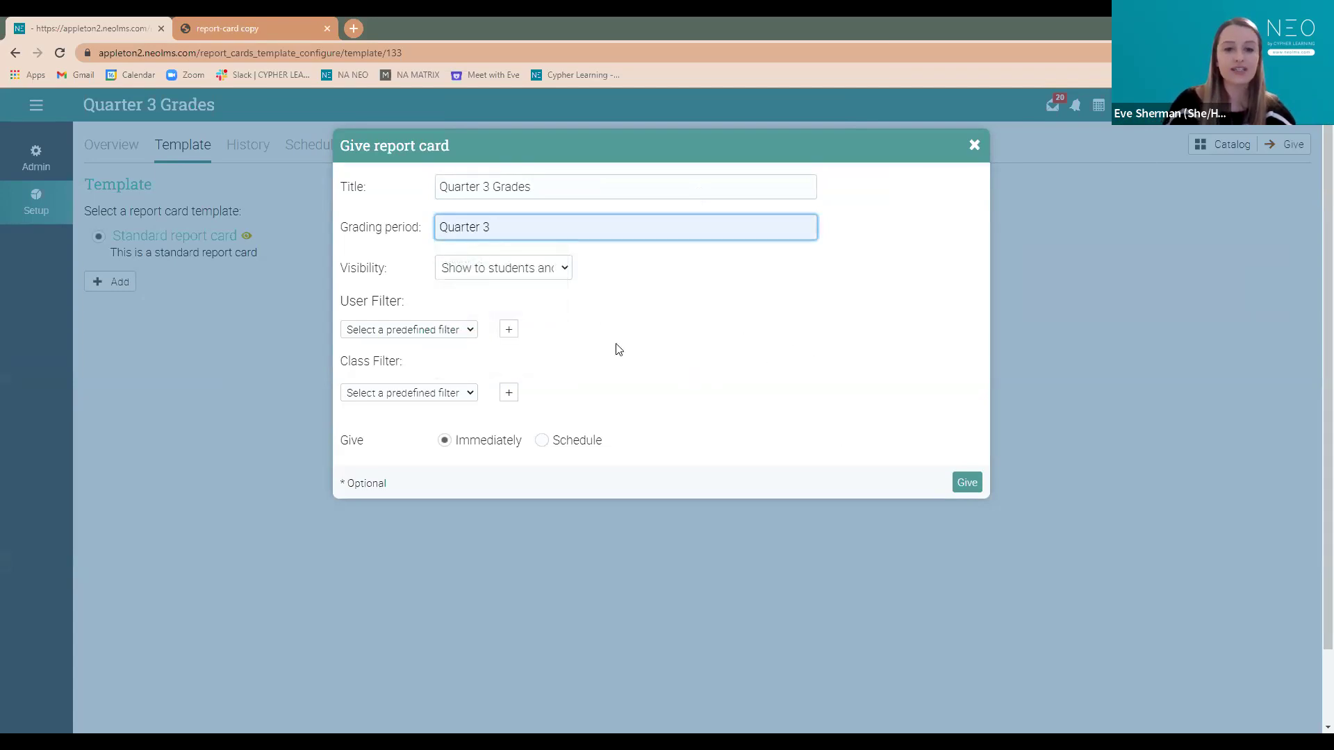
- Show the report card to students and parents, filtering users by account type Student and classes by organization Natural Science School
{"action": "left_click", "coordinate": [556, 270]}
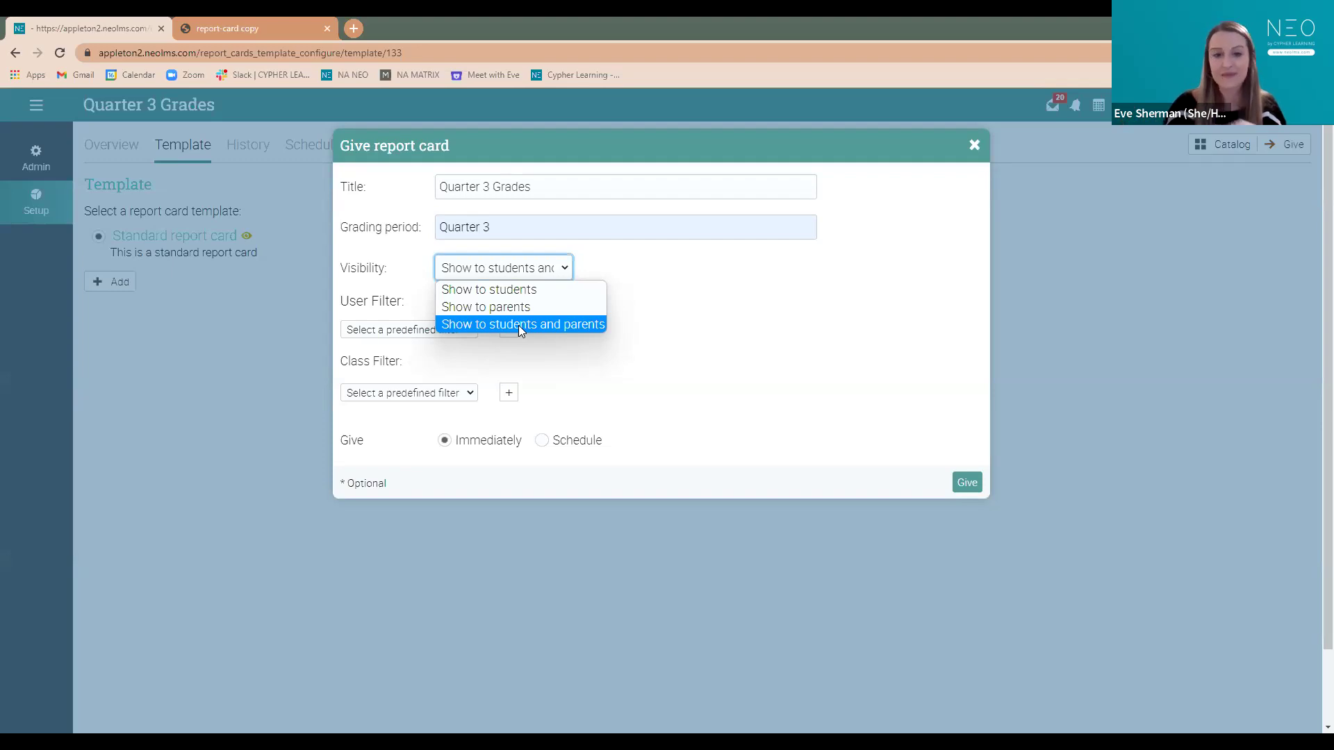
{"action": "left_click", "coordinate": [518, 326]}
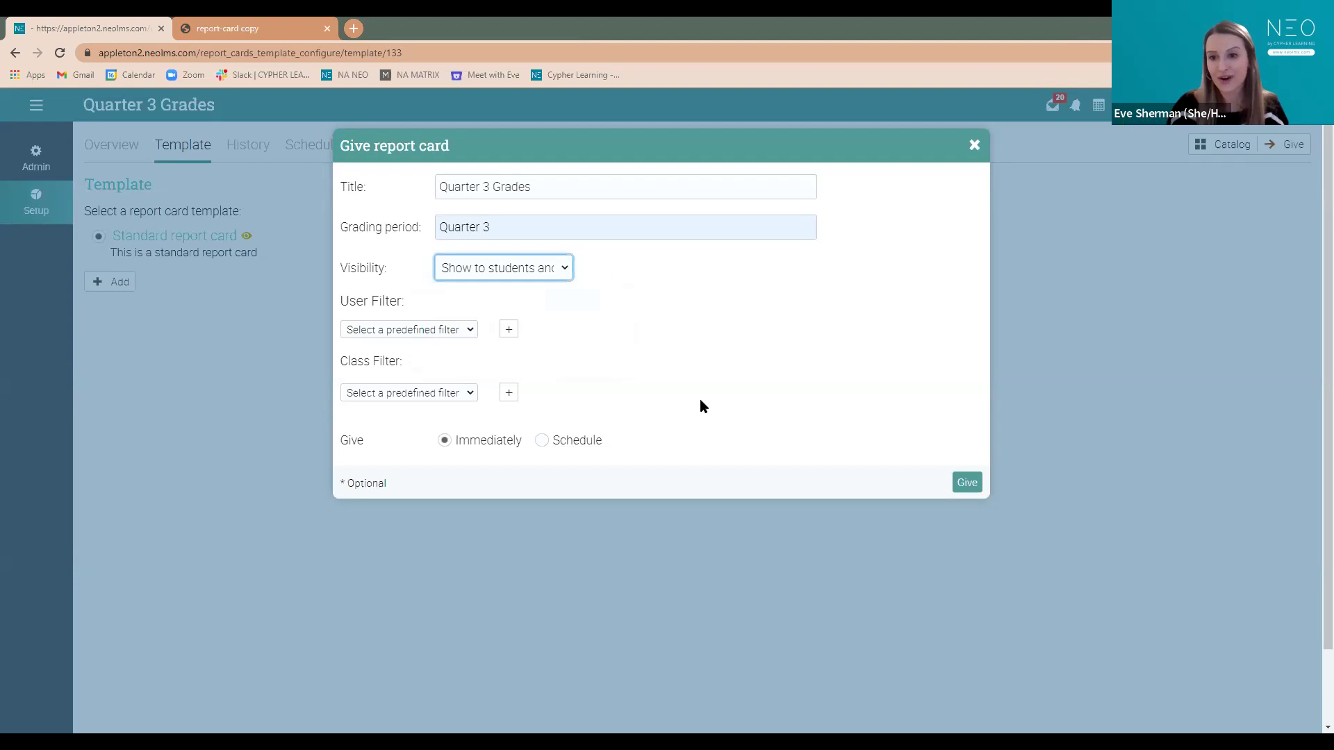
{"action": "left_click", "coordinate": [457, 329]}
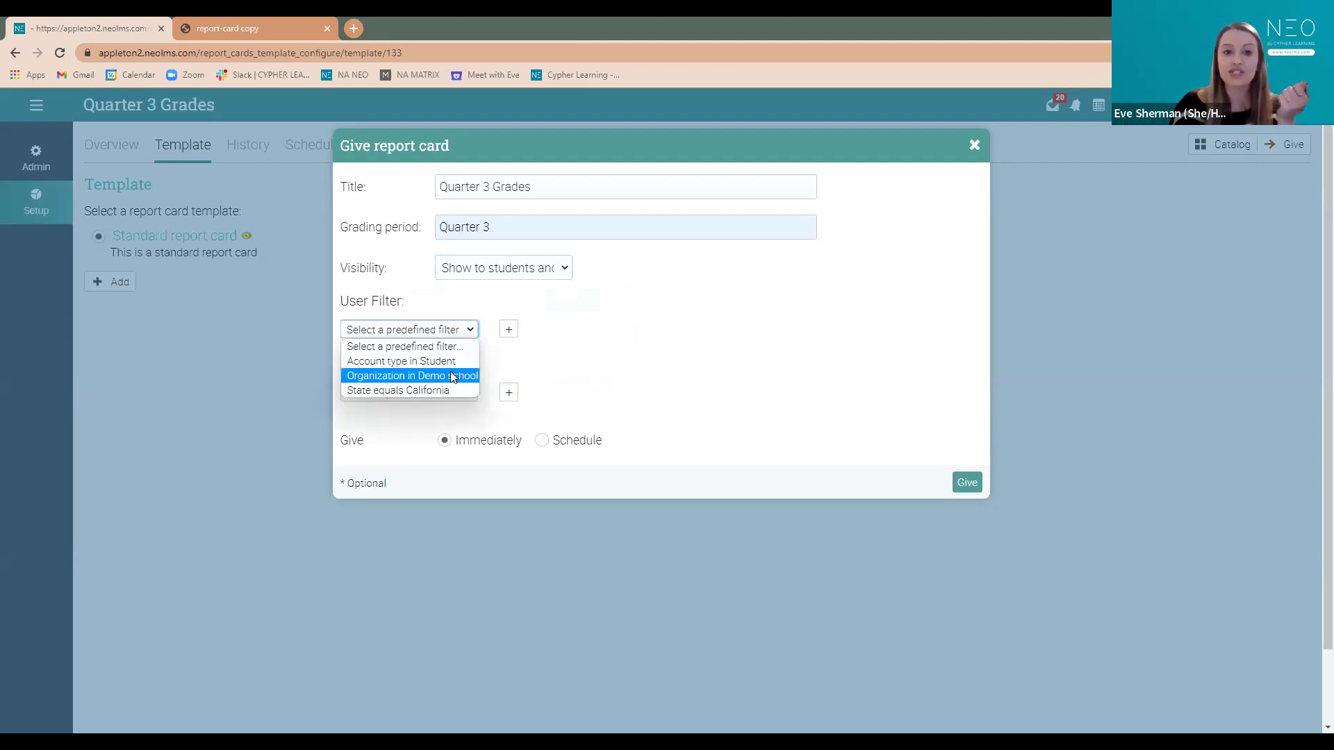
{"action": "left_click", "coordinate": [469, 361]}
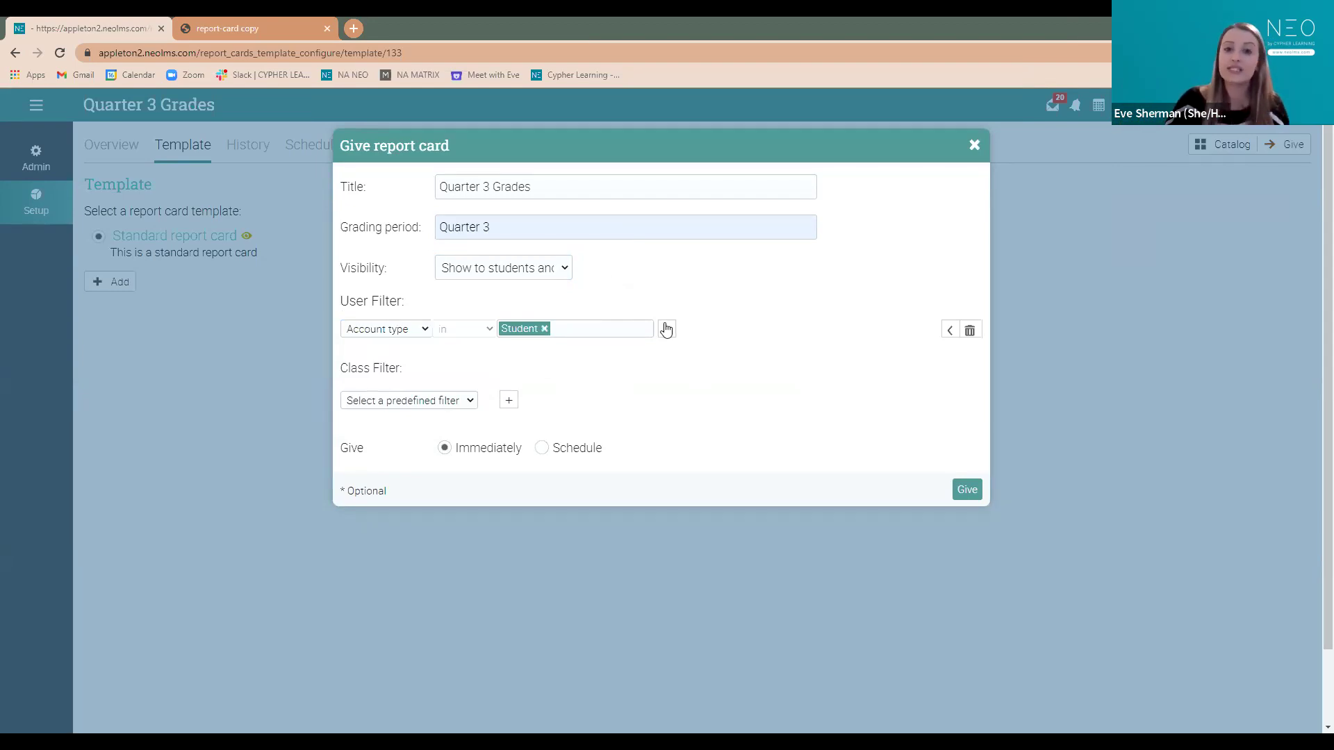
{"action": "left_click", "coordinate": [471, 403]}
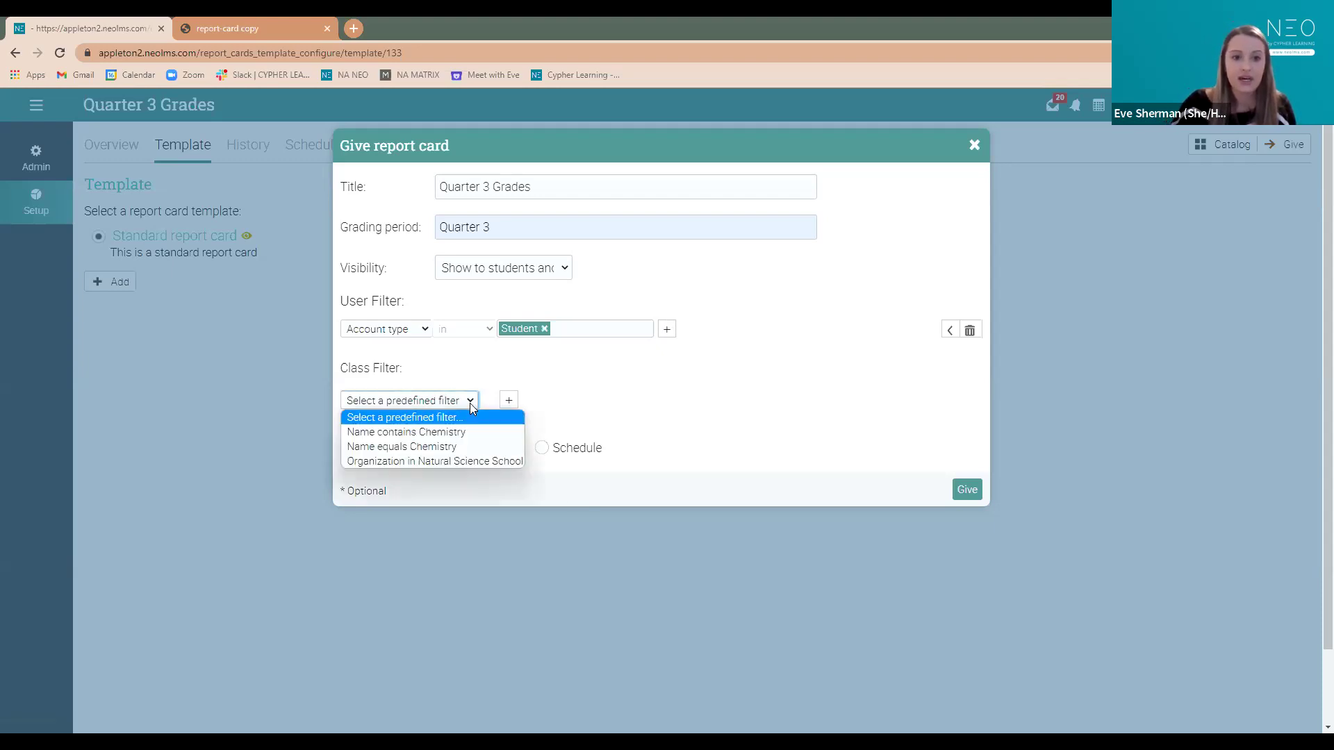
{"action": "left_click", "coordinate": [461, 459]}
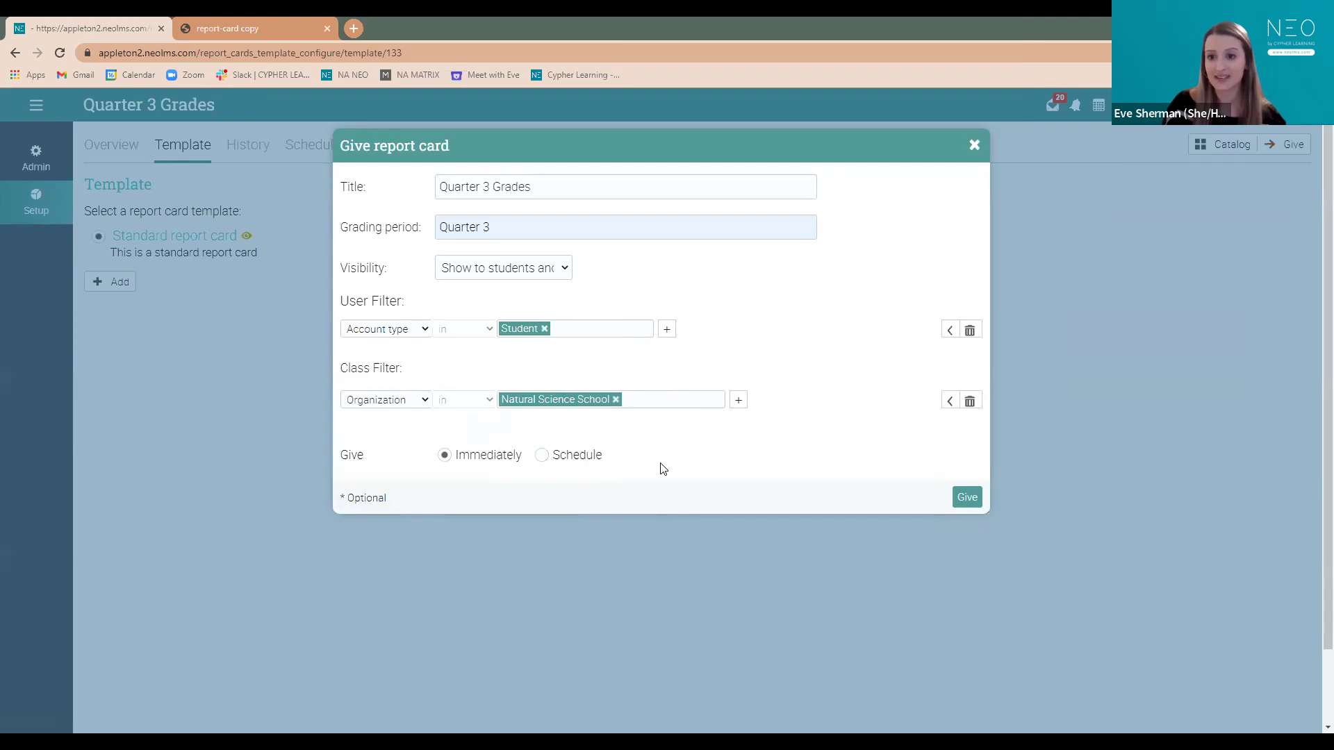
- Check the scheduling option, choose to give the report card immediately, and issue it
{"action": "left_click", "coordinate": [567, 459]}
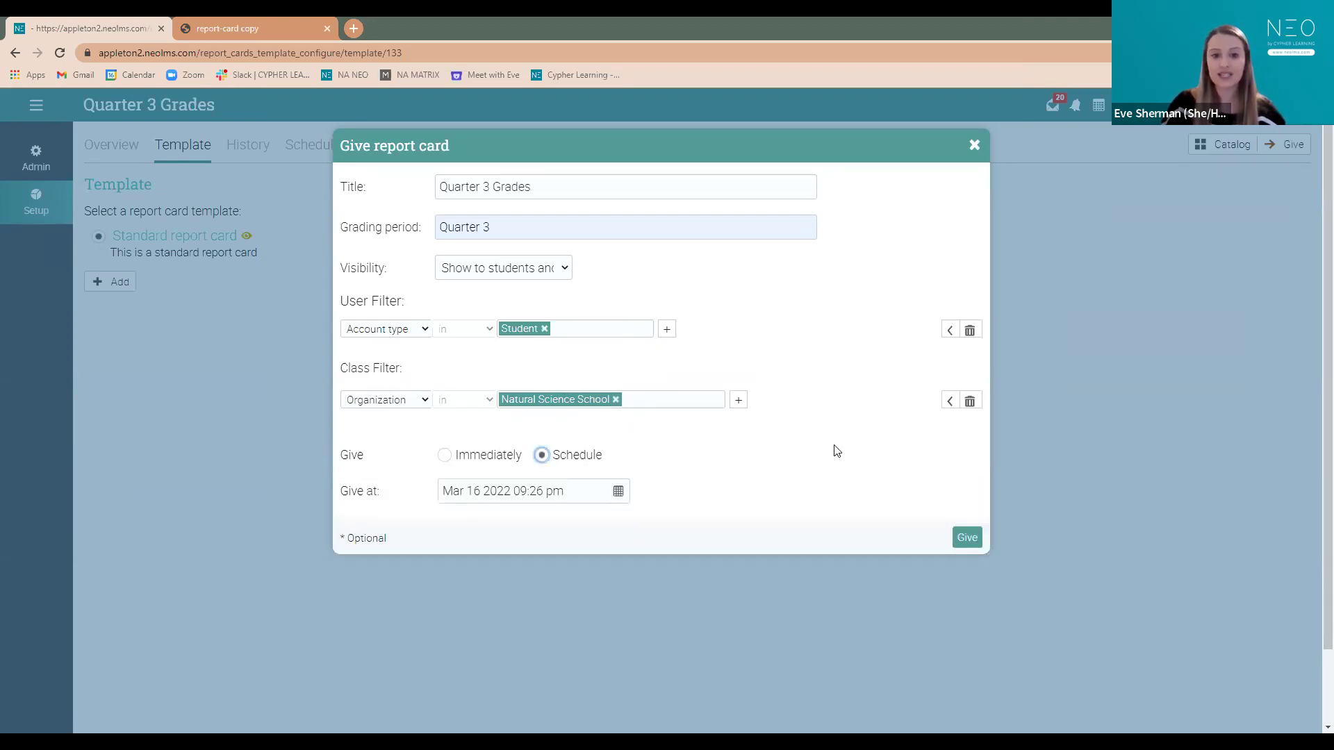
{"action": "left_click", "coordinate": [487, 463]}
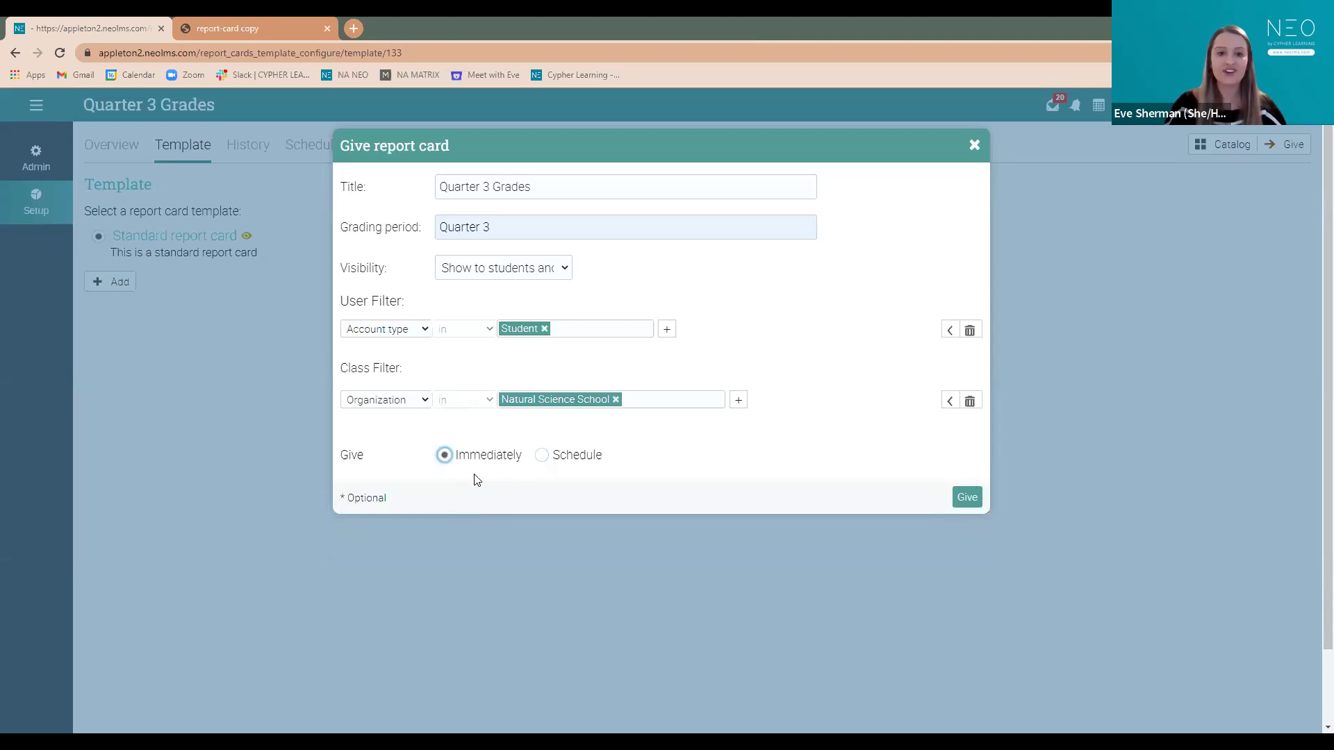
{"action": "left_click", "coordinate": [968, 499]}
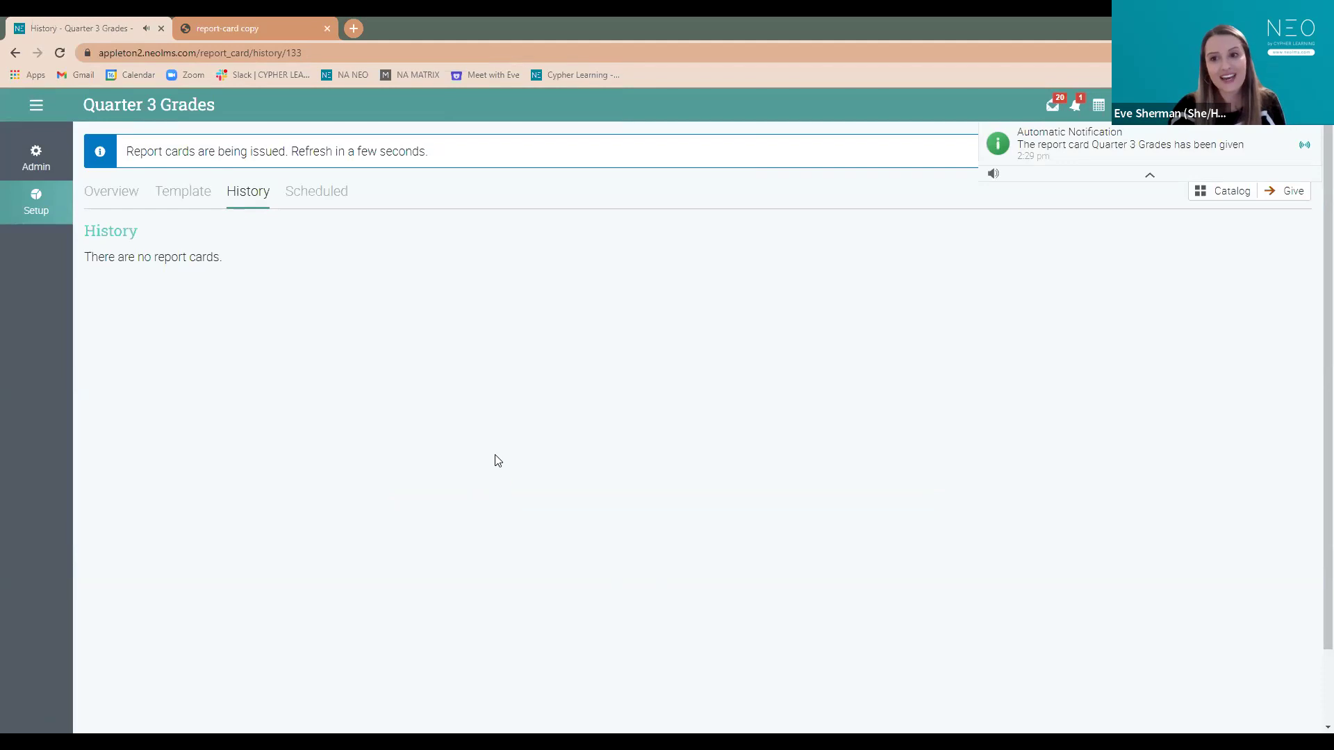
- Open the given report cards from the automatic notification and view the fourth listed student's report card PDF
{"action": "left_click", "coordinate": [1096, 145]}
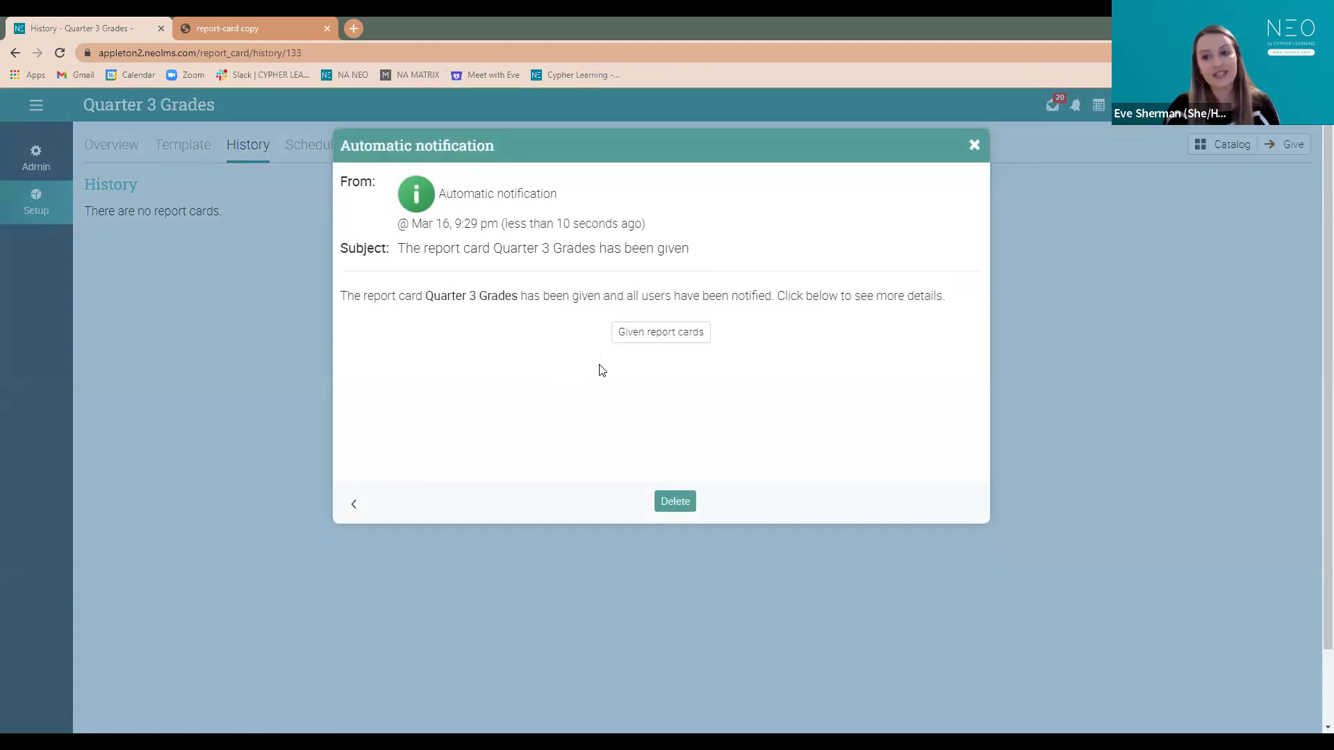
{"action": "left_click", "coordinate": [644, 333]}
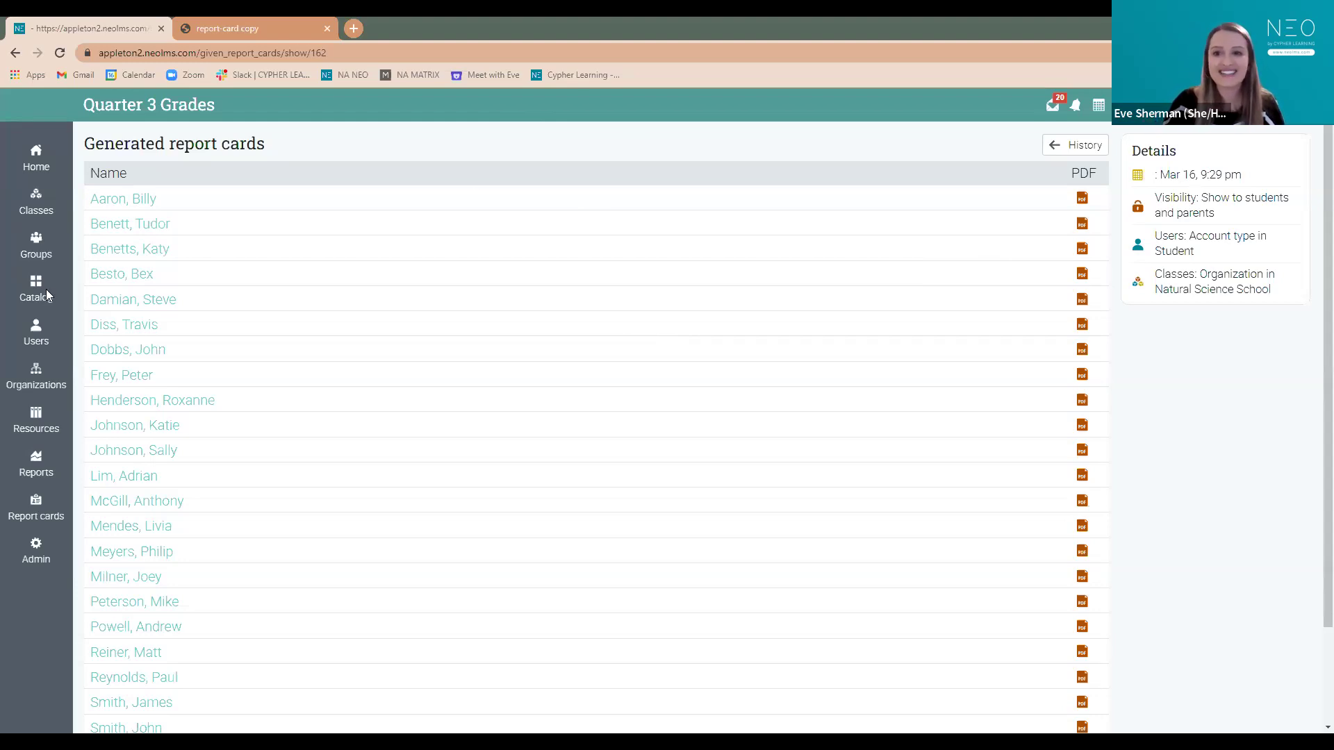
{"action": "left_click", "coordinate": [1083, 276]}
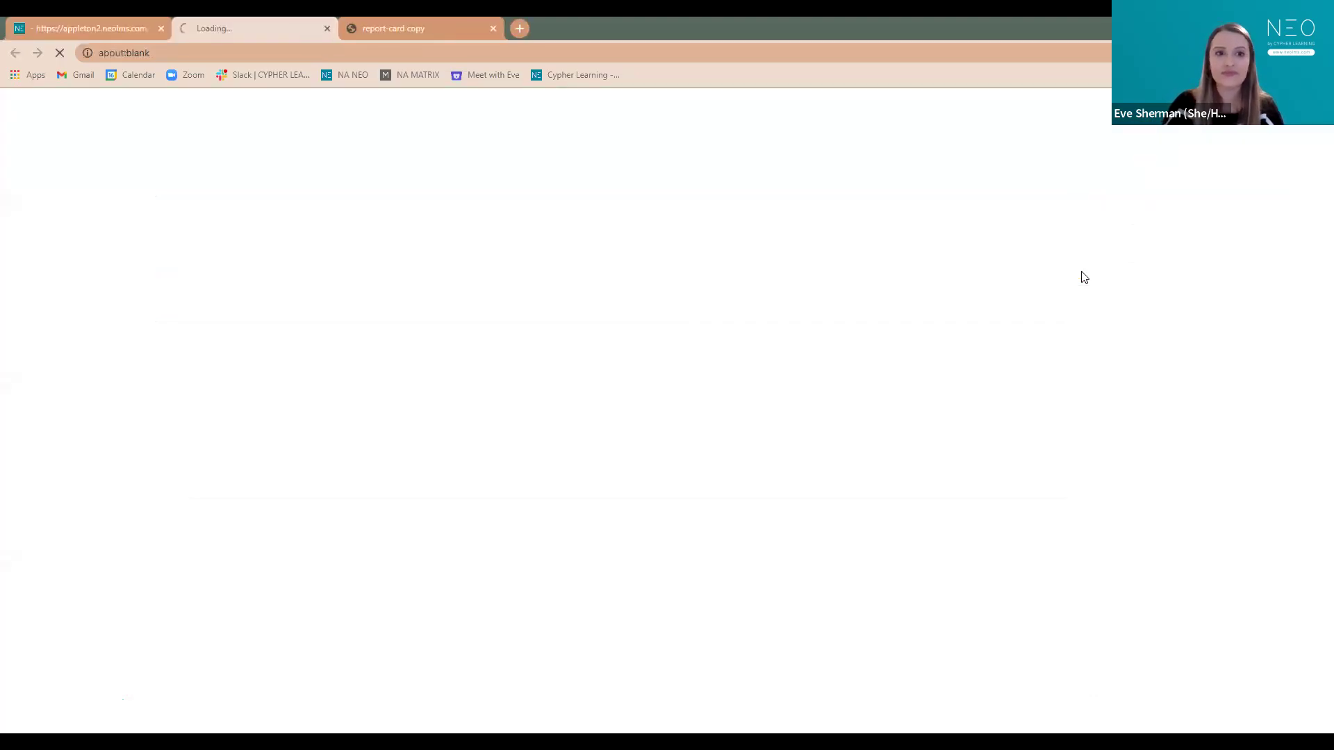
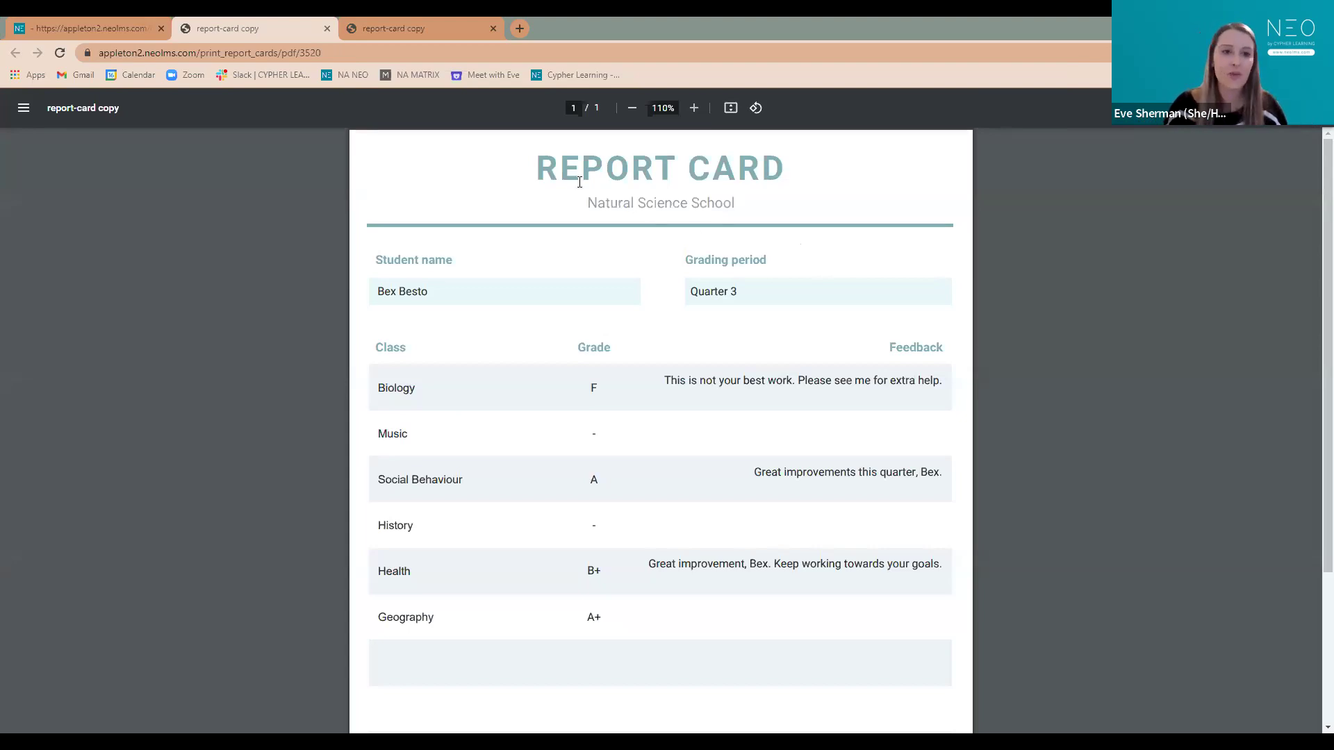
- Leave the PDF and go back from the generated report cards to the Quarter 3 Grades overview
{"action": "left_click", "coordinate": [115, 29]}
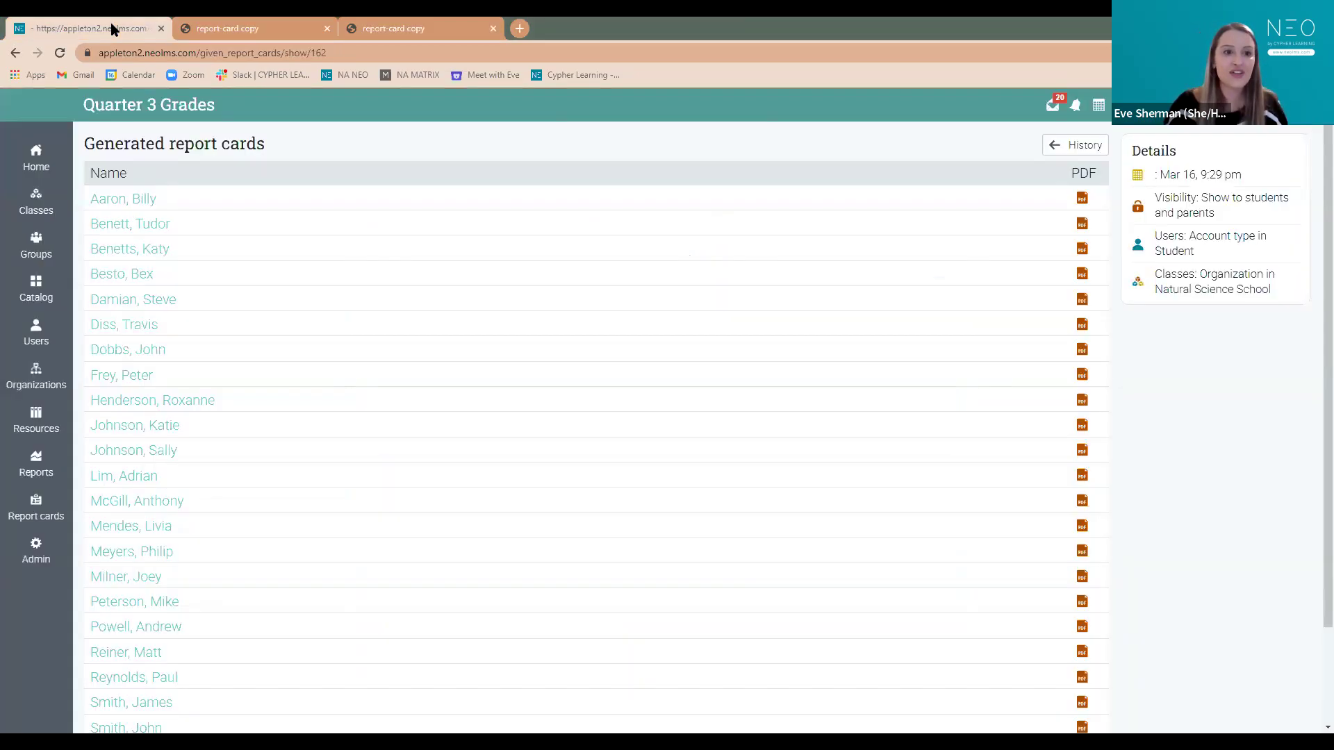
{"action": "left_click", "coordinate": [1067, 144]}
{"action": "left_click", "coordinate": [127, 147]}
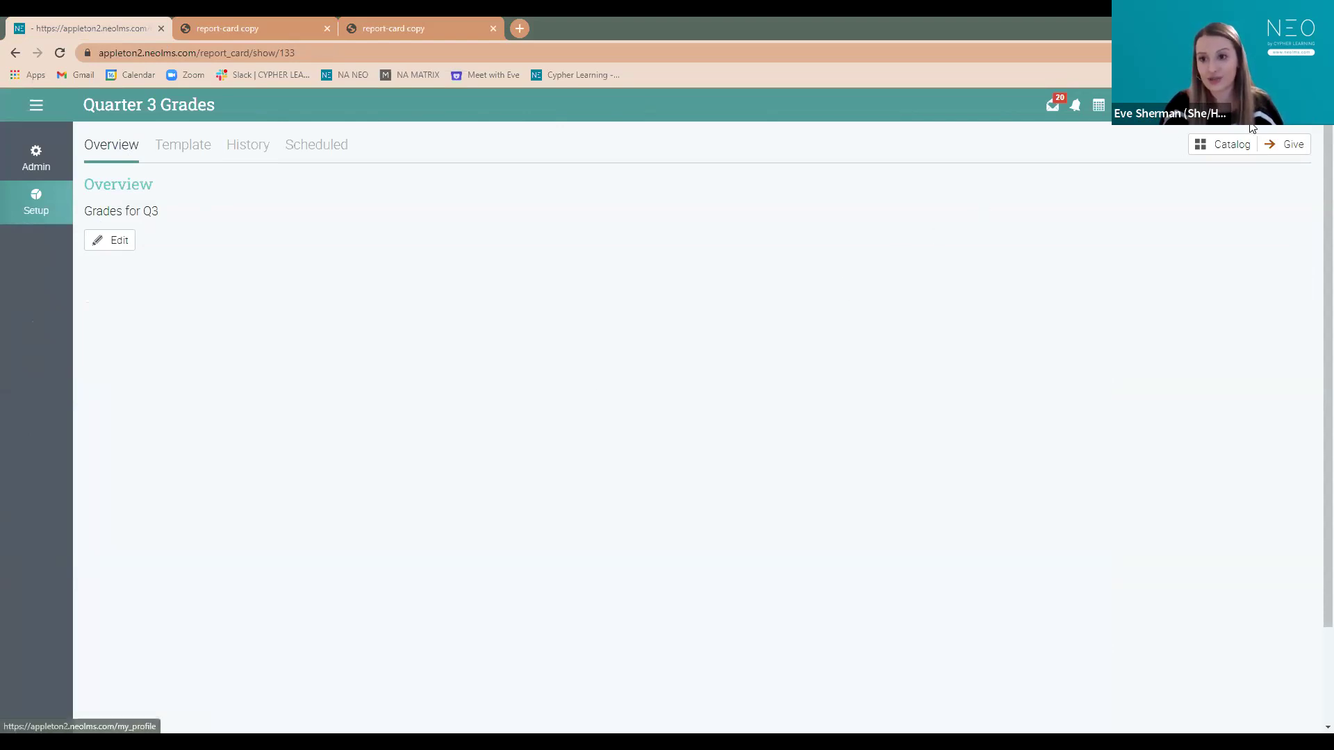
- Add a report card named Test with the description Test to the report card catalog
{"action": "left_click", "coordinate": [1229, 146]}
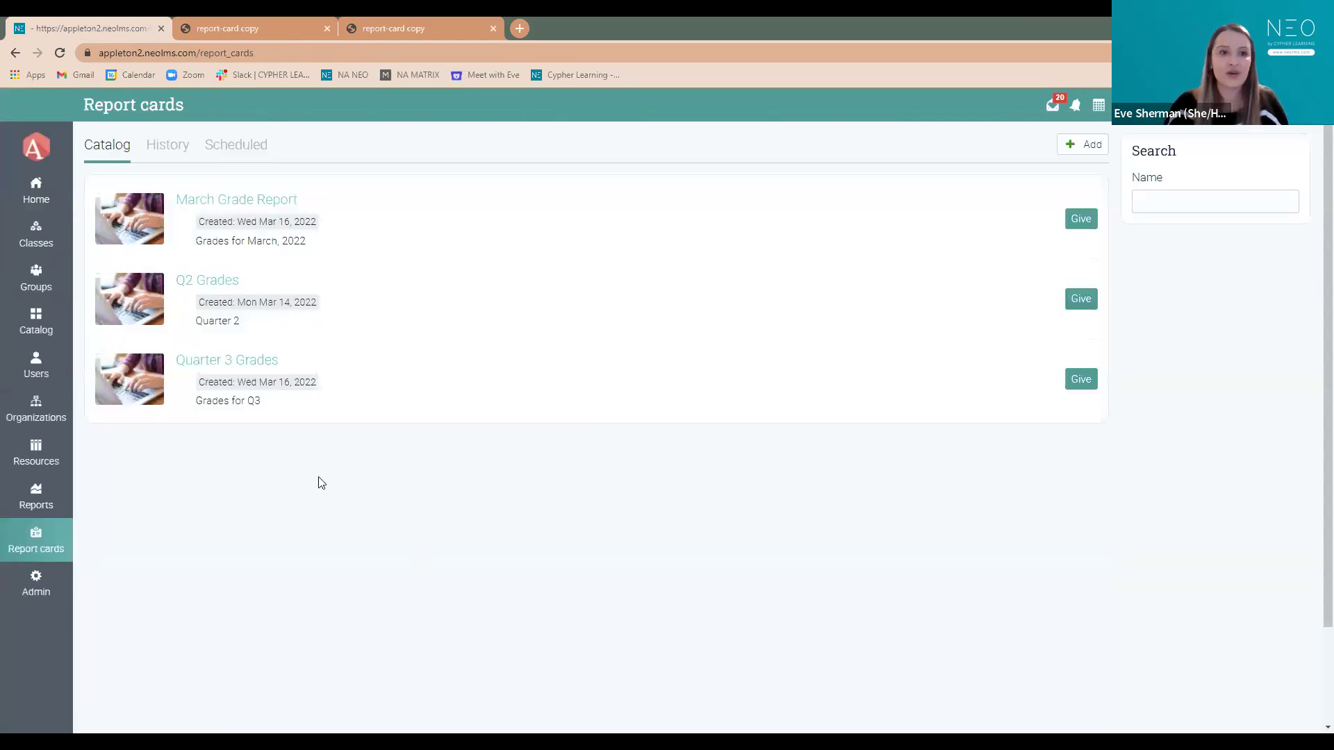
{"action": "left_click", "coordinate": [1087, 143]}
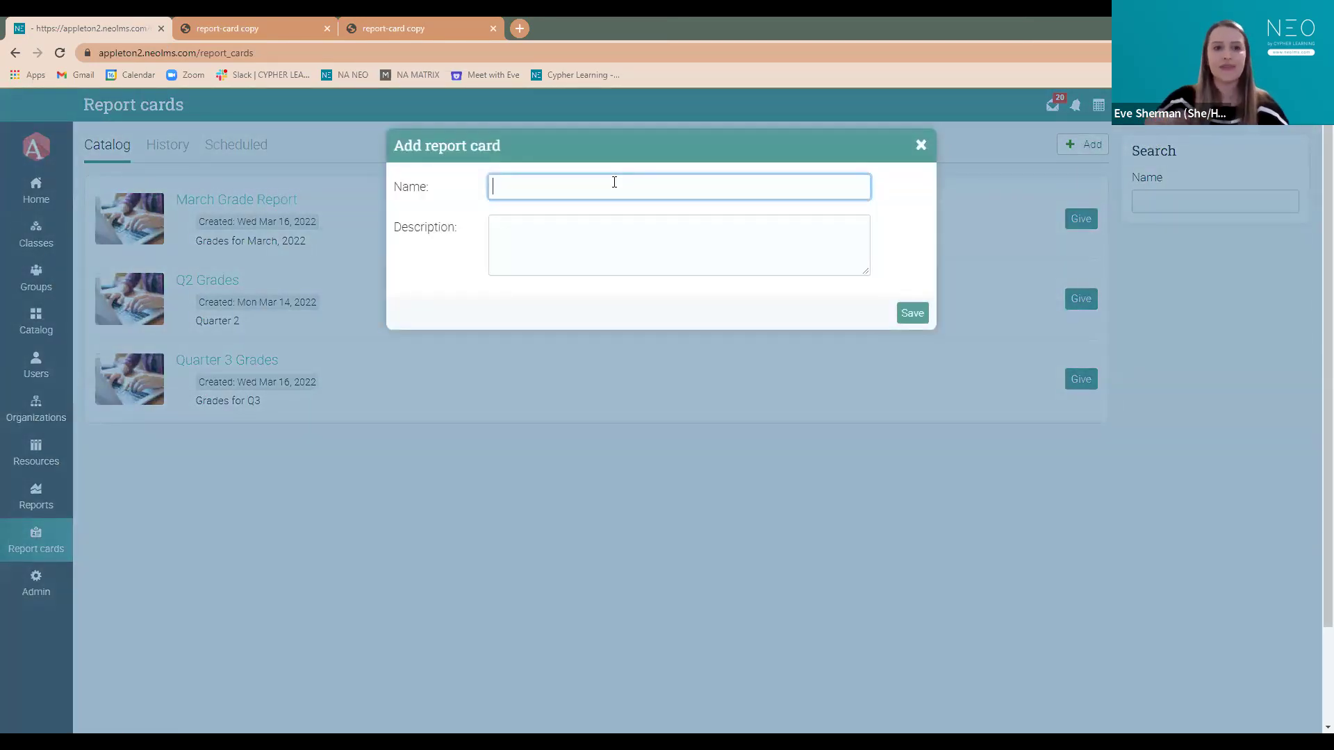
{"action": "type", "text": "Test"}
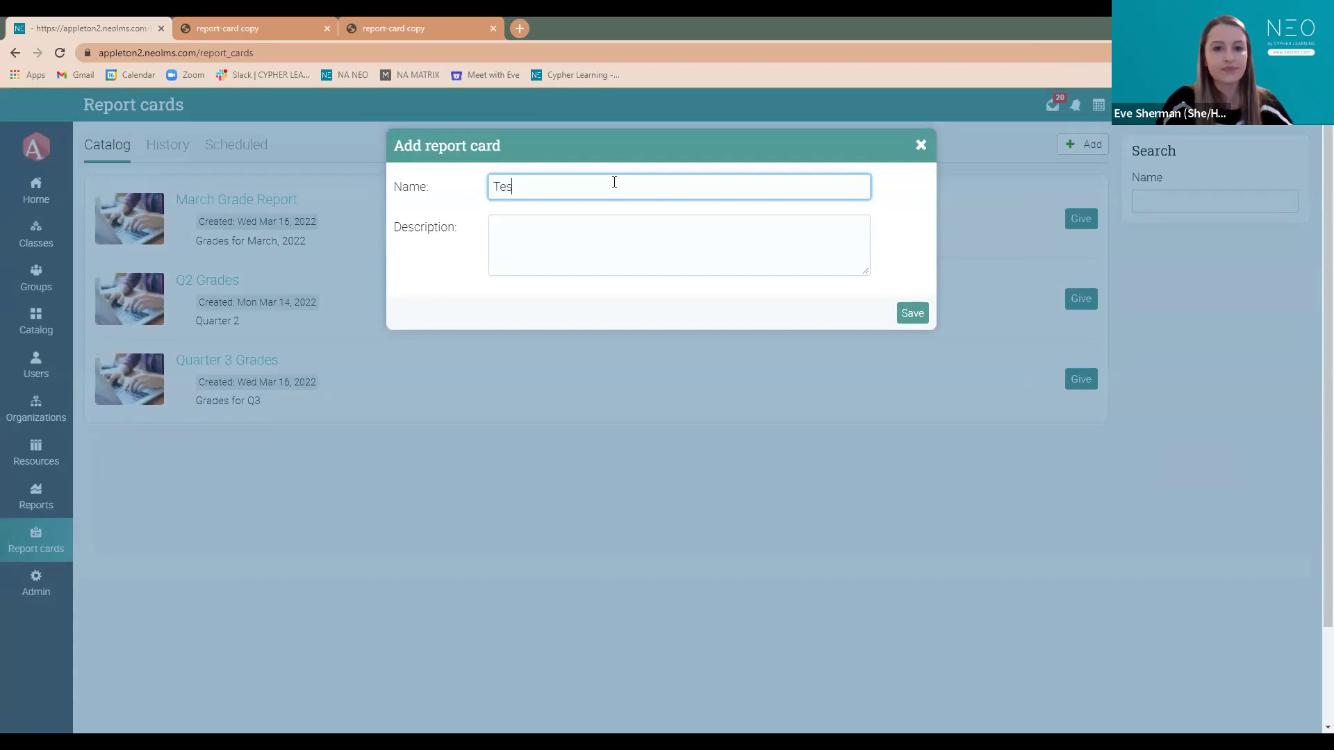
{"action": "left_click", "coordinate": [597, 249]}
{"action": "type", "text": "Test"}
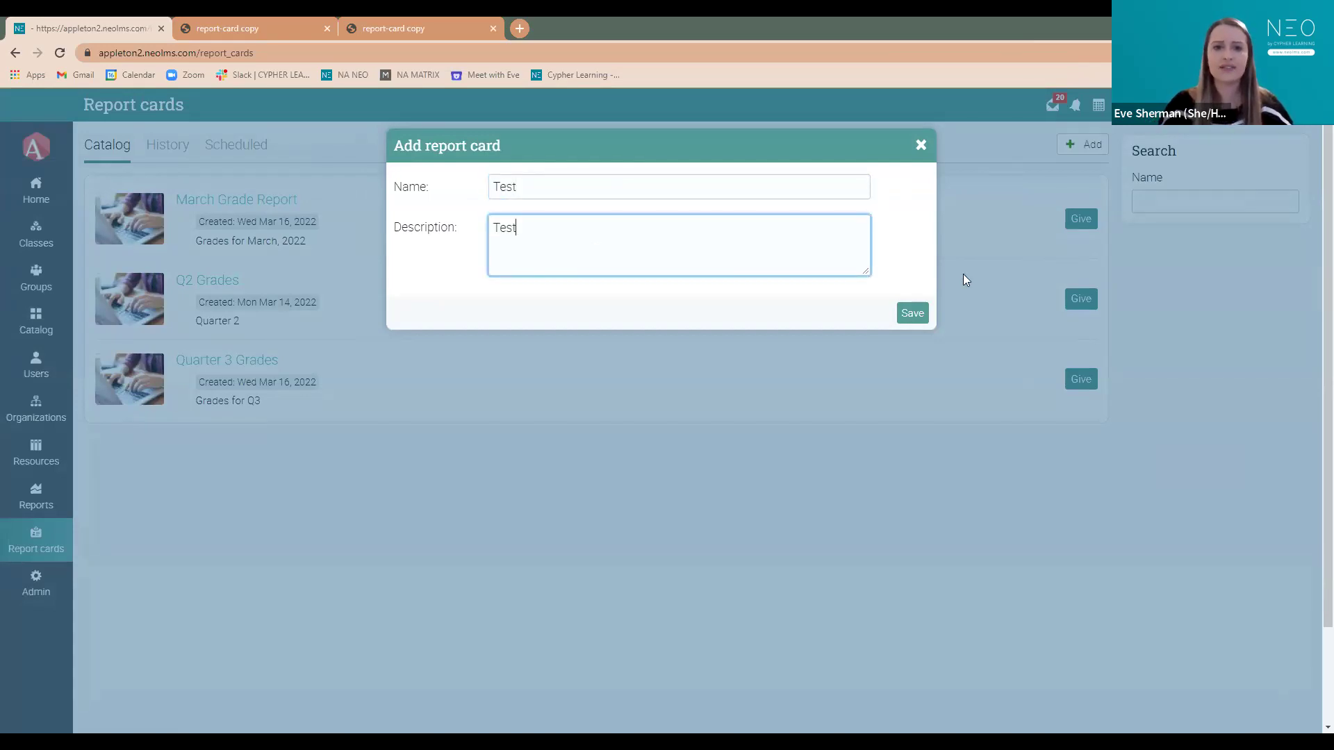
{"action": "left_click", "coordinate": [912, 313]}
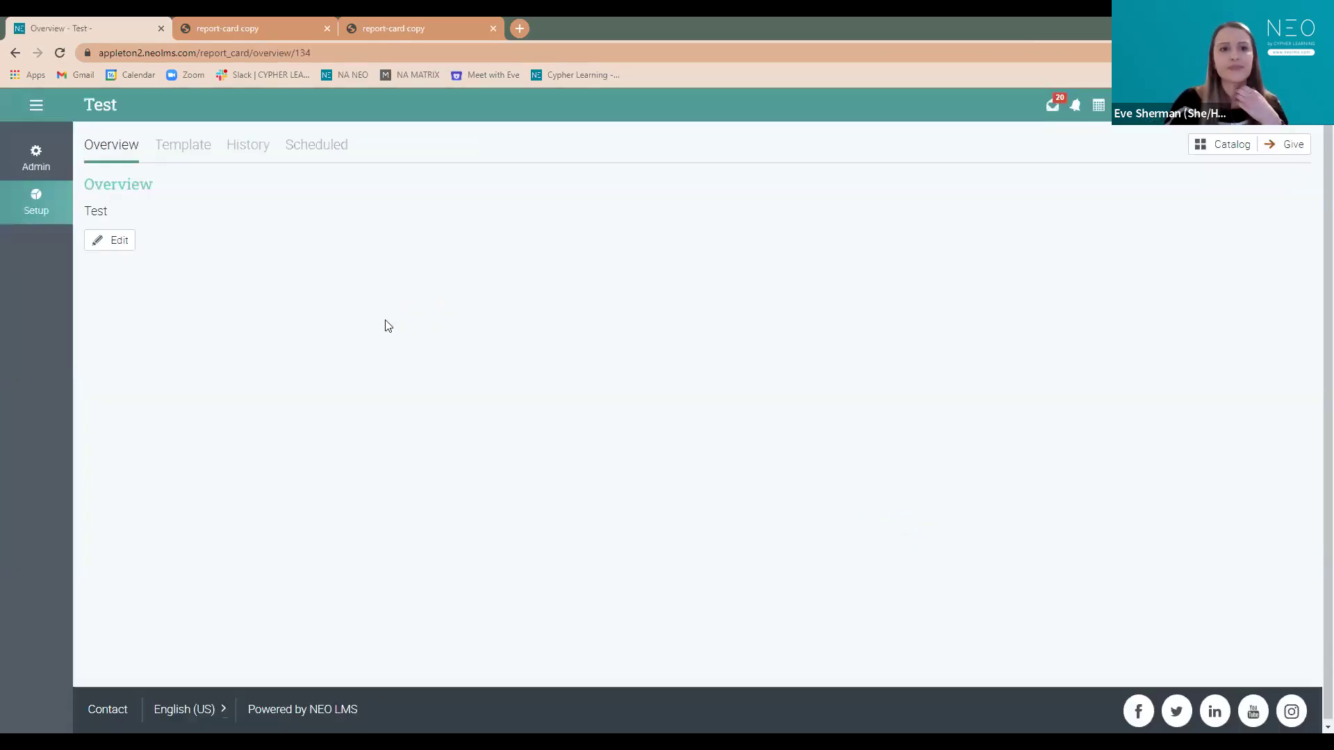
- Look up the available fields for custom templates of the Test report card and preview the Standard report card template
{"action": "left_click", "coordinate": [182, 149]}
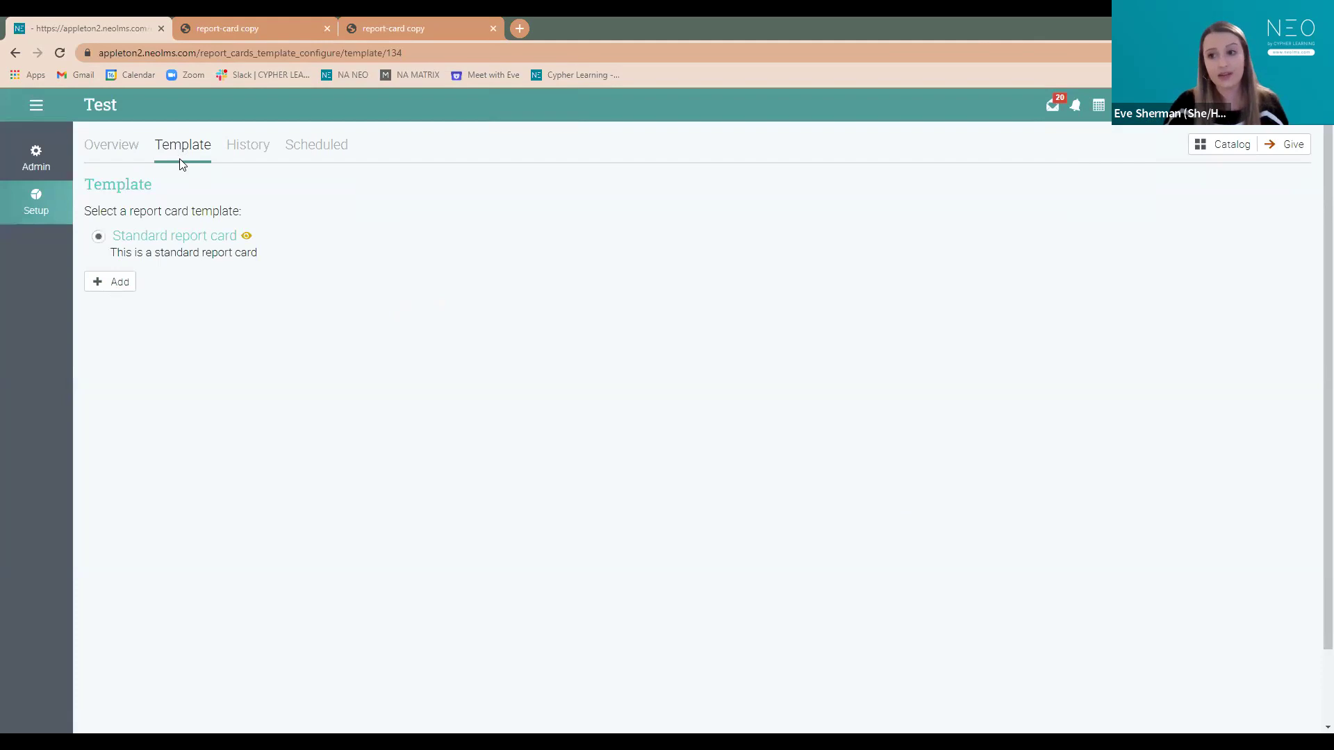
{"action": "left_click", "coordinate": [118, 285]}
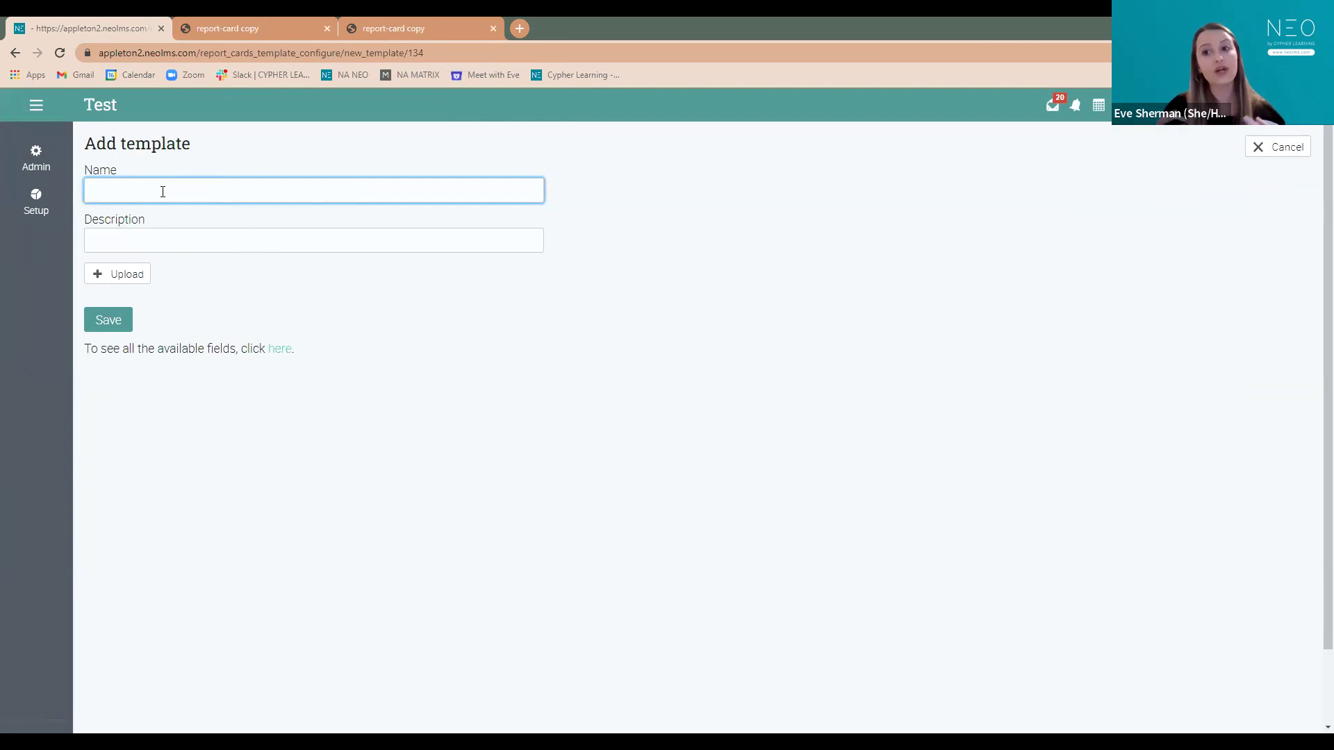
{"action": "left_click", "coordinate": [280, 349]}
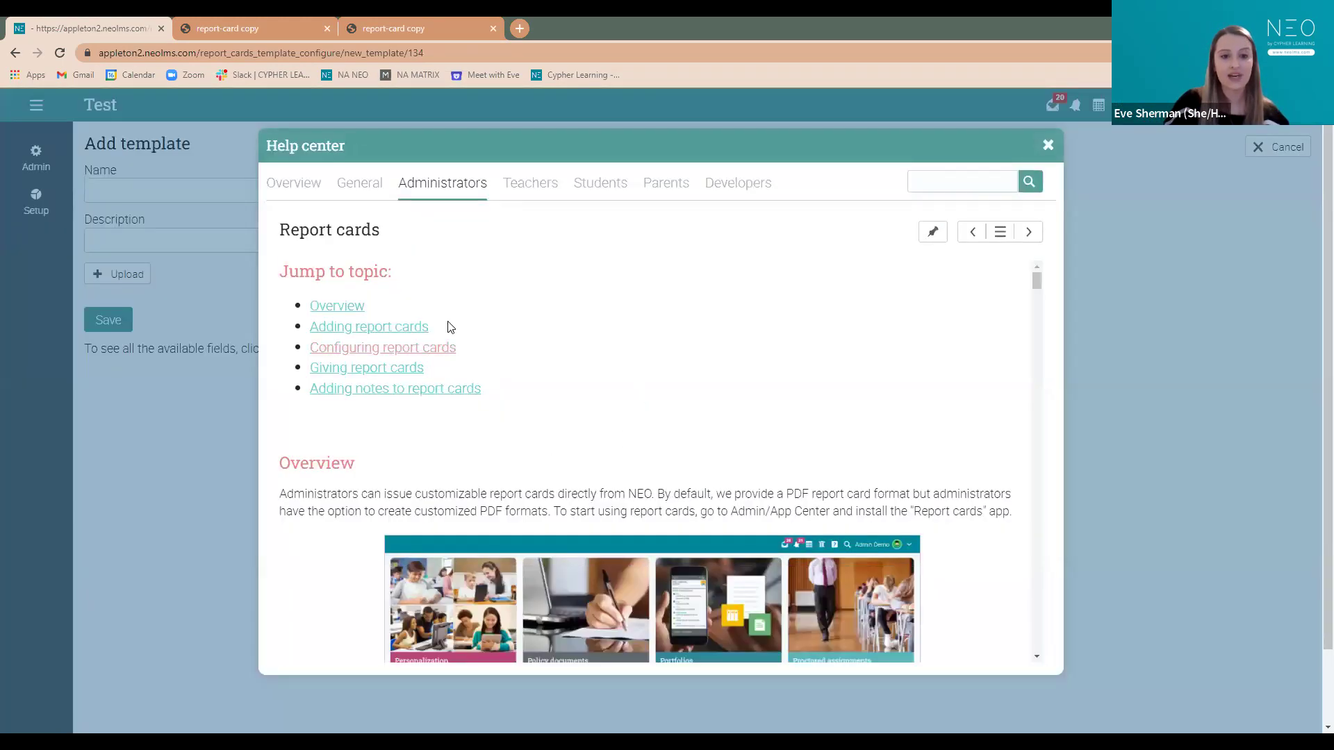
{"action": "scroll", "coordinate": [639, 264], "scroll_direction": "down", "scroll_amount": 1}
{"action": "scroll", "coordinate": [540, 223], "scroll_direction": "down", "scroll_amount": 2}
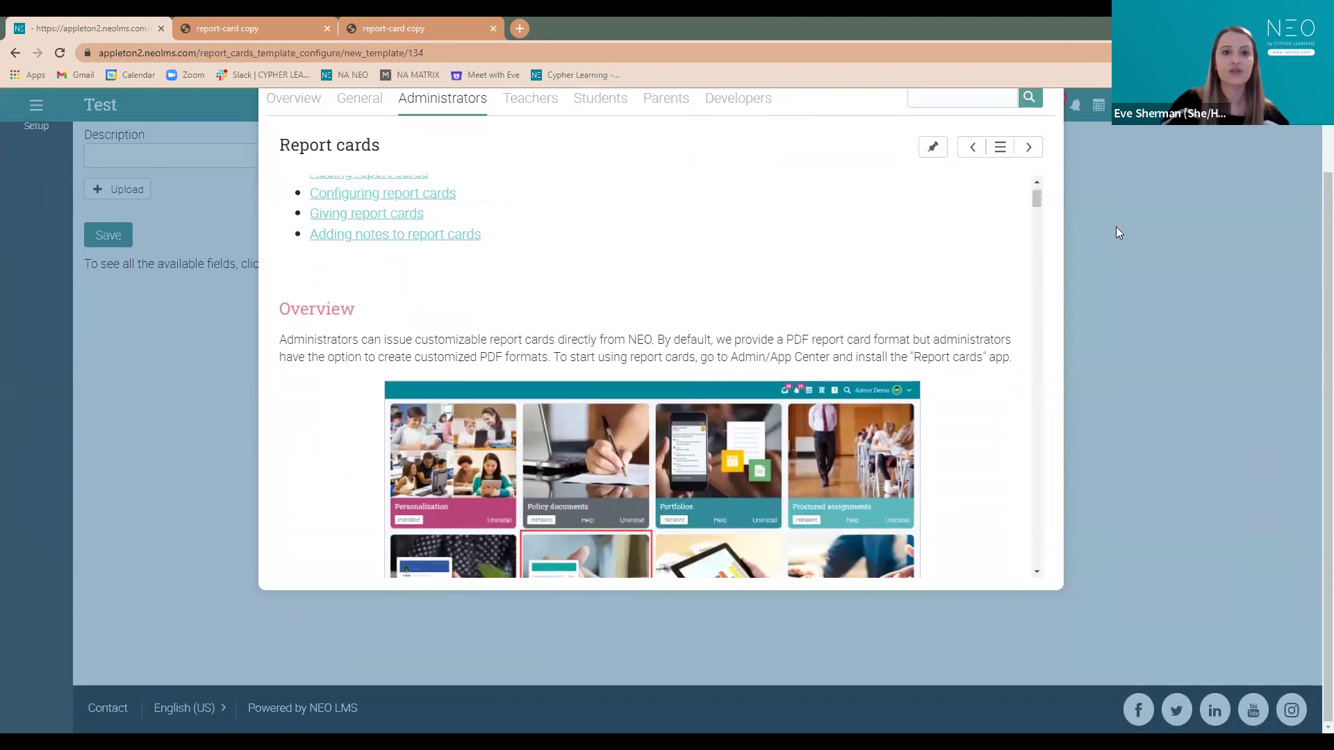
{"action": "left_click_drag", "start_coordinate": [1044, 205], "coordinate": [1073, 324]}
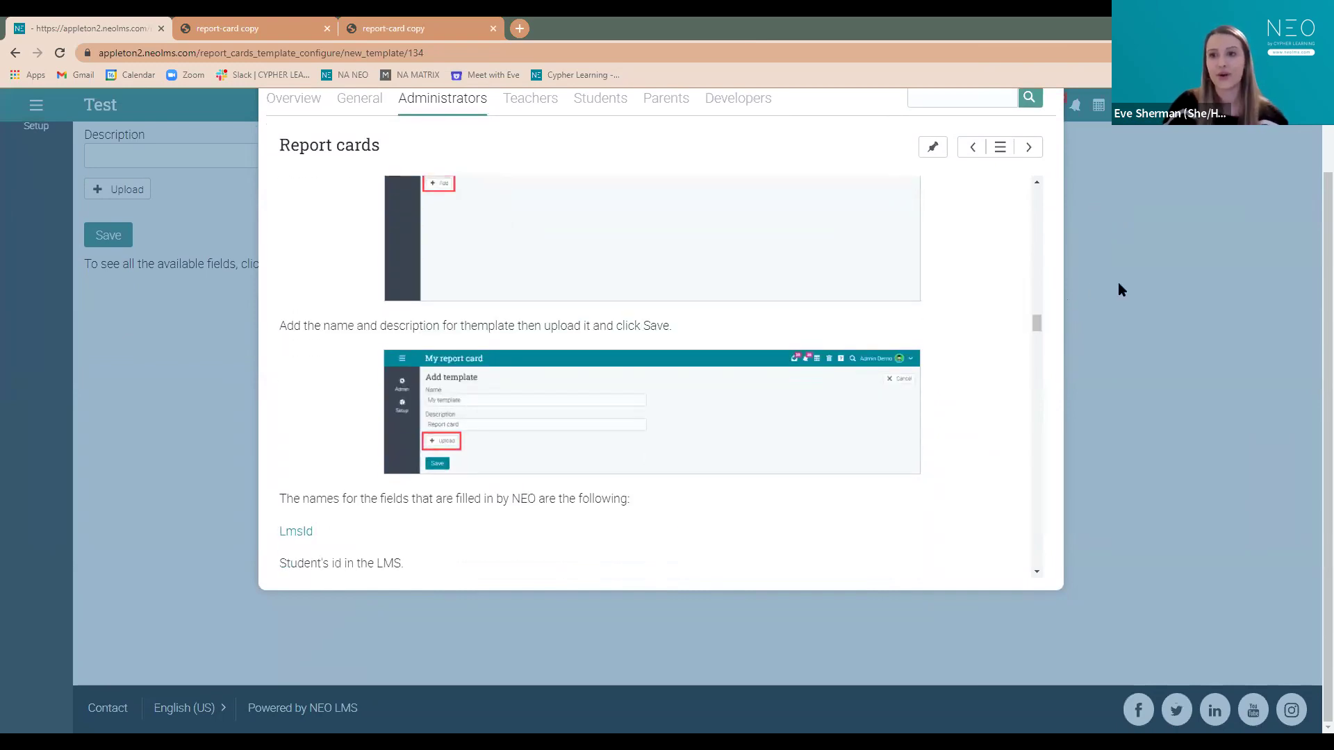
{"action": "left_click", "coordinate": [1148, 154]}
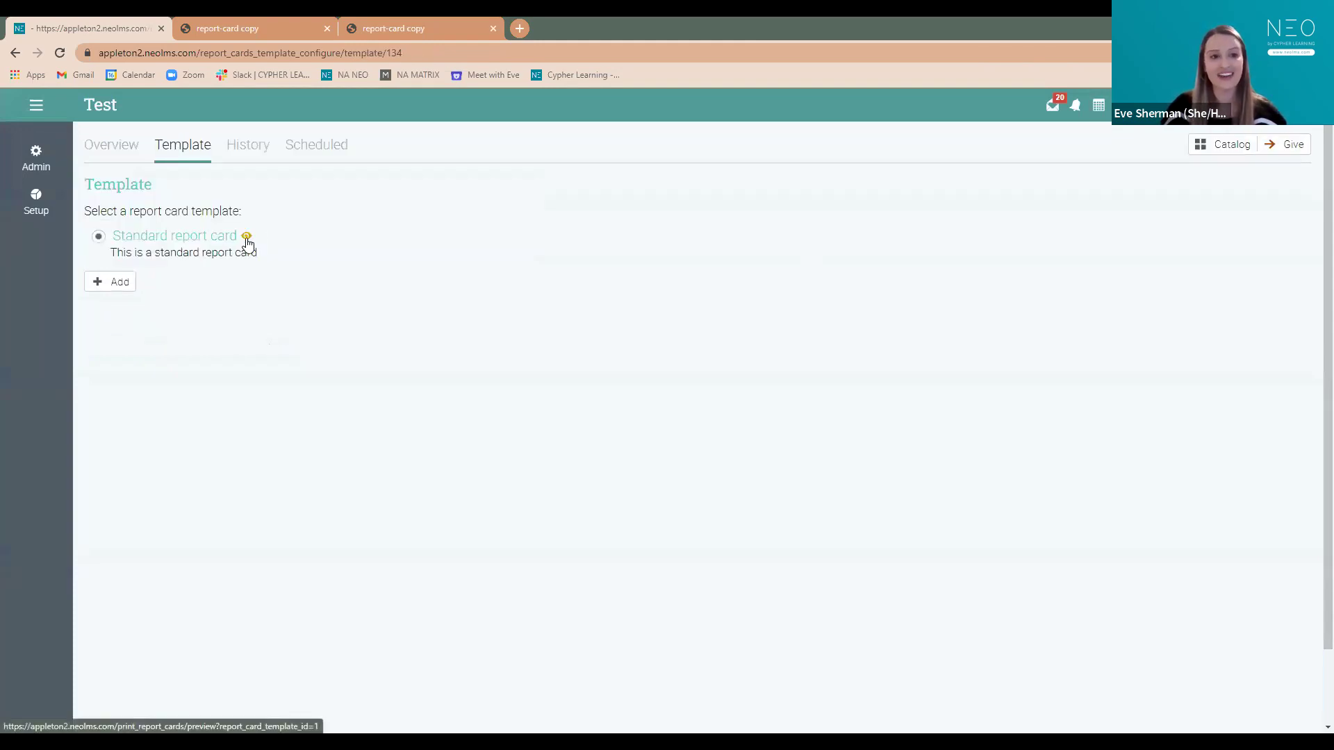
{"action": "left_click", "coordinate": [247, 237]}
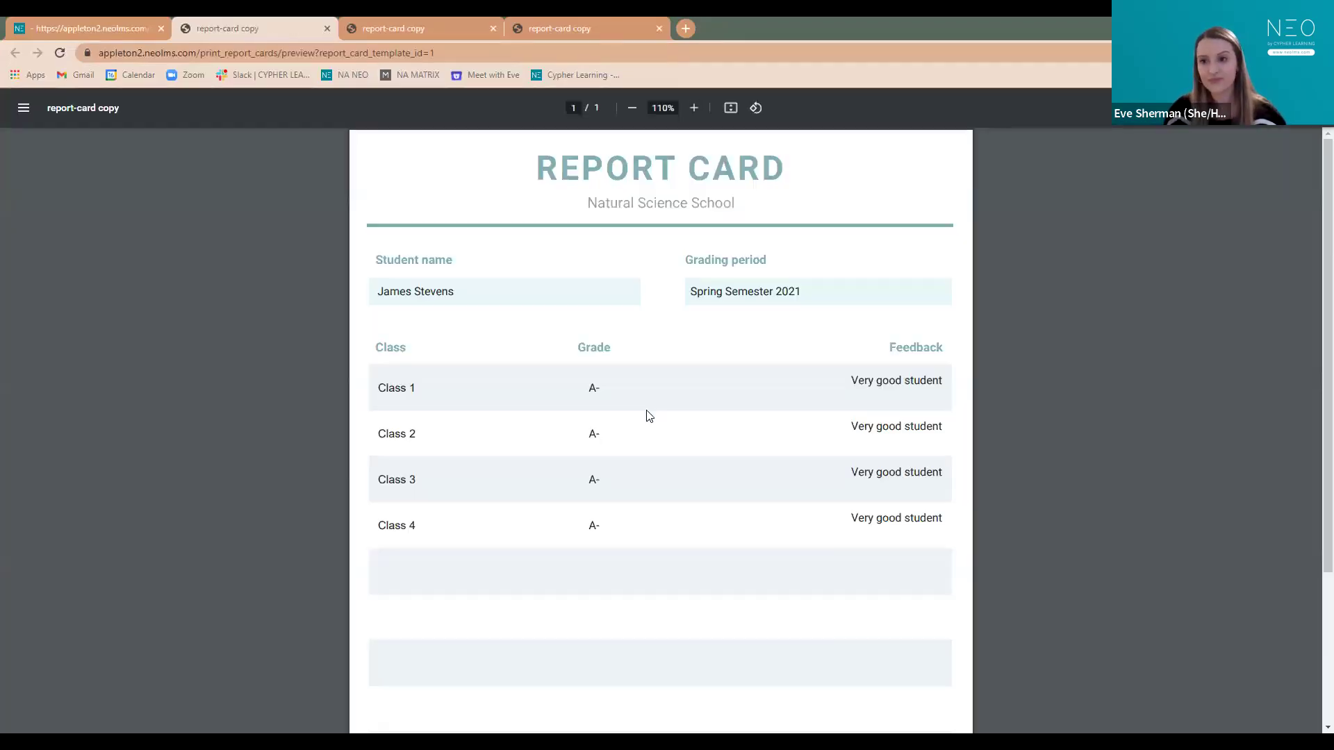
{"action": "left_click", "coordinate": [327, 27]}
- Look over the site's main areas and Admin settings, and open the App center
{"action": "left_click", "coordinate": [36, 105]}
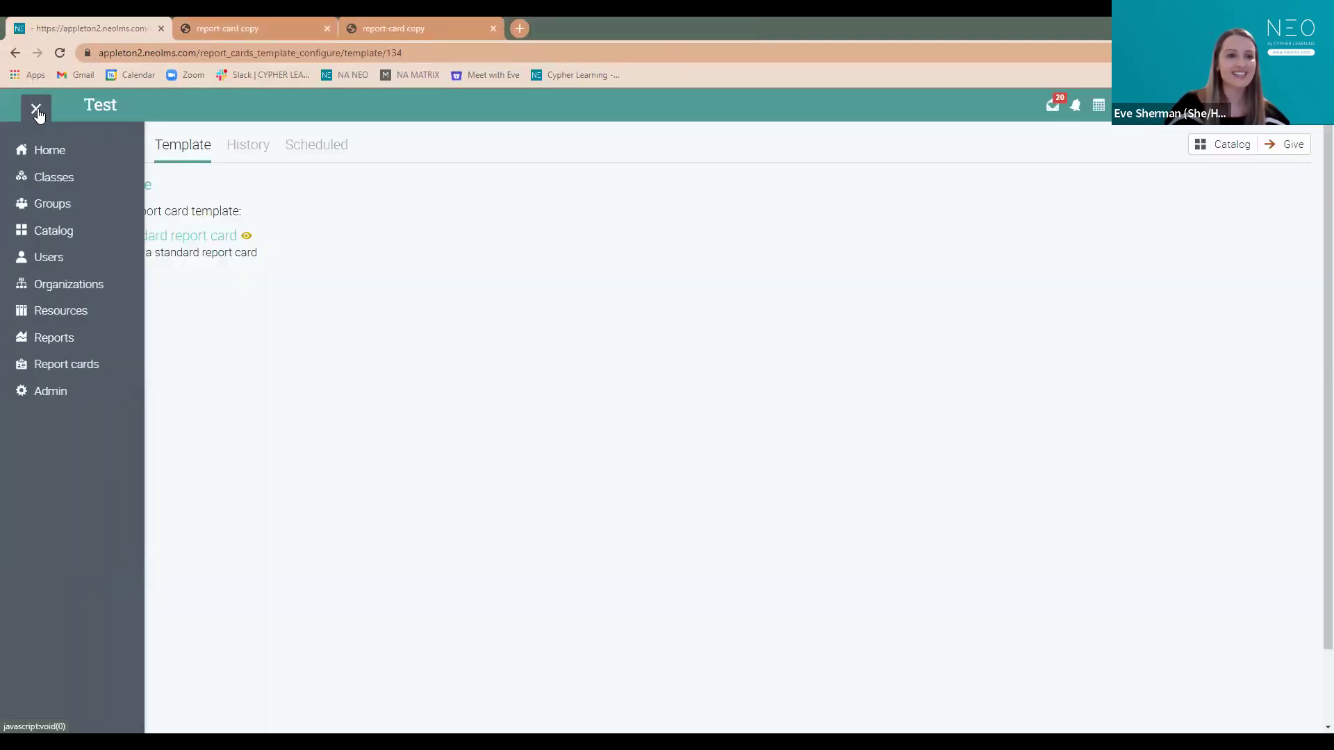
{"action": "mouse_move", "coordinate": [55, 150]}
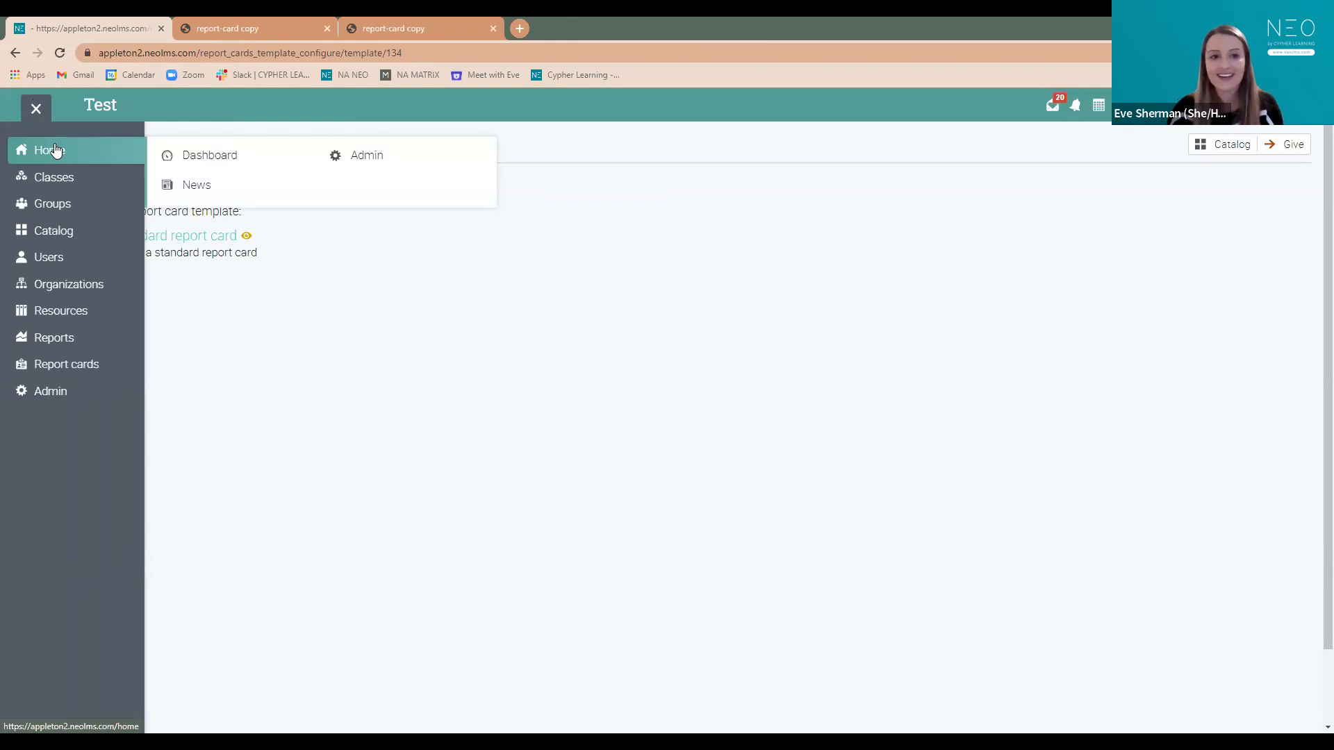
{"action": "mouse_move", "coordinate": [65, 395]}
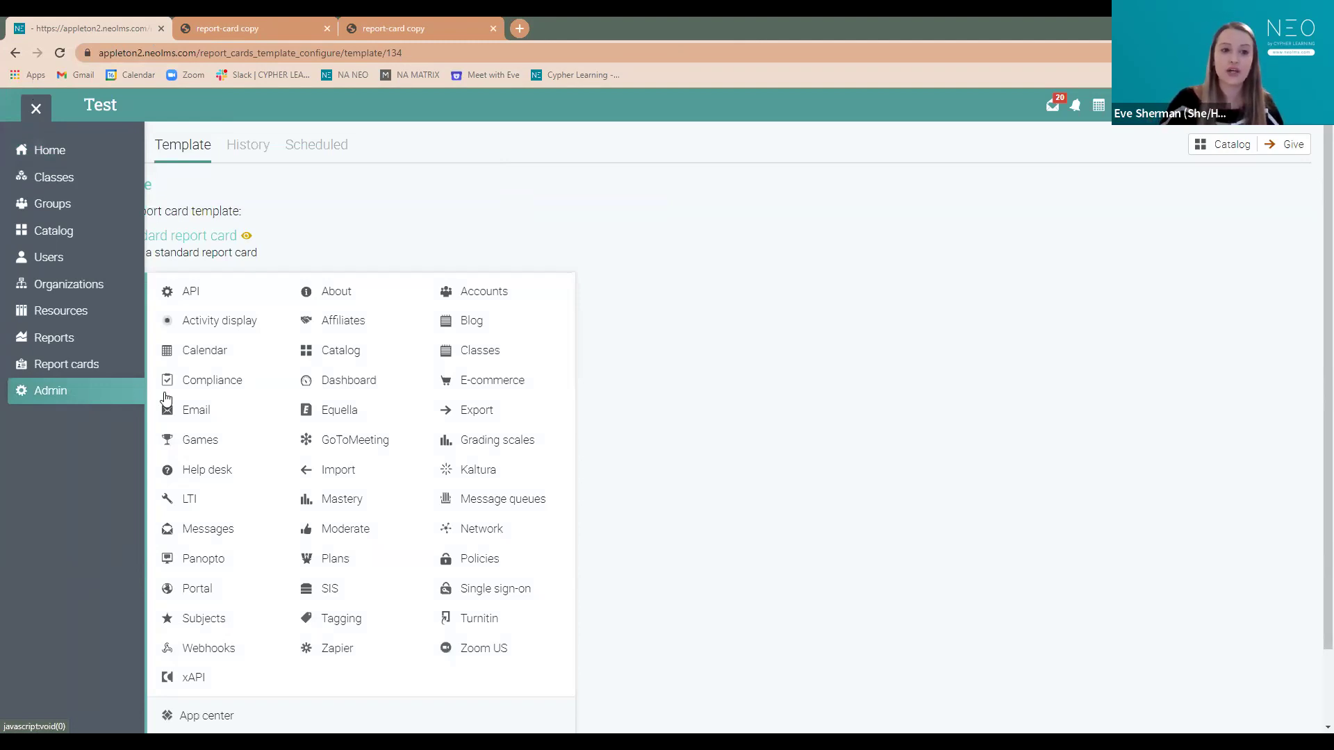
{"action": "left_click", "coordinate": [196, 717]}
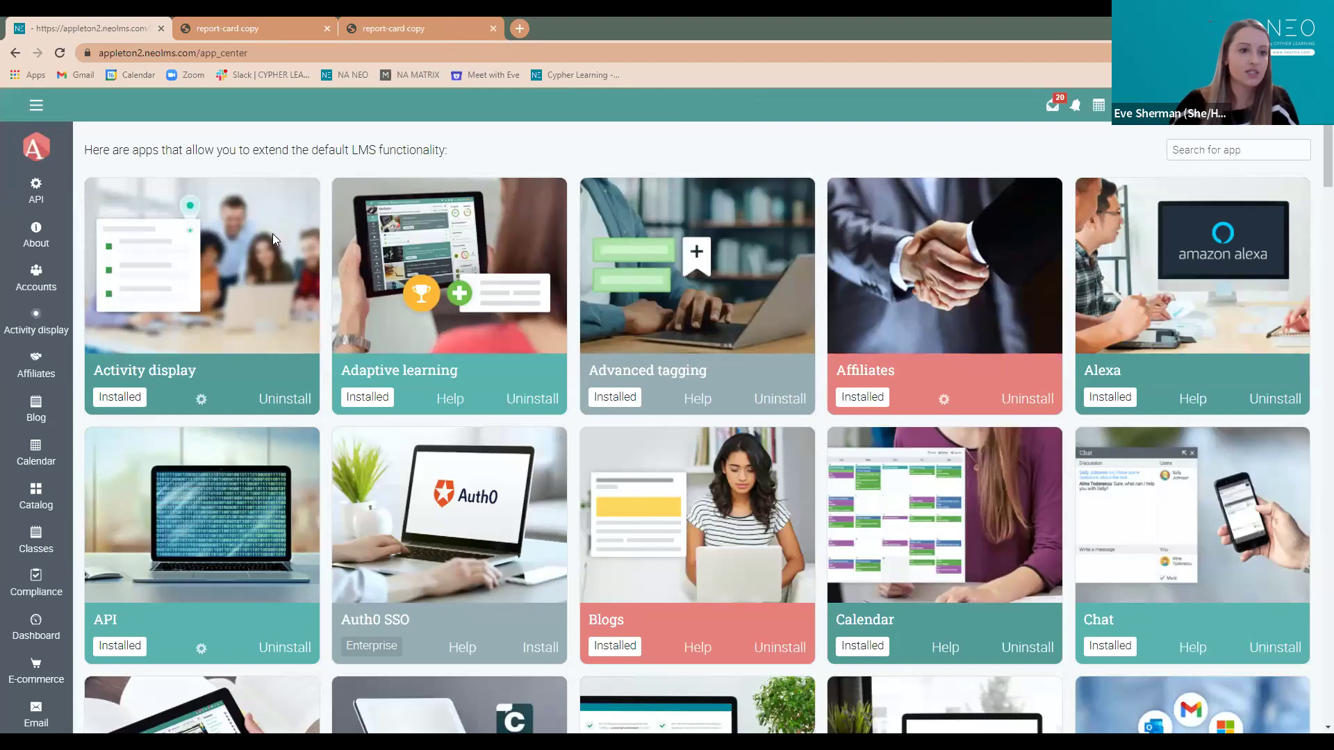
- Open the Tagging administration page and start a new tag group named Reading Level
{"action": "left_click", "coordinate": [36, 105]}
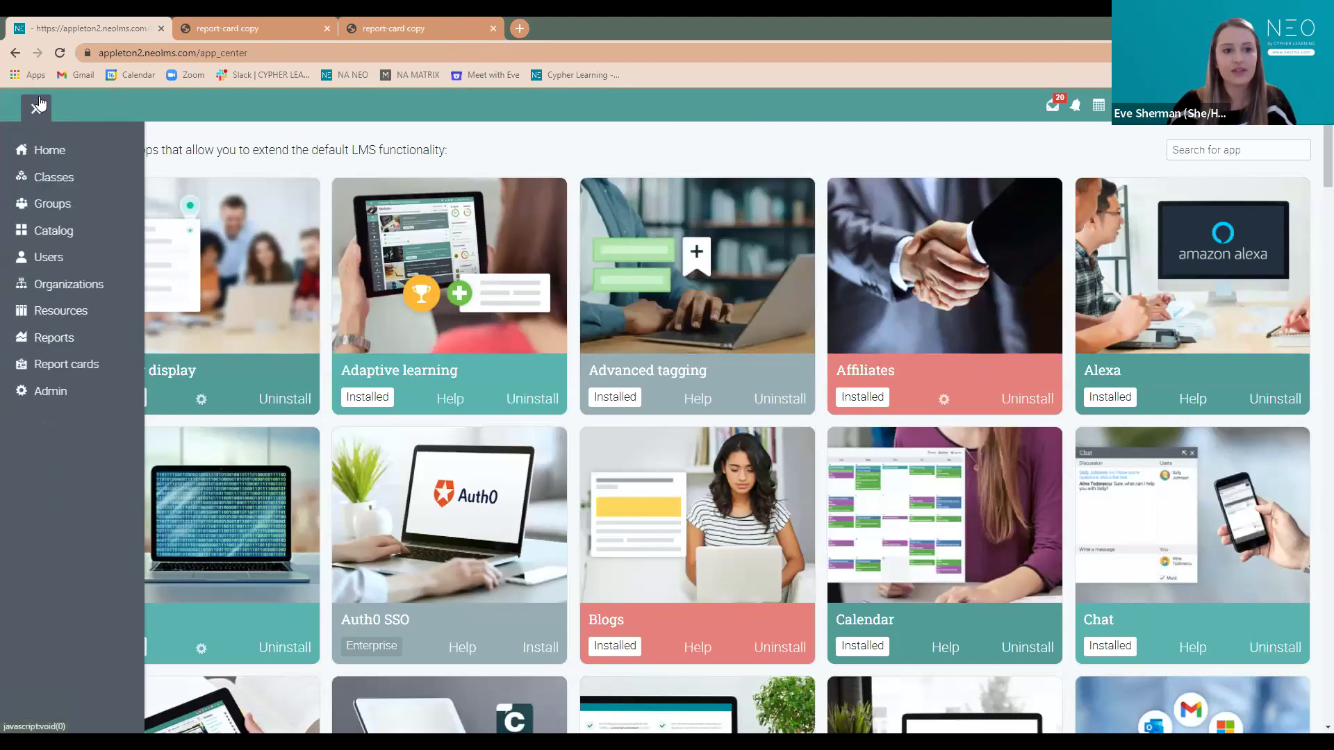
{"action": "left_click", "coordinate": [69, 394]}
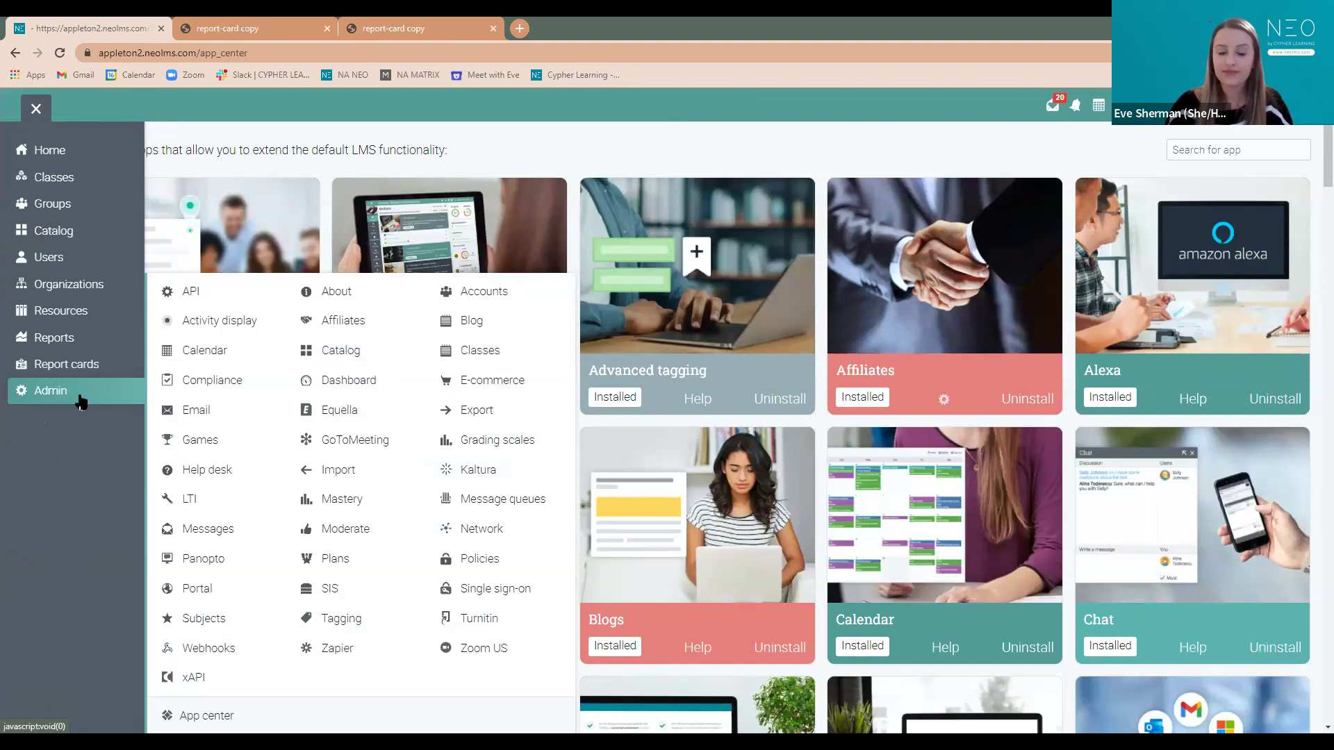
{"action": "left_click", "coordinate": [348, 619]}
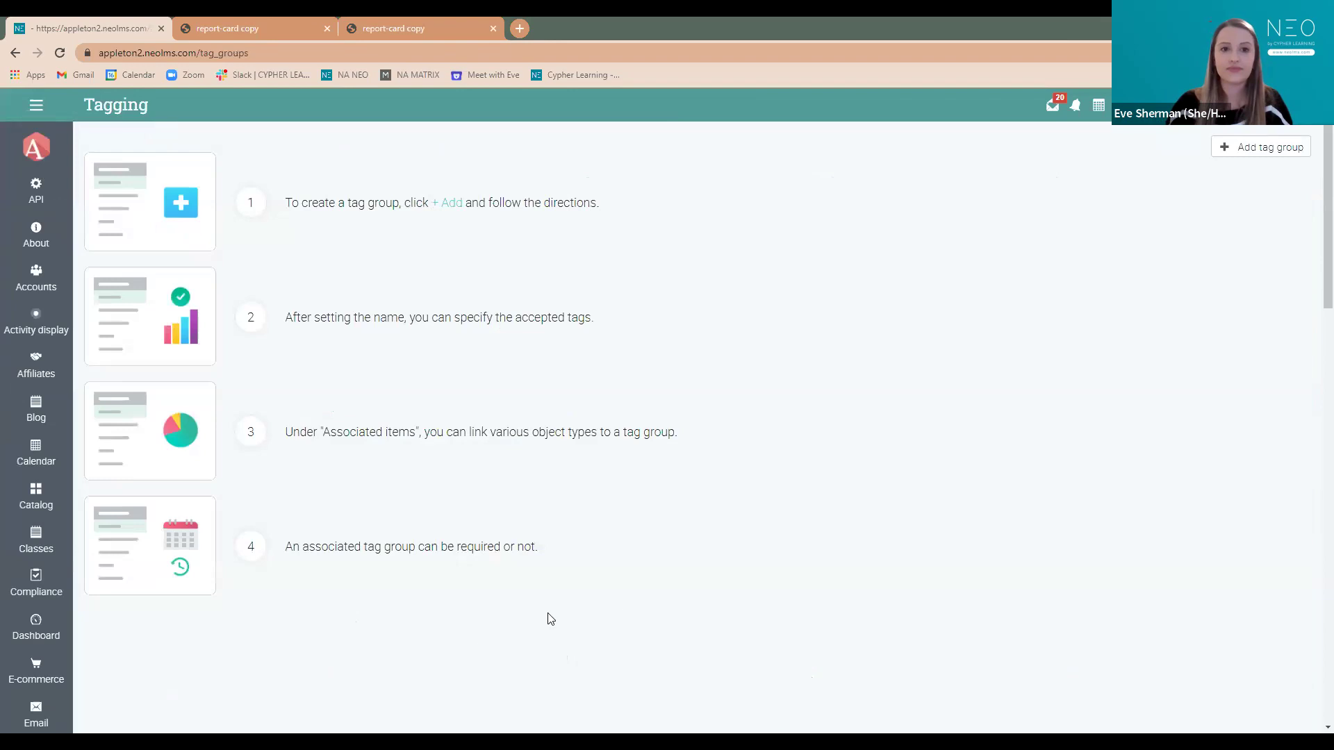
{"action": "left_click", "coordinate": [1282, 152]}
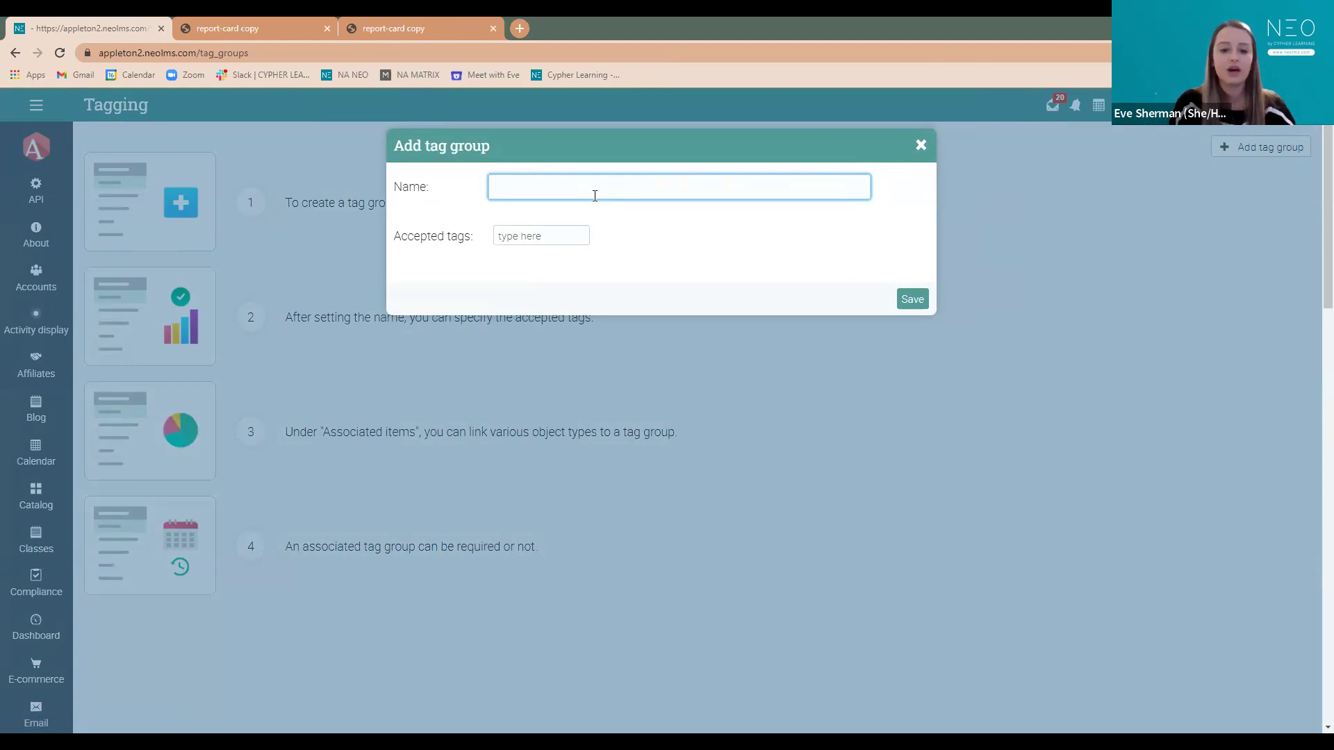
{"action": "type", "text": "Reading Level"}
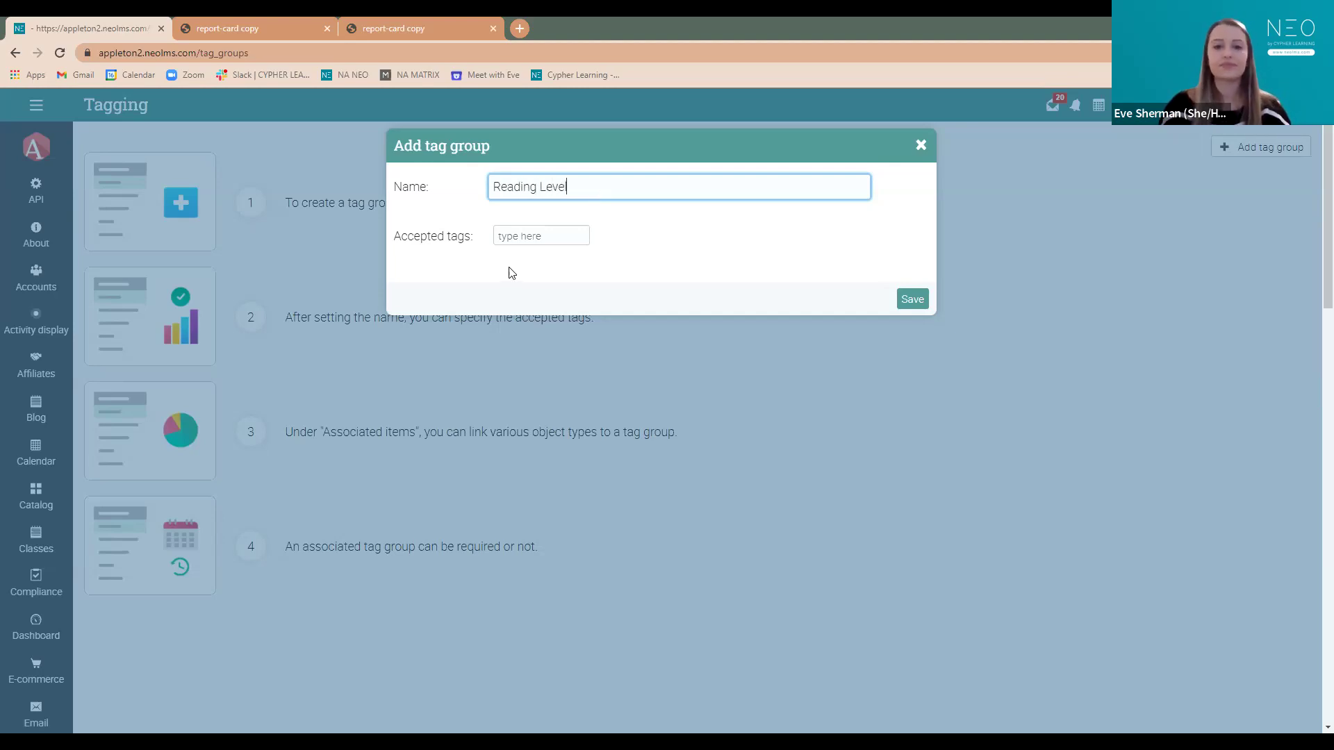
- Enter Low, Medium and High as the Reading Level group's accepted tags and save the tag group
{"action": "left_click", "coordinate": [544, 237]}
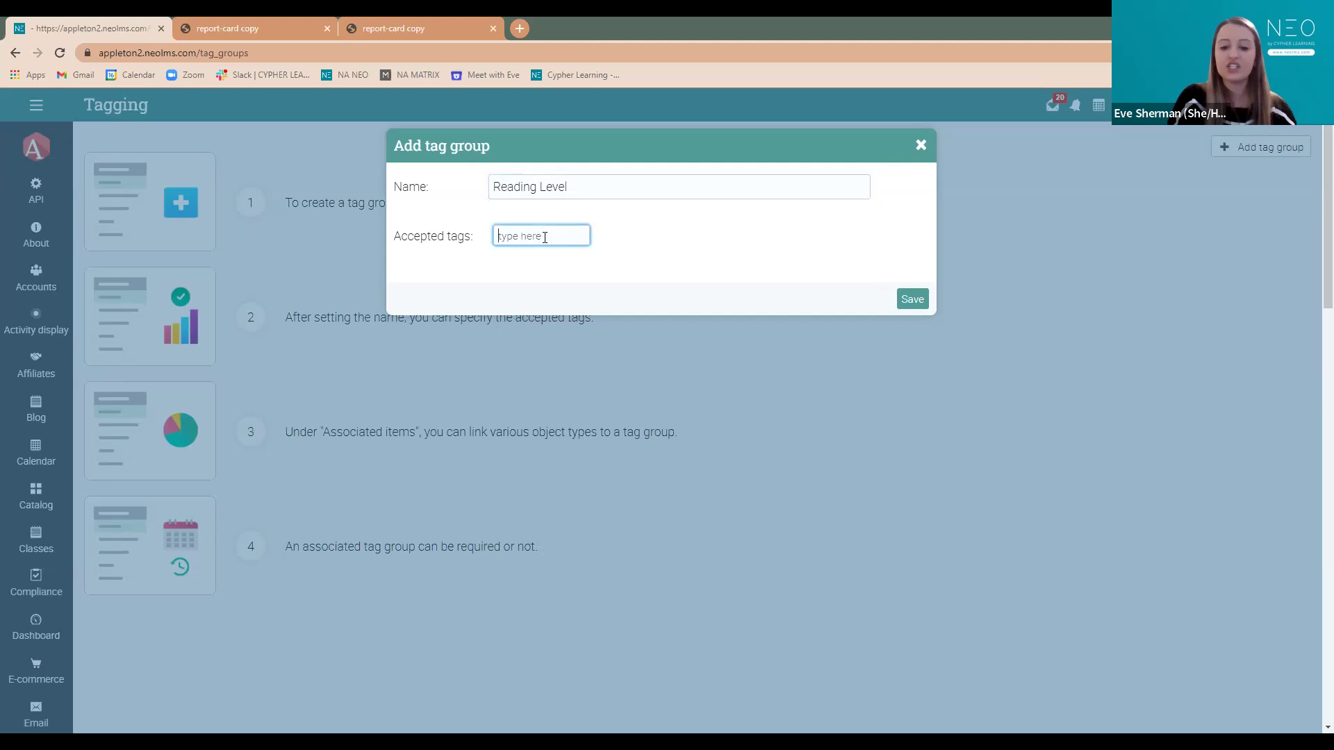
{"action": "type", "text": "L"}
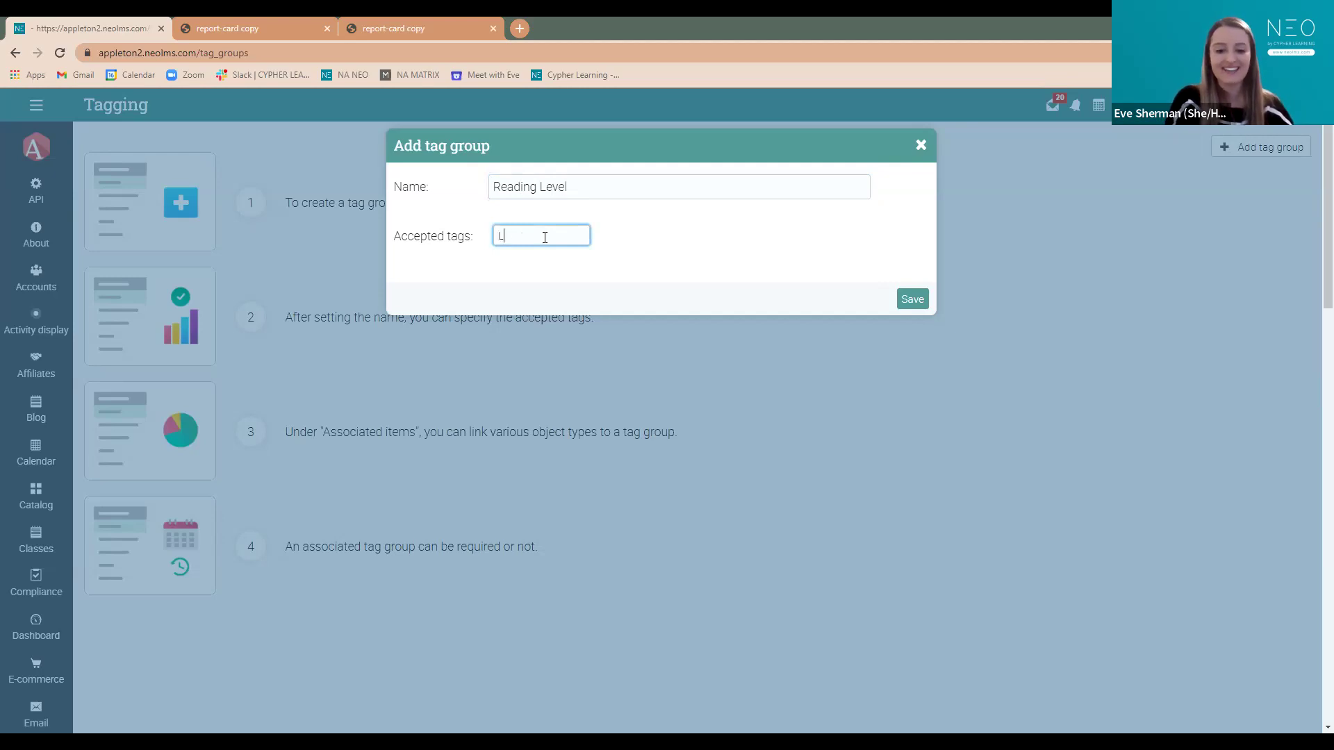
{"action": "type", "text": "ow"}
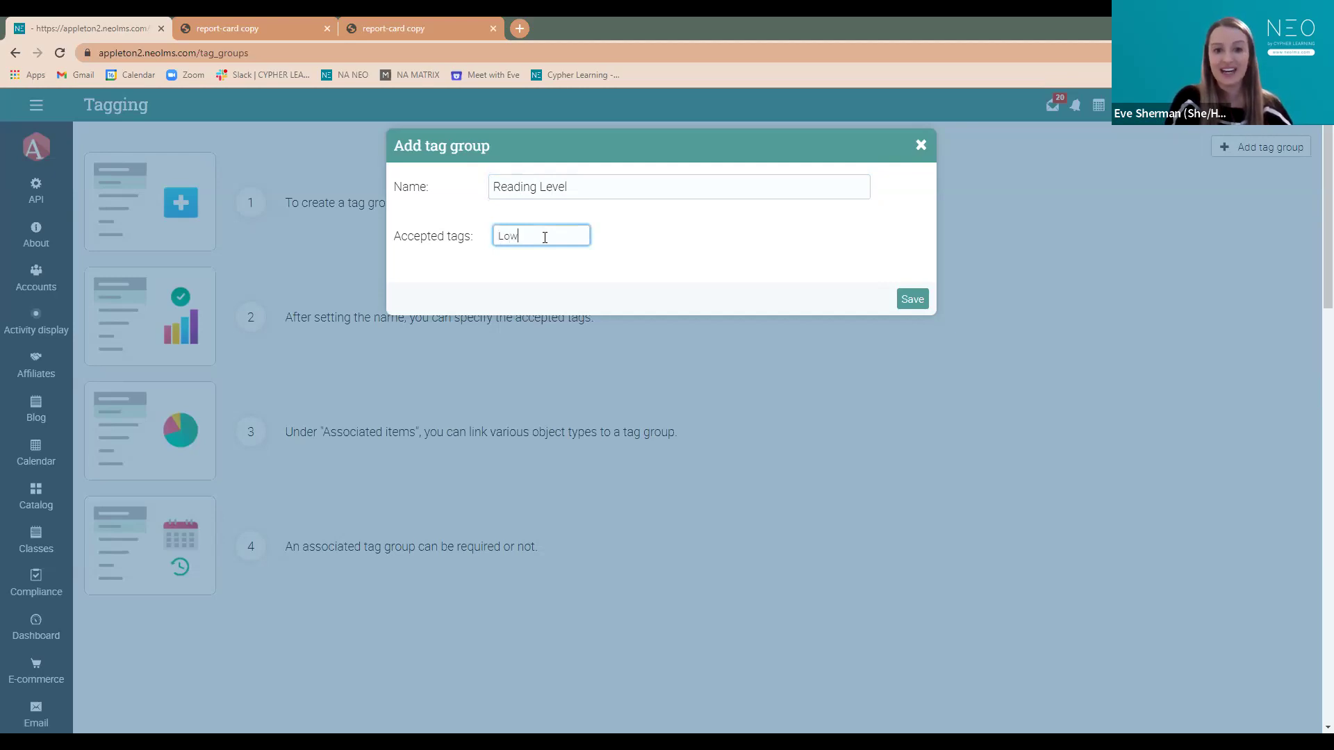
{"action": "key", "text": "Return"}
{"action": "type", "text": "Medium"}
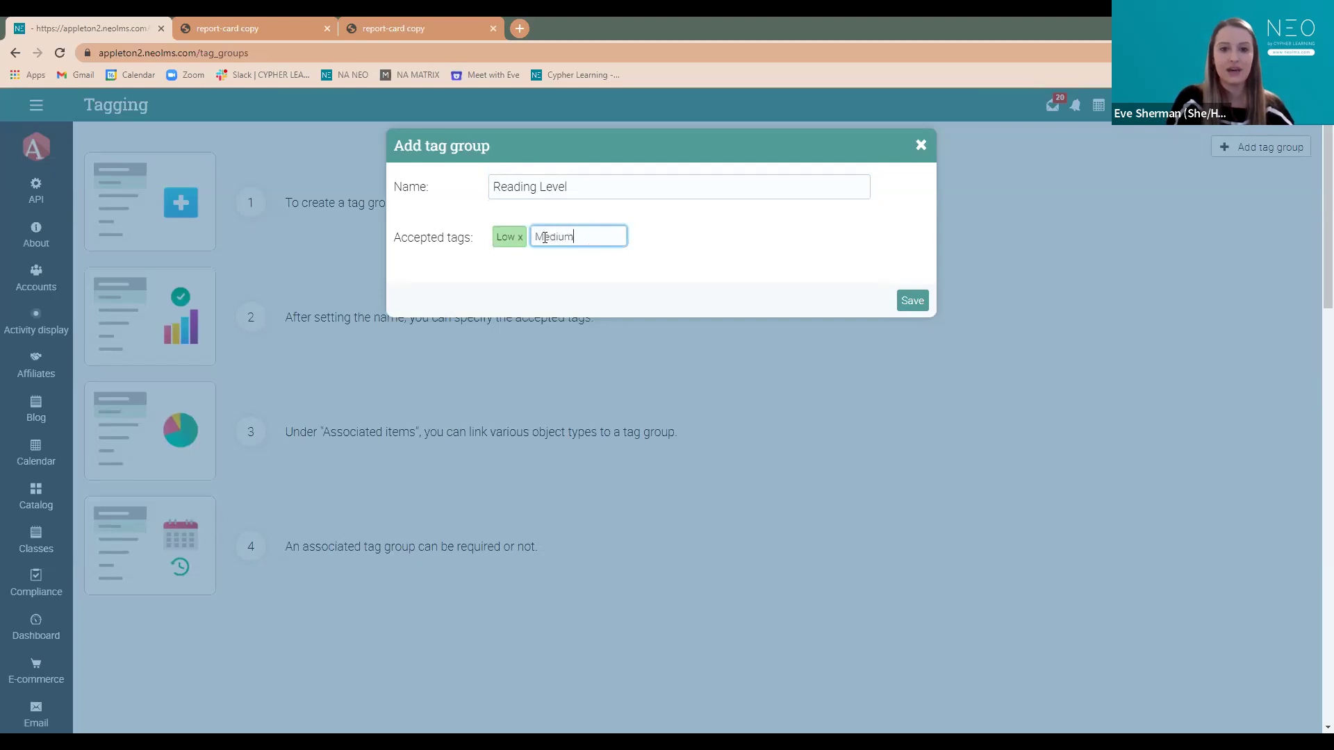
{"action": "key", "text": "Return"}
{"action": "type", "text": "High"}
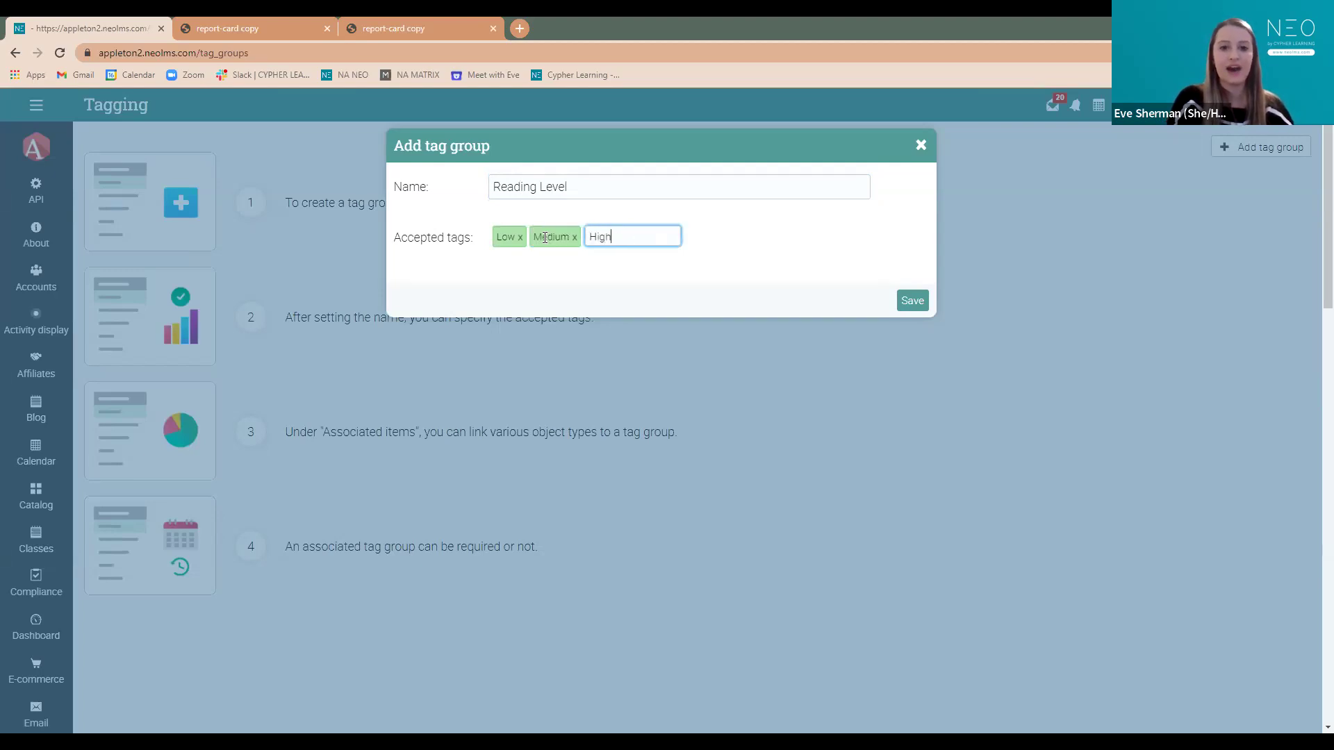
{"action": "key", "text": "Return"}
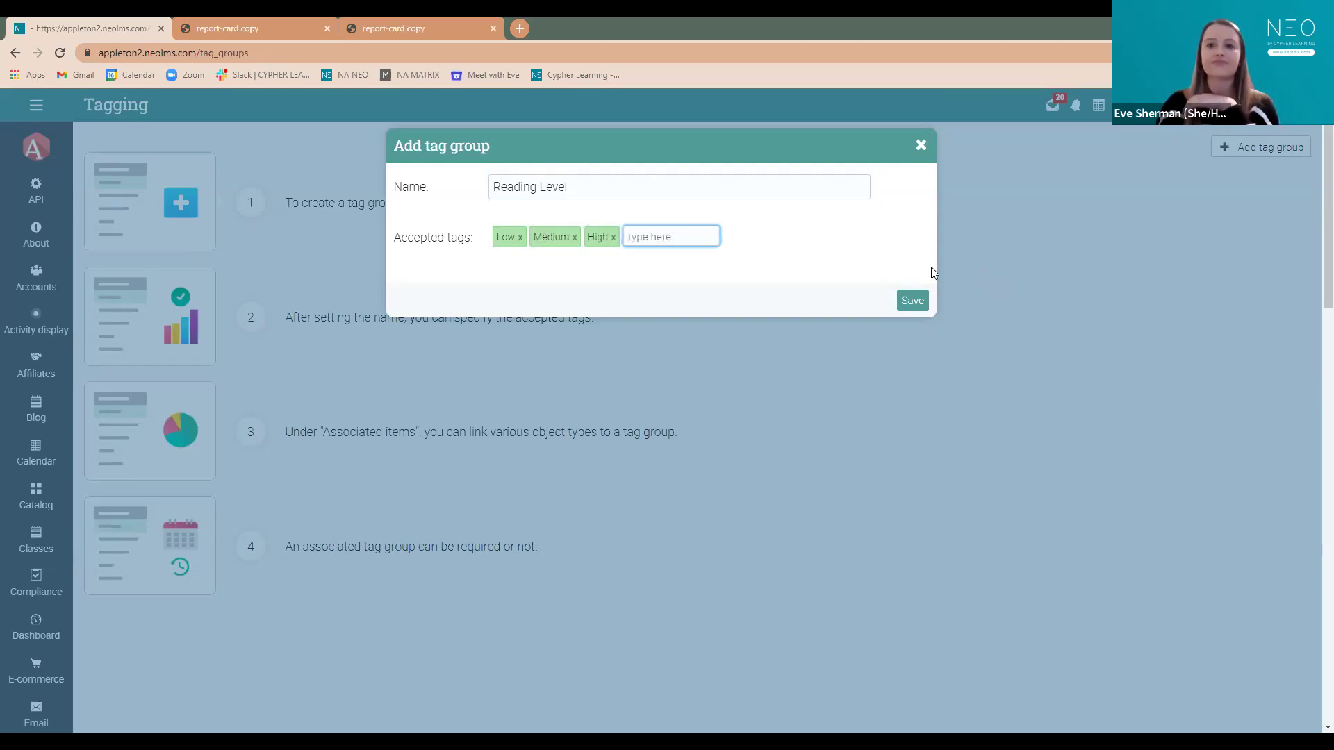
{"action": "left_click", "coordinate": [914, 301]}
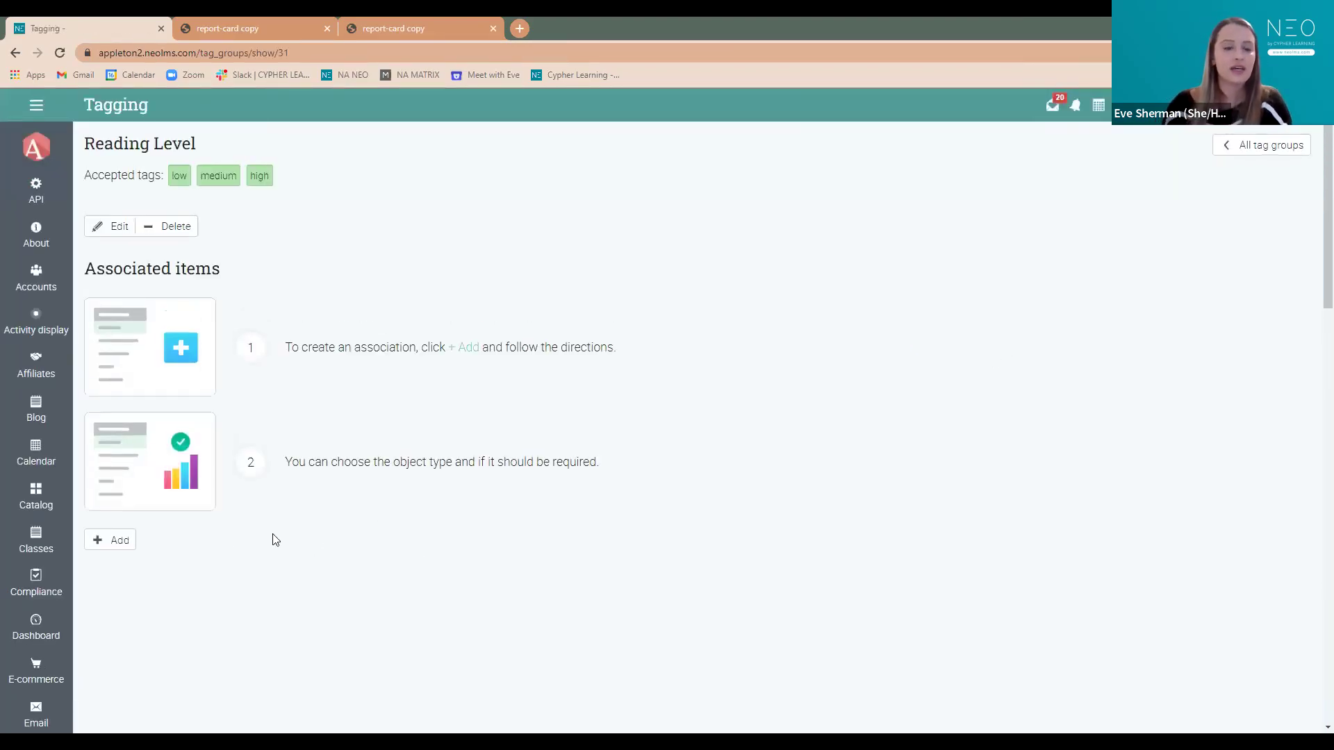
- Associate the Reading Level tag group with the Users object type, leaving it not required
{"action": "left_click", "coordinate": [103, 541]}
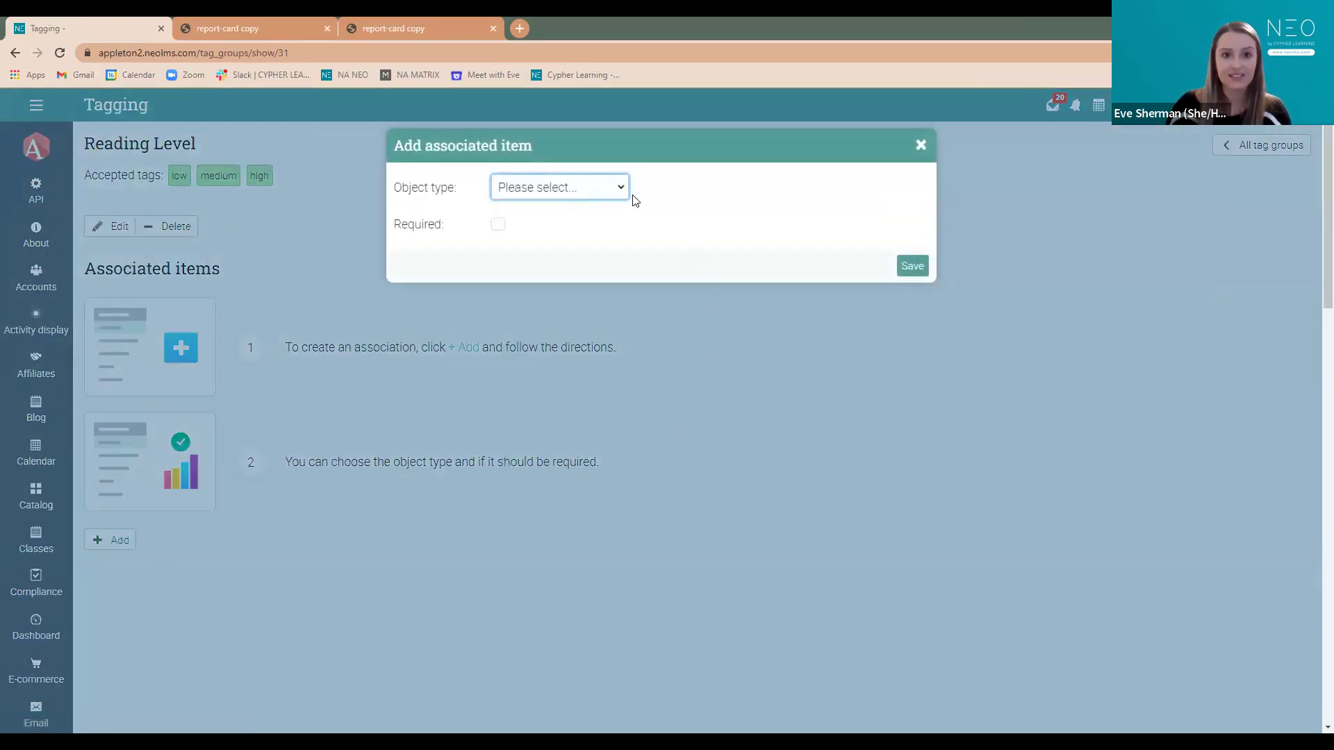
{"action": "left_click", "coordinate": [610, 190]}
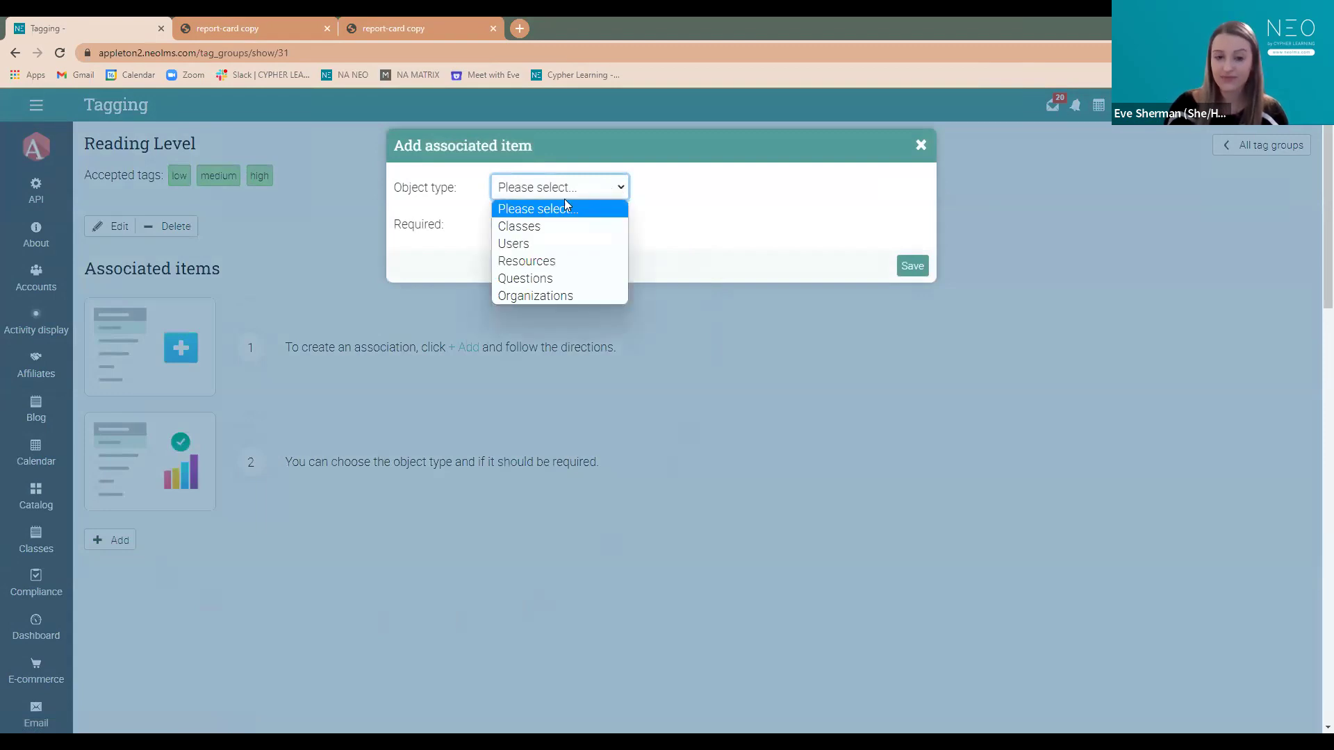
{"action": "left_click", "coordinate": [528, 245]}
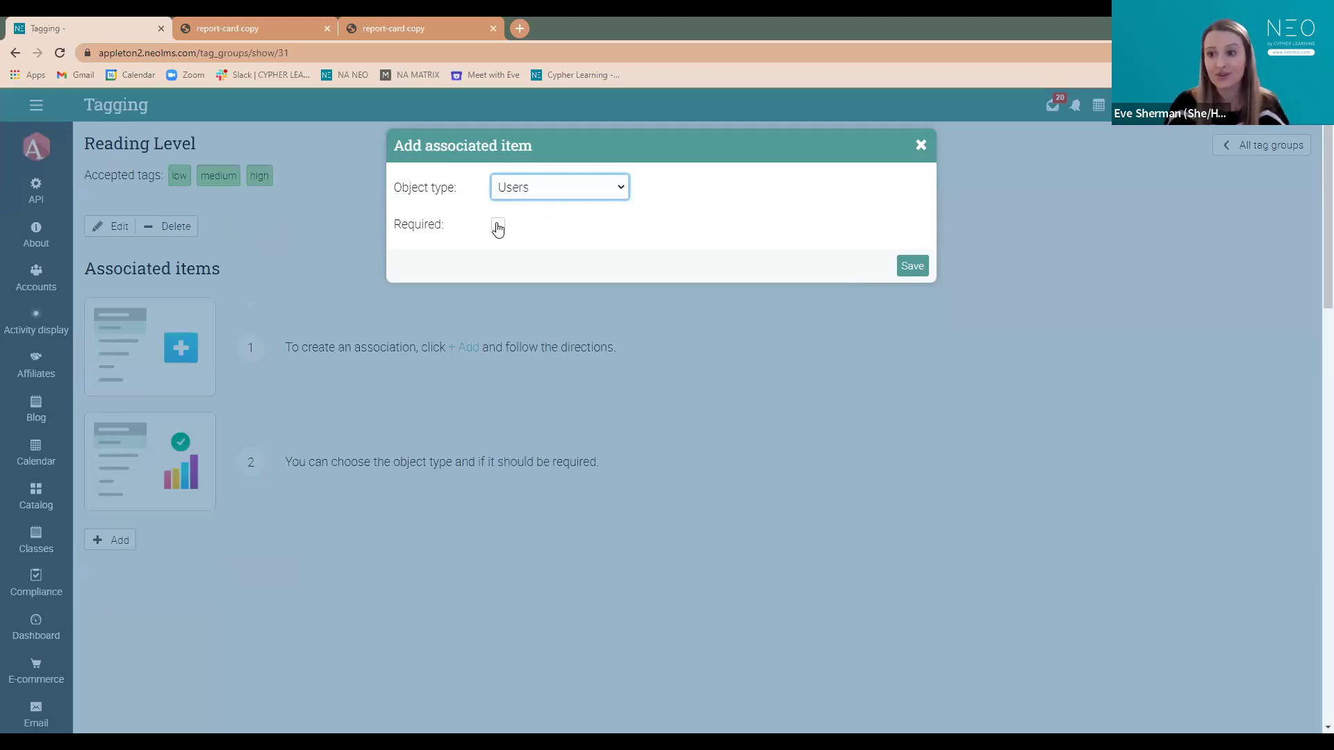
{"action": "left_click", "coordinate": [918, 274]}
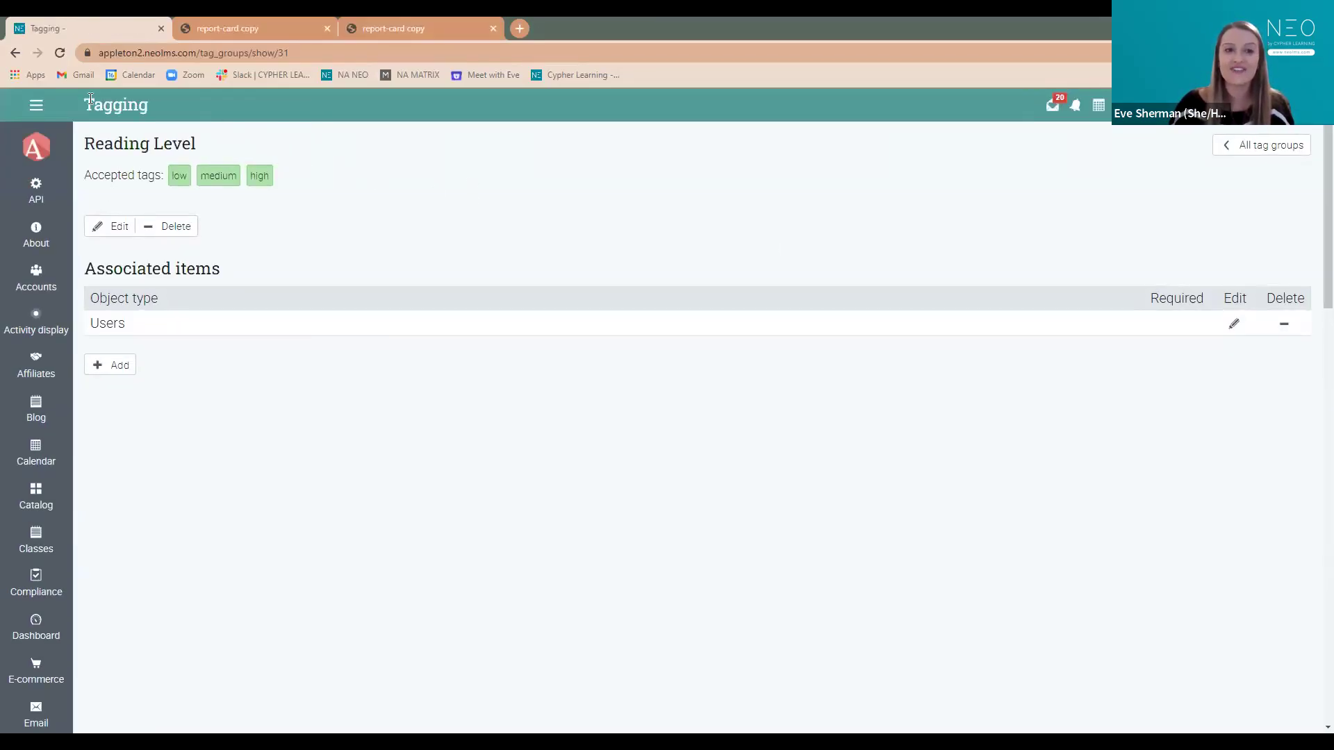
- Open the profile of the fourth student listed in the Students section of the user catalog
{"action": "left_click", "coordinate": [41, 107]}
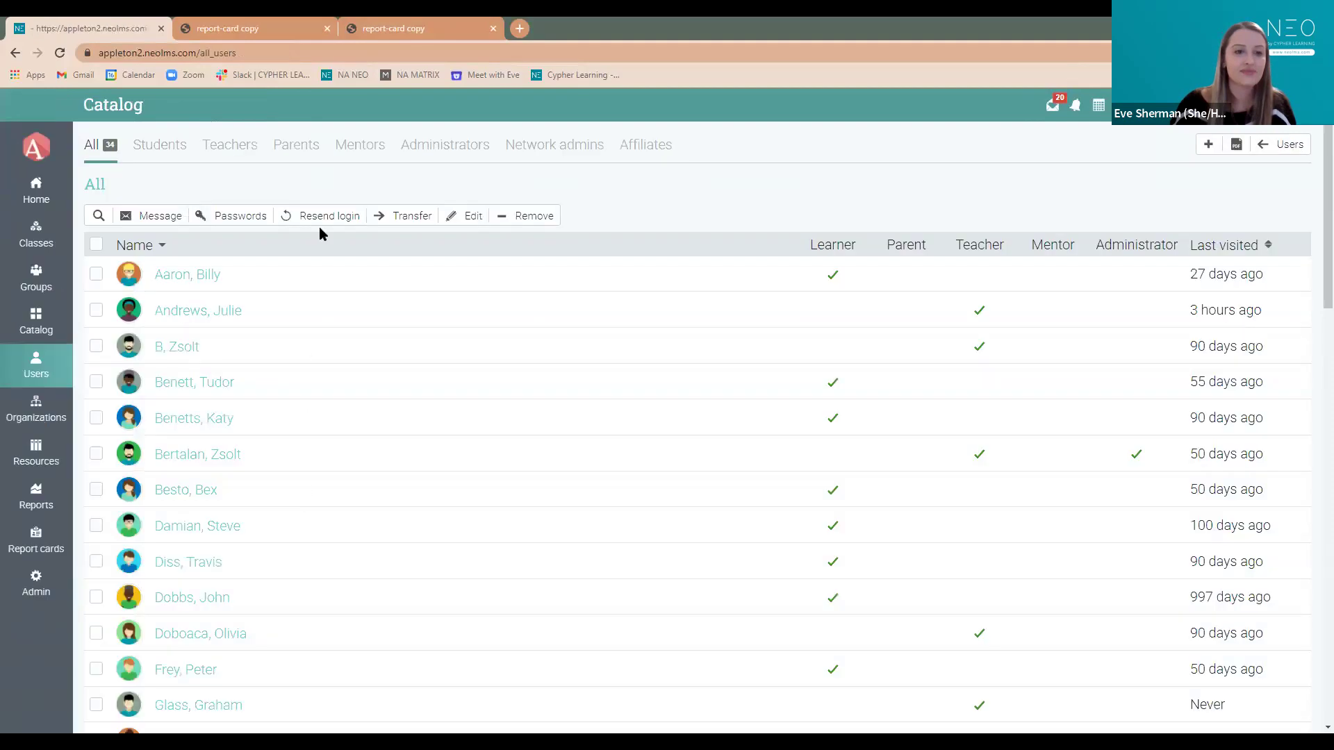
{"action": "left_click", "coordinate": [173, 148]}
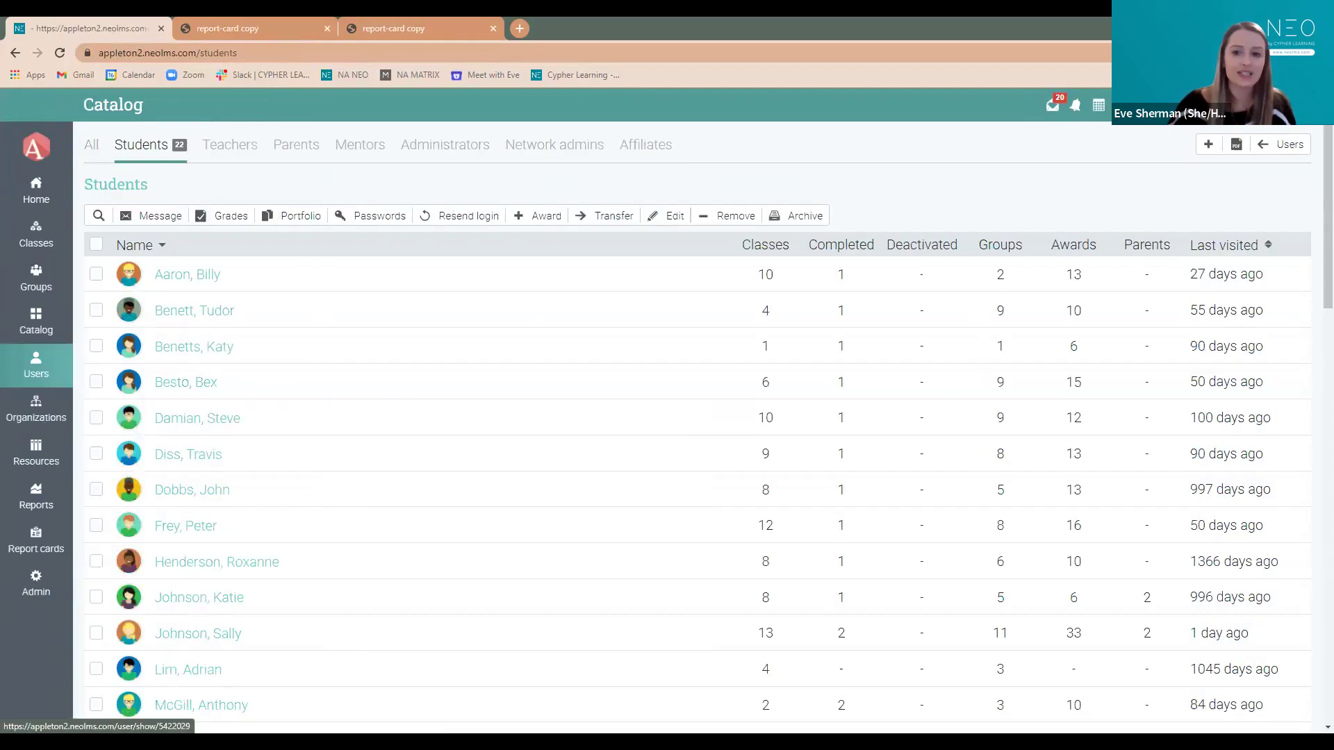
{"action": "left_click", "coordinate": [186, 382]}
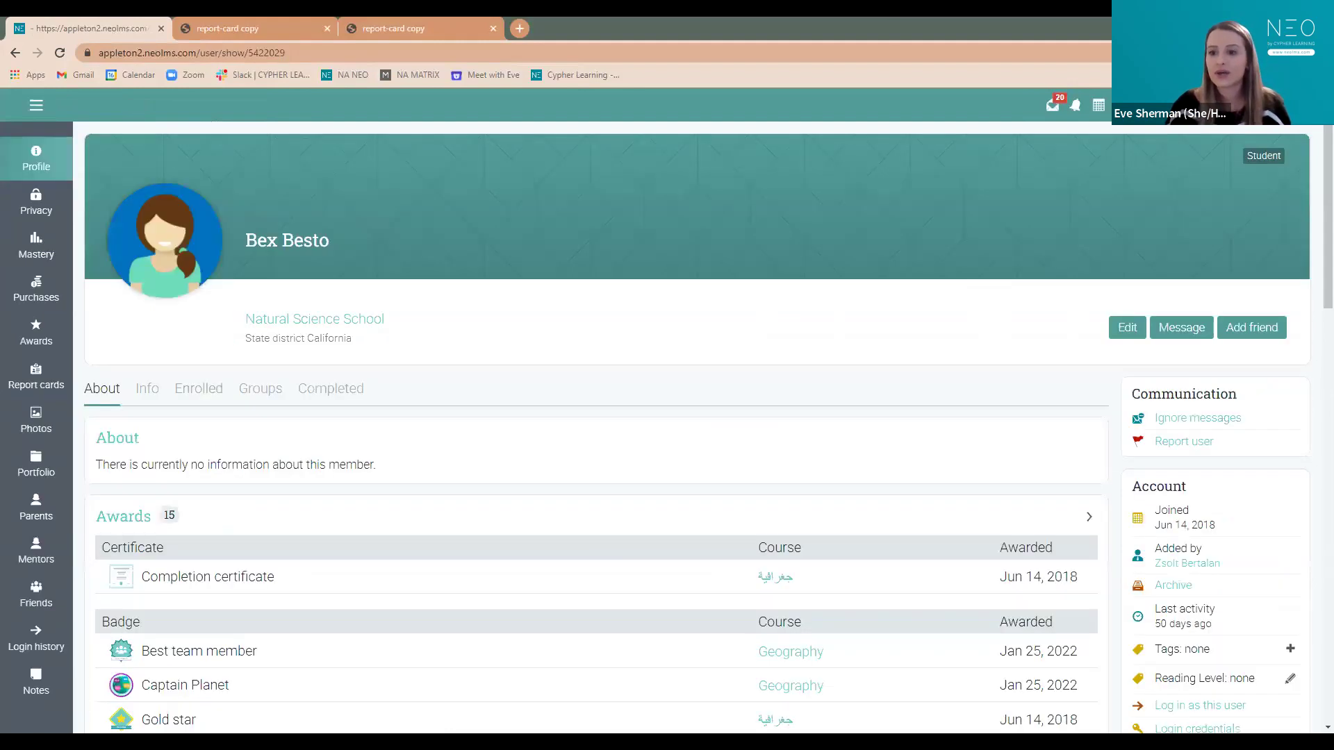
- Set the student's Reading Level tag to high on their profile and save it
{"action": "scroll", "coordinate": [1181, 452], "scroll_direction": "down", "scroll_amount": 3}
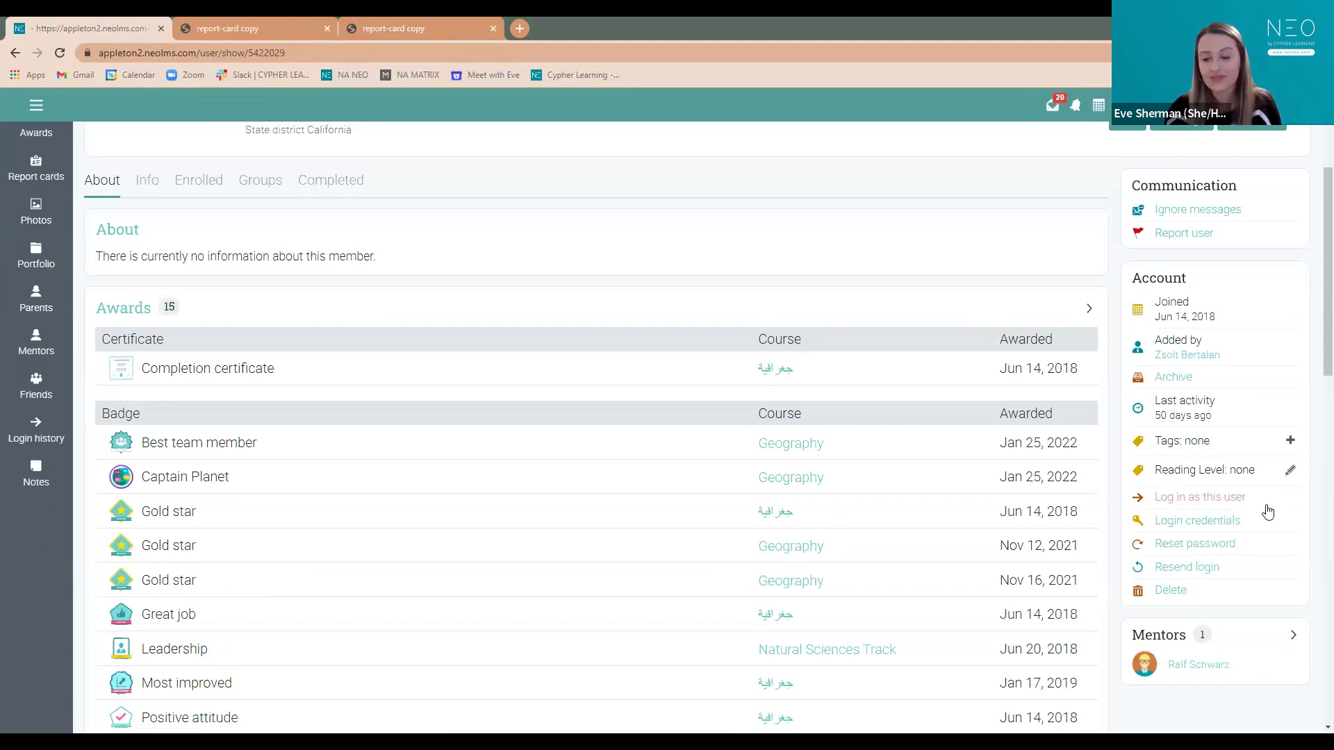
{"action": "left_click", "coordinate": [1291, 471]}
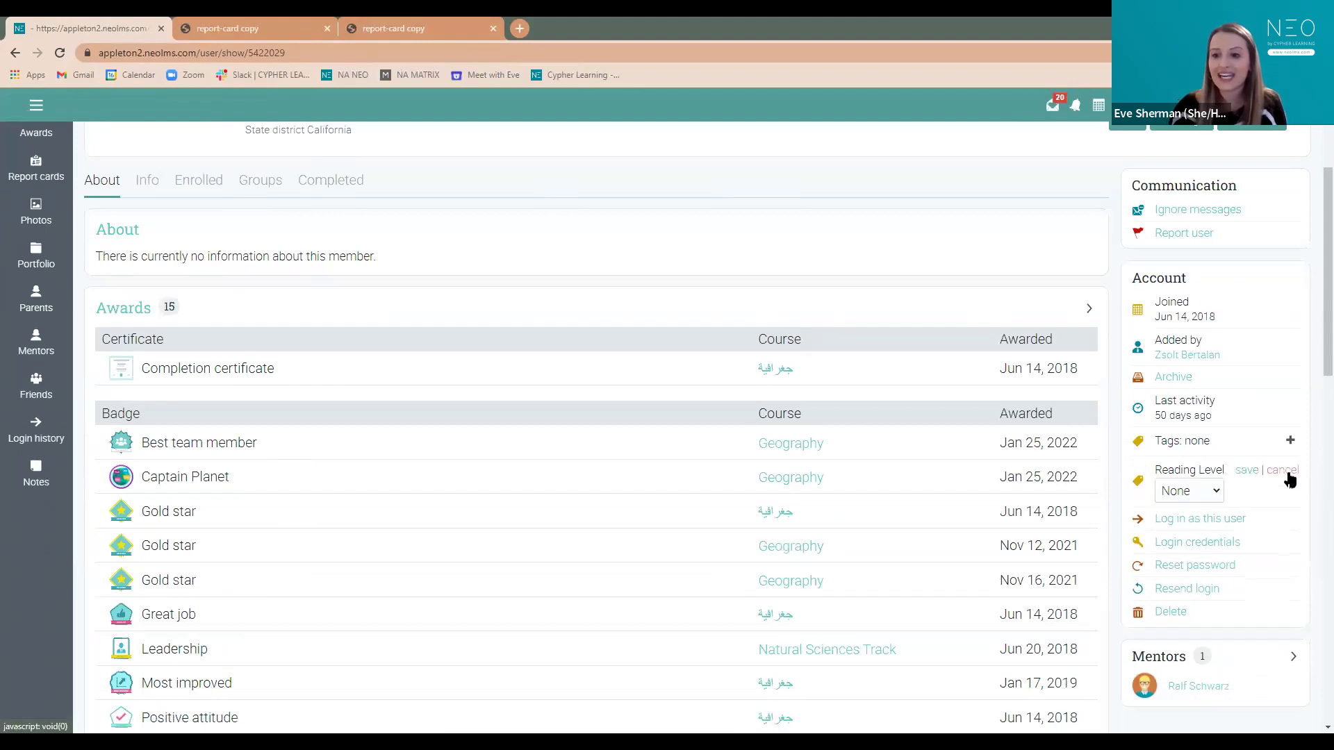
{"action": "left_click", "coordinate": [1202, 494]}
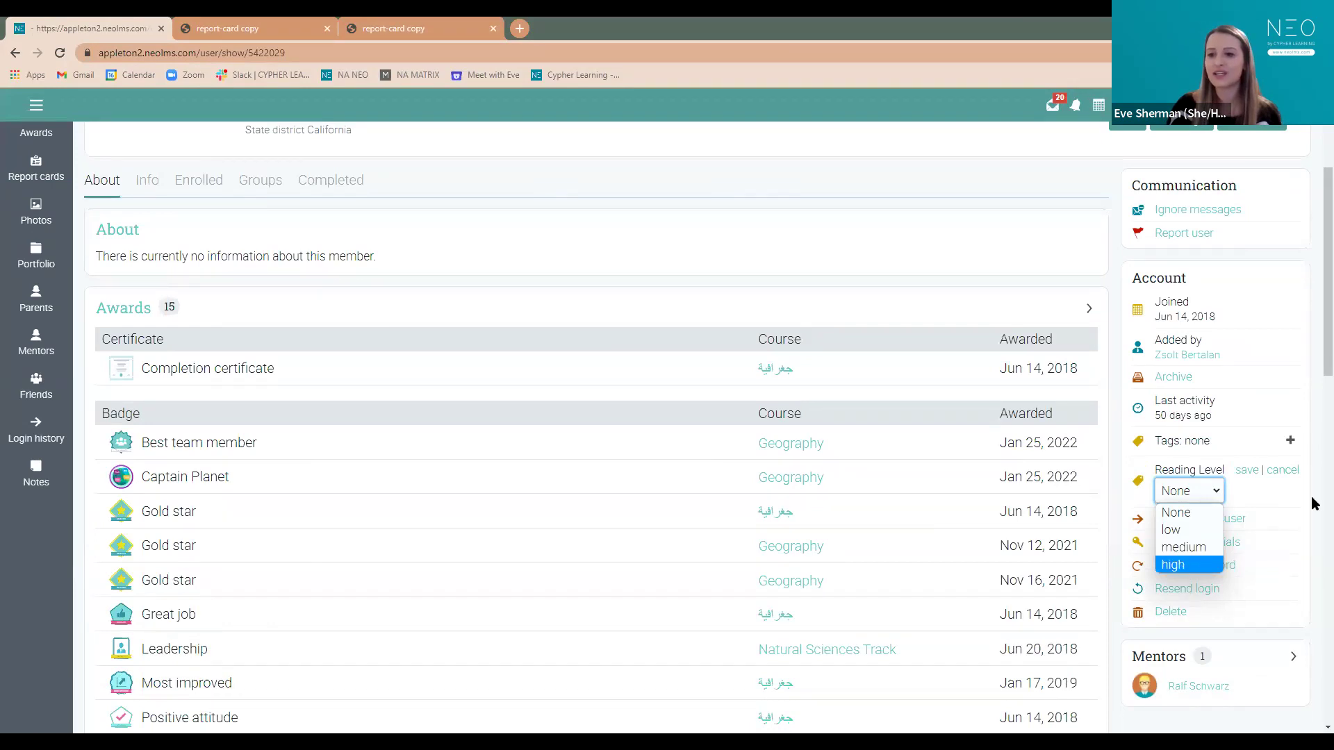
{"action": "scroll", "coordinate": [1285, 521], "scroll_direction": "up", "scroll_amount": 1}
{"action": "left_click", "coordinate": [1251, 541]}
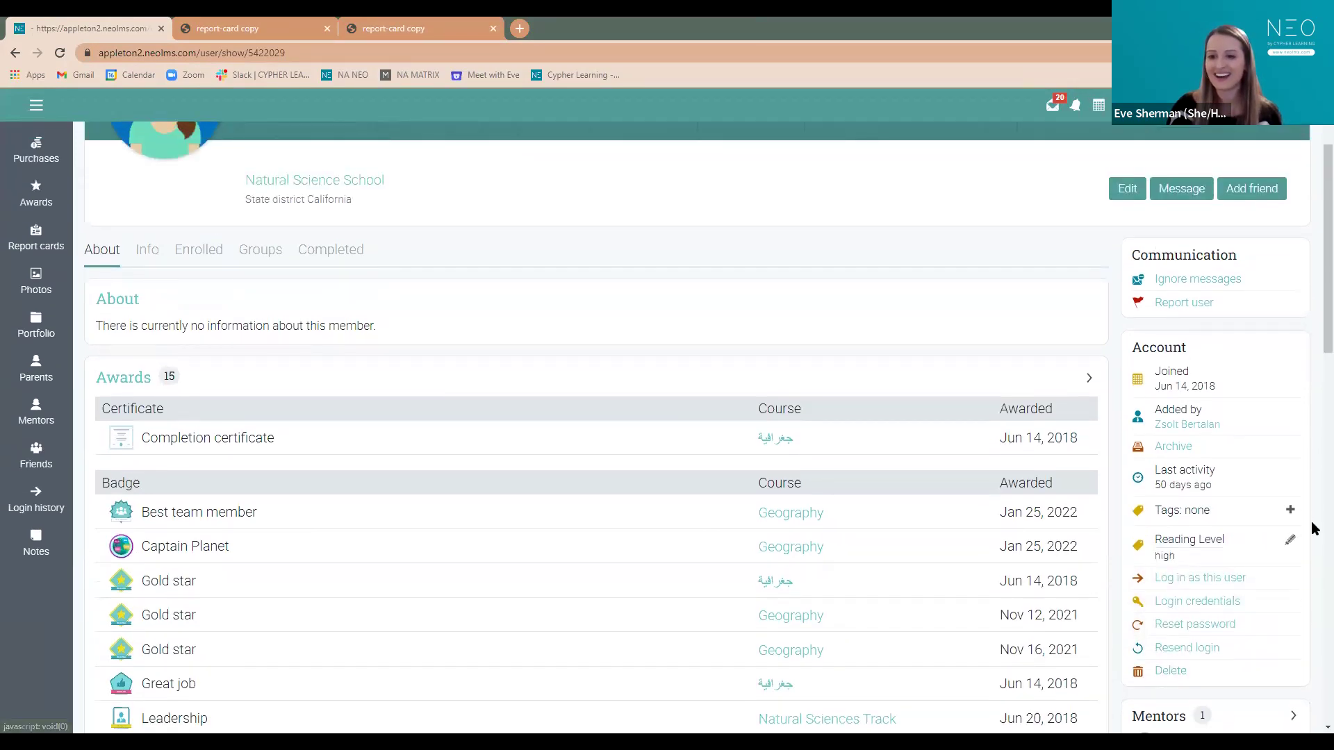
{"action": "scroll", "coordinate": [1313, 526], "scroll_direction": "up", "scroll_amount": 2}
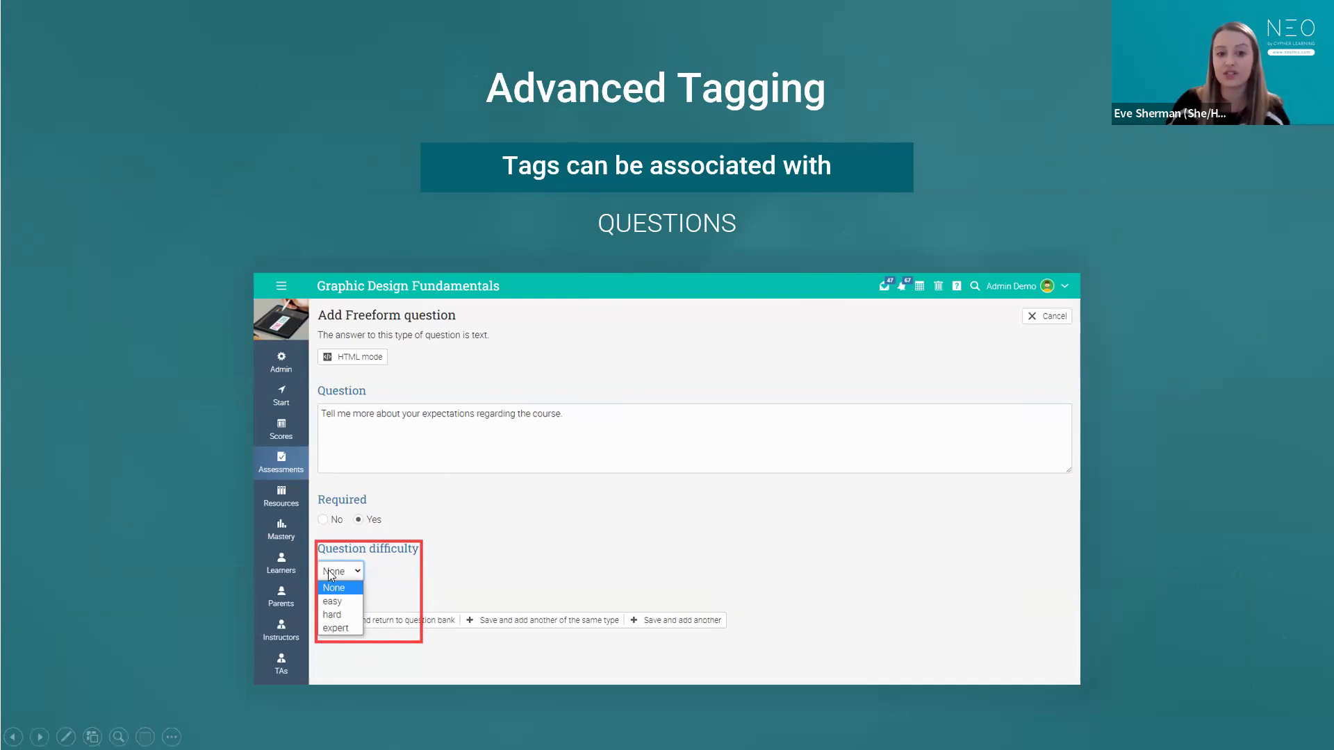
{"action": "left_click", "coordinate": [612, 521]}
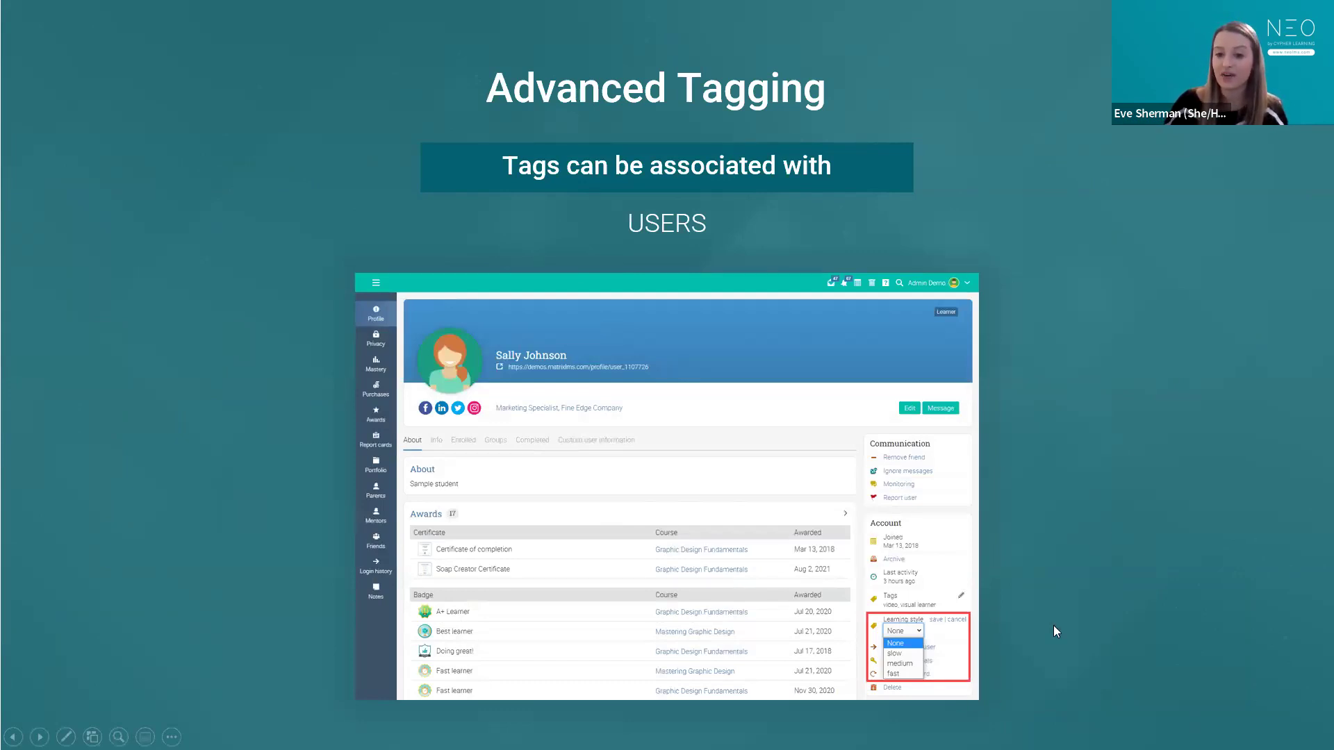
{"action": "key", "text": "Right"}
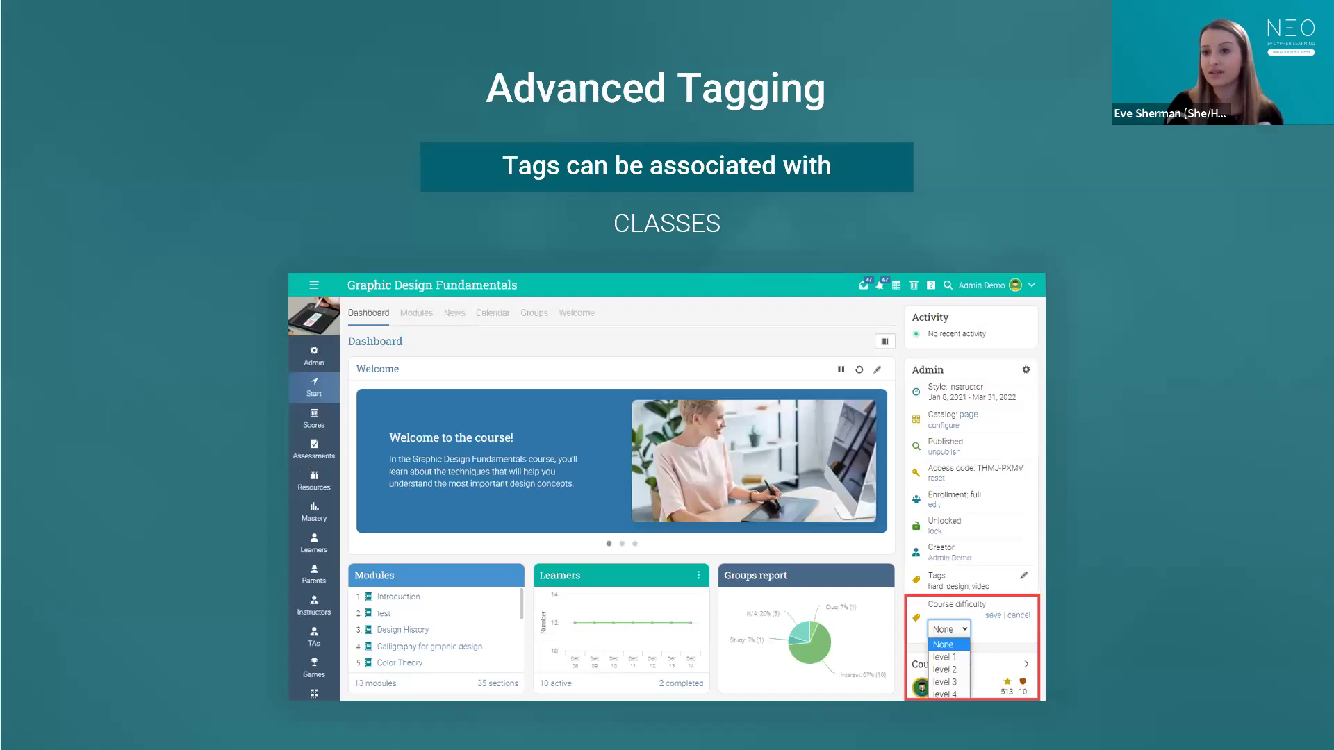
{"action": "key", "text": "Right"}
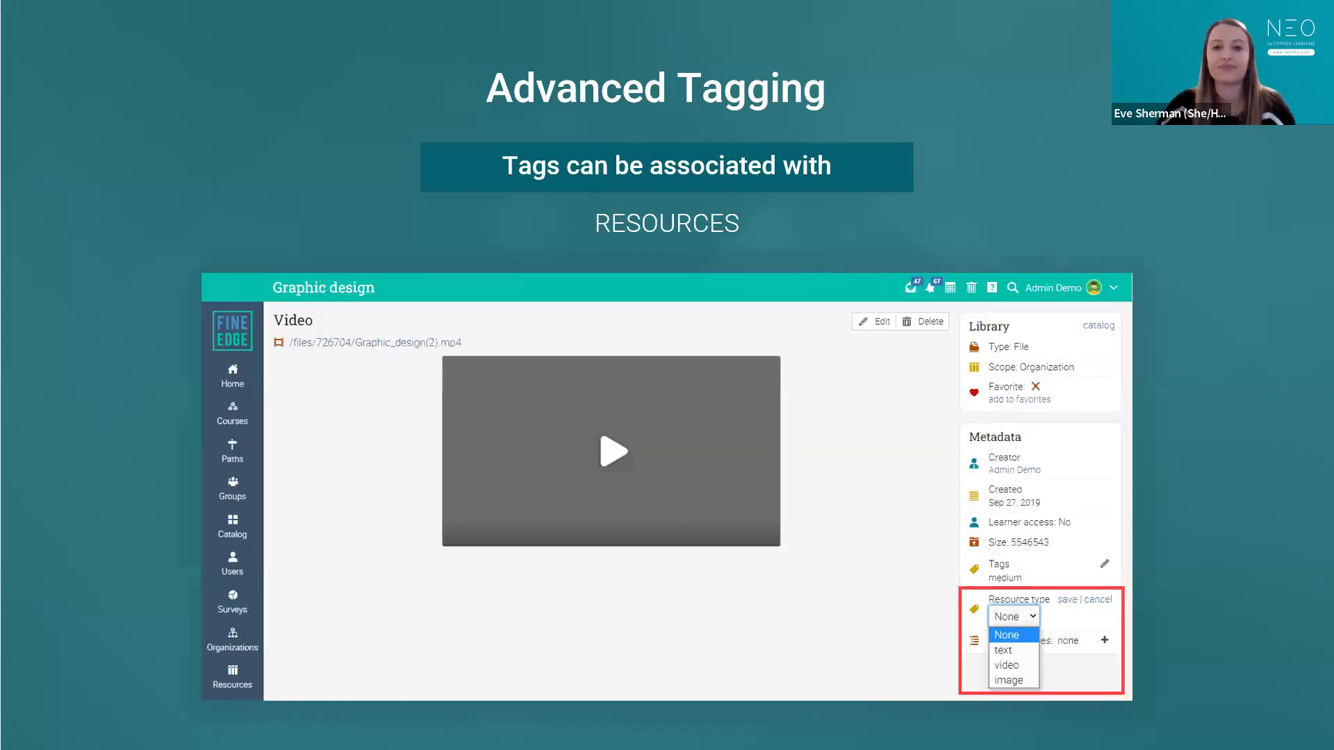
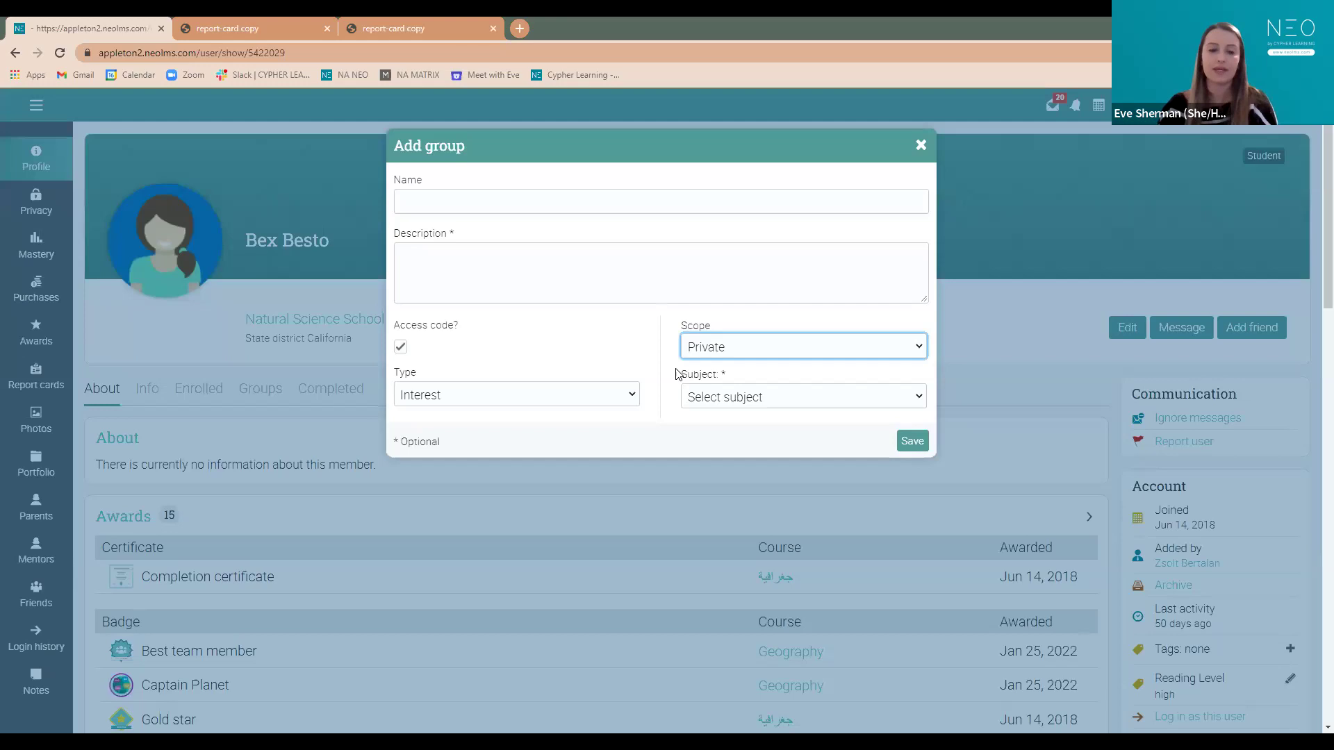
- Dismiss the new group form and open the Grading scales administration page
{"action": "left_click", "coordinate": [920, 148]}
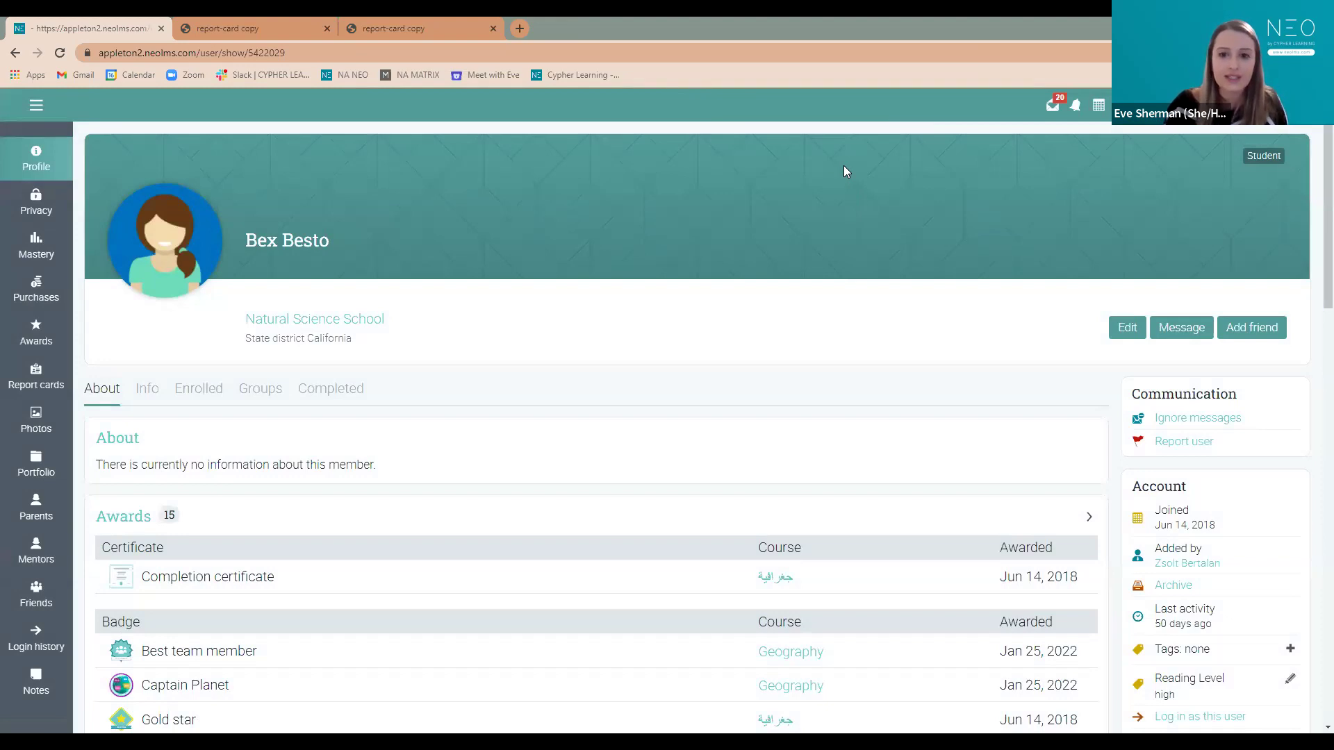
{"action": "left_click", "coordinate": [39, 106]}
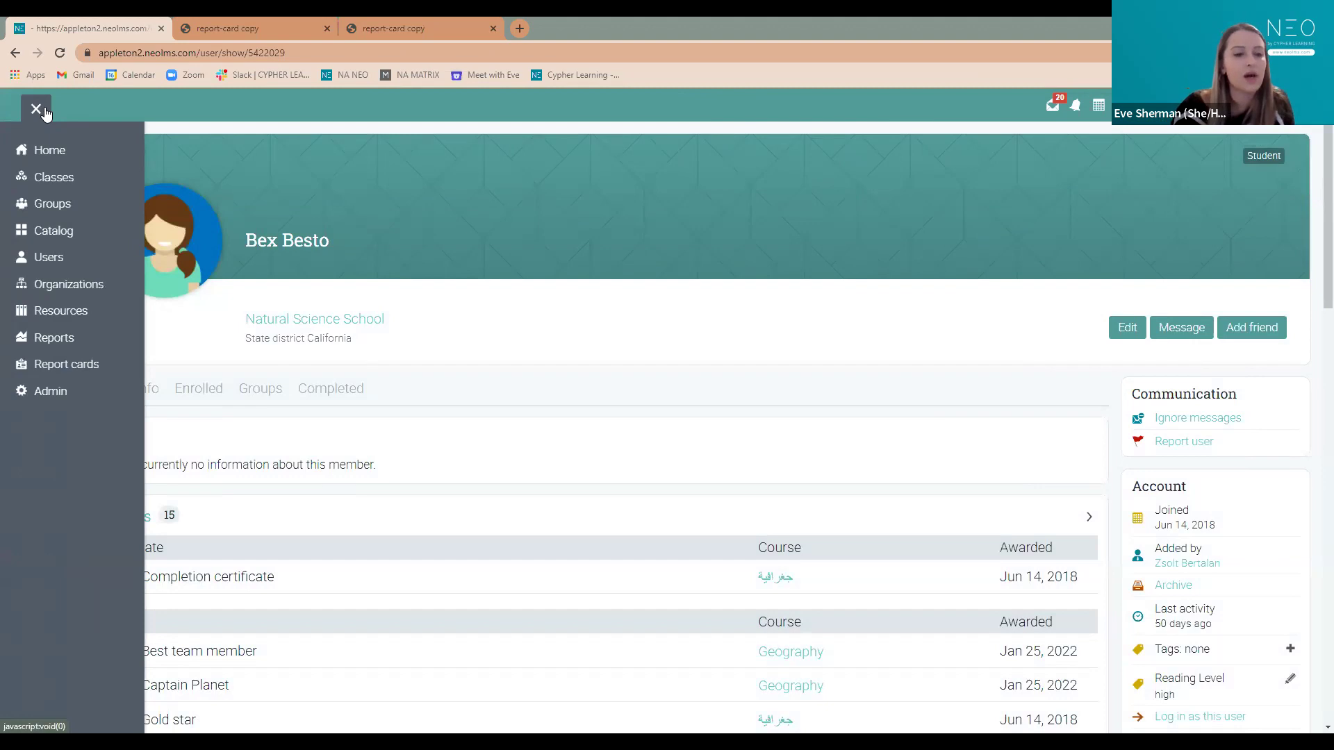
{"action": "left_click", "coordinate": [40, 110]}
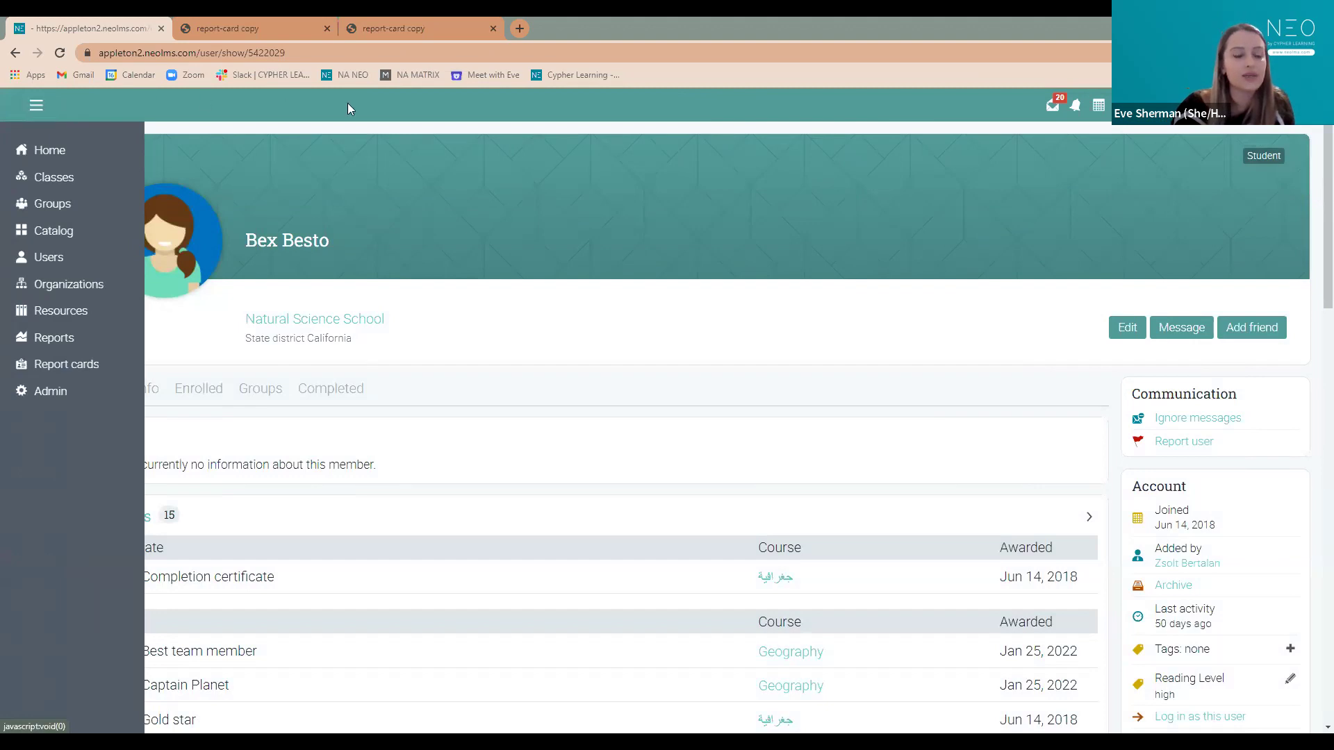
{"action": "left_click", "coordinate": [41, 104]}
{"action": "mouse_move", "coordinate": [75, 394]}
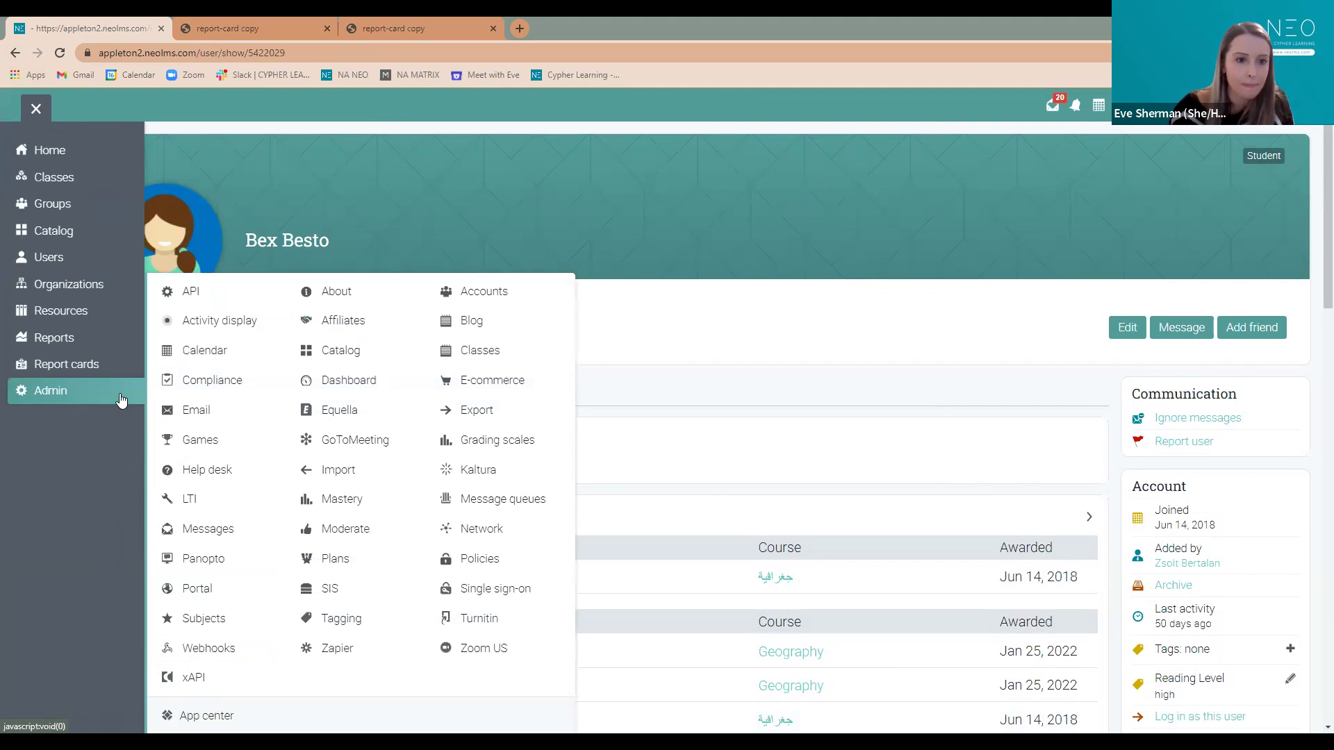
{"action": "left_click", "coordinate": [498, 441]}
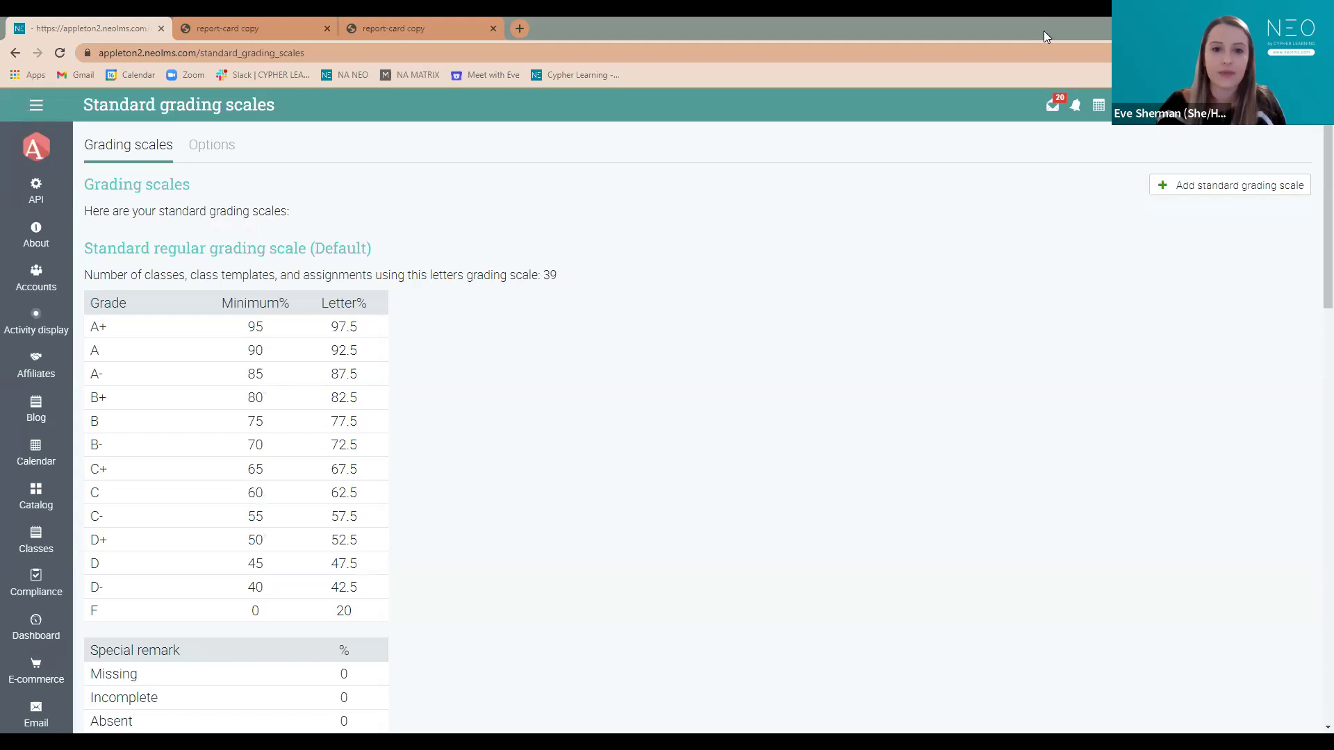
- Look through the standard grading scales, including the regular, pass/fail and Sweden scales
{"action": "scroll", "coordinate": [806, 278], "scroll_direction": "down", "scroll_amount": 6}
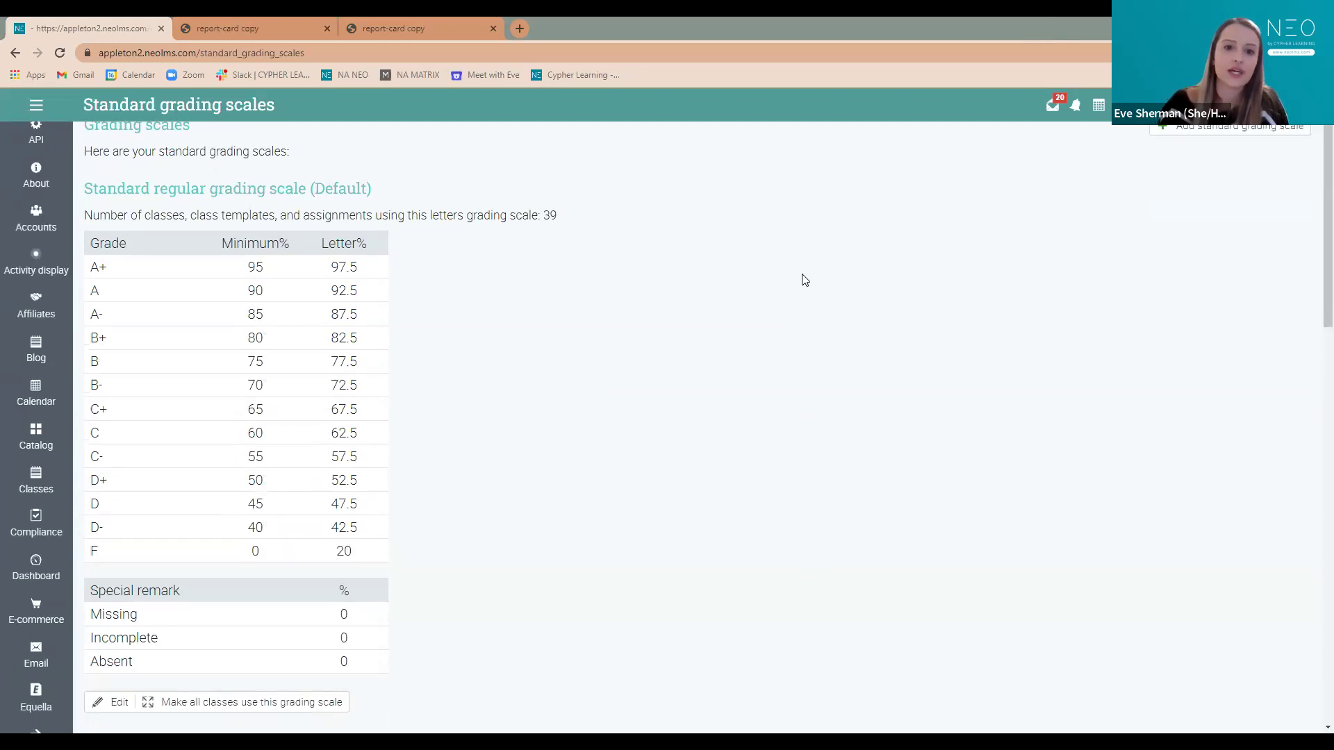
{"action": "scroll", "coordinate": [710, 504], "scroll_direction": "down", "scroll_amount": 5}
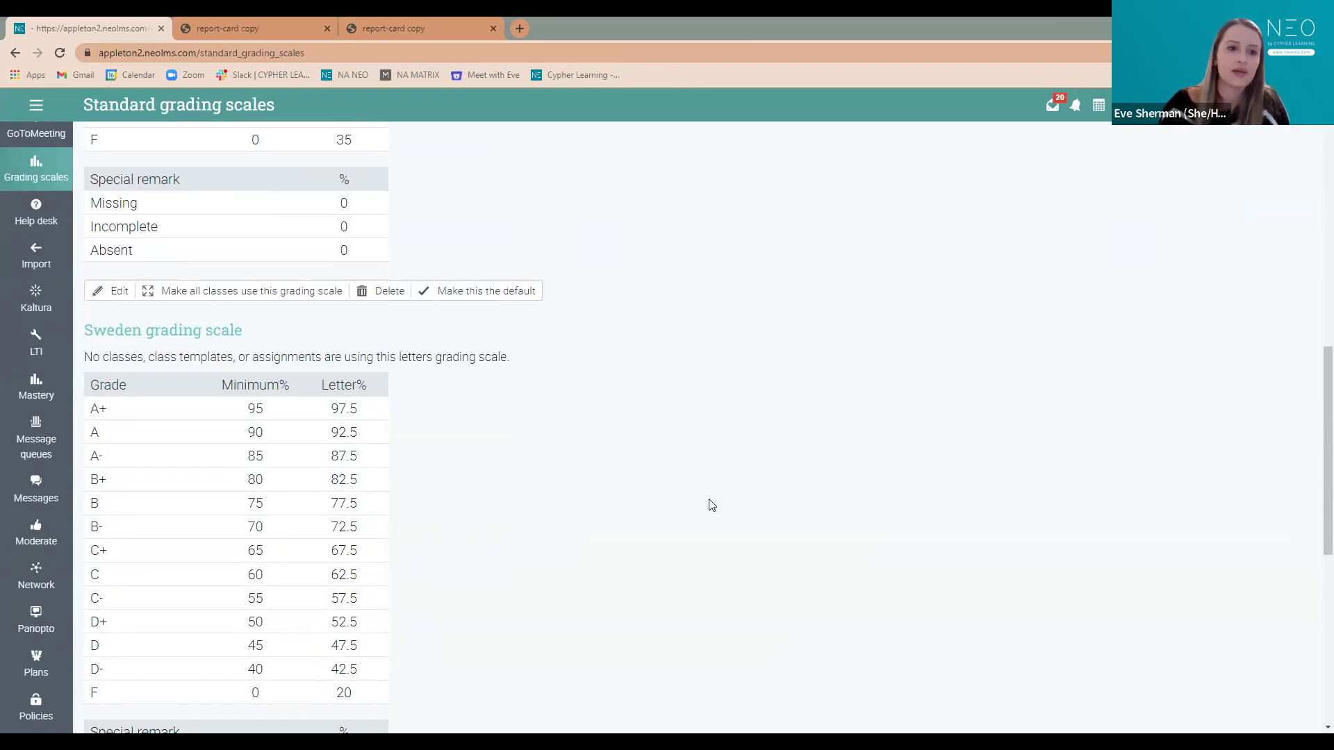
{"action": "scroll", "coordinate": [710, 504], "scroll_direction": "up", "scroll_amount": 9}
{"action": "scroll", "coordinate": [710, 504], "scroll_direction": "up", "scroll_amount": 2}
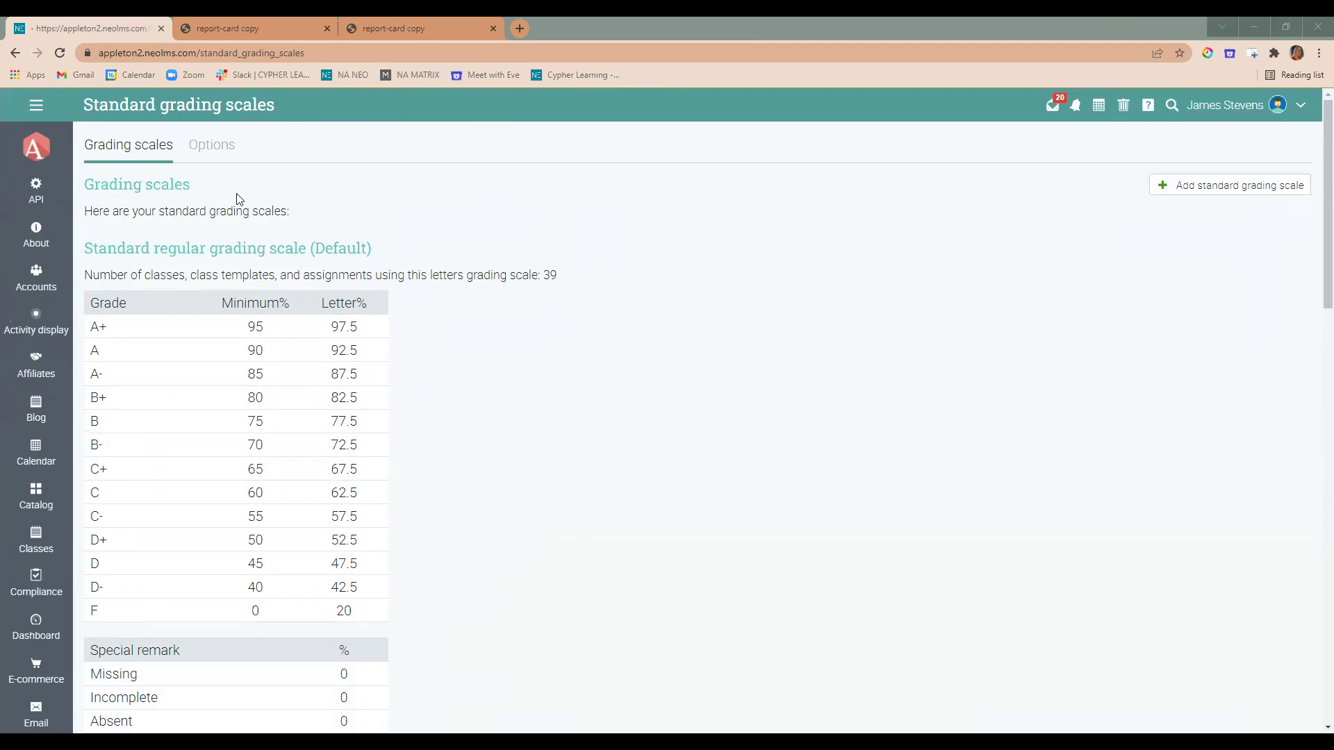
{"action": "left_click", "coordinate": [53, 103]}
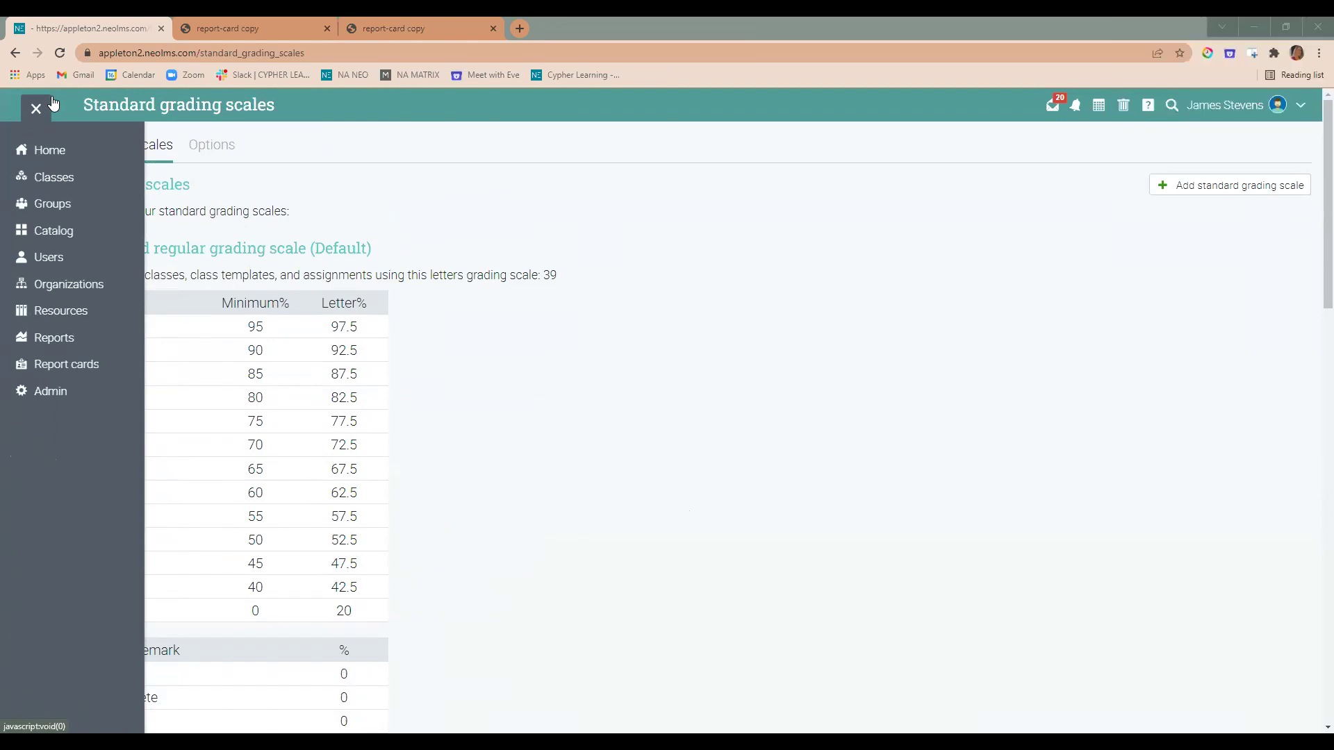
{"action": "left_click", "coordinate": [53, 103]}
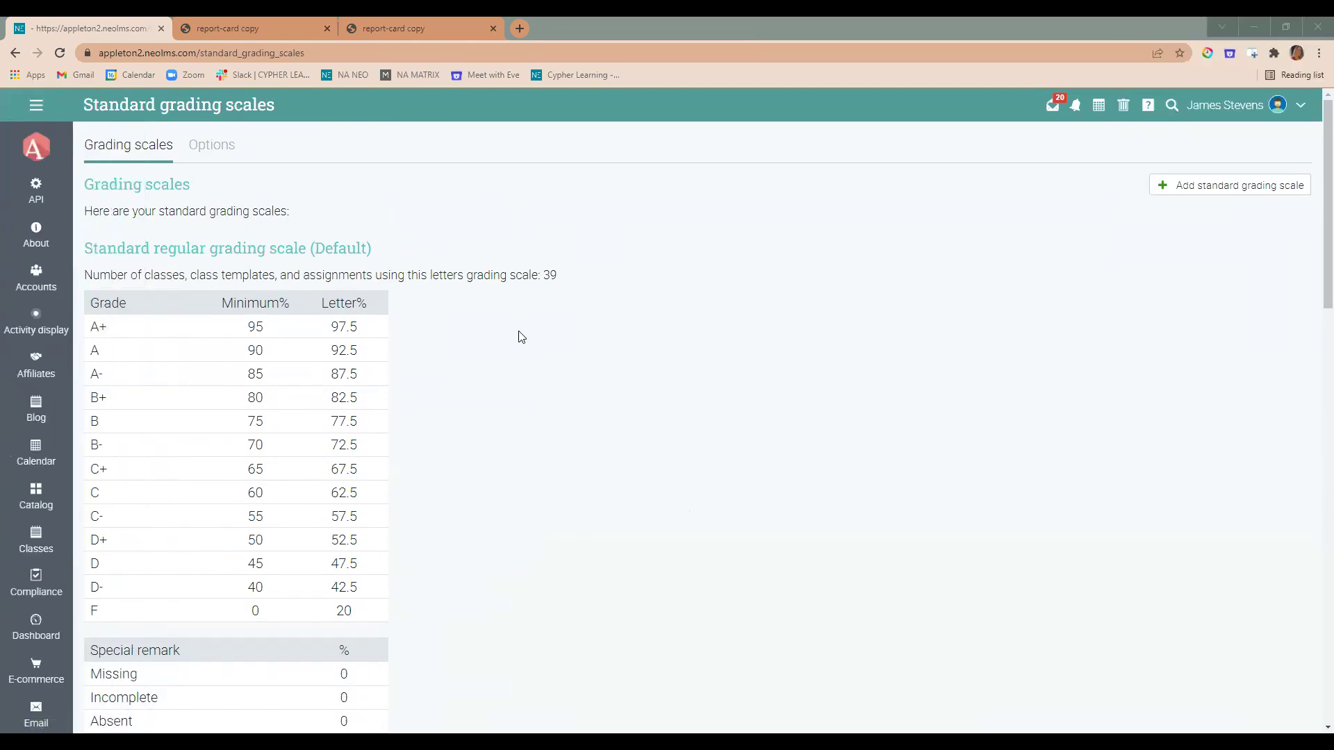
{"action": "scroll", "coordinate": [536, 380], "scroll_direction": "down", "scroll_amount": 1}
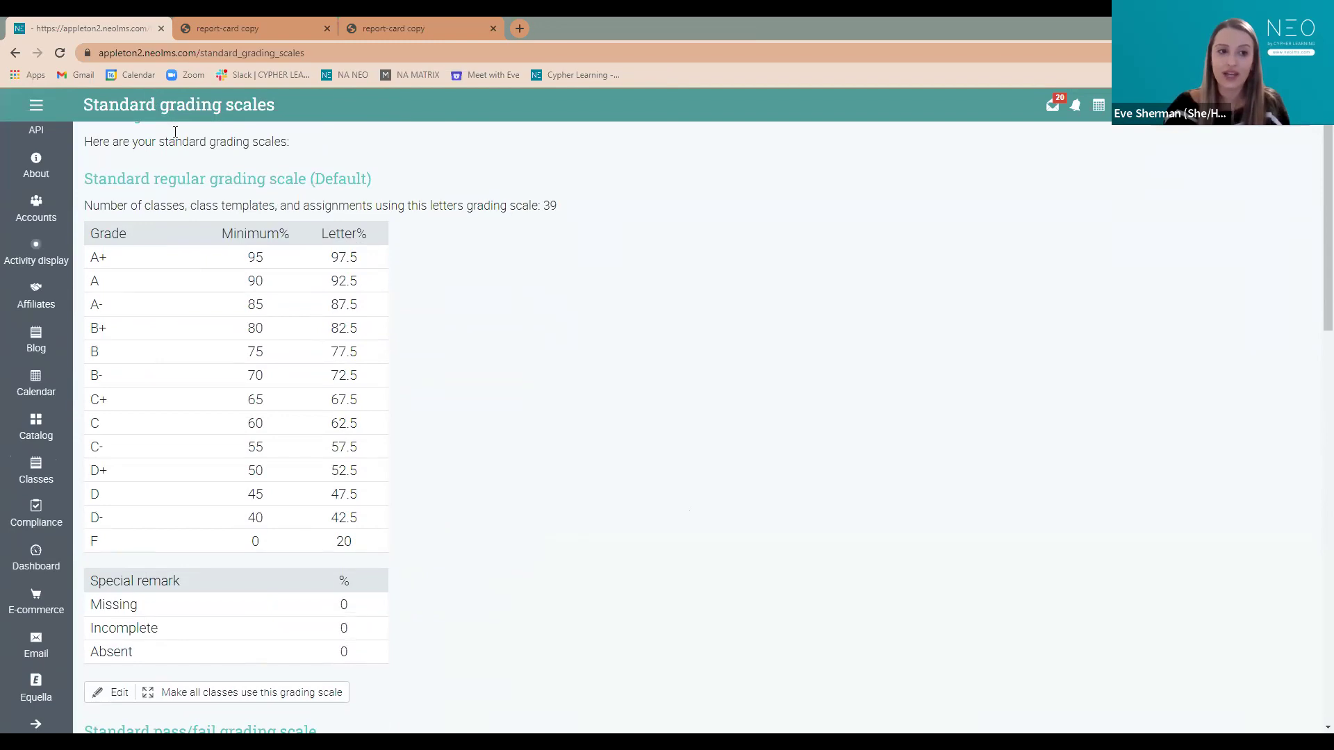
{"action": "scroll", "coordinate": [372, 208], "scroll_direction": "down", "scroll_amount": 2}
{"action": "scroll", "coordinate": [397, 226], "scroll_direction": "down", "scroll_amount": 3}
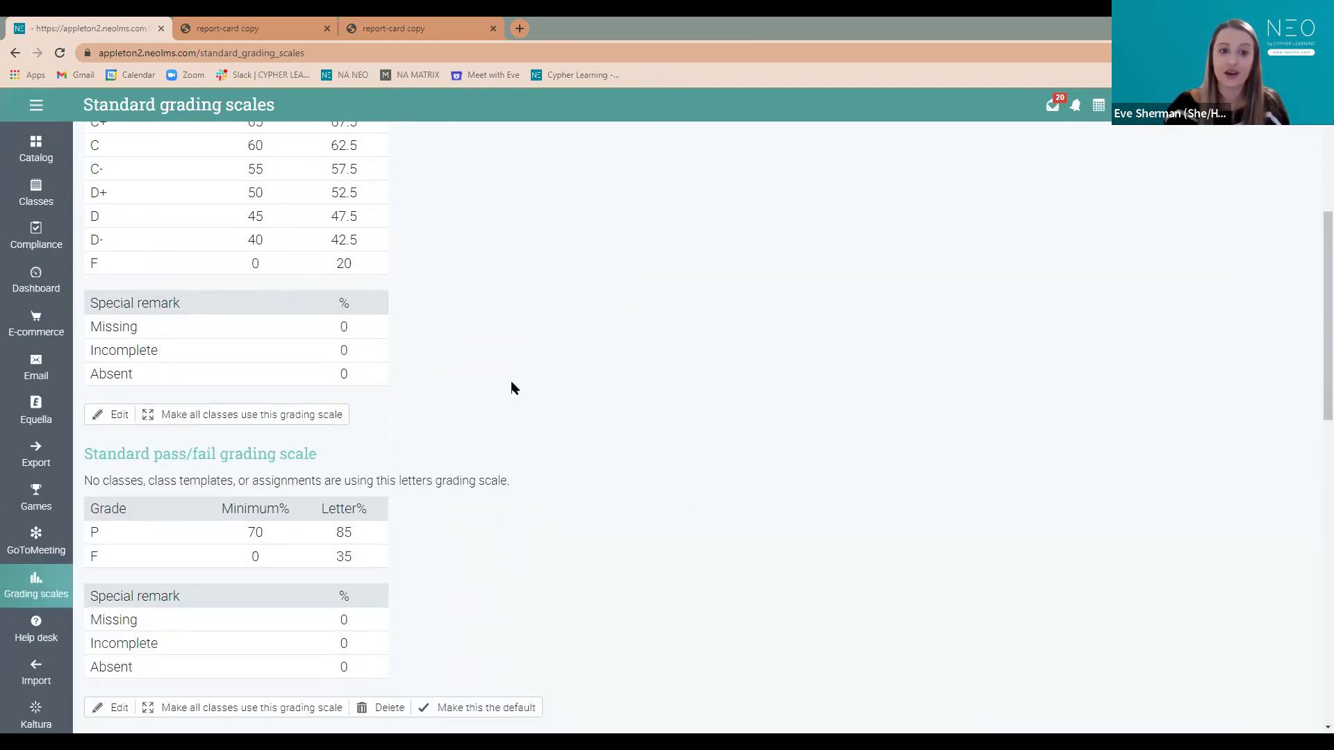
{"action": "scroll", "coordinate": [142, 361], "scroll_direction": "down", "scroll_amount": 1}
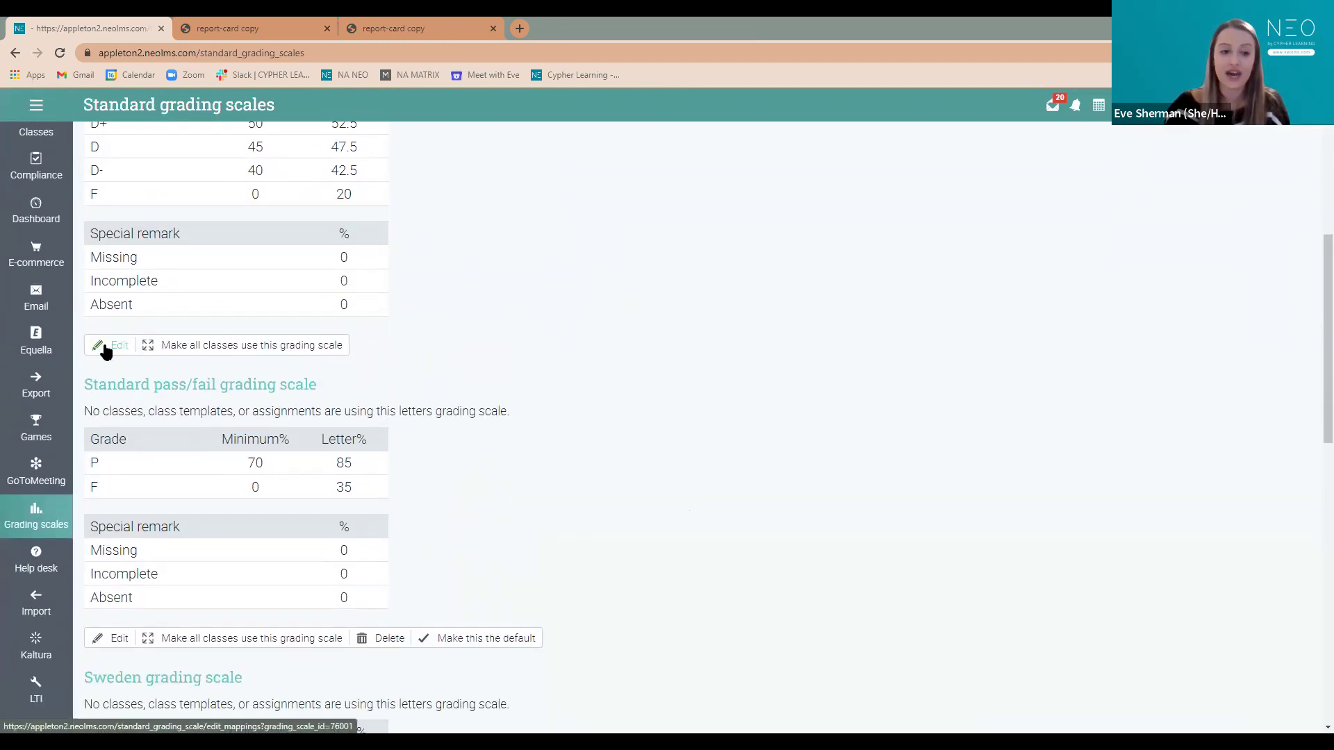
- Start editing the default standard regular grading scale, but cancel at the grade recalculation confirmation
{"action": "left_click", "coordinate": [107, 348]}
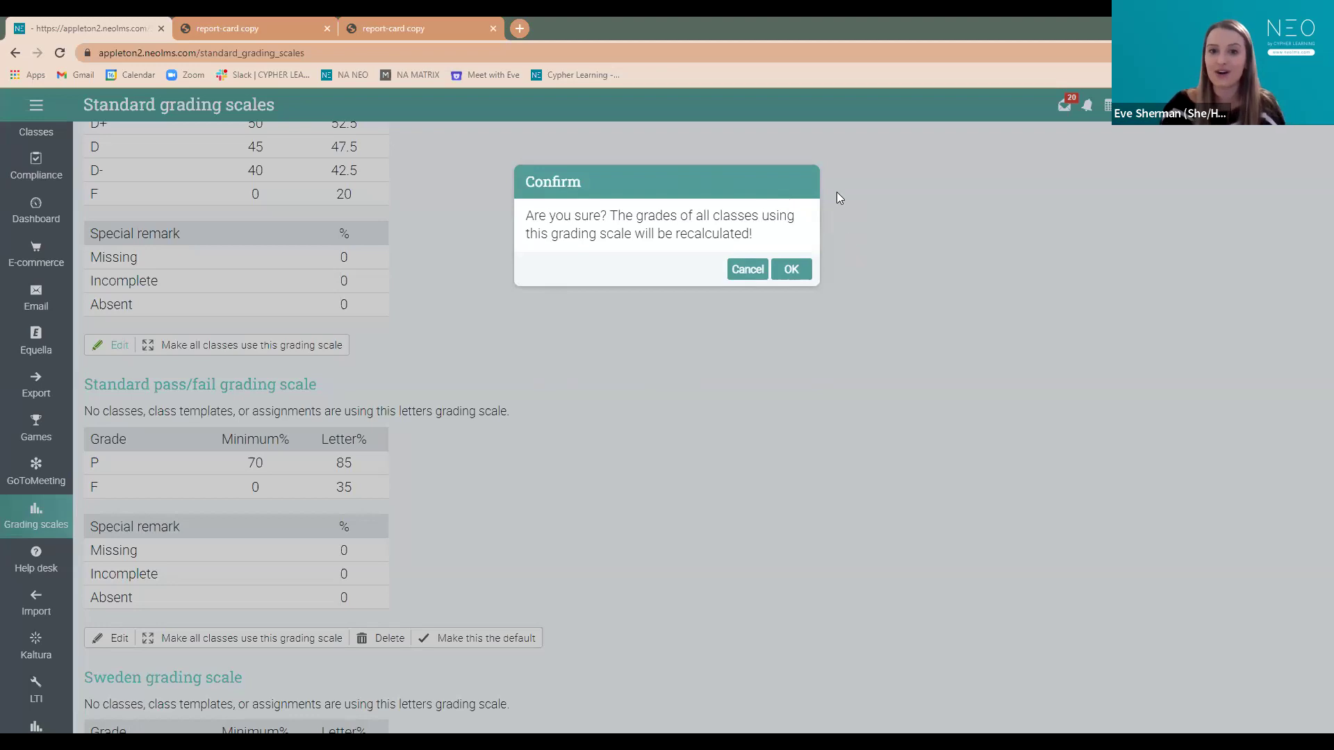
{"action": "left_click", "coordinate": [745, 273]}
{"action": "scroll", "coordinate": [682, 438], "scroll_direction": "up", "scroll_amount": 2}
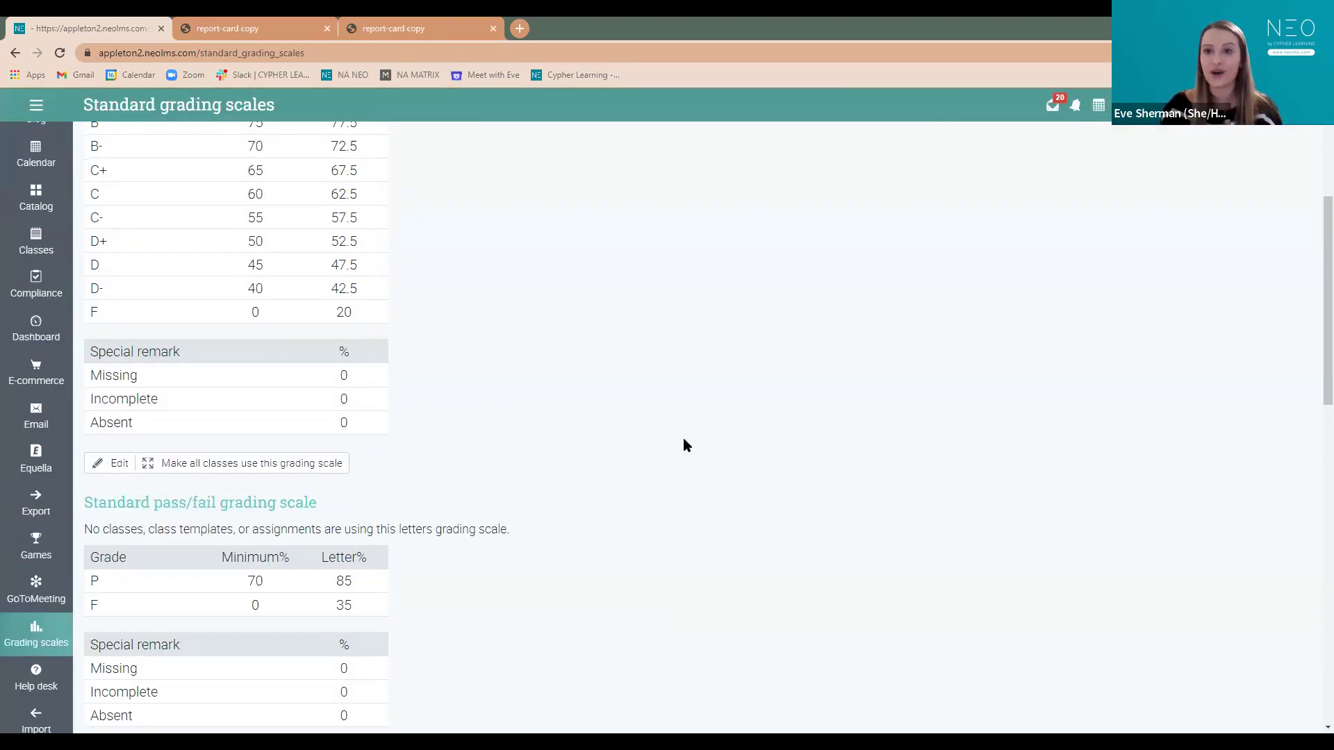
{"action": "scroll", "coordinate": [684, 441], "scroll_direction": "up", "scroll_amount": 4}
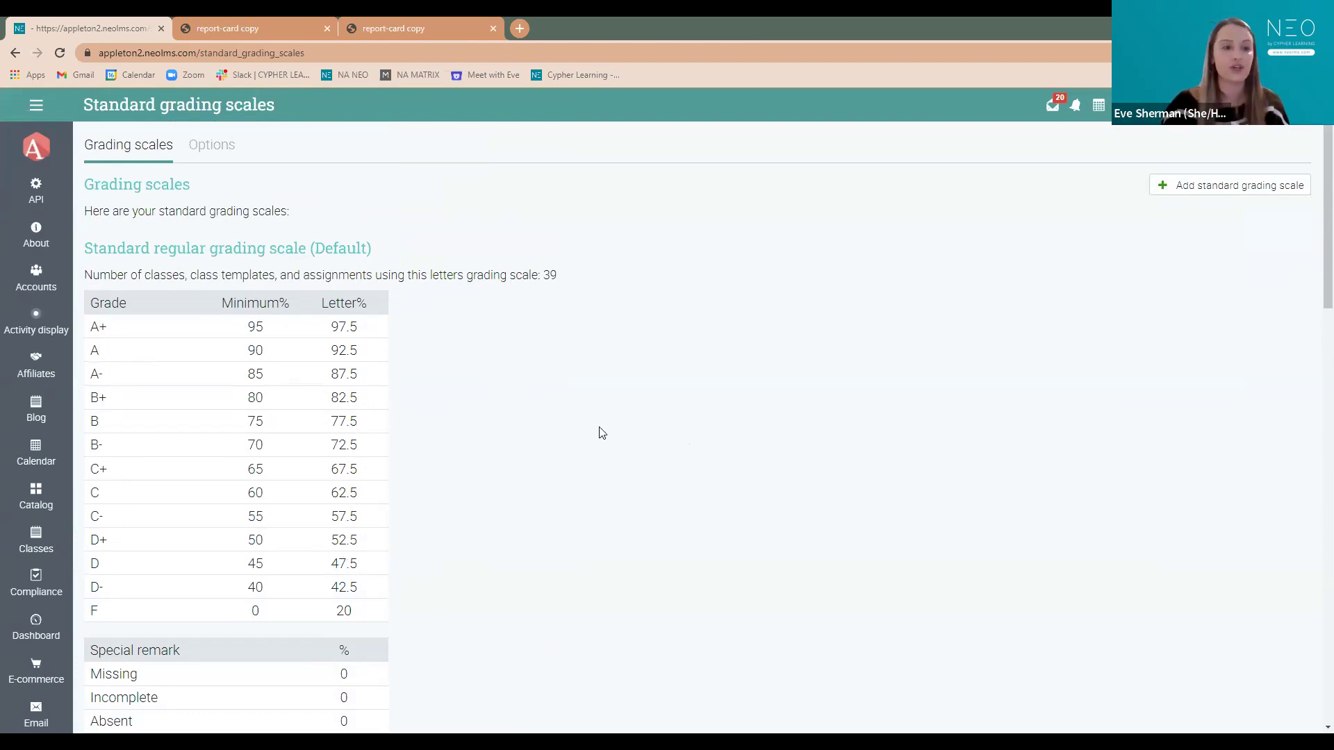
- Open the Chemistry class's gradebook and look over the students' assignment scores
{"action": "left_click", "coordinate": [36, 108]}
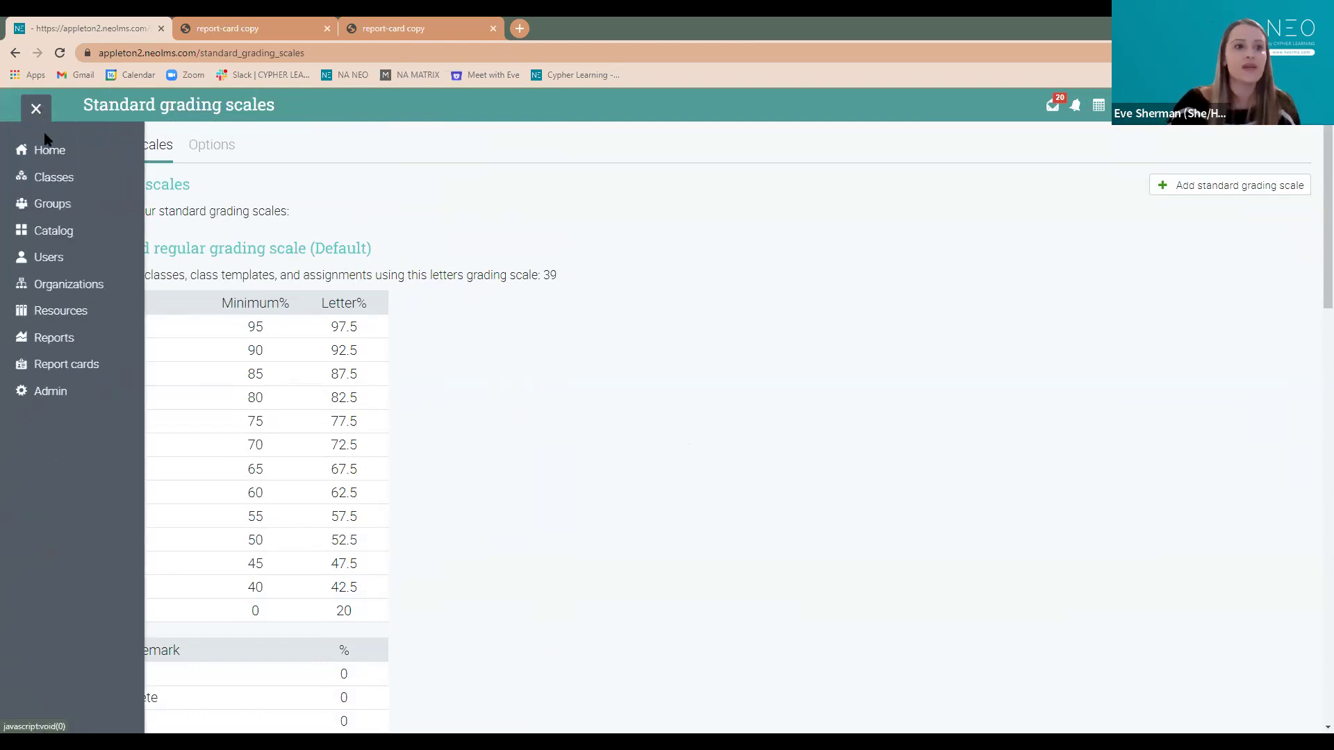
{"action": "left_click", "coordinate": [218, 265]}
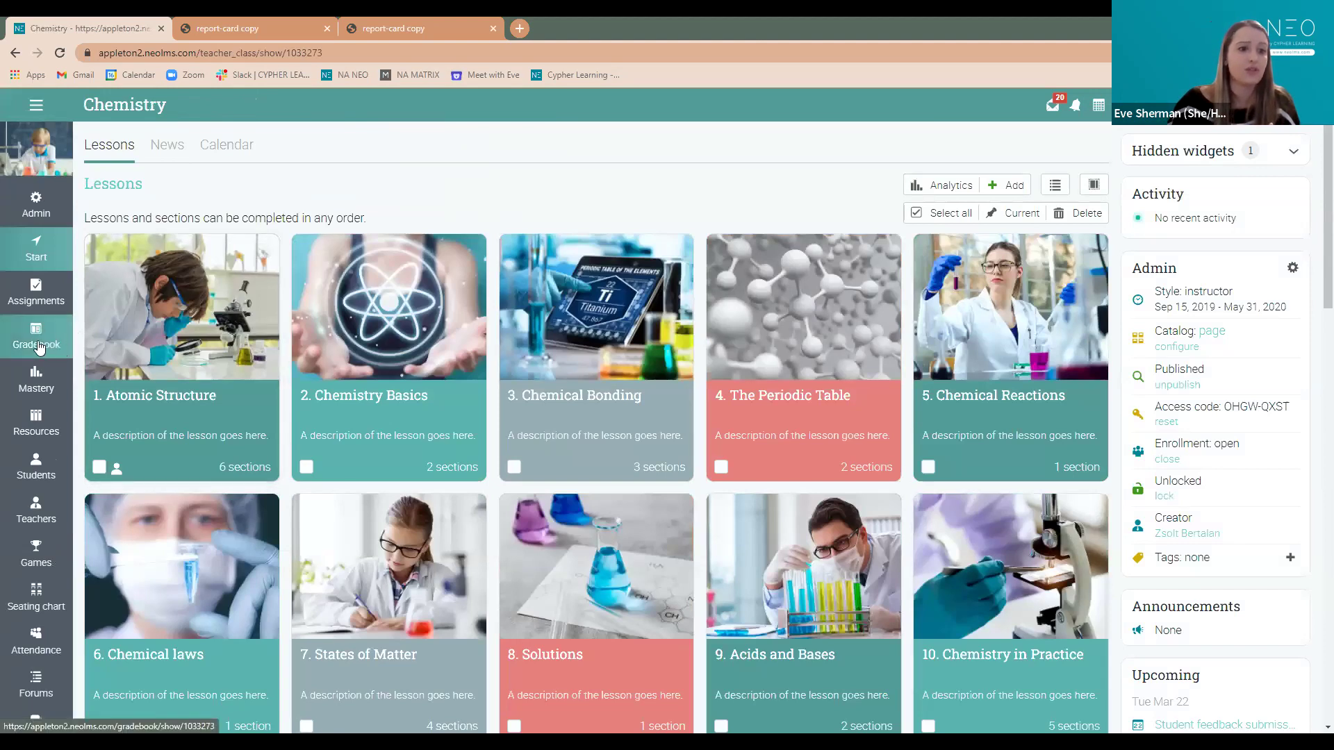
{"action": "left_click", "coordinate": [44, 216]}
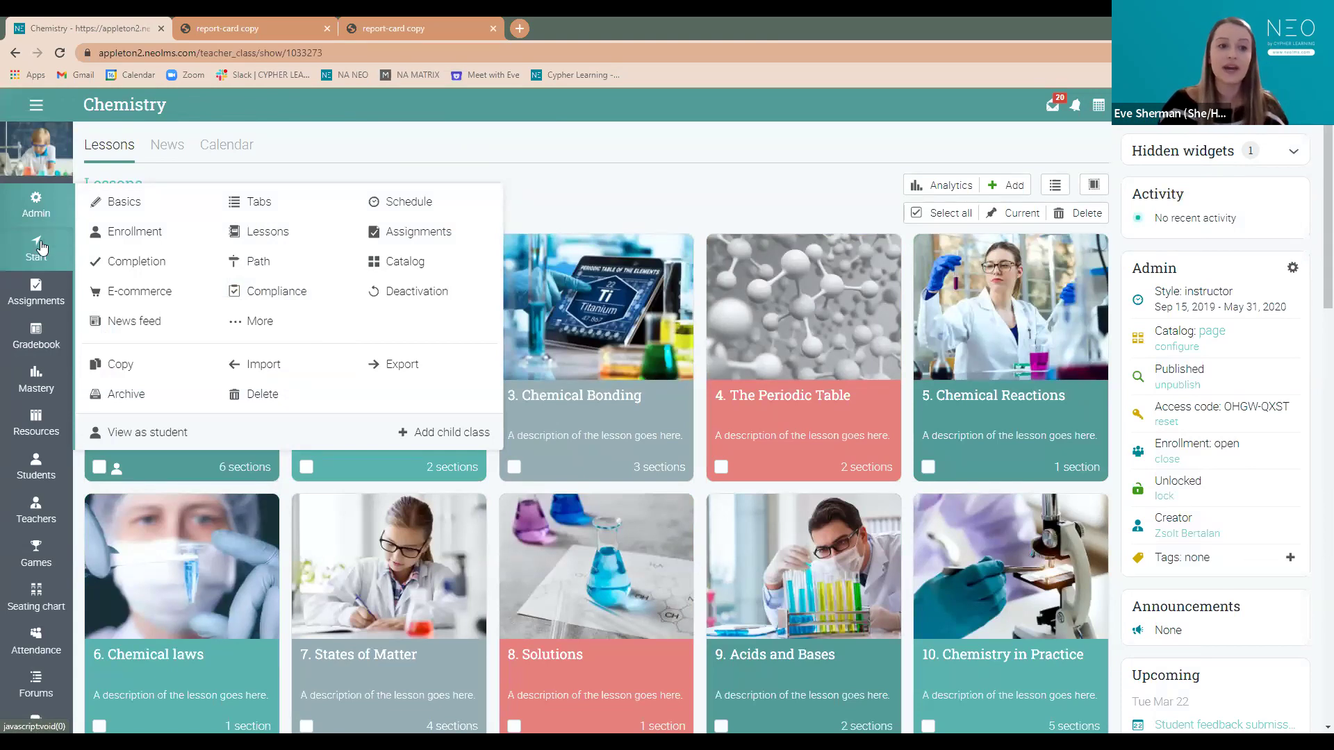
{"action": "left_click", "coordinate": [40, 338]}
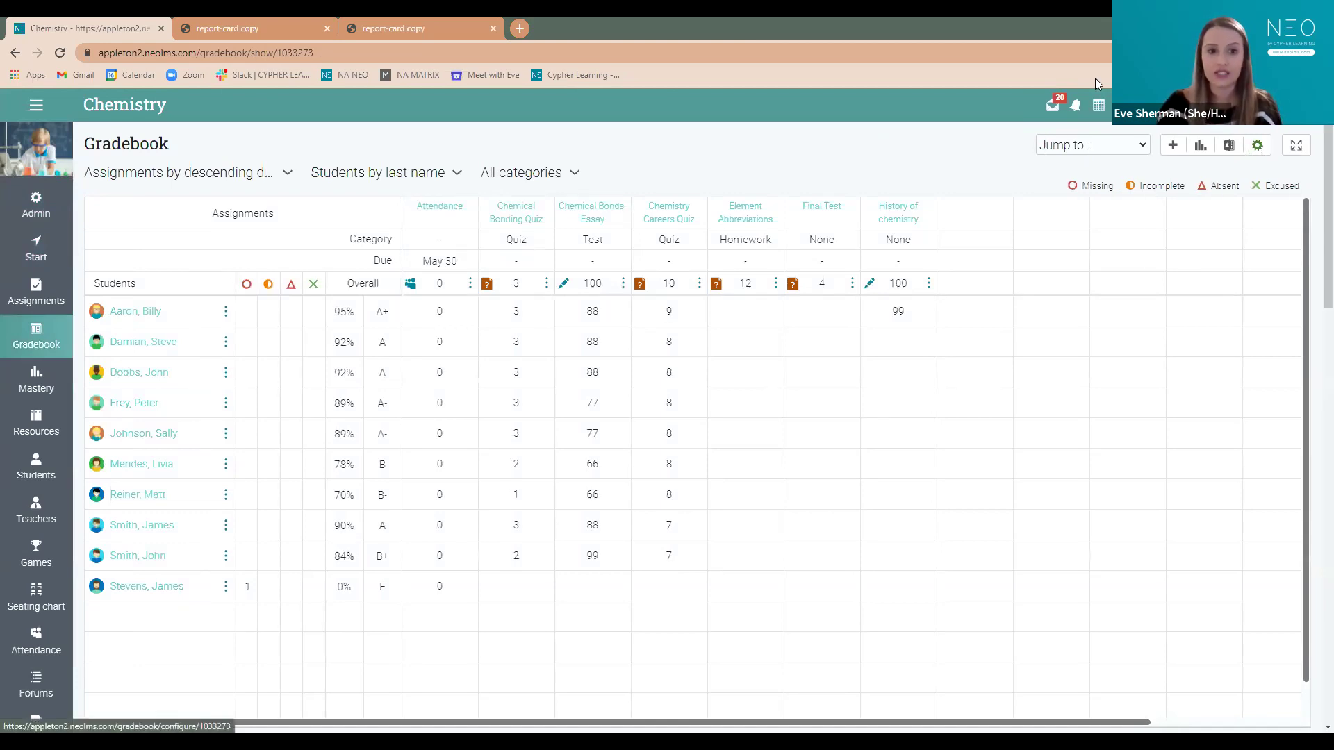
{"action": "scroll", "coordinate": [982, 151], "scroll_direction": "down", "scroll_amount": 1}
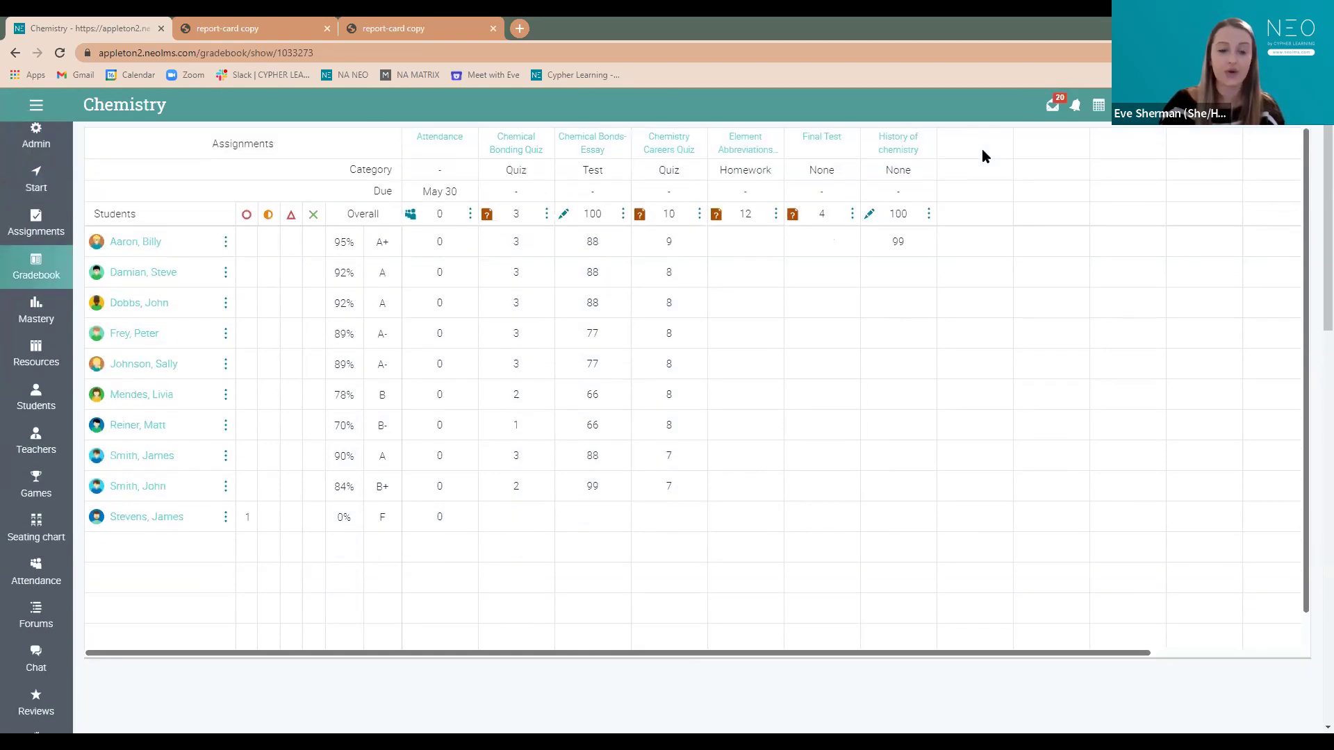
{"action": "scroll", "coordinate": [1030, 127], "scroll_direction": "up", "scroll_amount": 1}
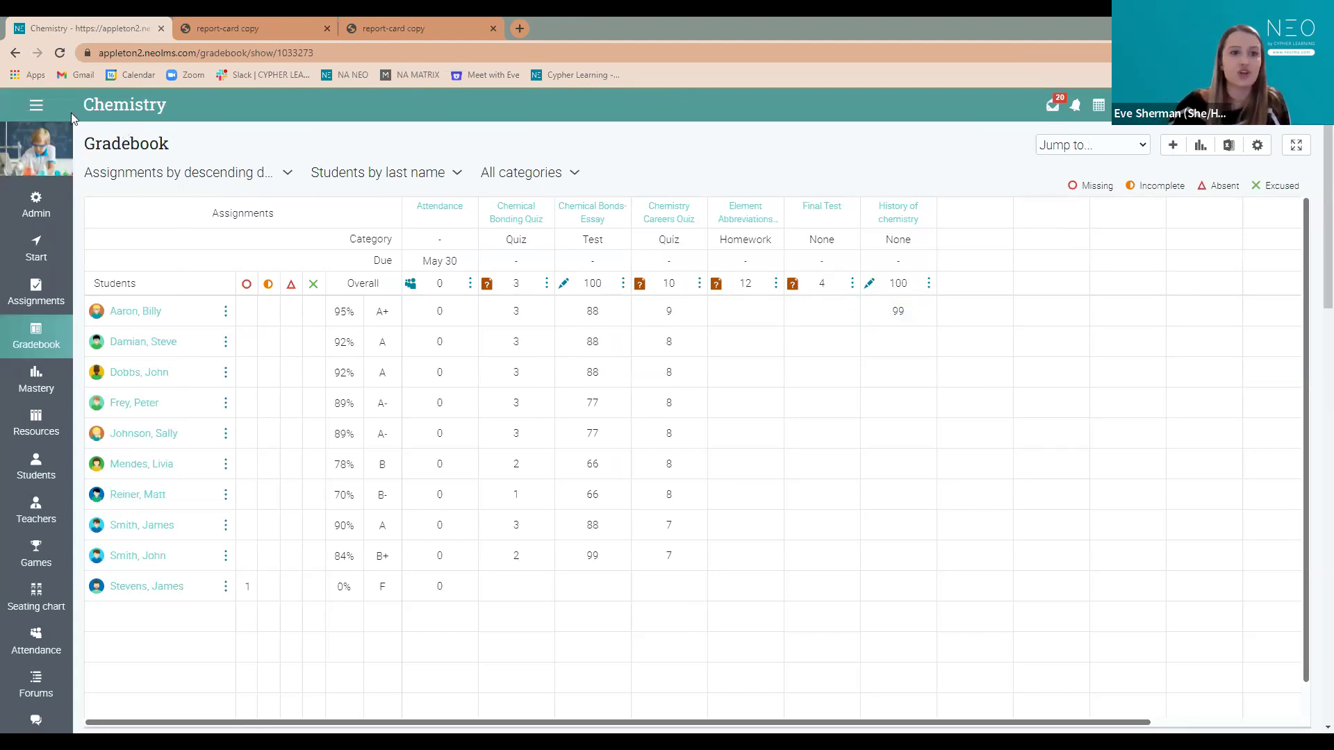
- Start adding a new learning path from the classes list and name it Example Path
{"action": "left_click", "coordinate": [38, 107]}
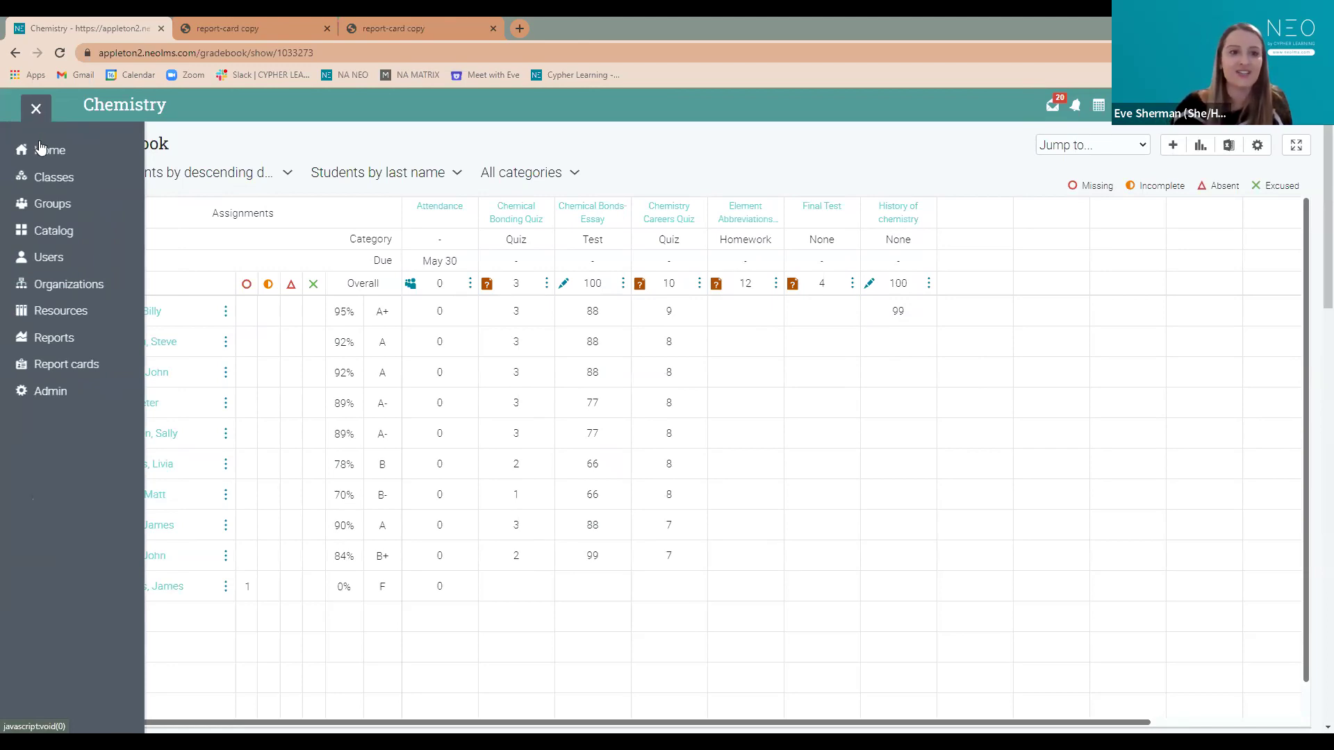
{"action": "left_click", "coordinate": [52, 205]}
{"action": "left_click", "coordinate": [78, 183]}
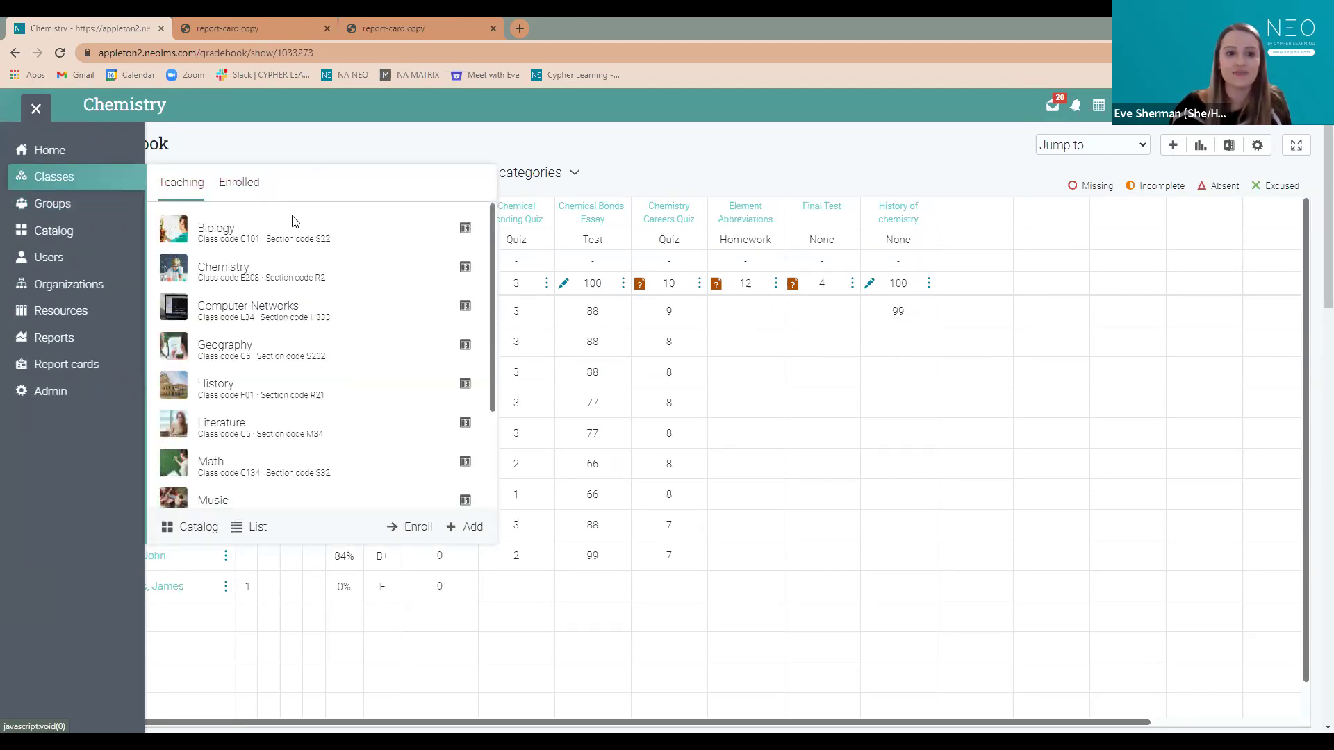
{"action": "left_click", "coordinate": [471, 528]}
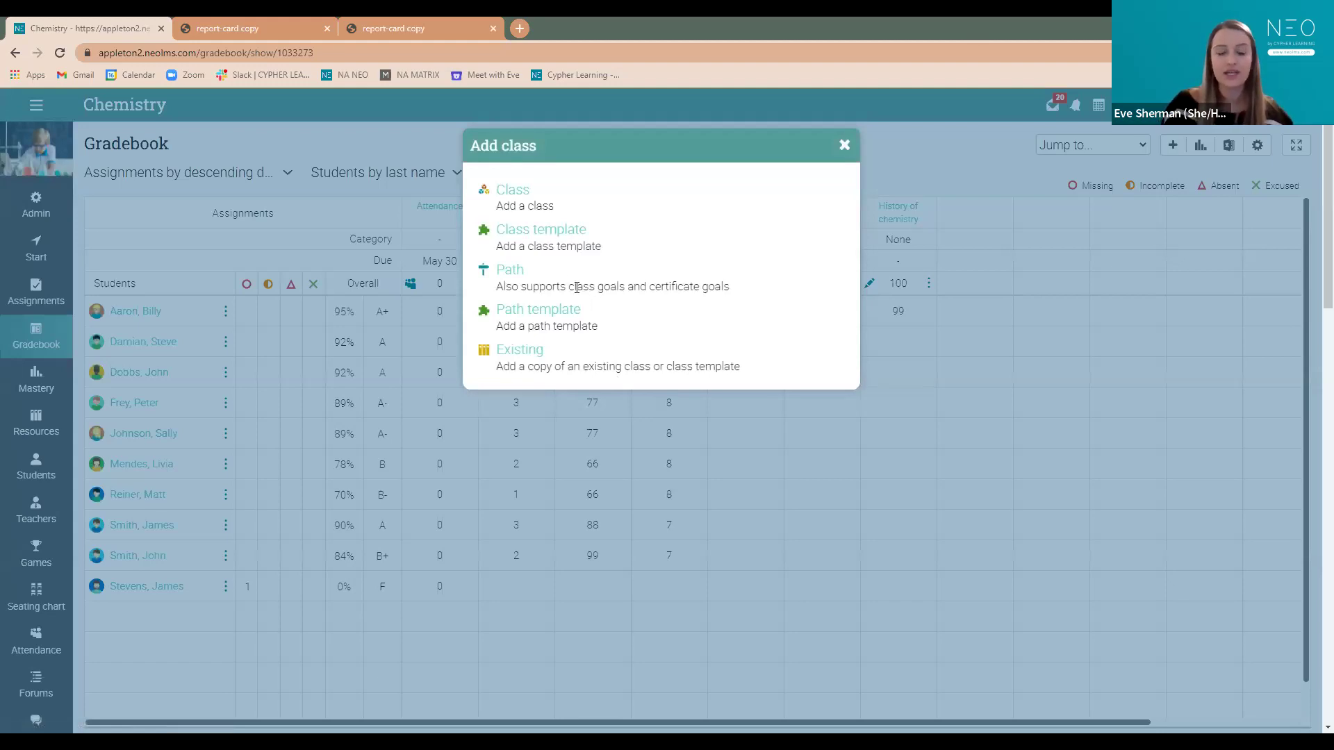
{"action": "left_click", "coordinate": [511, 271]}
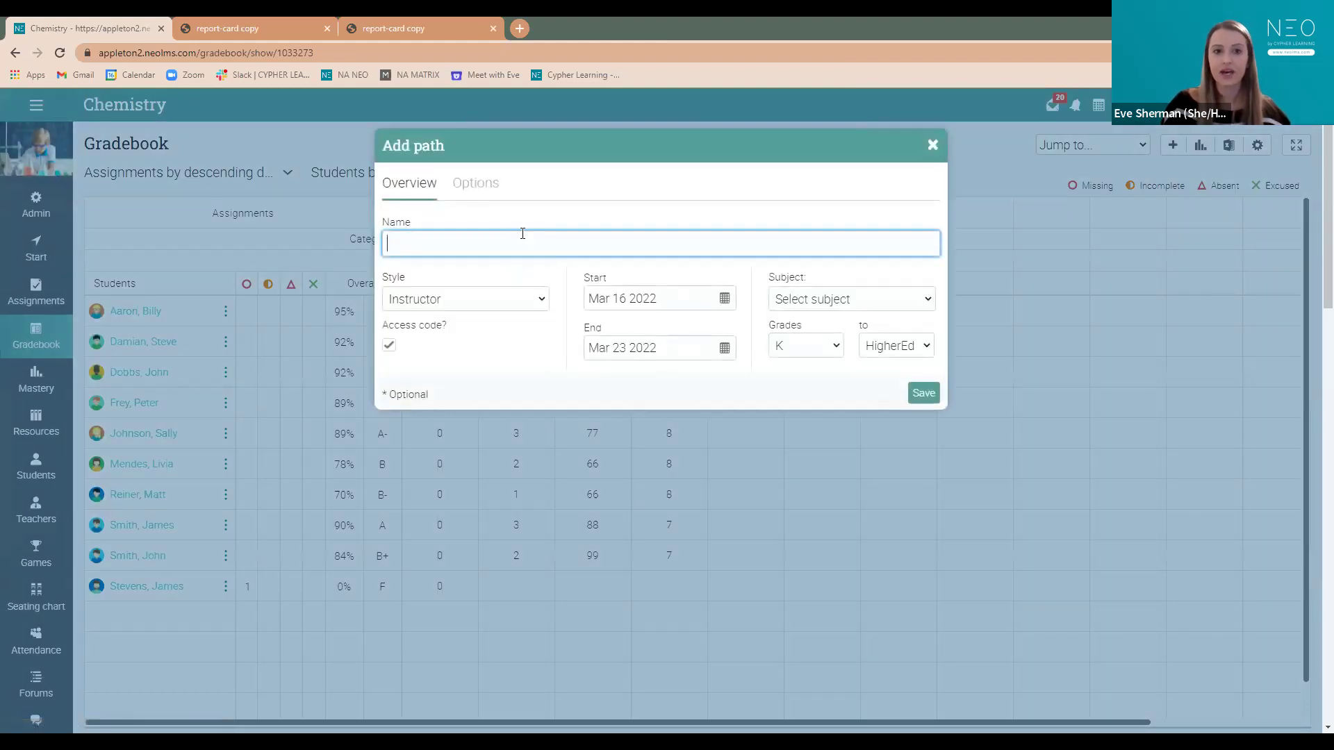
{"action": "type", "text": "Example Pa"}
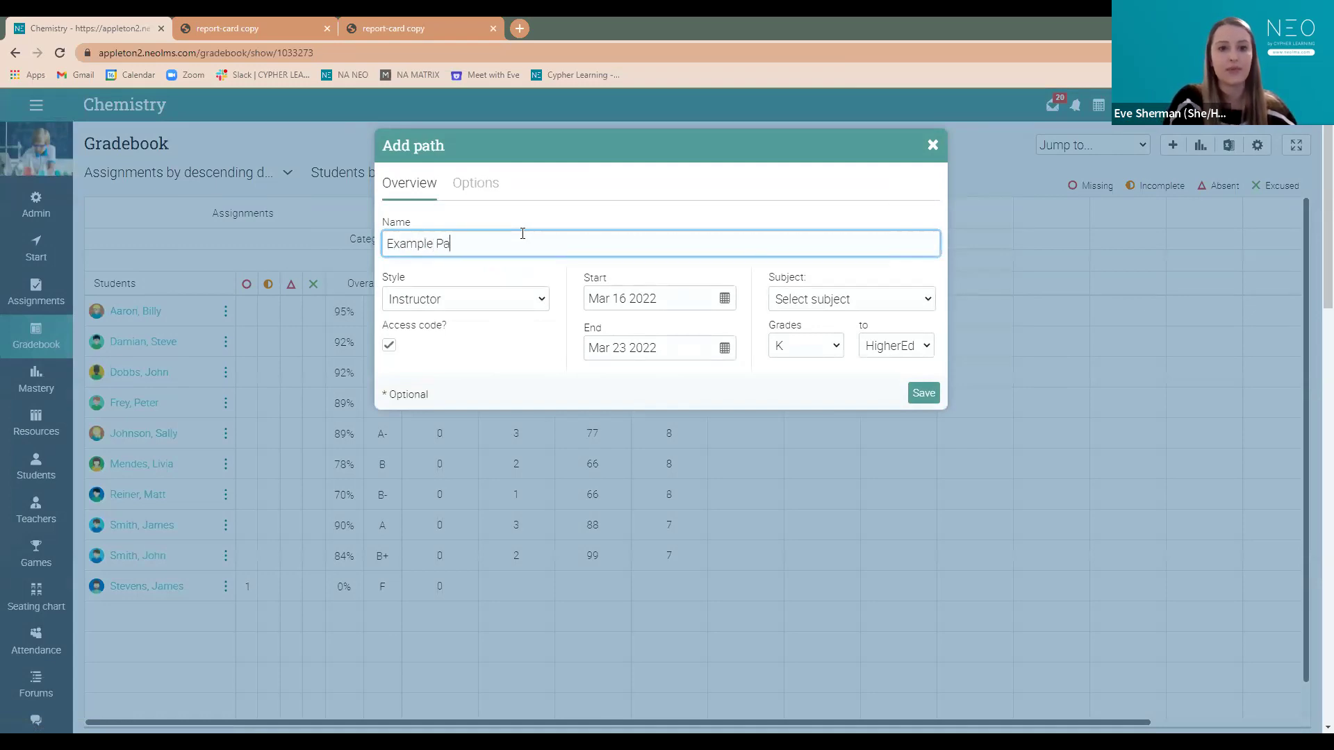
{"action": "type", "text": "th"}
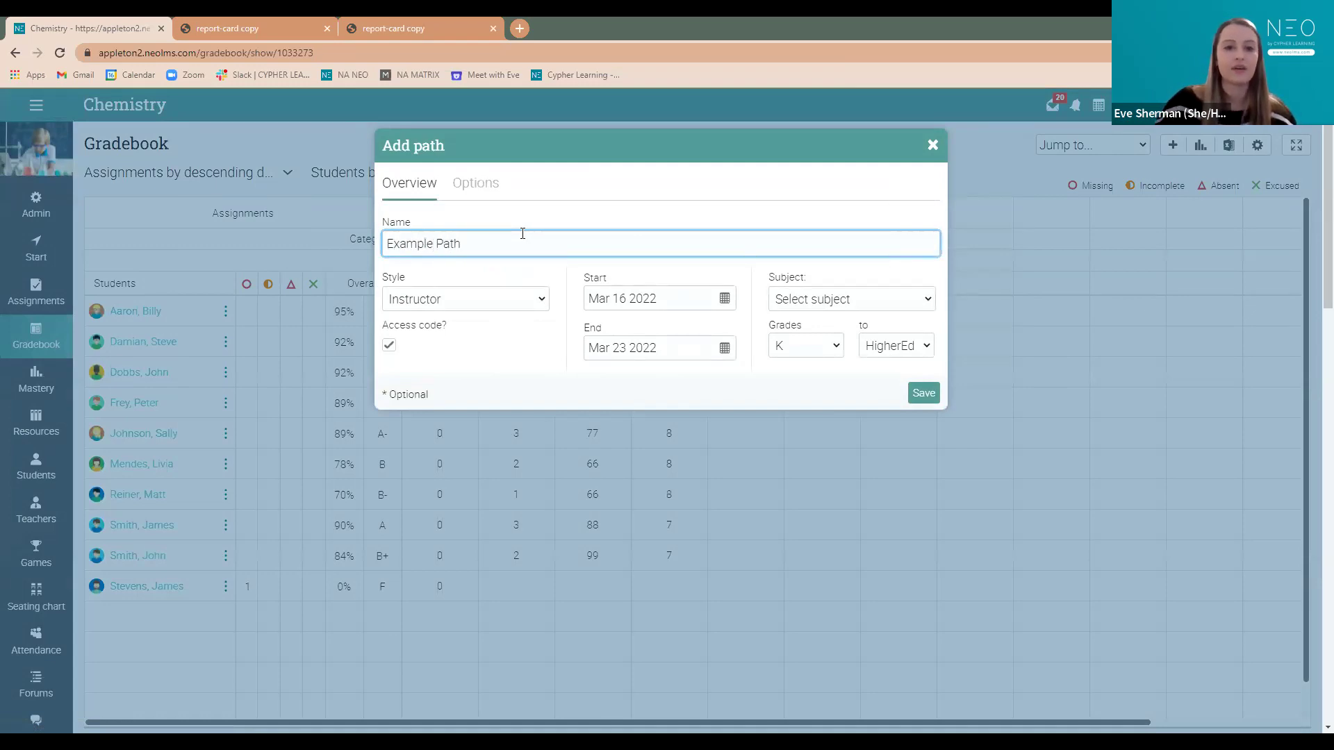
- Set the path's style to Self paced and turn off its access code
{"action": "left_click", "coordinate": [475, 300]}
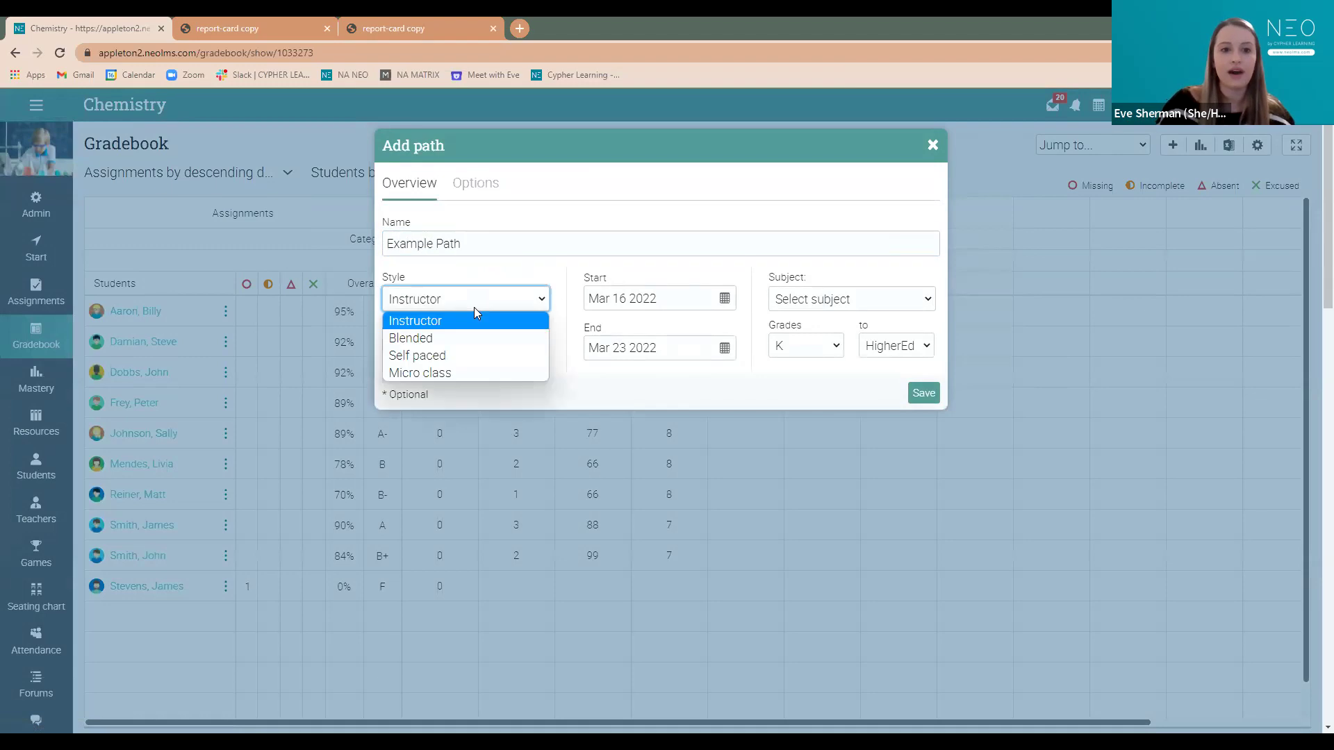
{"action": "left_click", "coordinate": [463, 358]}
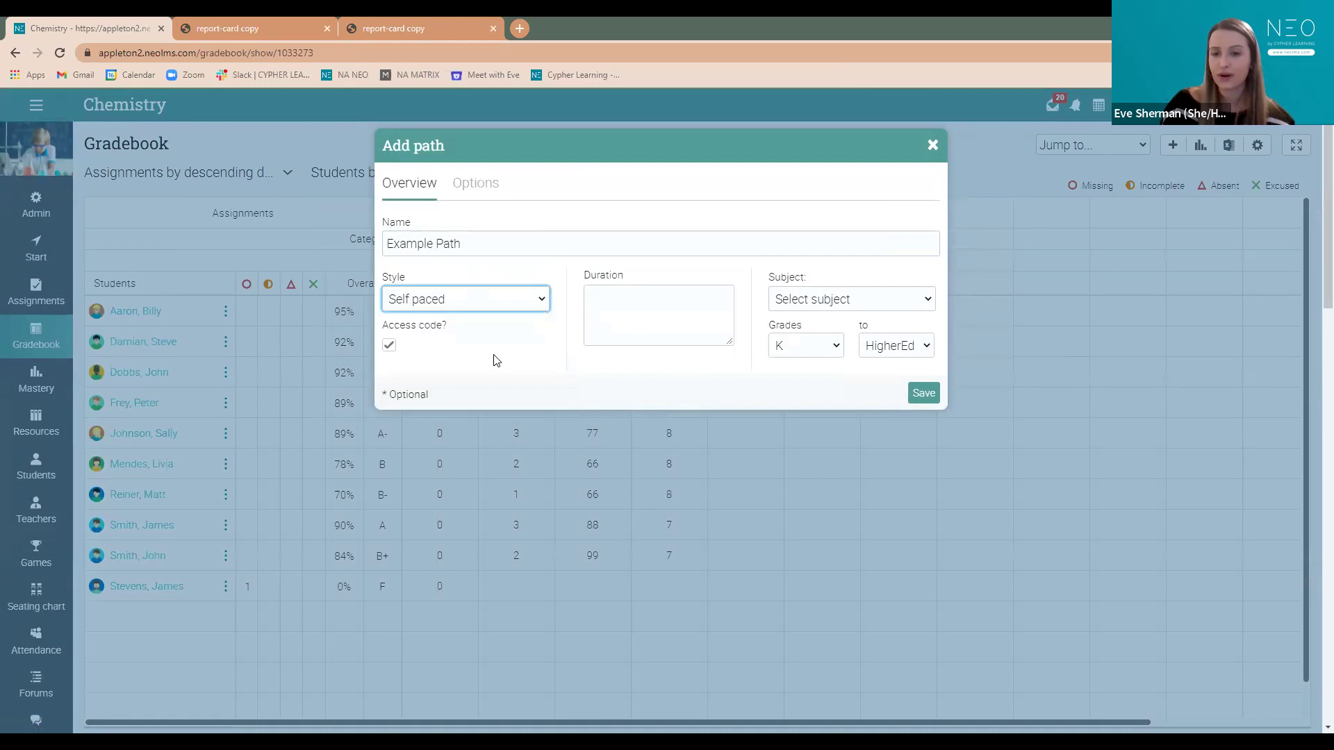
{"action": "left_click", "coordinate": [390, 345]}
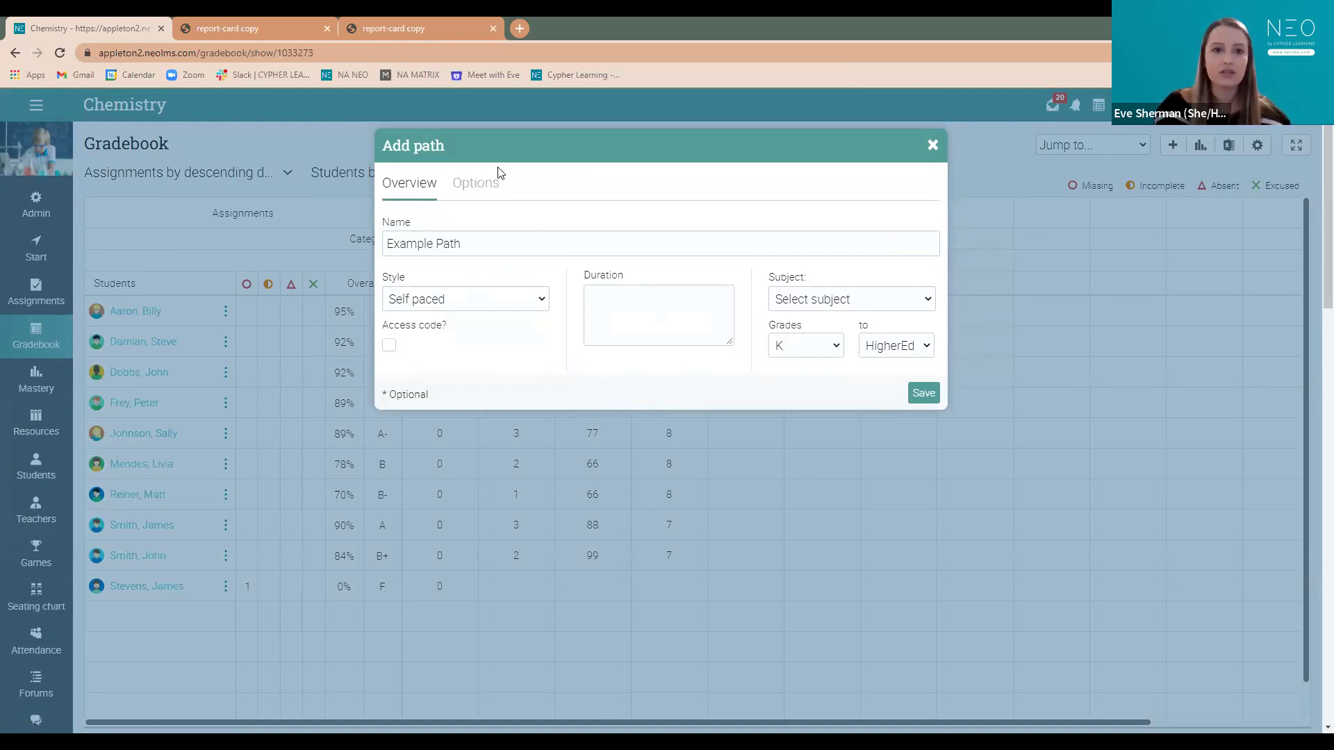
- Review the new path's additional options, including the list of available time zones
{"action": "left_click", "coordinate": [476, 185]}
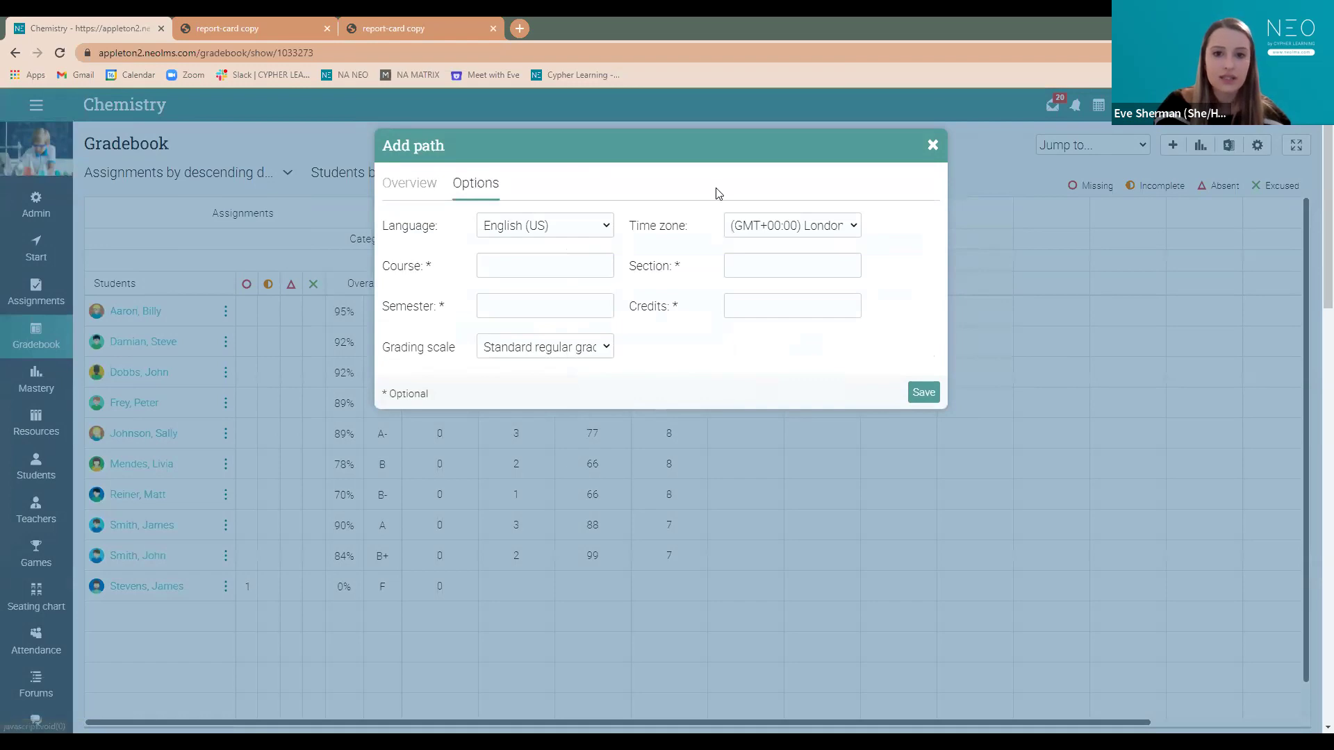
{"action": "left_click", "coordinate": [801, 226]}
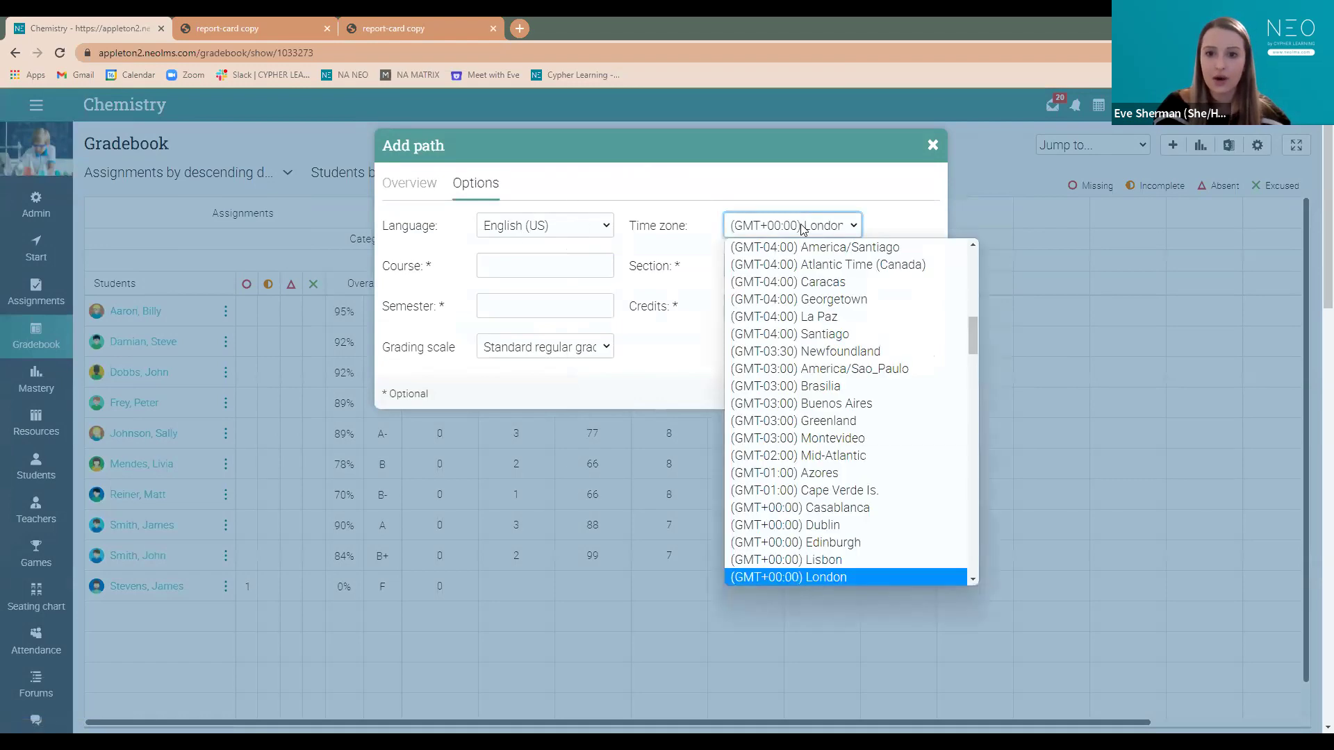
{"action": "left_click", "coordinate": [878, 193]}
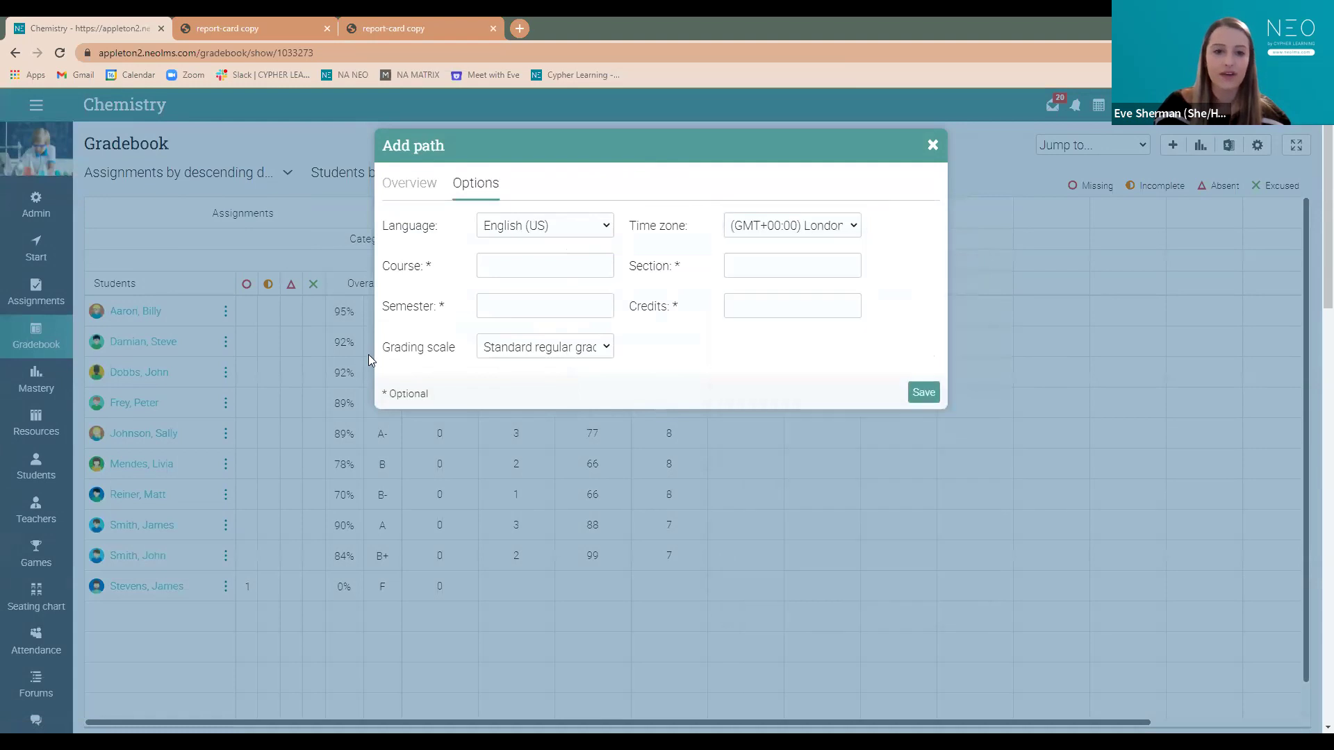
{"action": "left_click", "coordinate": [437, 193]}
- Choose Architecture as the path's subject and save the new path
{"action": "left_click", "coordinate": [929, 394]}
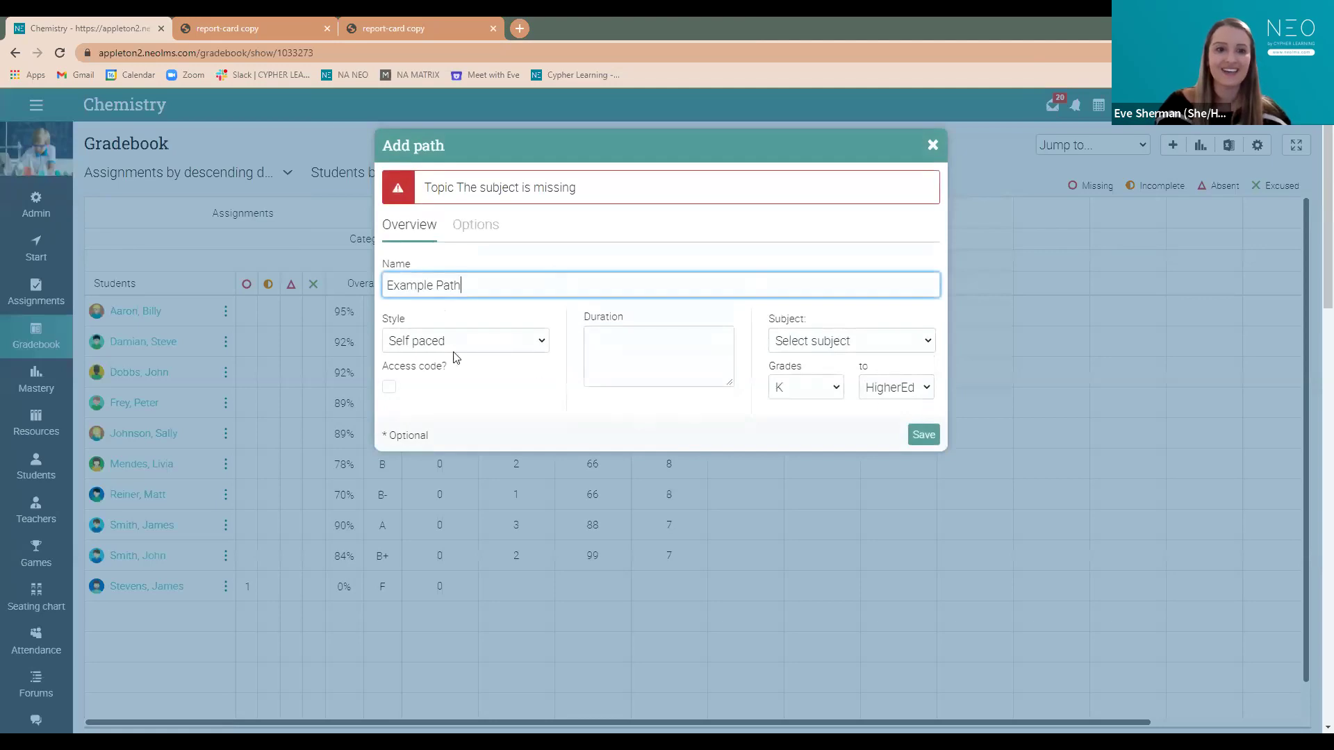
{"action": "left_click", "coordinate": [622, 358]}
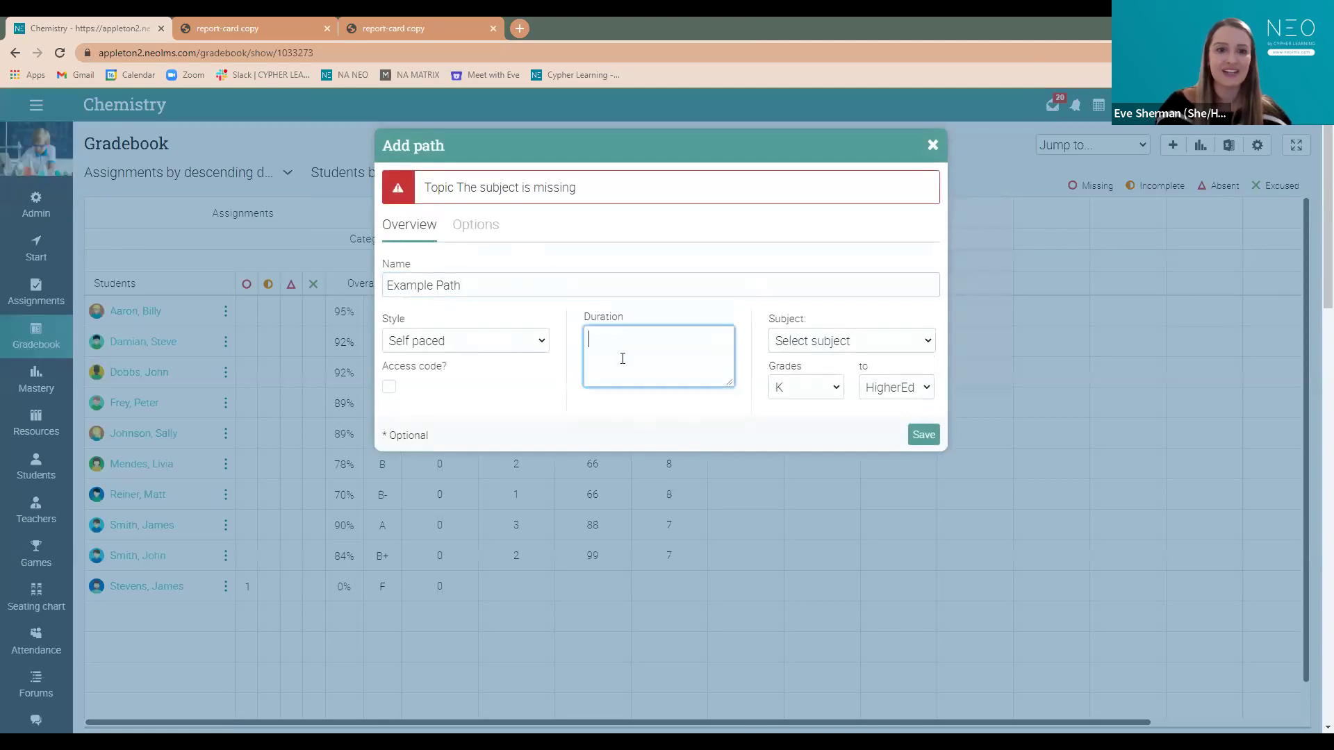
{"action": "left_click", "coordinate": [847, 341]}
{"action": "left_click", "coordinate": [848, 381]}
{"action": "left_click", "coordinate": [923, 436]}
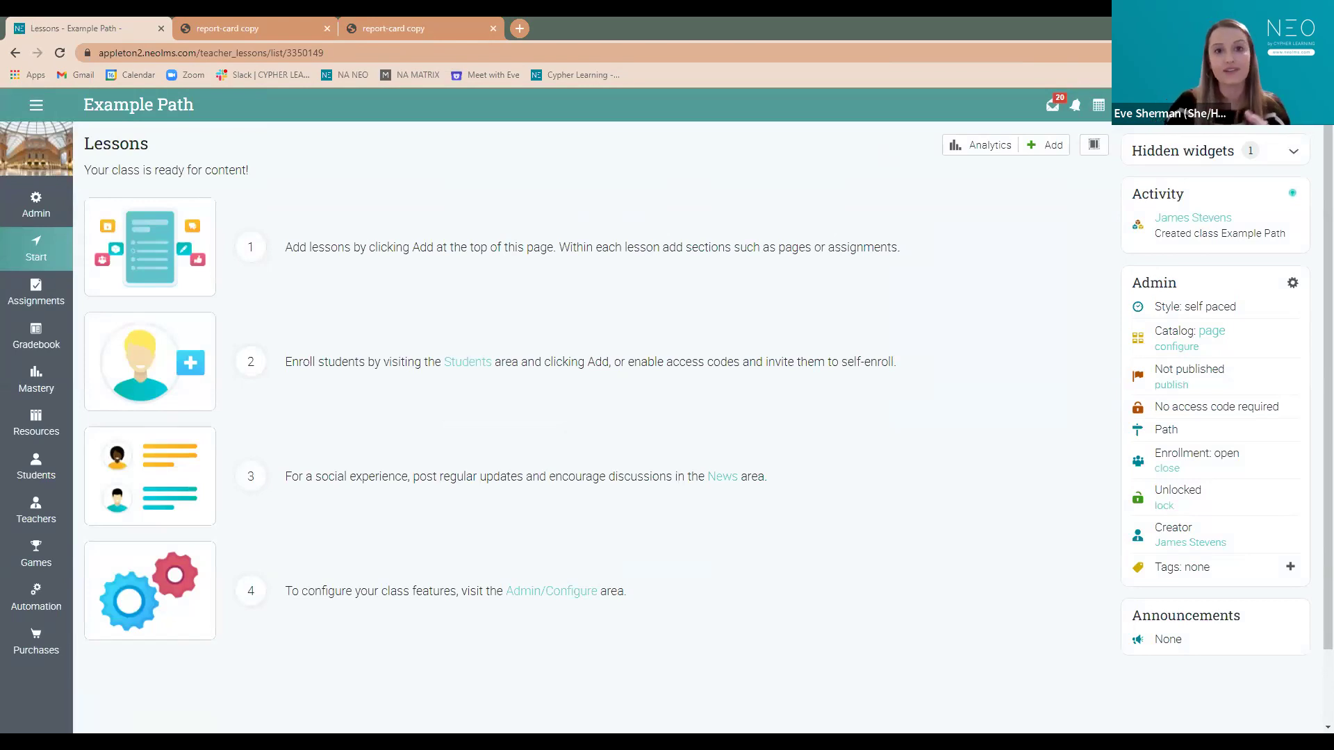
{"action": "left_click", "coordinate": [1049, 148]}
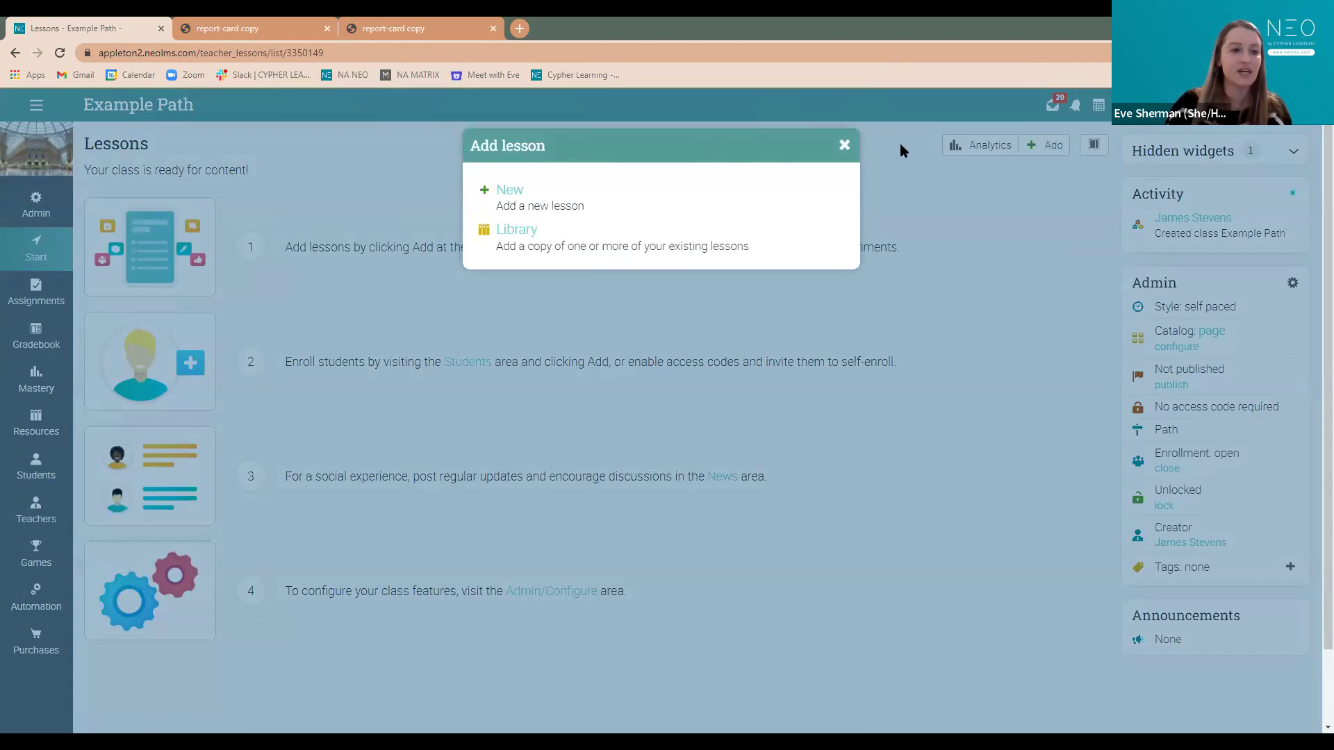
{"action": "left_click", "coordinate": [515, 199]}
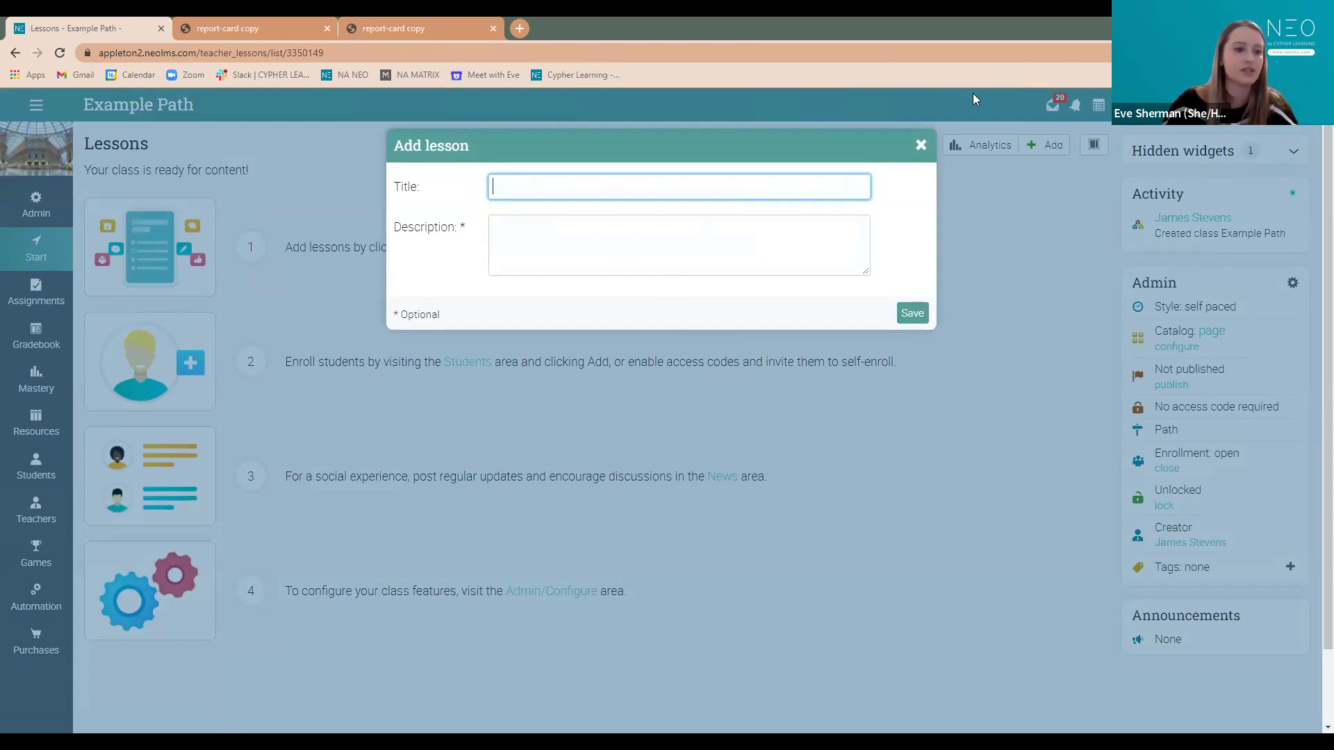
{"action": "left_click", "coordinate": [922, 146]}
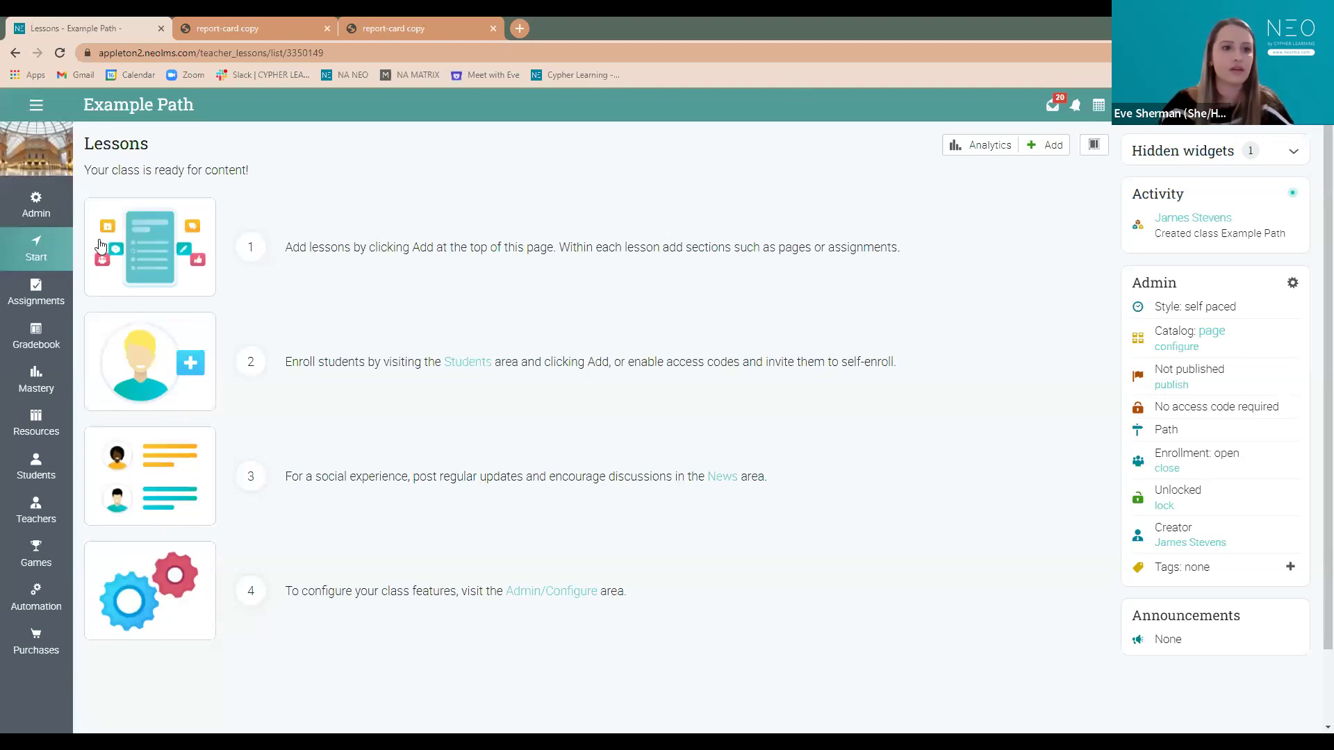
- View the path configuration options, and add a copy of the existing Continents lesson to Example Path, choosing from all subjects
{"action": "mouse_move", "coordinate": [36, 205]}
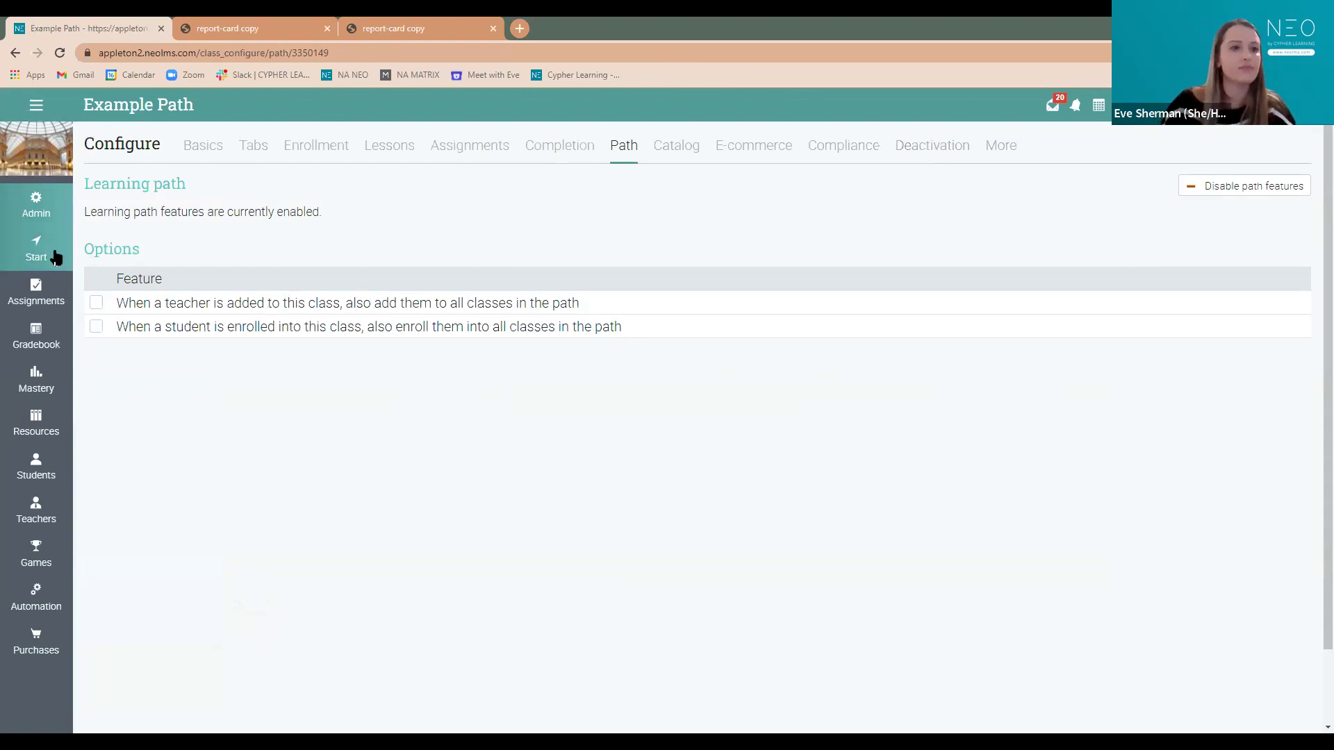
{"action": "left_click", "coordinate": [1047, 145]}
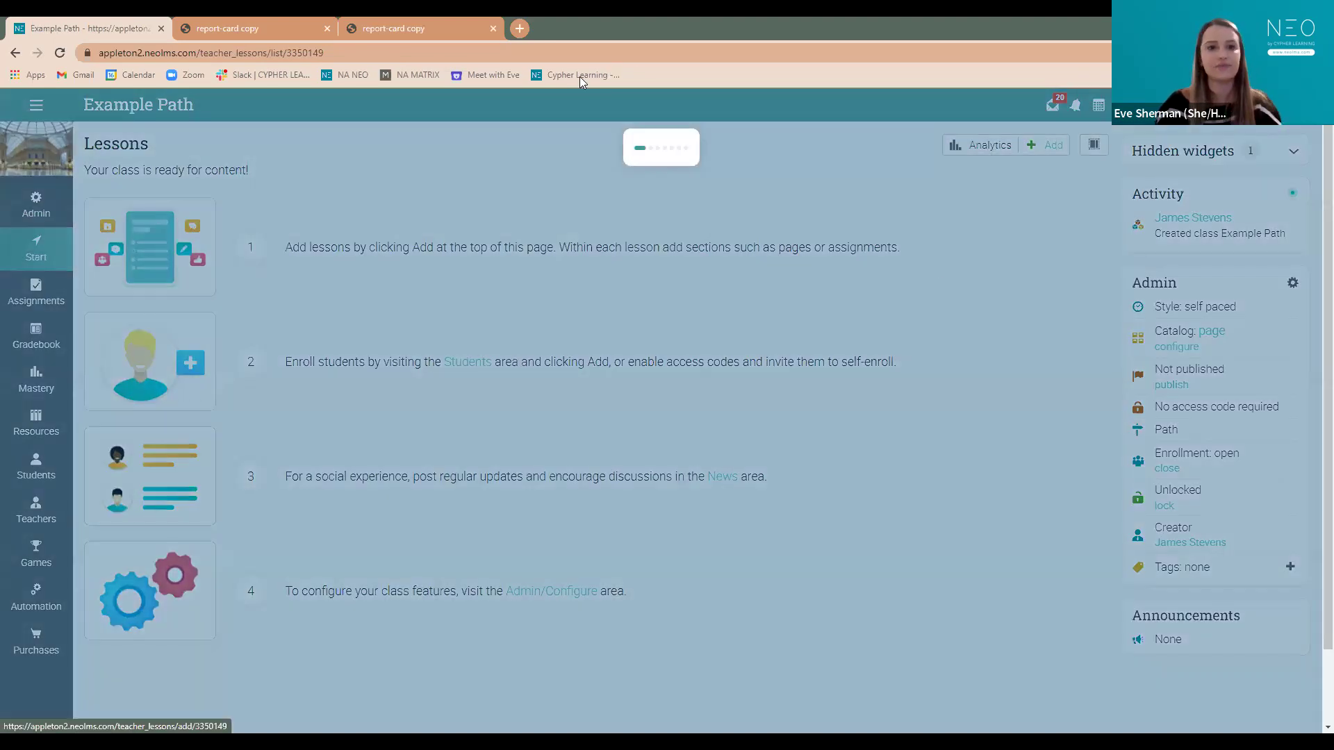
{"action": "left_click", "coordinate": [514, 232]}
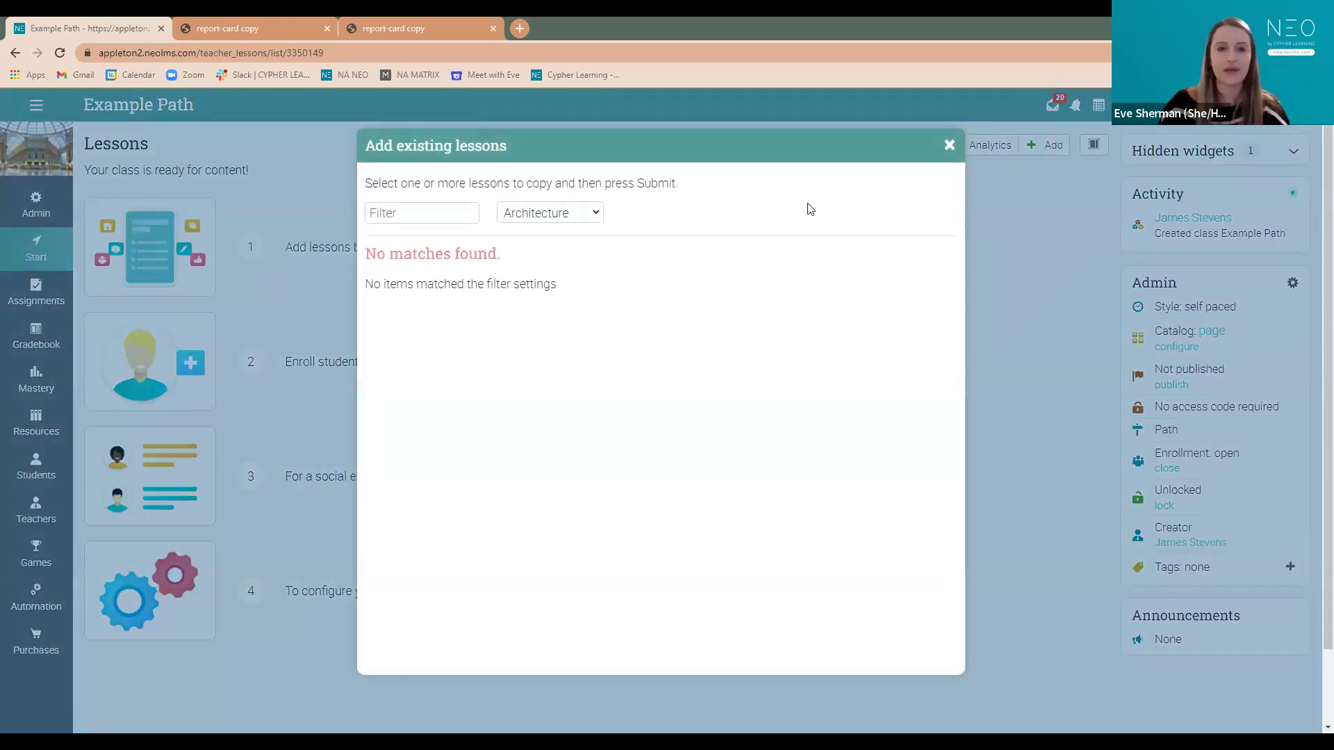
{"action": "left_click", "coordinate": [567, 214]}
{"action": "key", "text": "Return"}
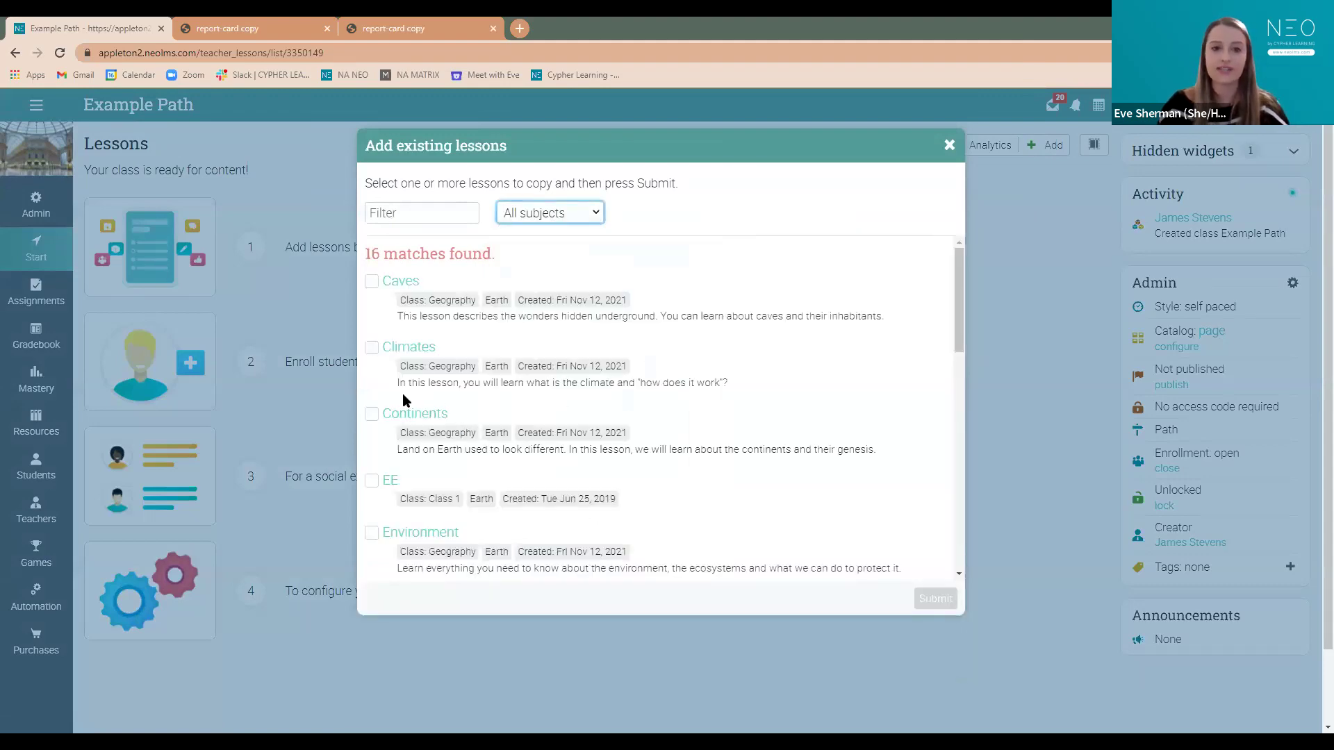
{"action": "left_click", "coordinate": [371, 415]}
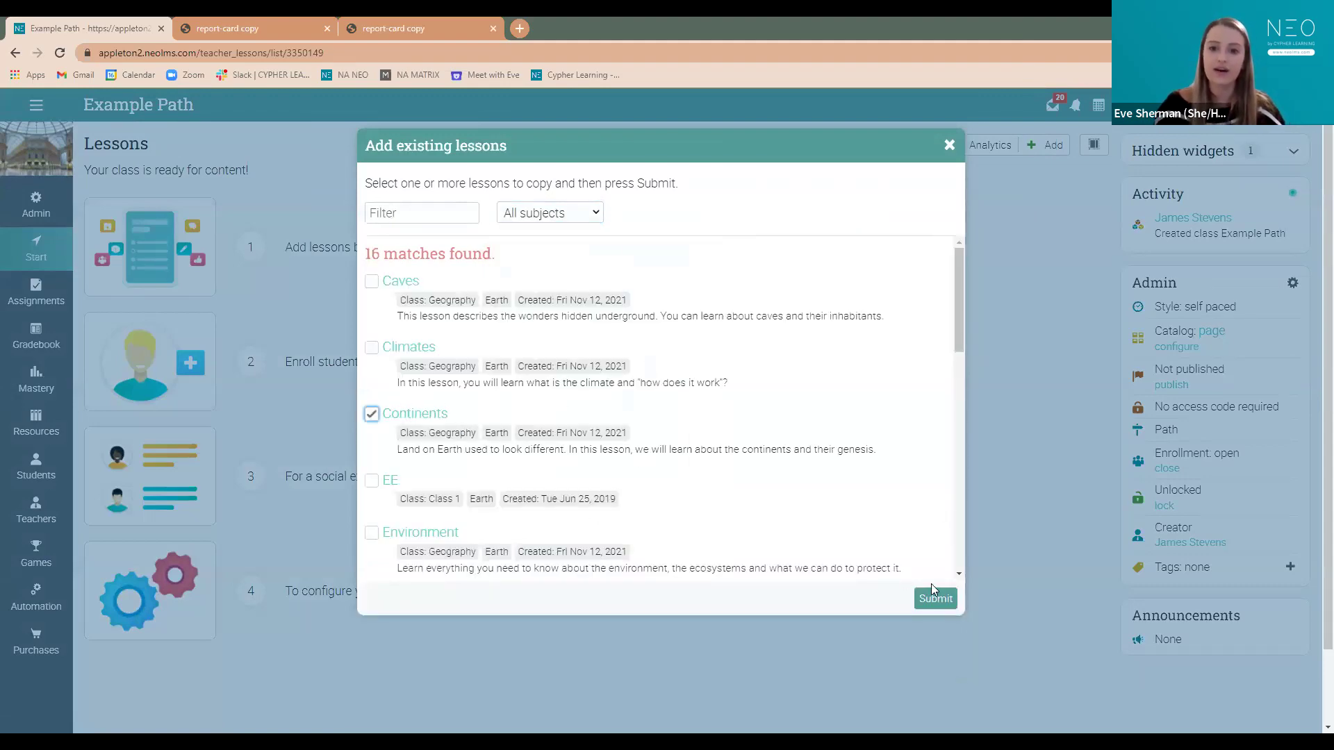
{"action": "left_click", "coordinate": [933, 591]}
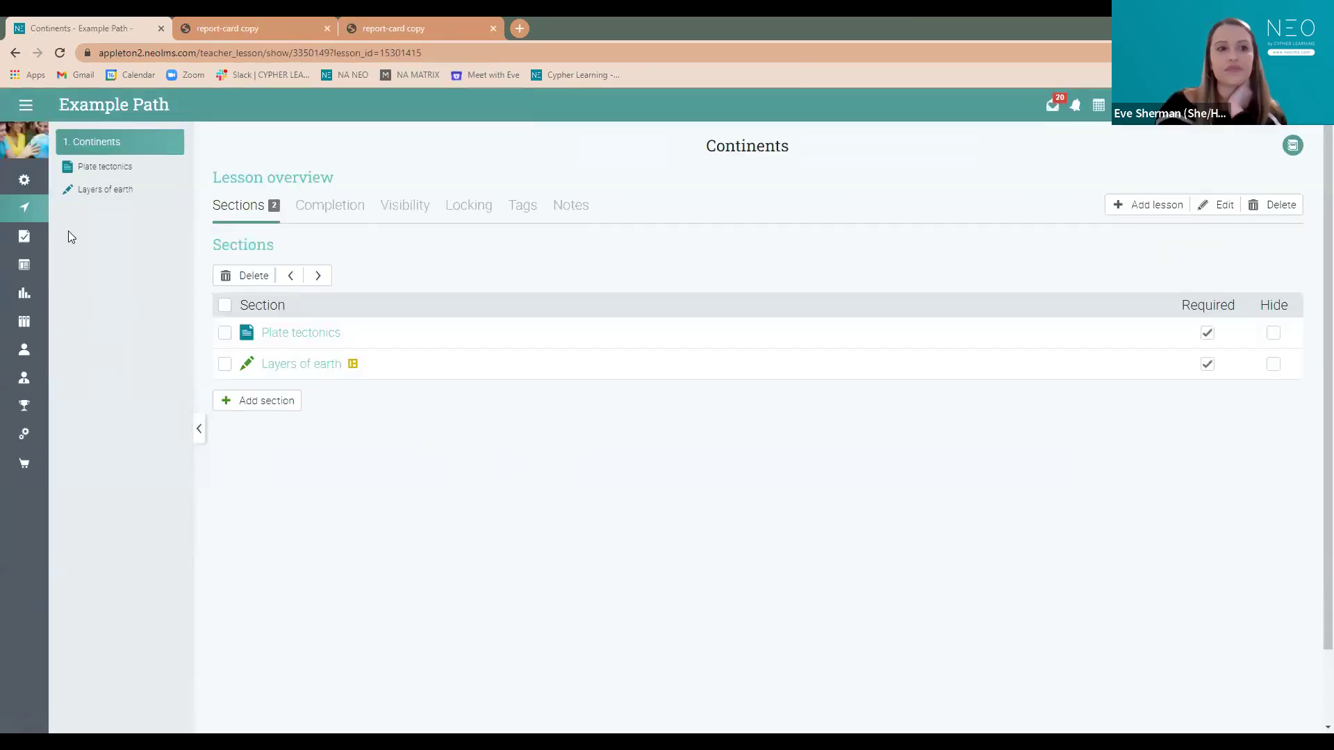
{"action": "left_click", "coordinate": [16, 212]}
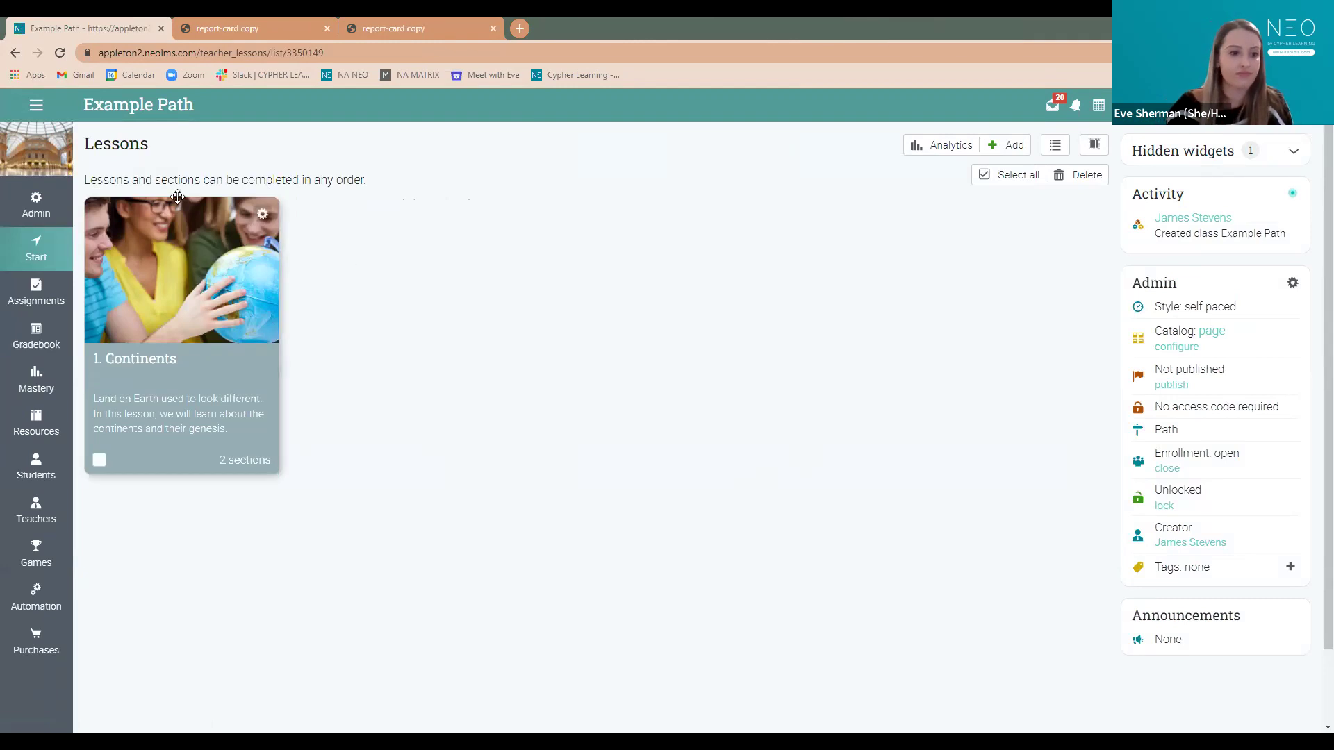
- Review the types of classes, paths and templates that can be added, and close the list of choices
{"action": "left_click", "coordinate": [37, 105]}
{"action": "left_click", "coordinate": [53, 176]}
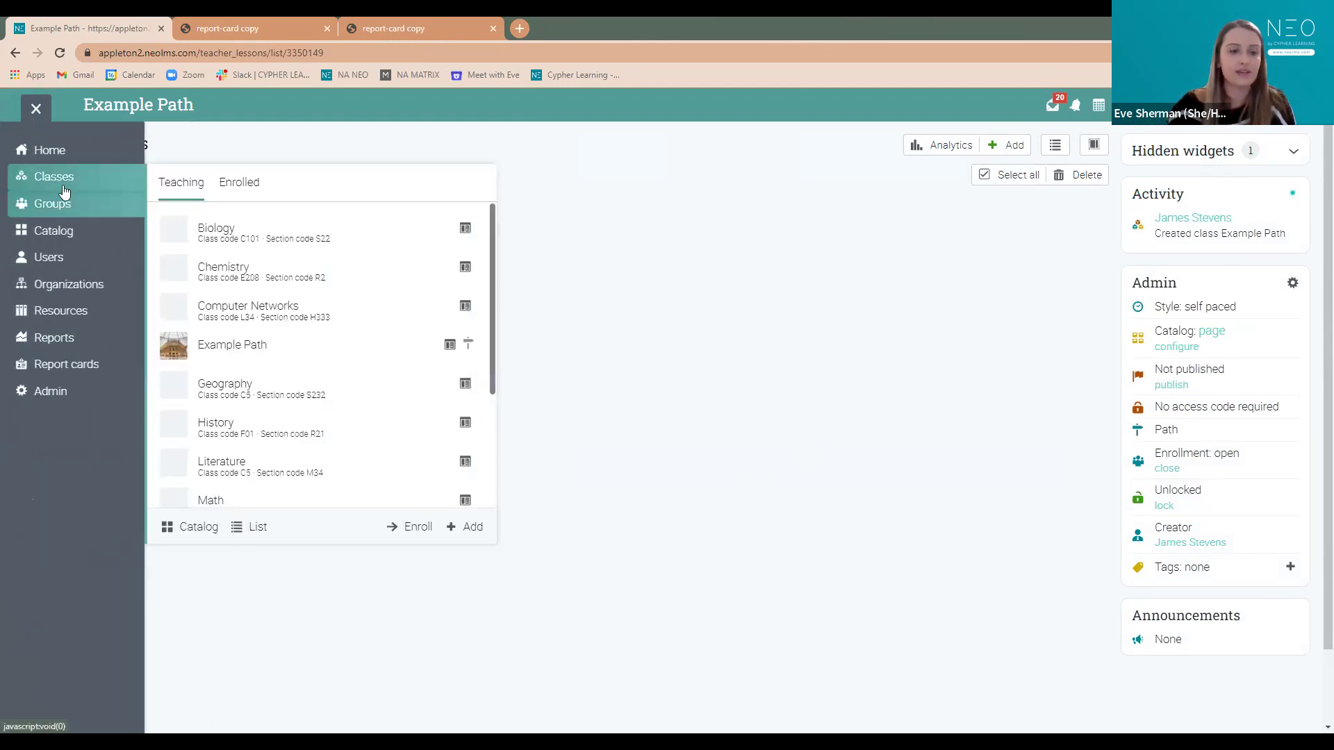
{"action": "left_click", "coordinate": [467, 528]}
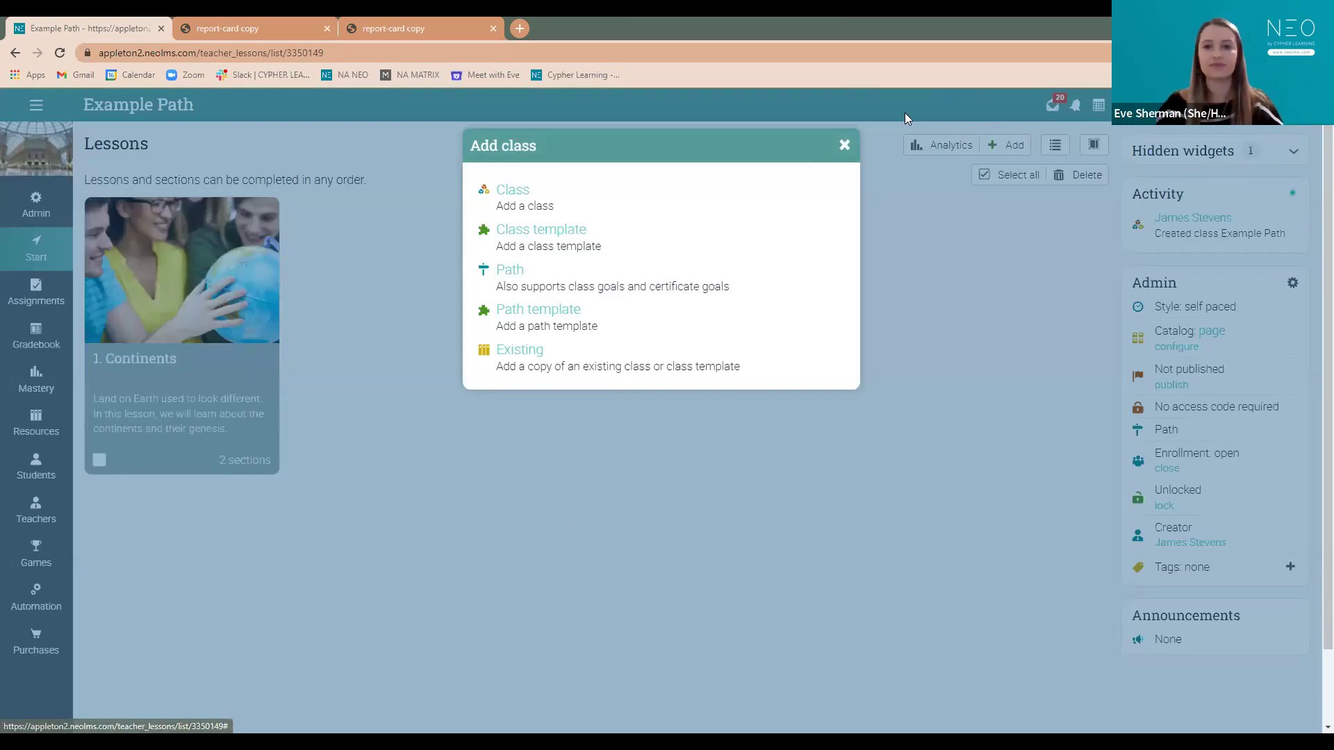
{"action": "left_click", "coordinate": [845, 145]}
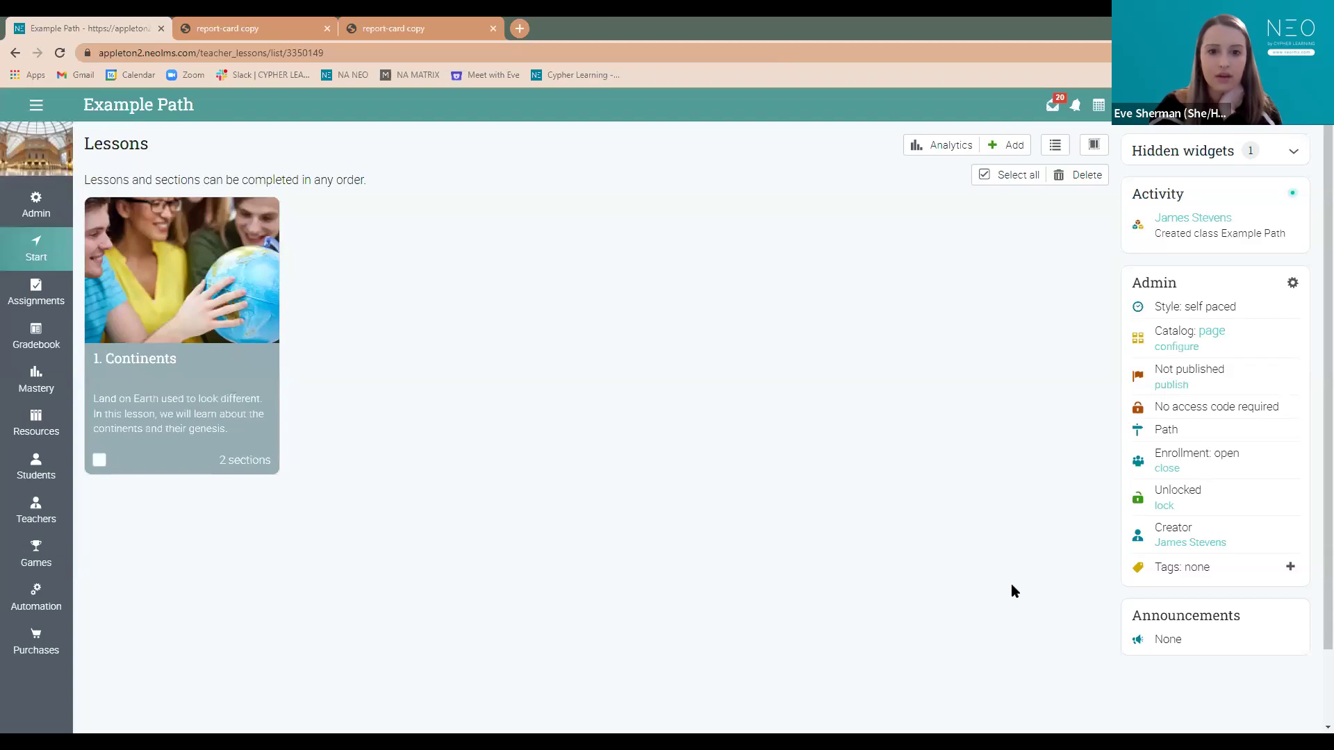
{"action": "key", "text": "alt+Tab"}
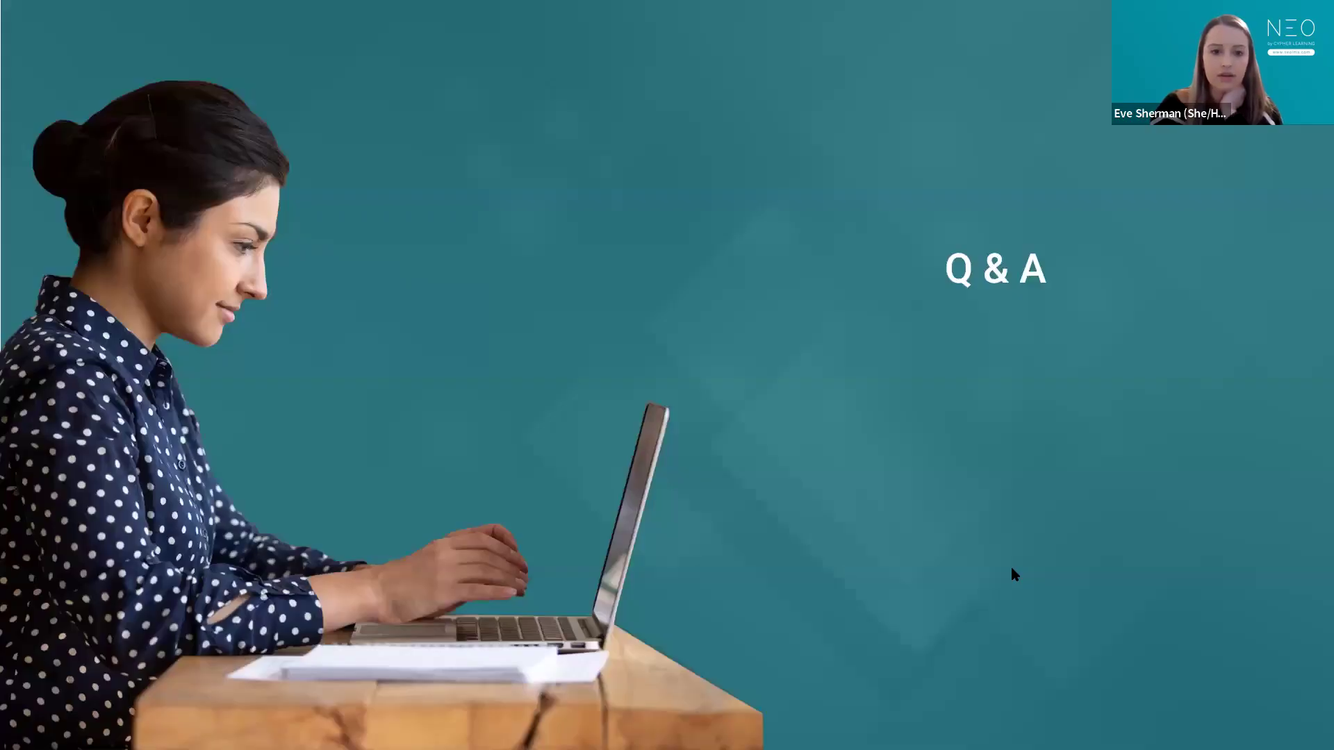
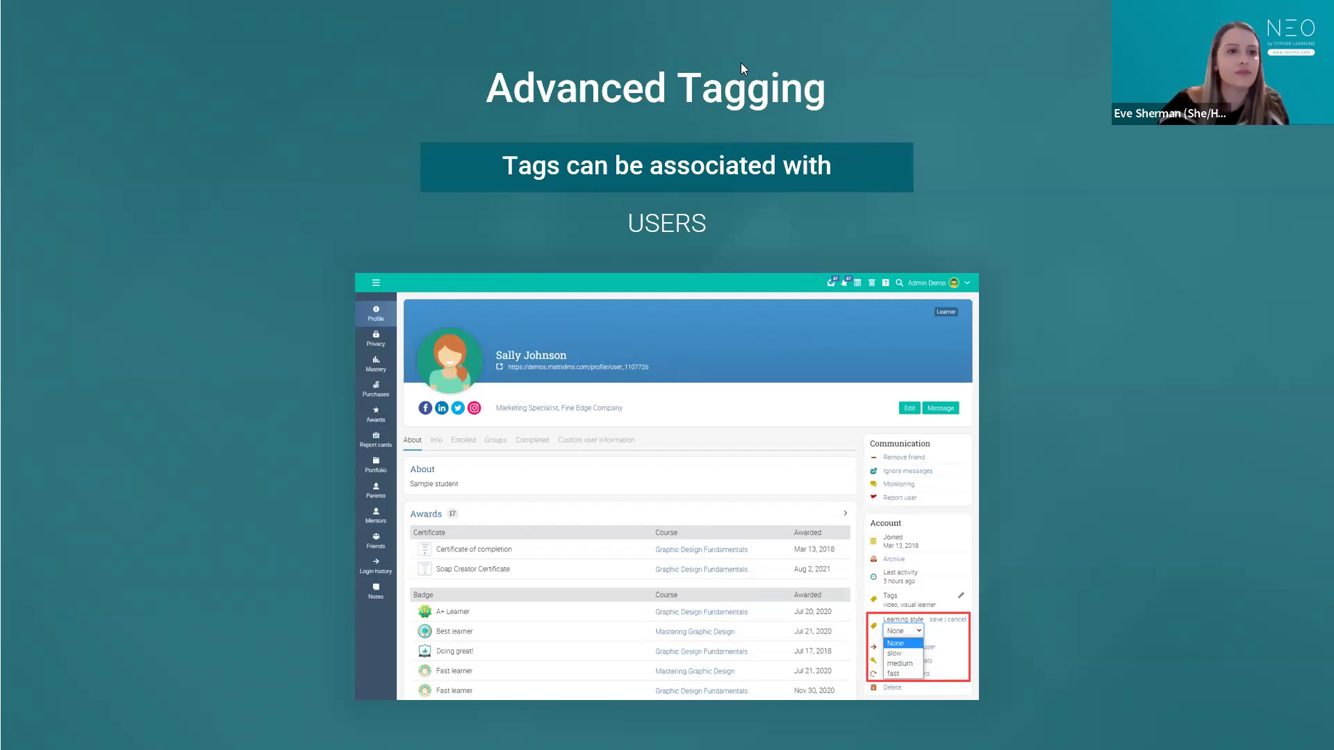
{"action": "key", "text": "alt+Tab"}
- Open the list of deleted classes and select the class named test c
{"action": "left_click", "coordinate": [39, 102]}
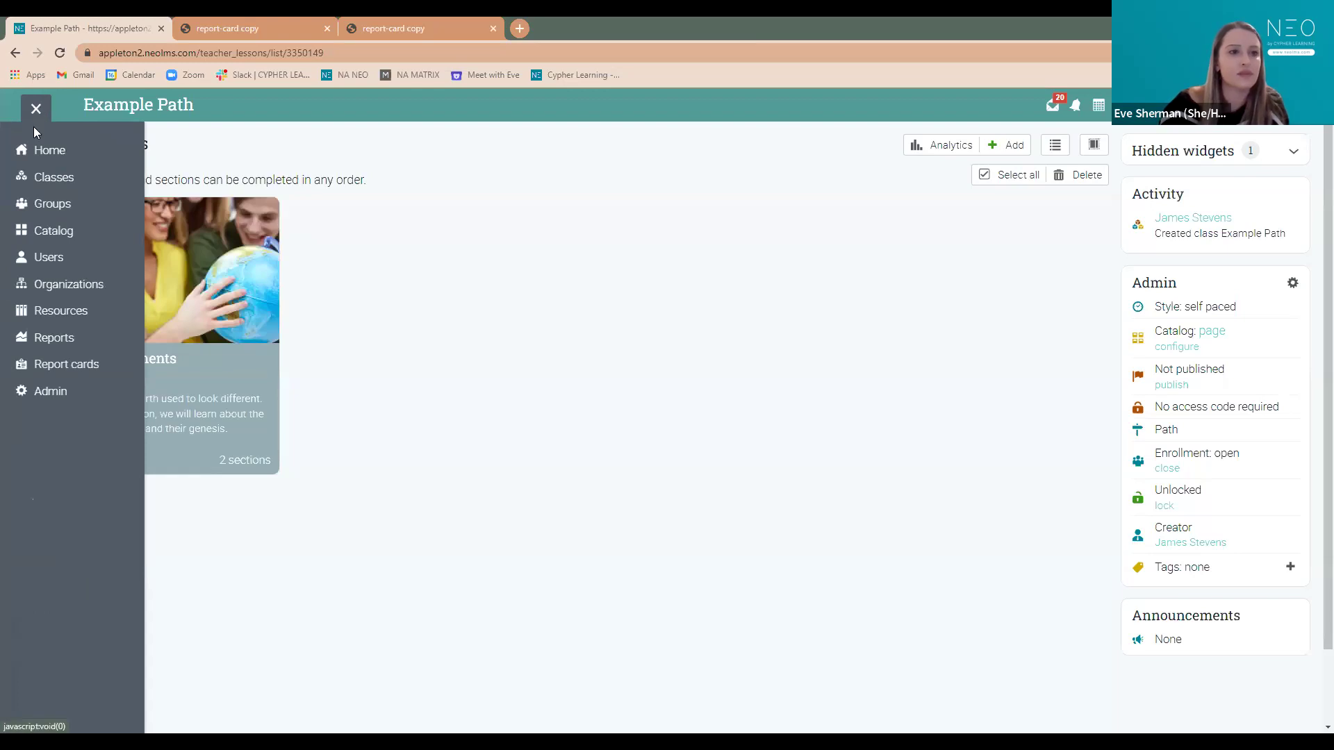
{"action": "mouse_move", "coordinate": [13, 159]}
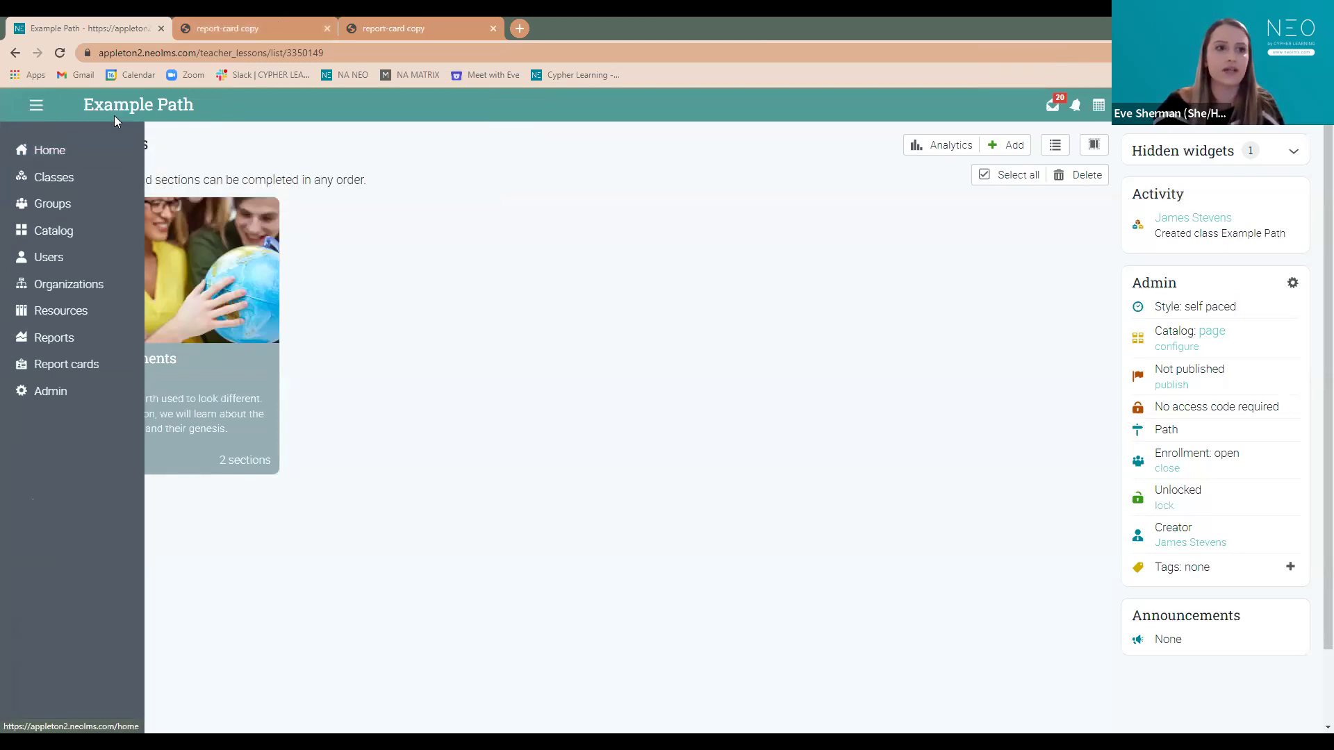
{"action": "mouse_move", "coordinate": [45, 178]}
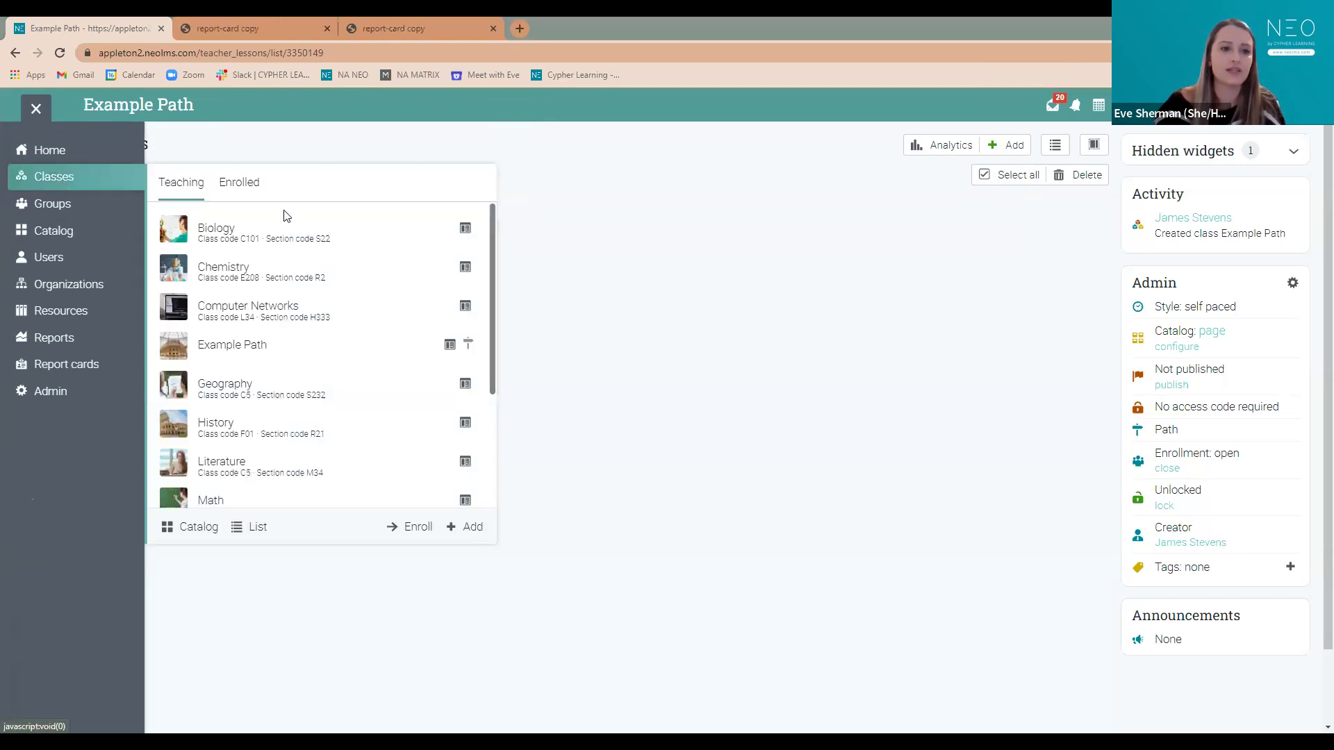
{"action": "left_click", "coordinate": [245, 526]}
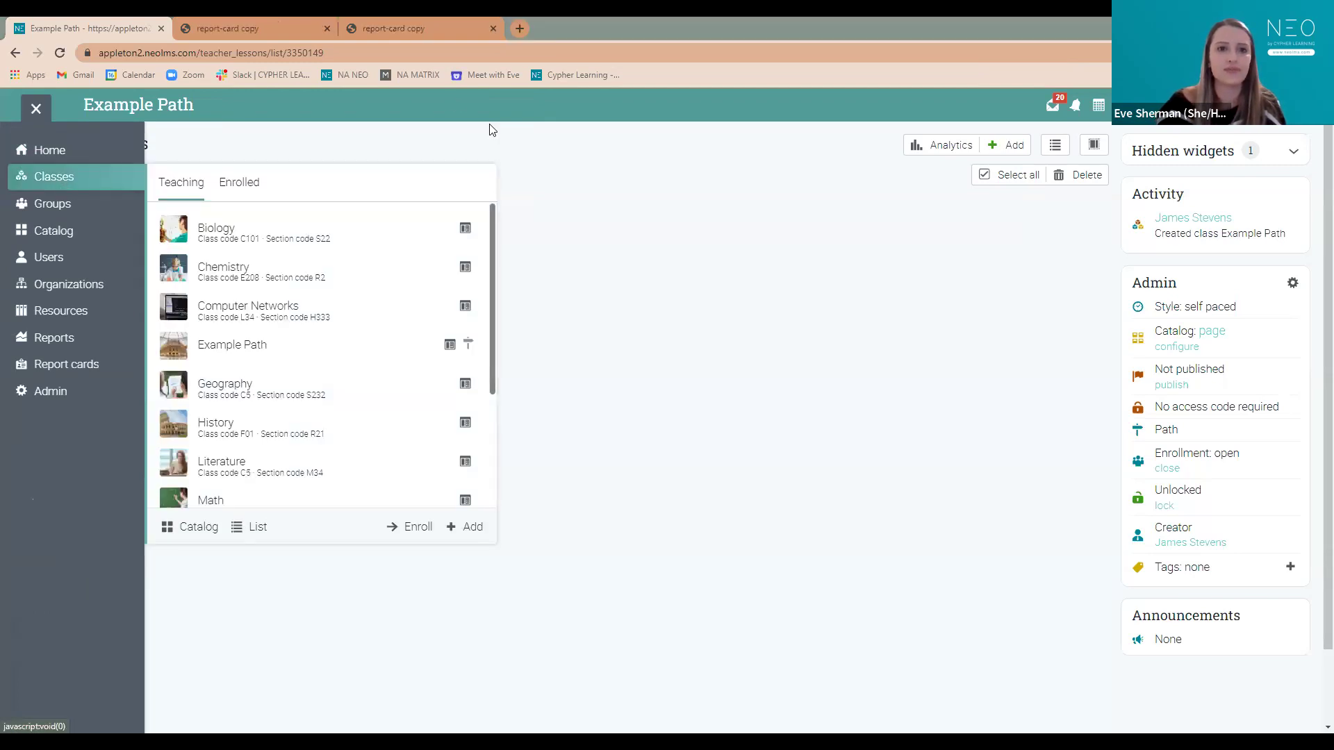
{"action": "left_click", "coordinate": [406, 144]}
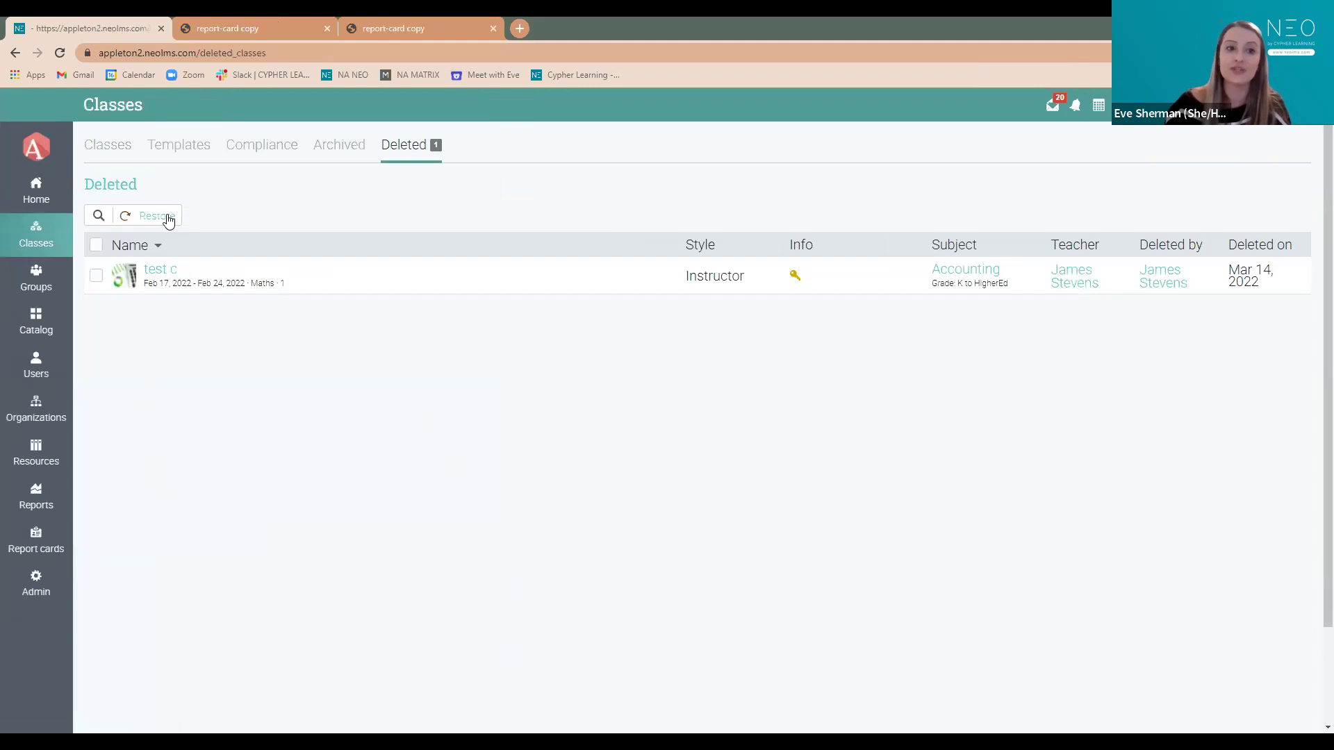
{"action": "left_click", "coordinate": [96, 276]}
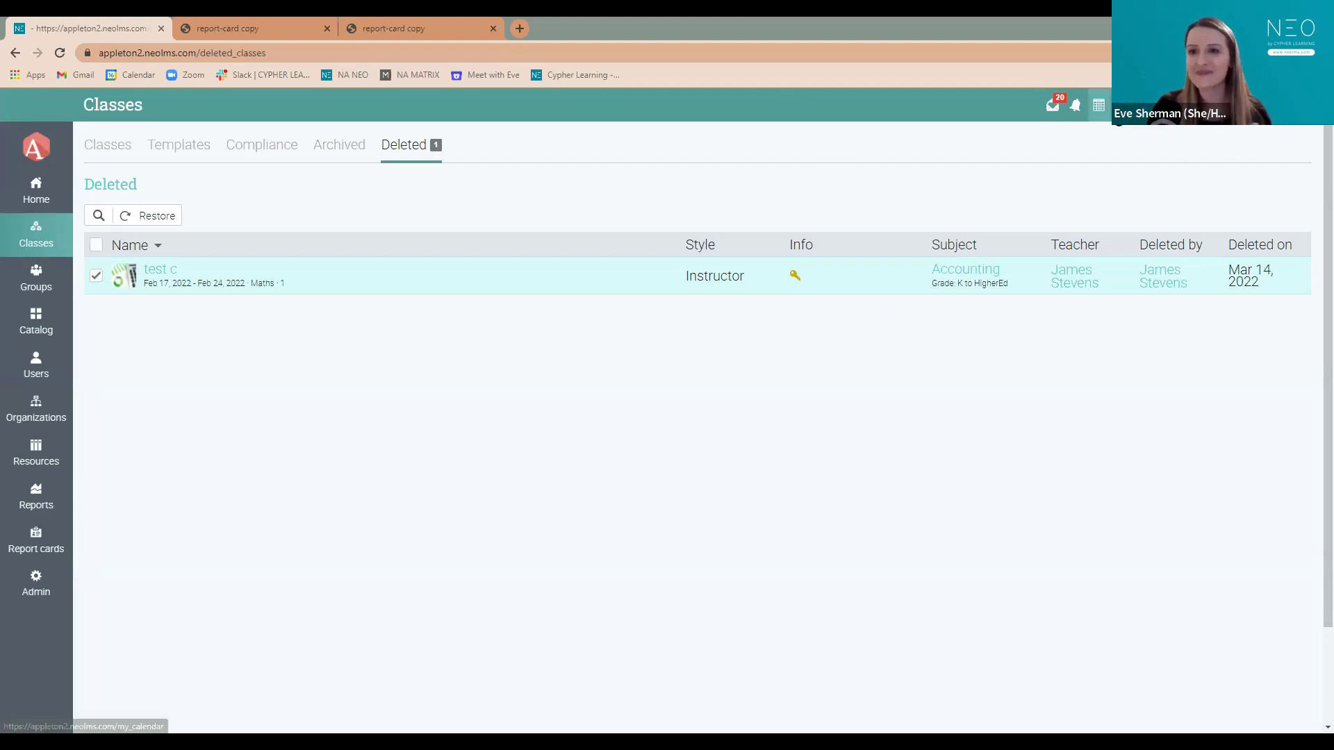
- Open the Help center's product news and look through the recent feature announcements
{"action": "left_click", "coordinate": [1121, 105]}
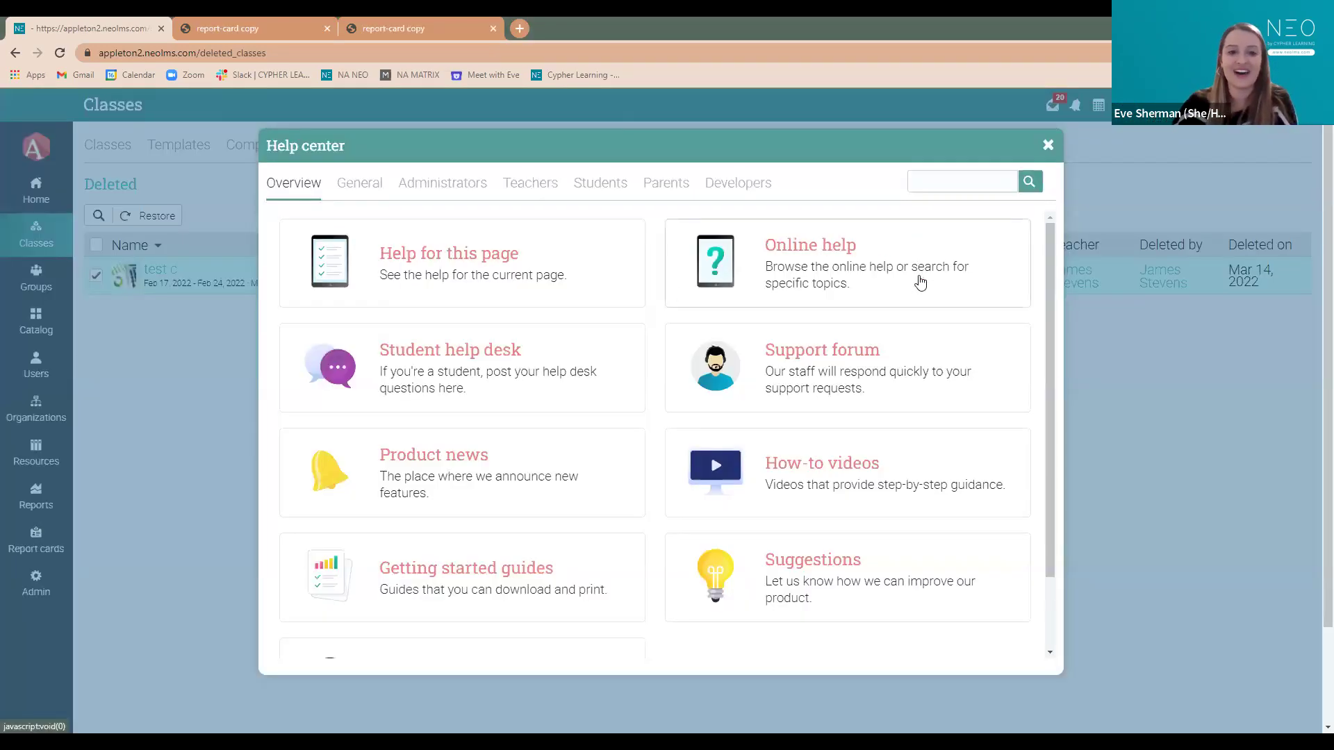
{"action": "left_click", "coordinate": [513, 495]}
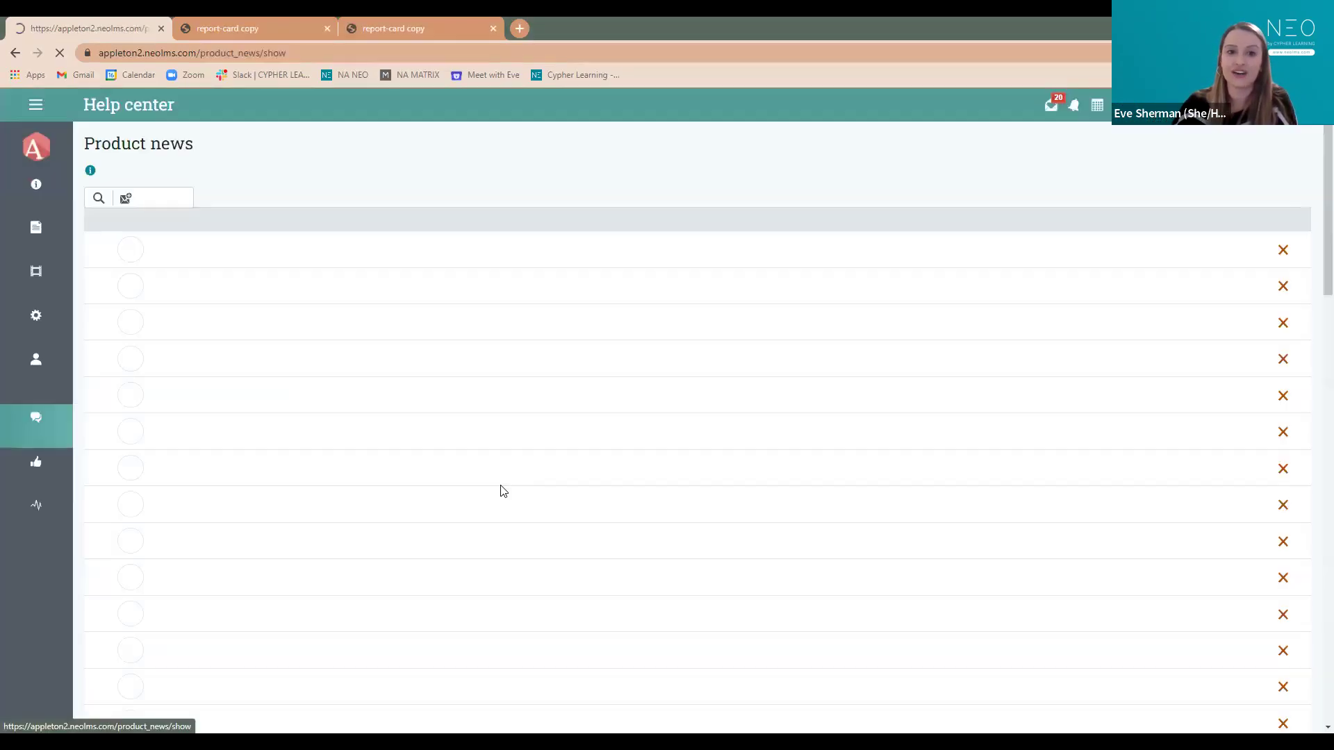
{"action": "scroll", "coordinate": [531, 173], "scroll_direction": "down", "scroll_amount": 2}
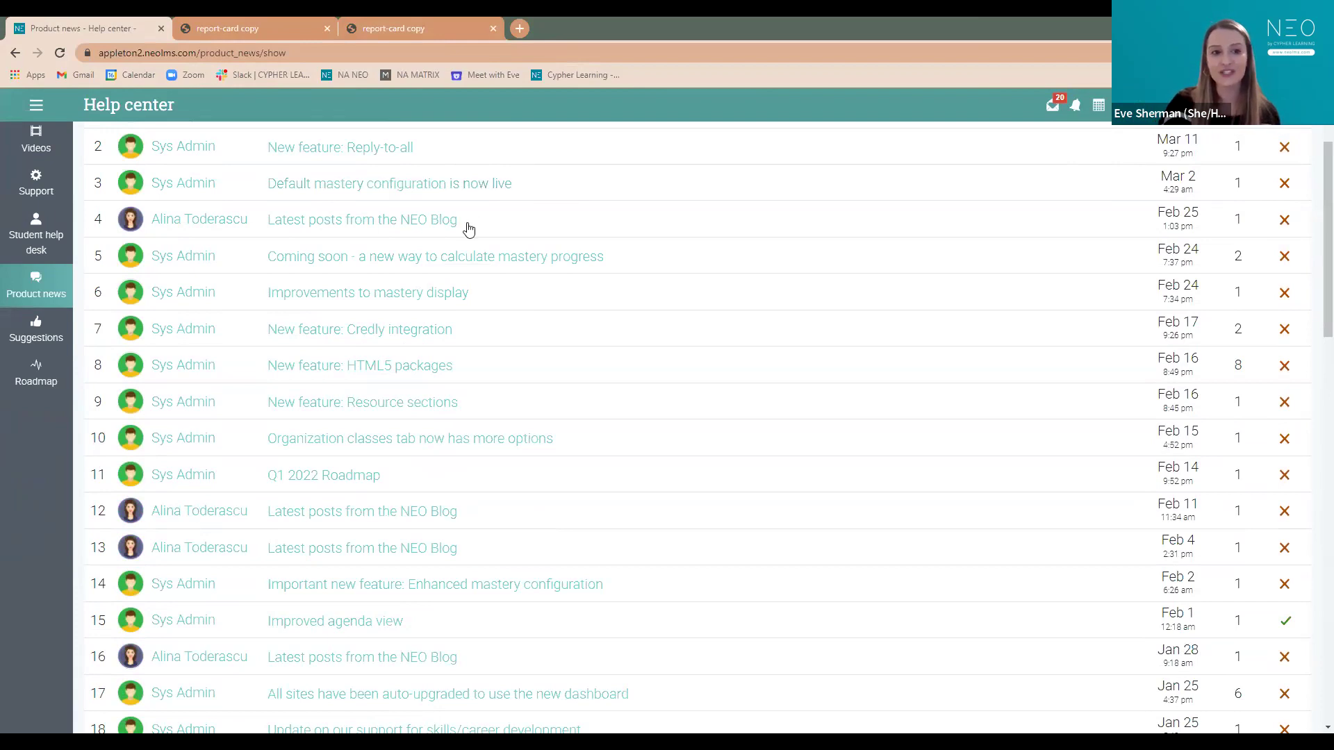
{"action": "scroll", "coordinate": [479, 216], "scroll_direction": "up", "scroll_amount": 2}
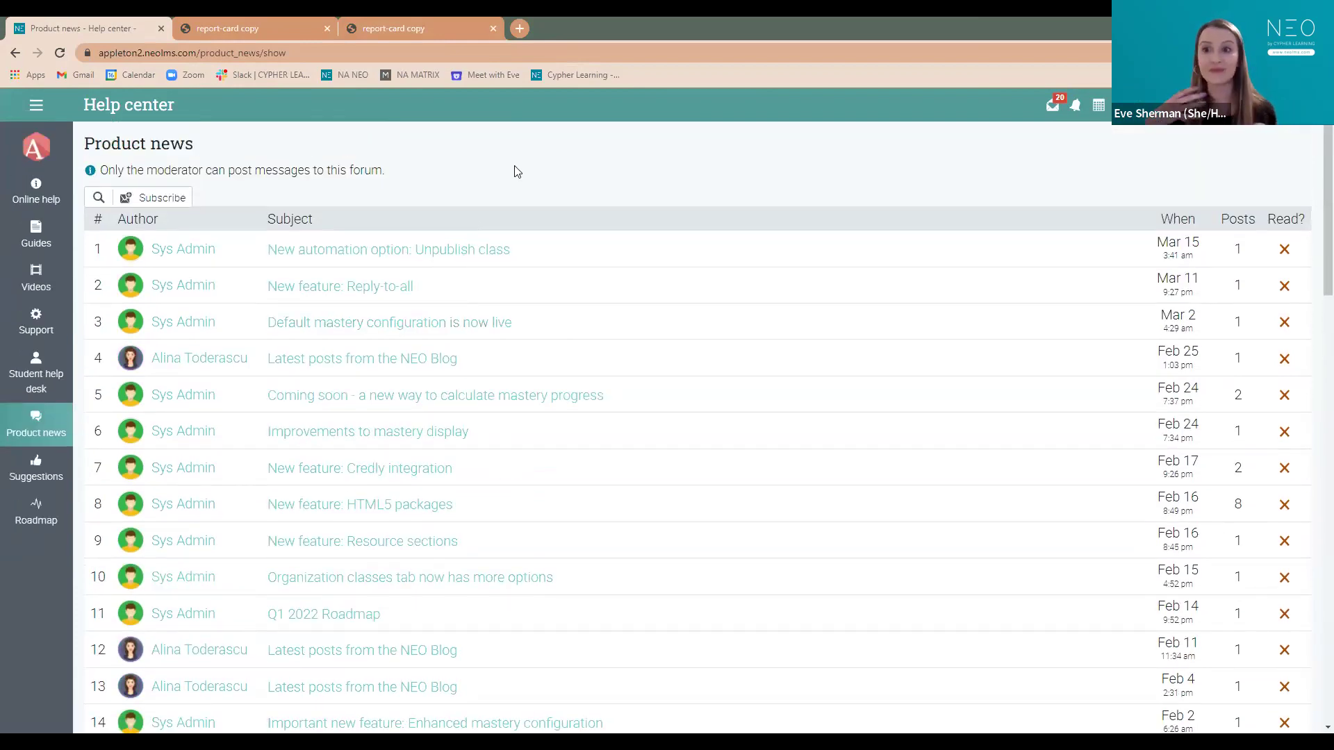